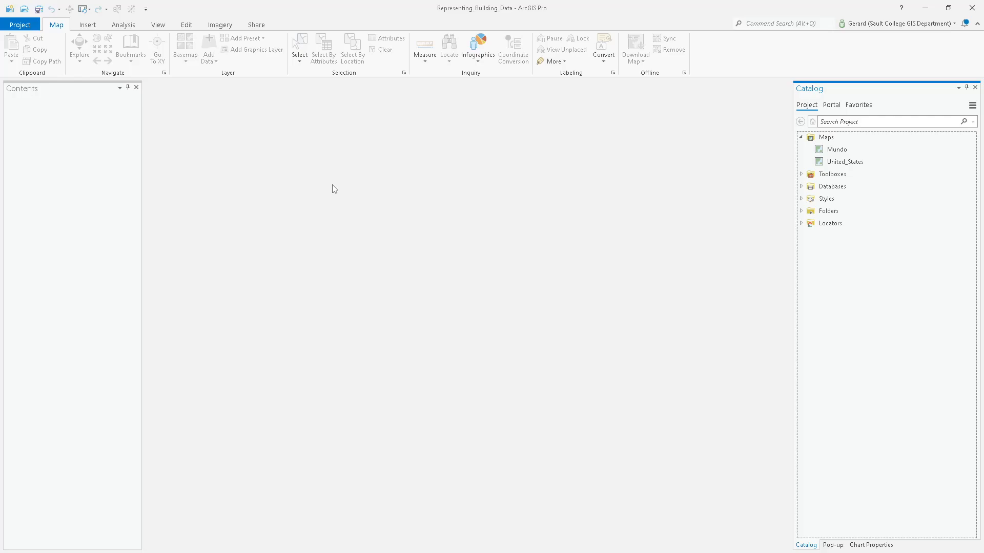
Open the Mundo map from the project's maps.
left_click(801, 137)
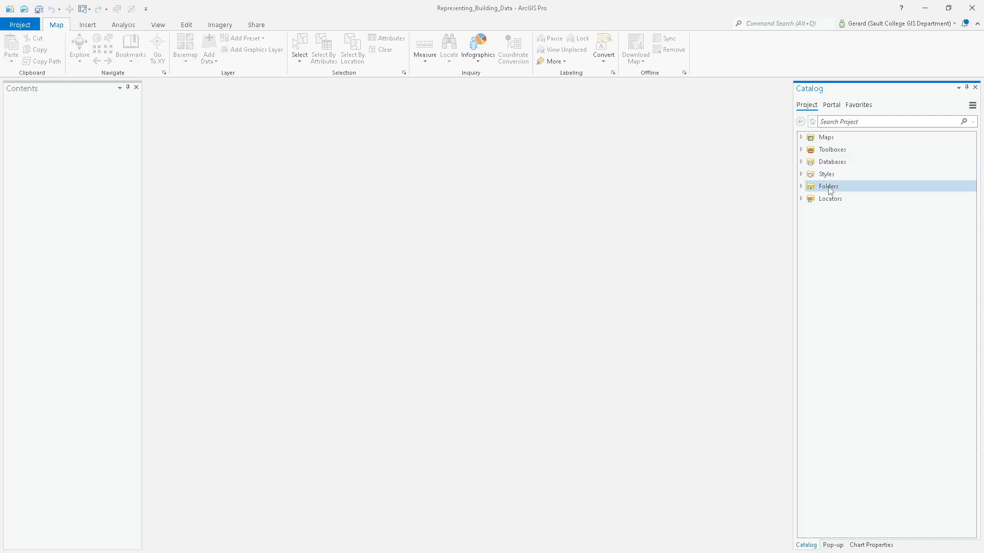
left_click(801, 138)
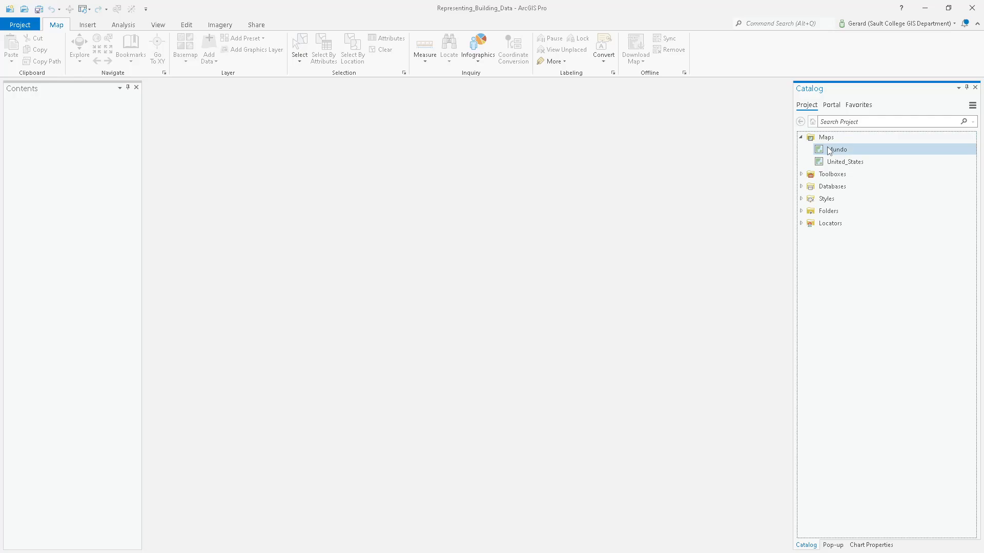
left_click(850, 162)
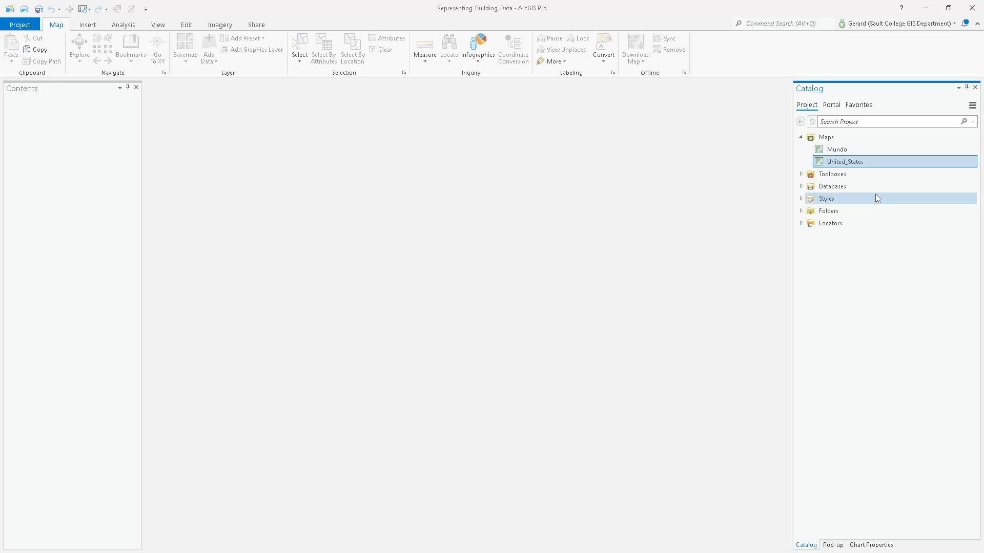
right_click(844, 149)
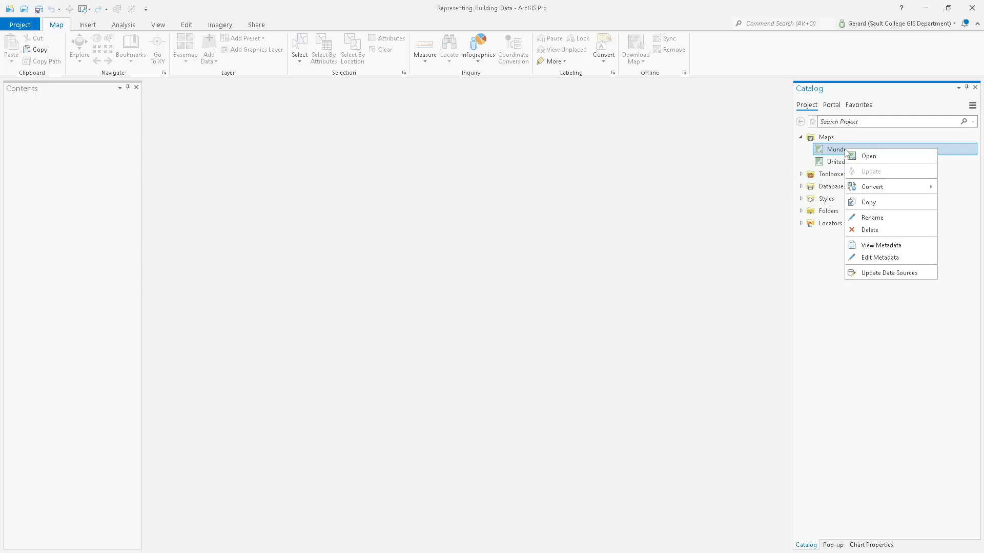
left_click(865, 156)
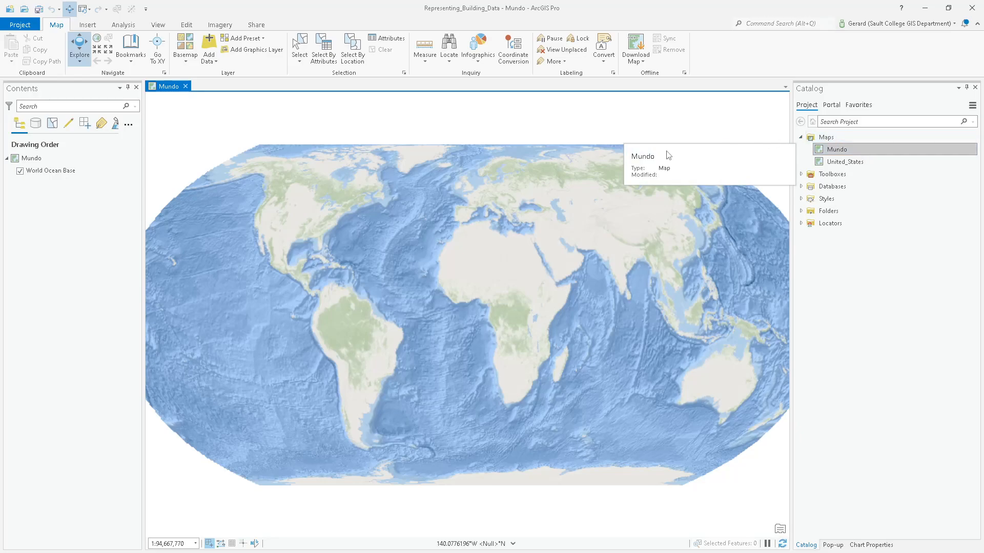
mouse_move(482, 274)
left_mouse_down()
mouse_move(434, 276)
mouse_move(527, 287)
mouse_move(450, 260)
mouse_move(485, 274)
left_mouse_up()
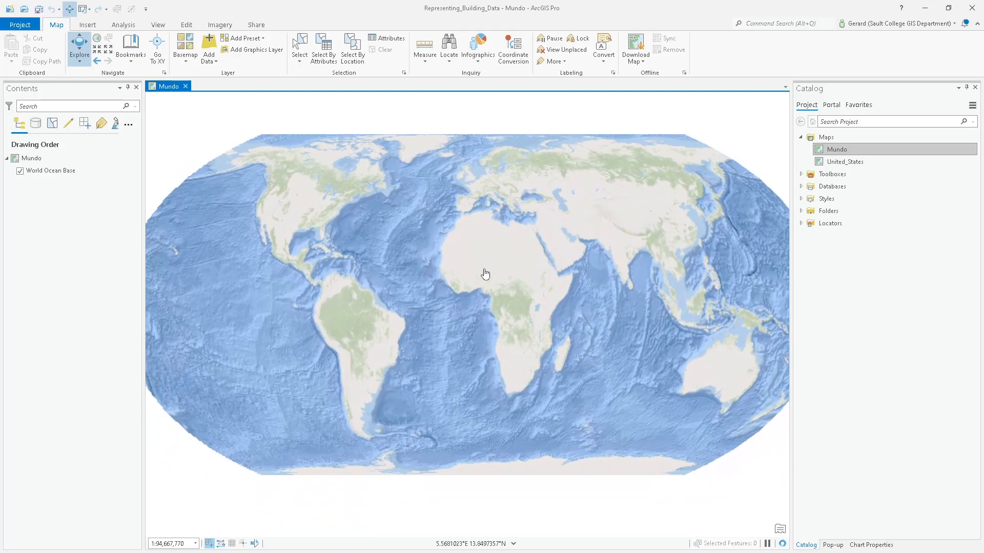
Remove the World Ocean Base layer from the Mundo map.
left_click(57, 172)
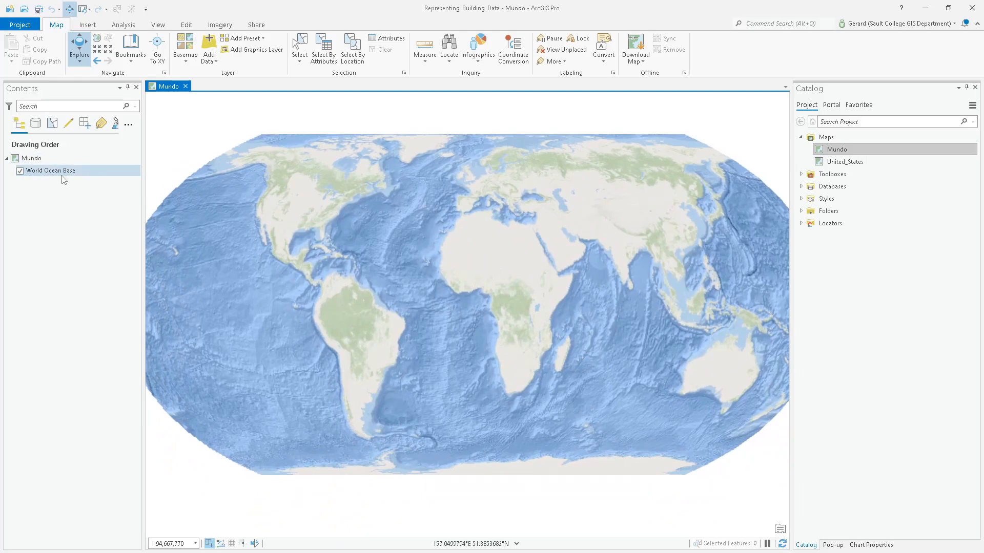
right_click(65, 173)
left_click(76, 190)
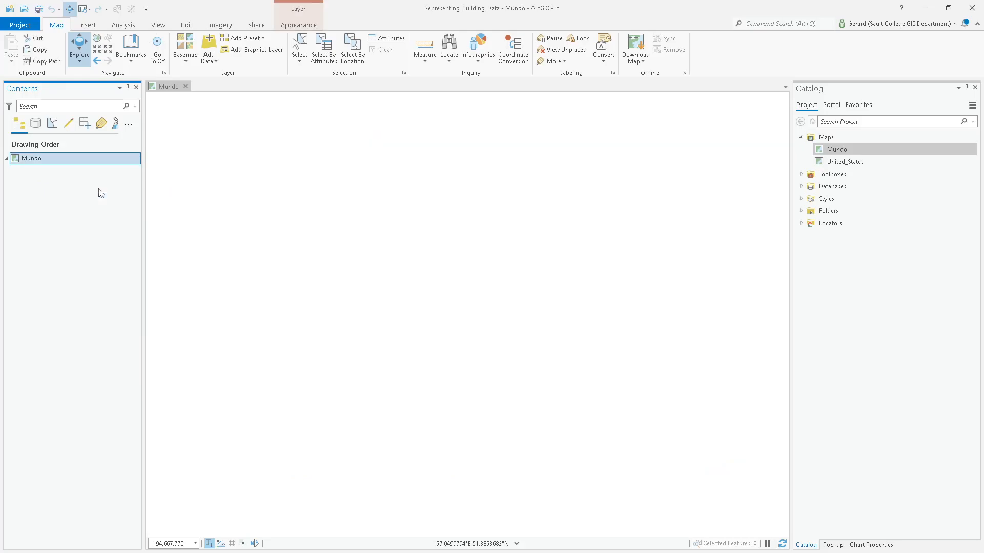
Examine the coordinate system in the Mundo map's properties, then close them without making changes.
right_click(69, 163)
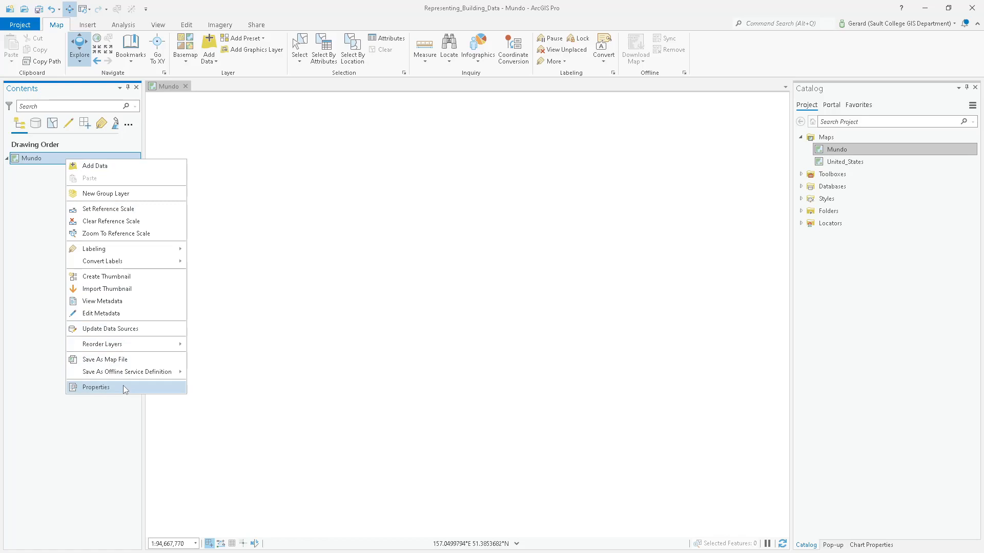
left_click(59, 263)
right_click(83, 164)
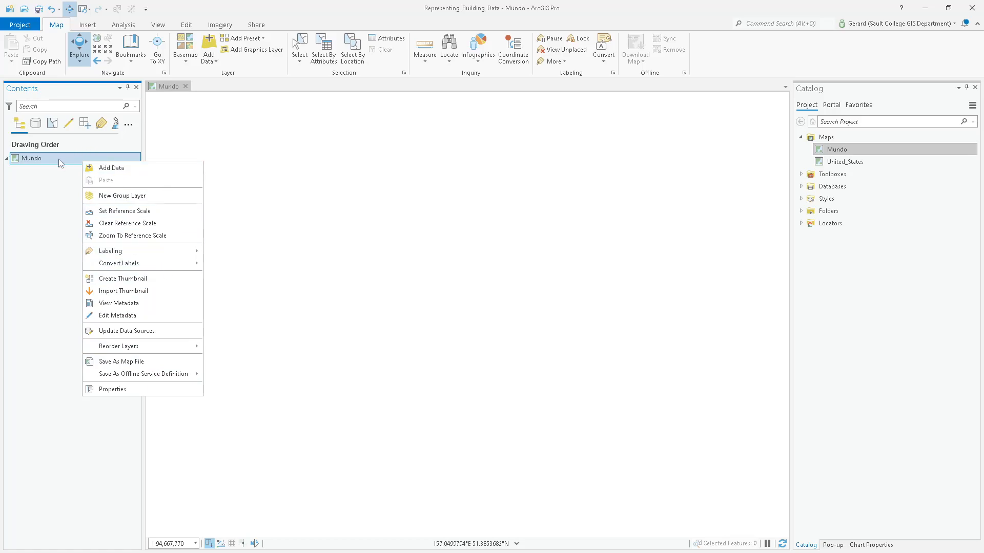
left_click(126, 387)
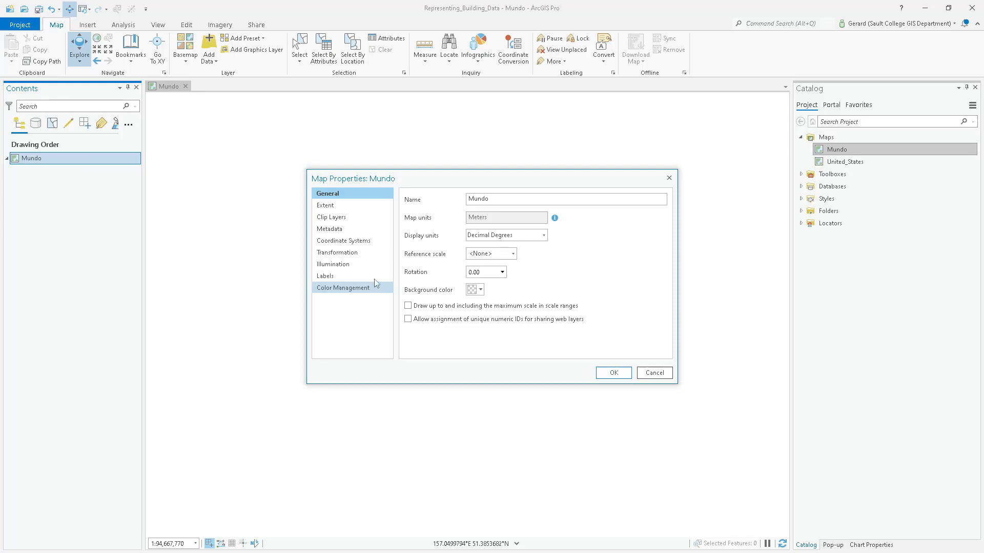
left_click(357, 243)
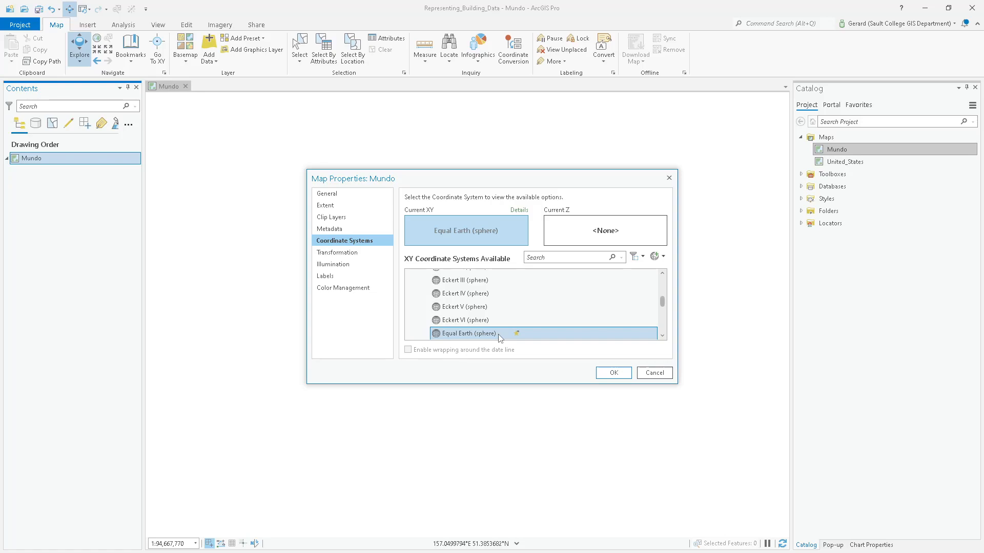
left_click(641, 373)
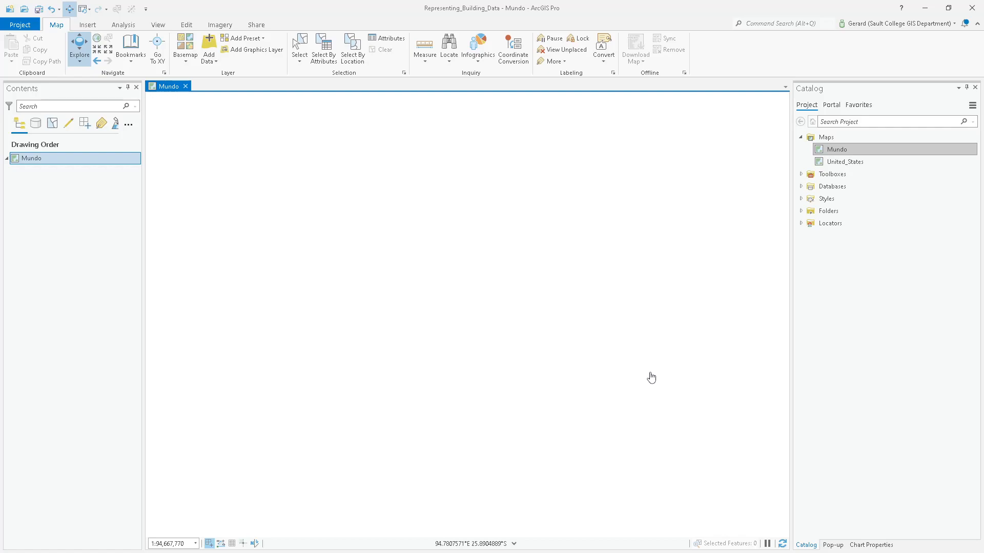
Add the Oceans basemap to the Mundo map and remove its World Ocean Reference layer.
left_click(183, 60)
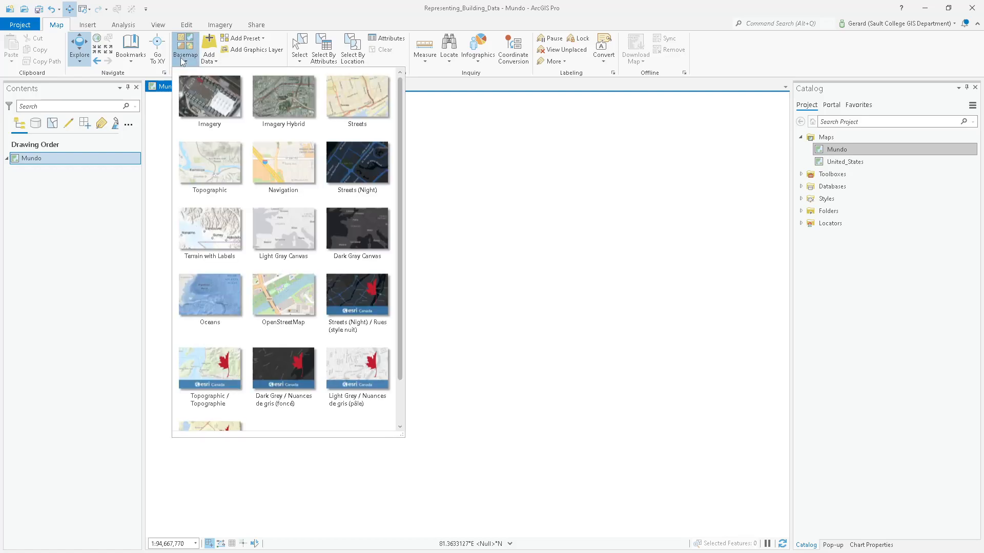
left_click(213, 290)
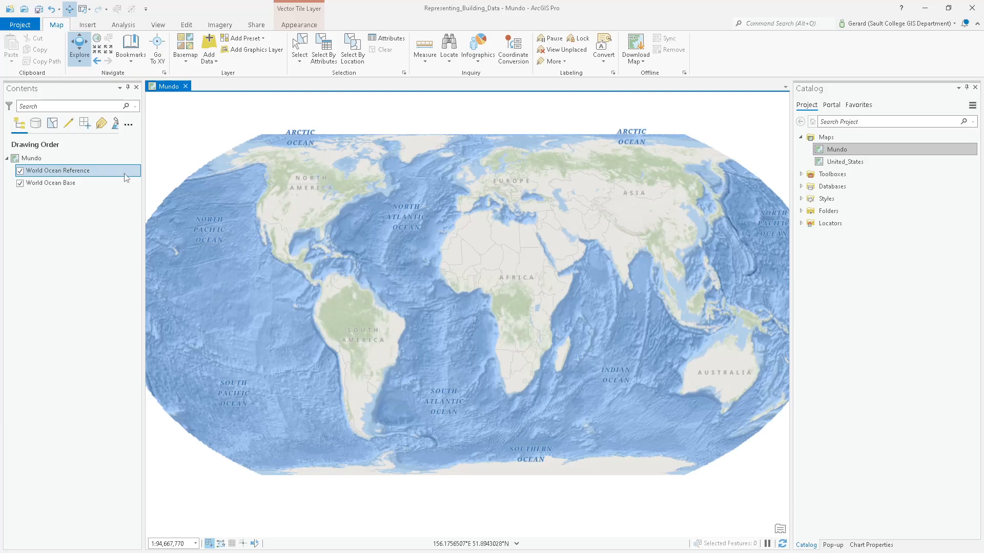
left_click(54, 183)
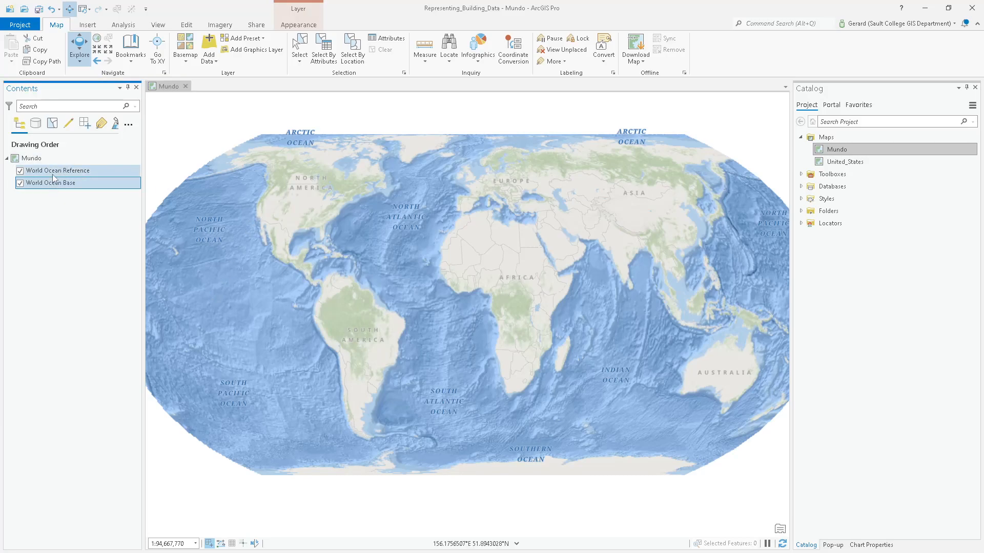
left_click(52, 170)
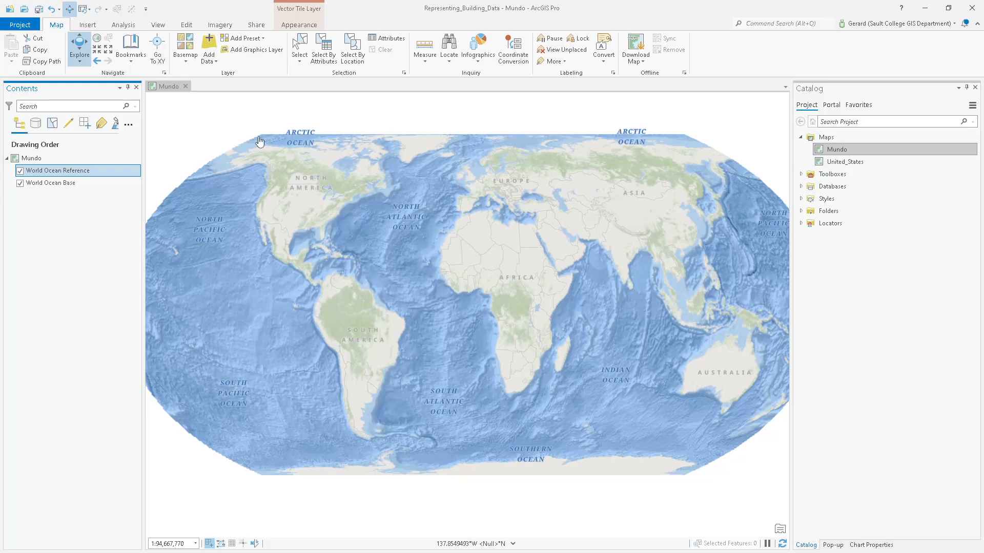
right_click(71, 172)
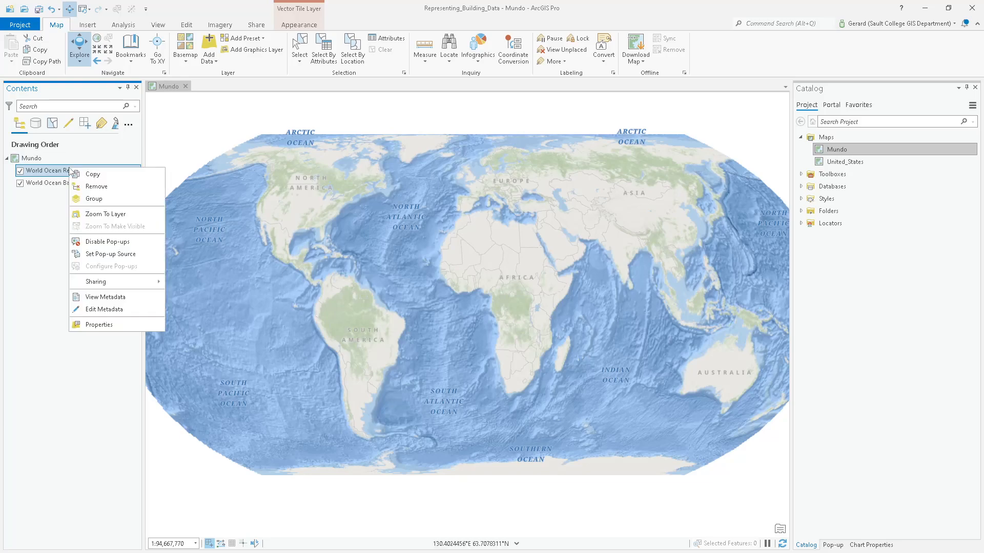
left_click(95, 189)
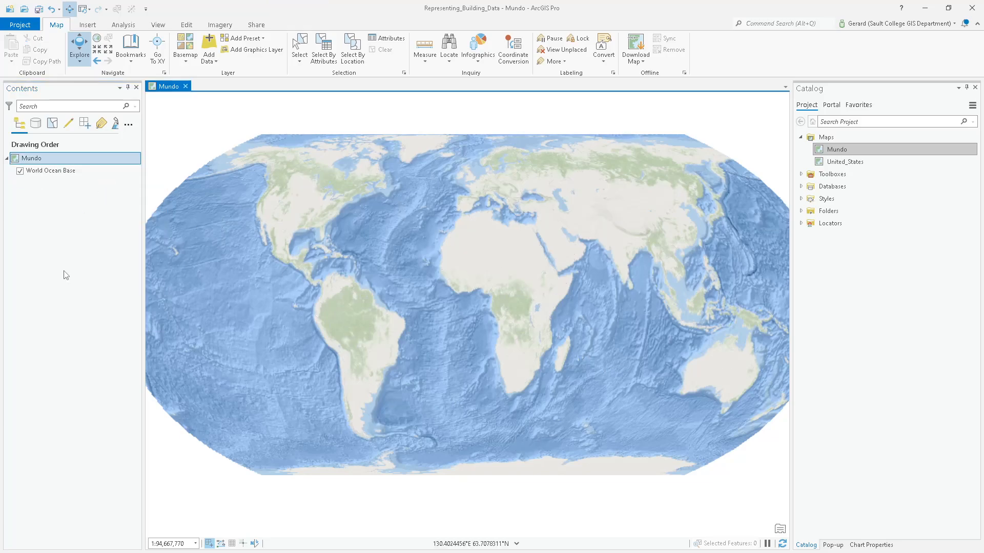
List the project's databases and examine Representing_Building_Data.gdb, United_States.gdb and World.gdb.
scroll(408, 320, "up", 2)
scroll(408, 321, "up", 2)
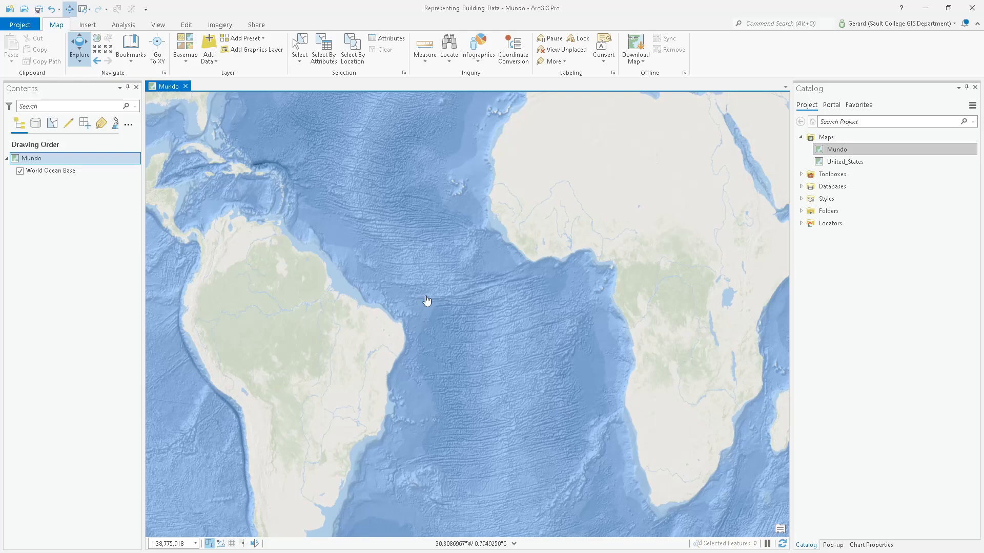
left_click(816, 188)
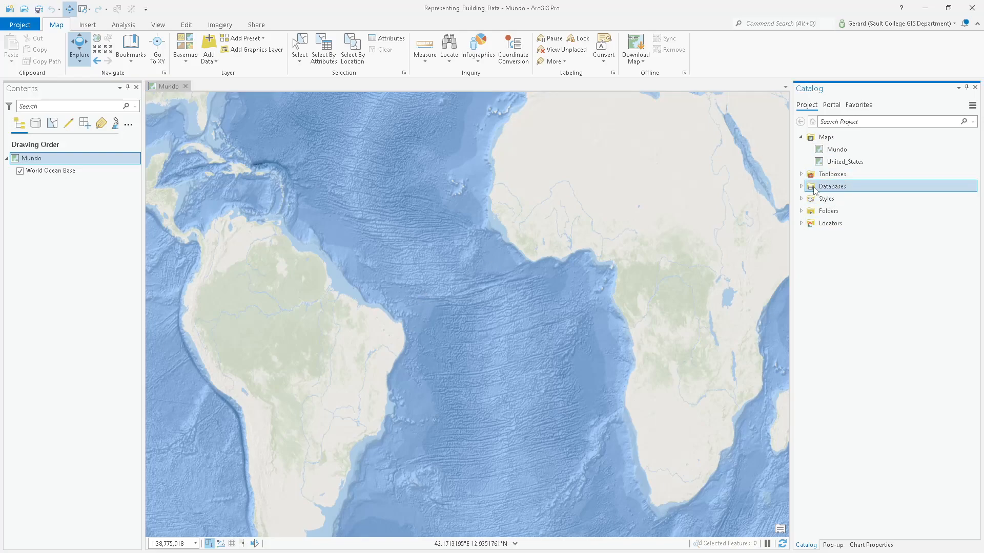
left_click(801, 187)
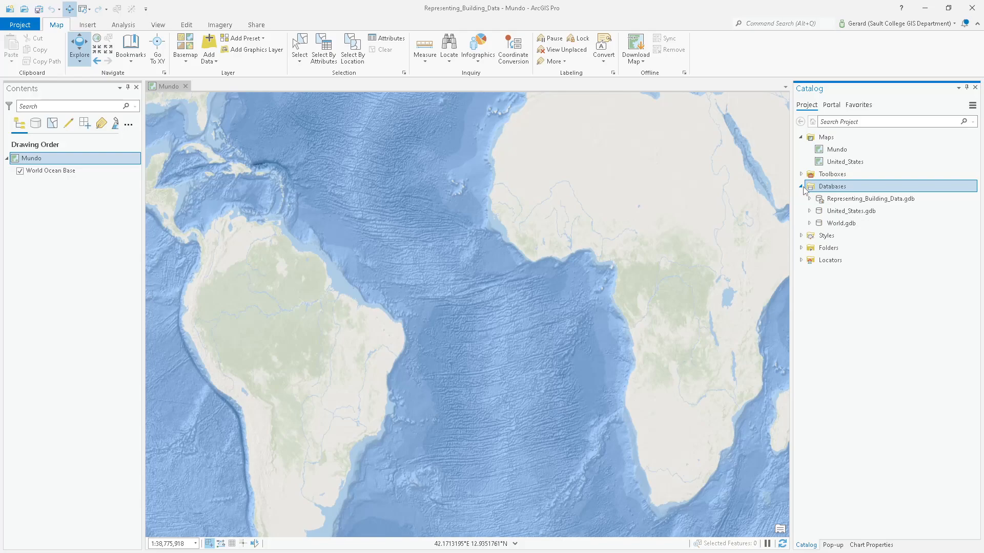
left_click(857, 213)
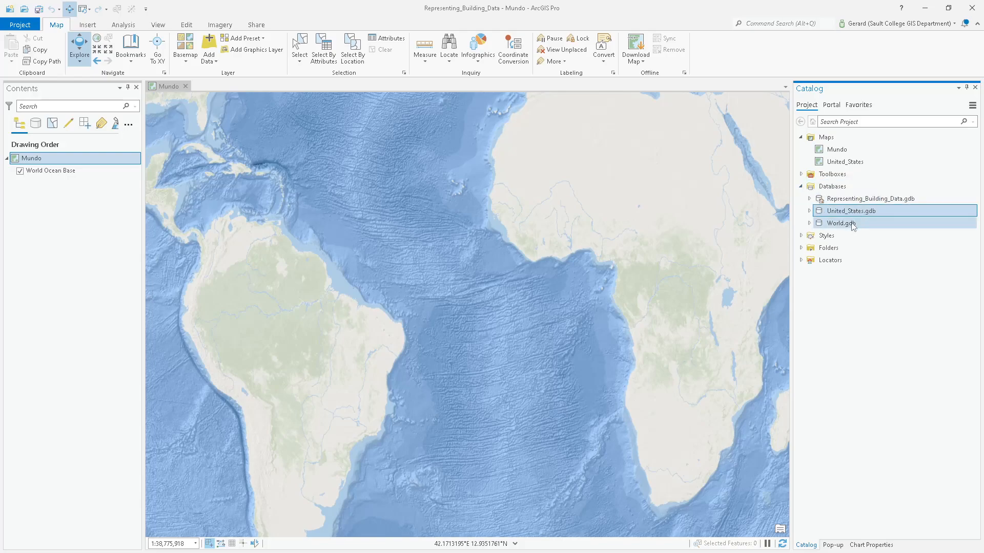
left_click(853, 225)
left_click(871, 198)
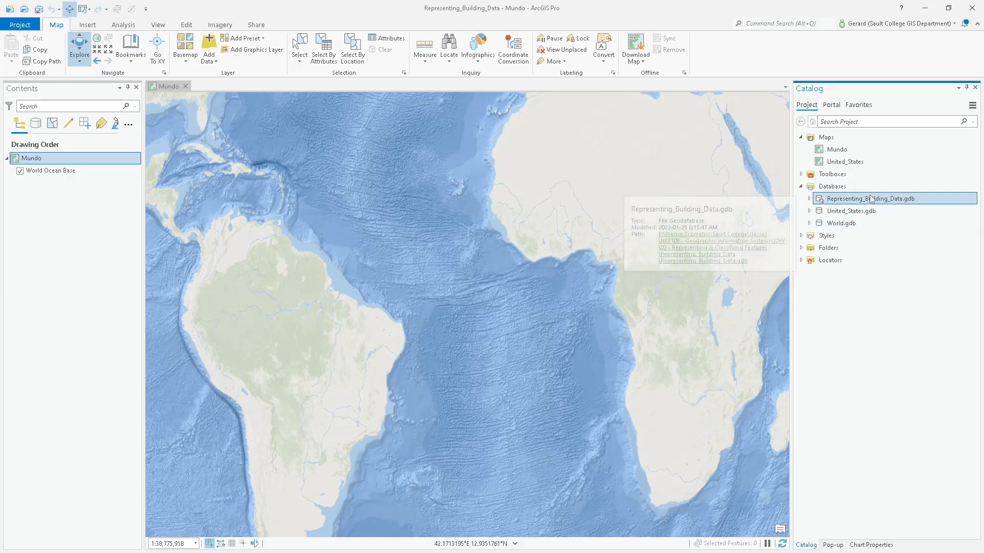
left_click(809, 200)
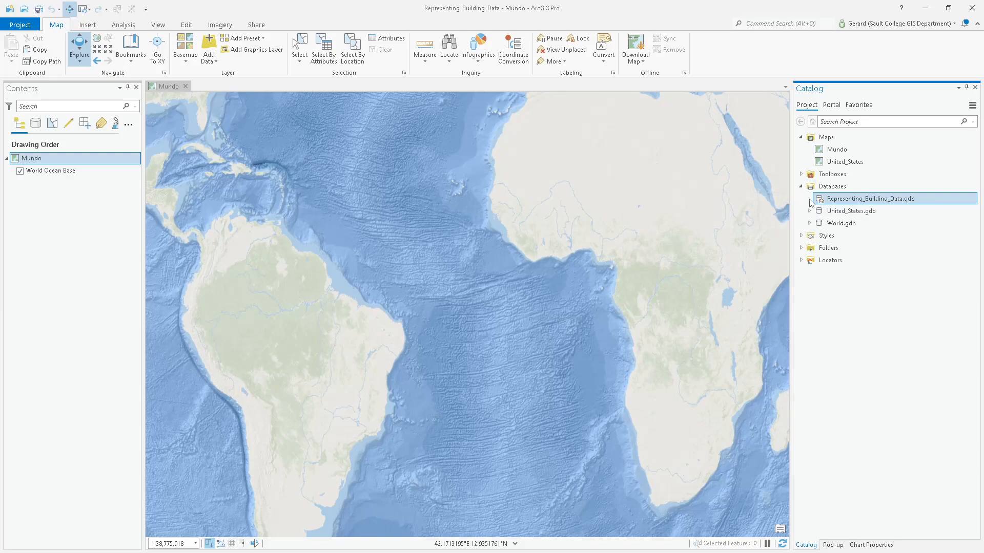
mouse_move(869, 204)
Examine the feature datasets in World.gdb and the feature classes inside Demographics.
left_click(845, 229)
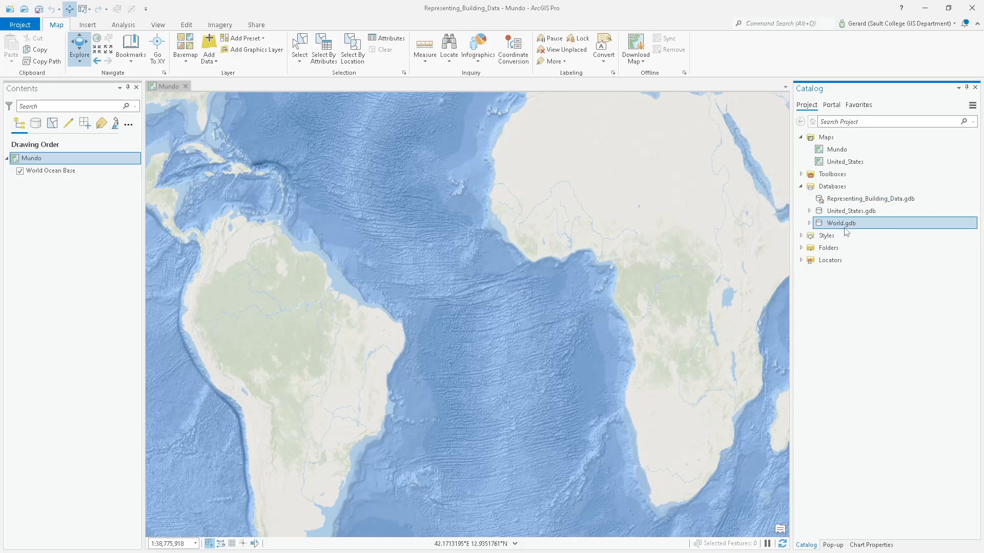
left_click(809, 223)
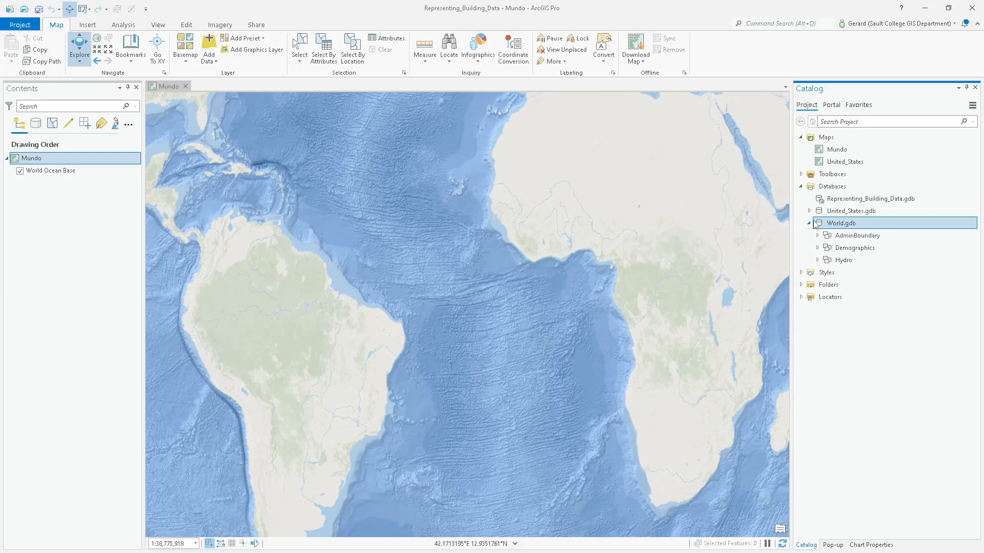
left_click(852, 236)
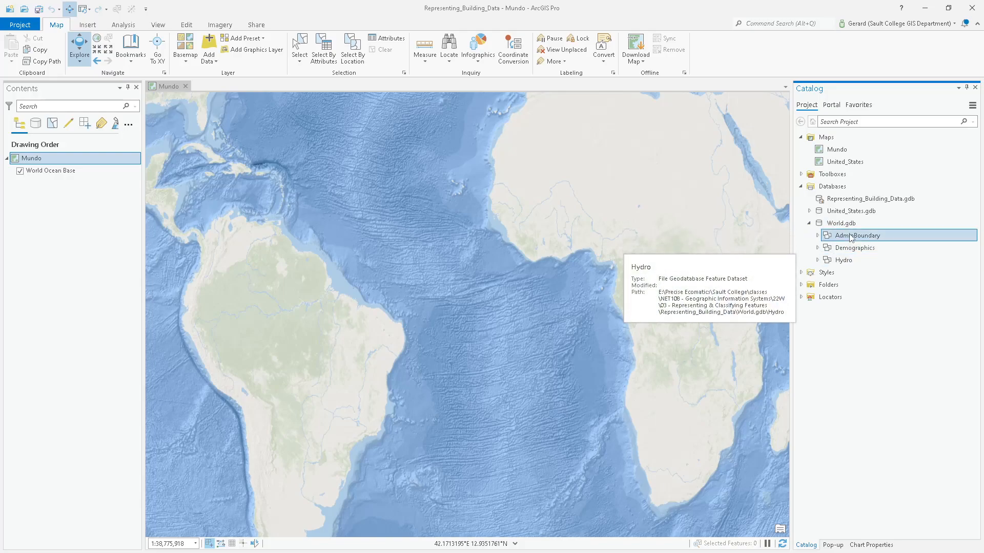
left_click(854, 249)
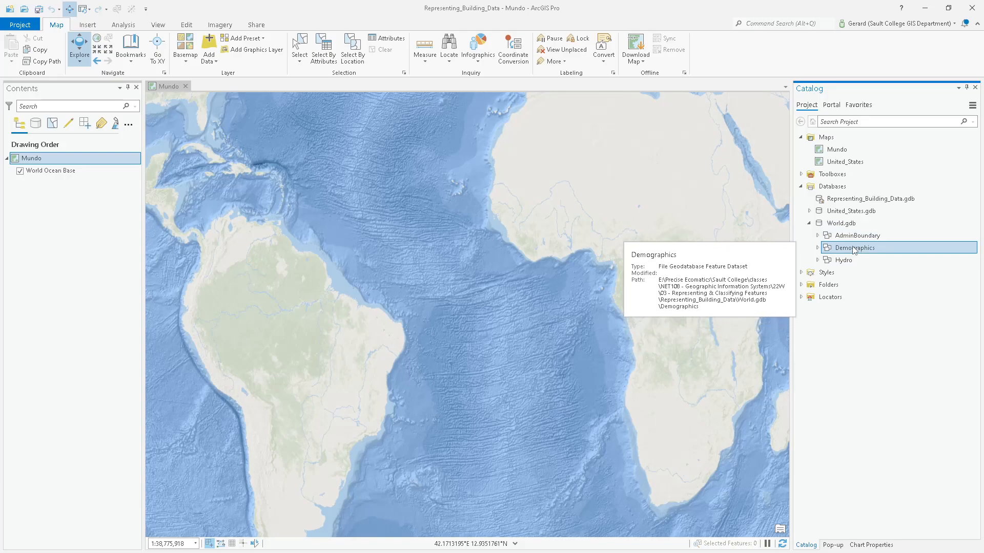
left_click(849, 261)
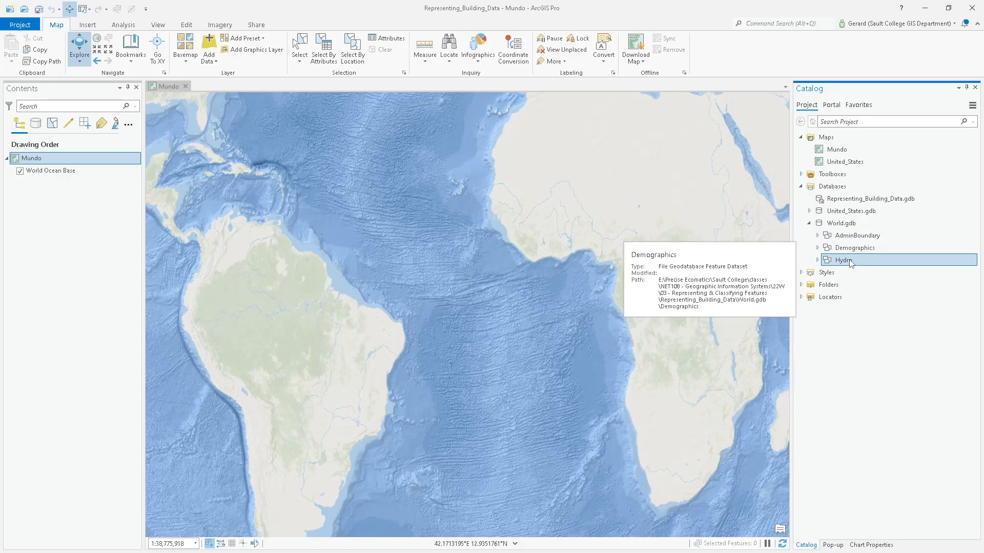
left_click(852, 249)
left_click(817, 248)
left_click(858, 274)
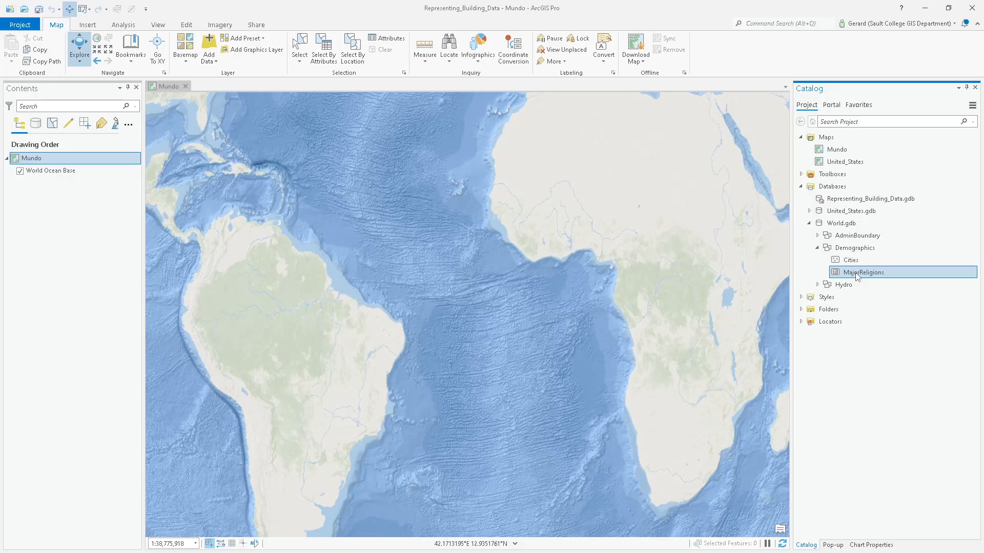
Examine the feature classes inside the AdminBoundary feature dataset of World.gdb.
left_click(819, 237)
left_click(818, 236)
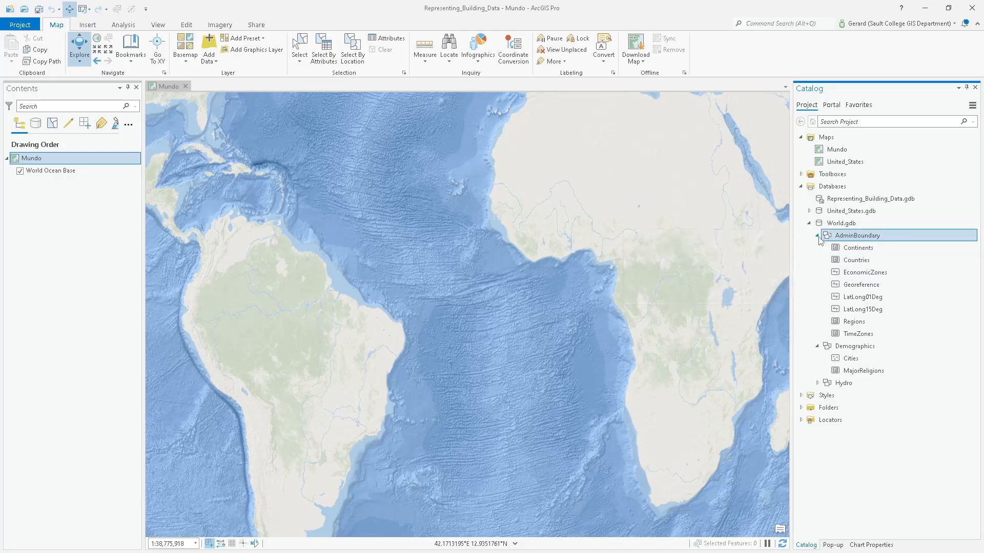
left_click(871, 248)
left_click(874, 259)
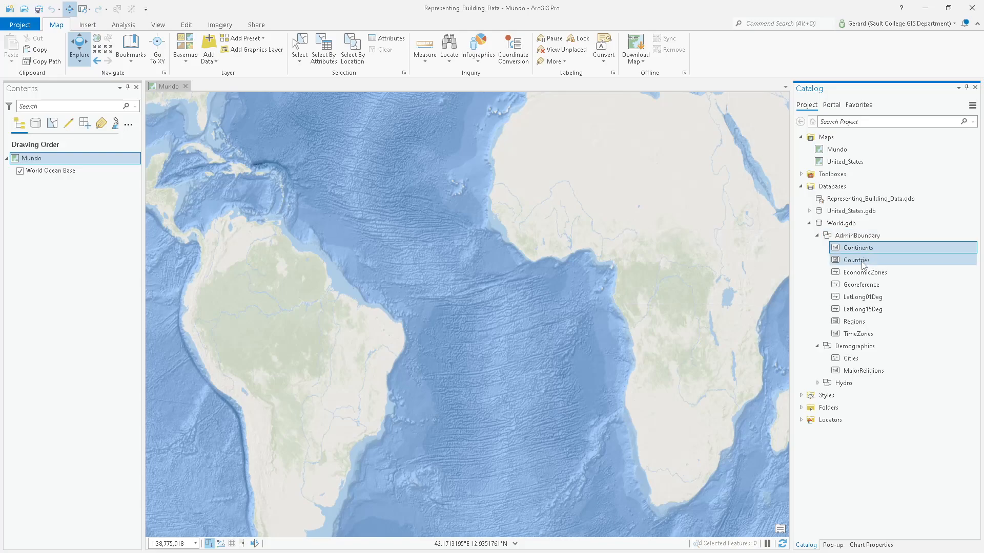
left_click(877, 272)
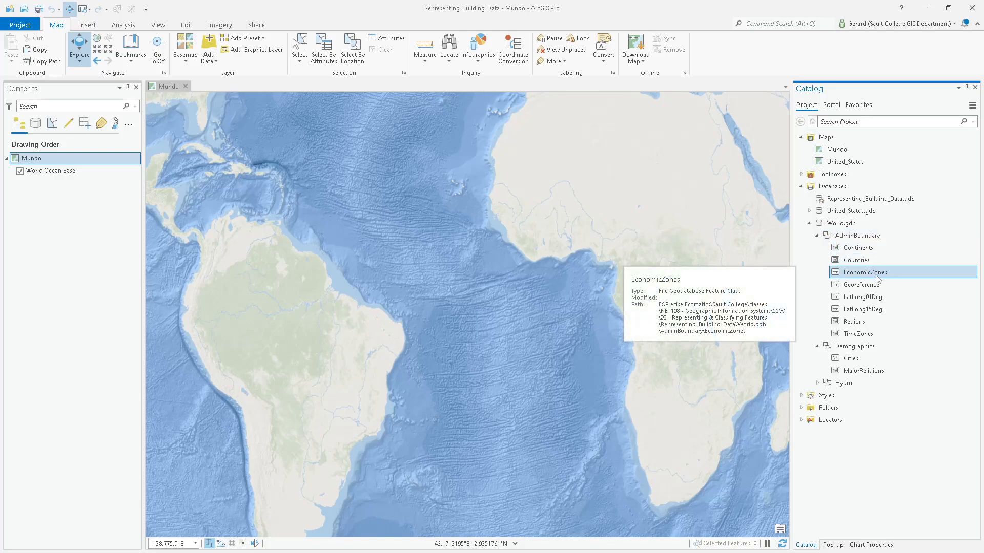
left_click(886, 284)
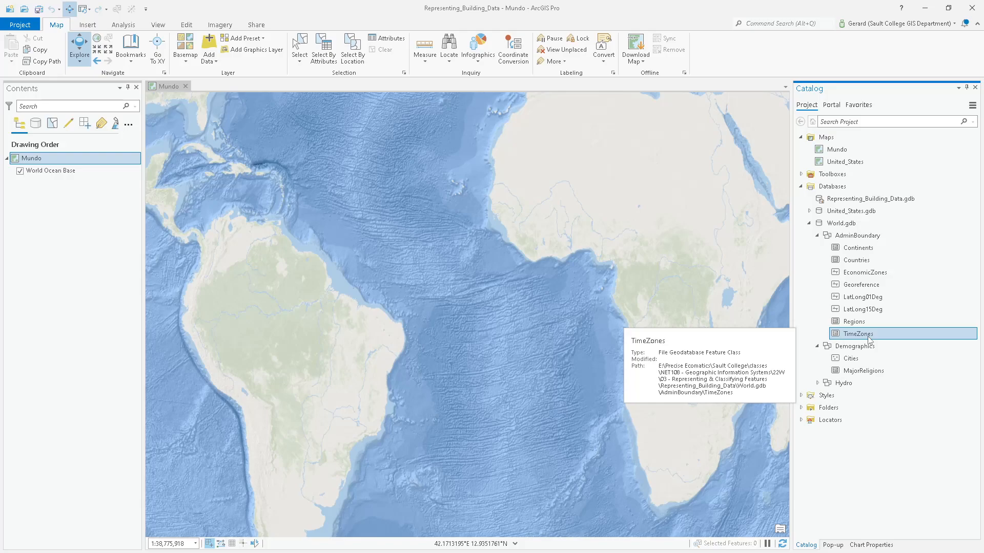
Switch to the Word lab document and review instruction 2 on matching the World.gdb coordinate systems to the Mundo map view.
left_click_drag(868, 337, 146, 154)
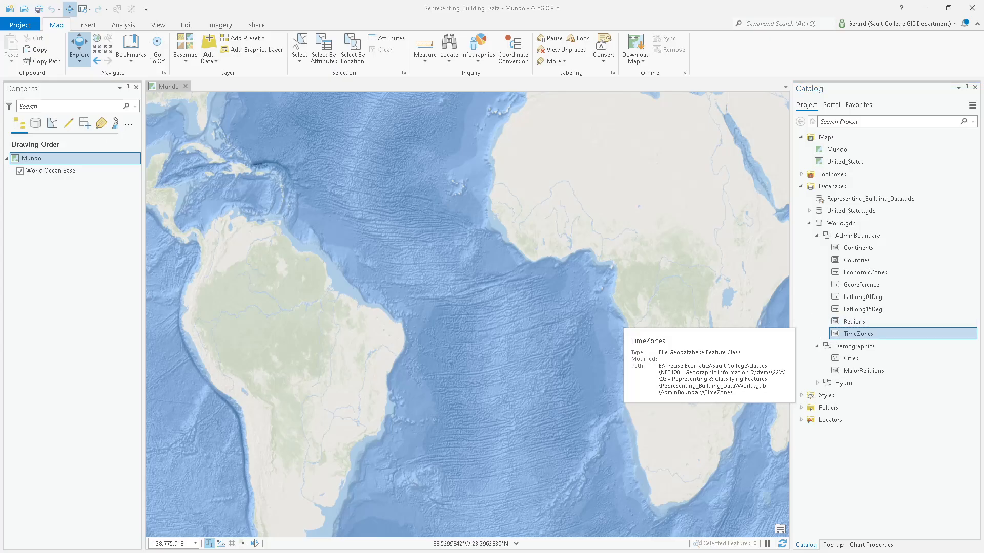
key("alt+Tab")
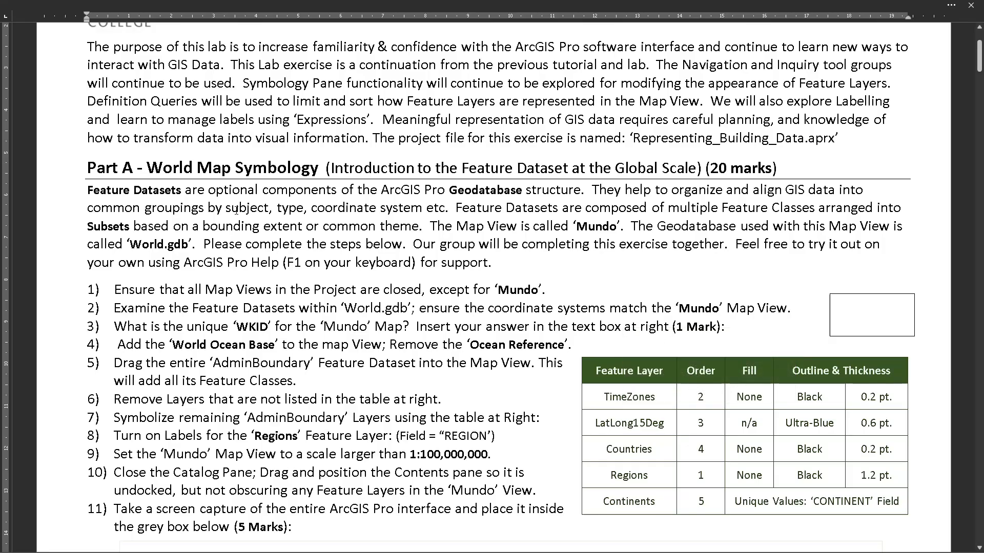
left_click_drag(479, 313, 769, 307)
left_click(776, 308)
left_click_drag(188, 312, 777, 312)
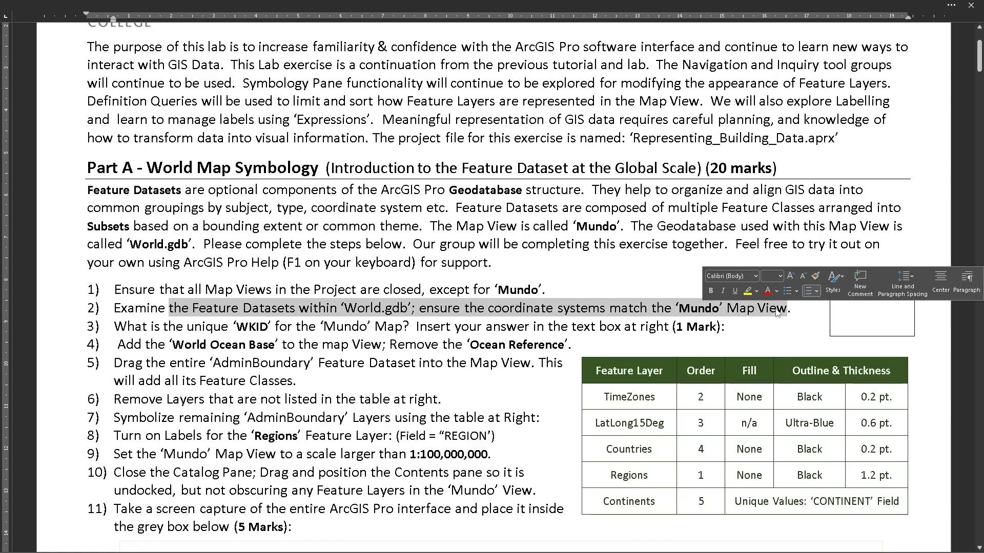
left_click(427, 320)
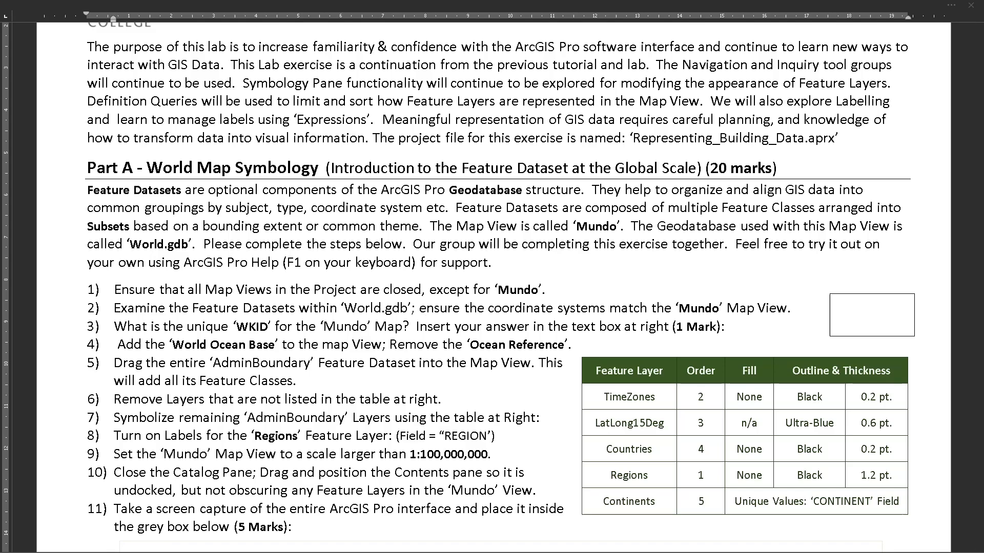
Switch back to ArcGIS Pro and examine the database properties of World.gdb, including its distributed geodatabase status.
key("alt+Tab")
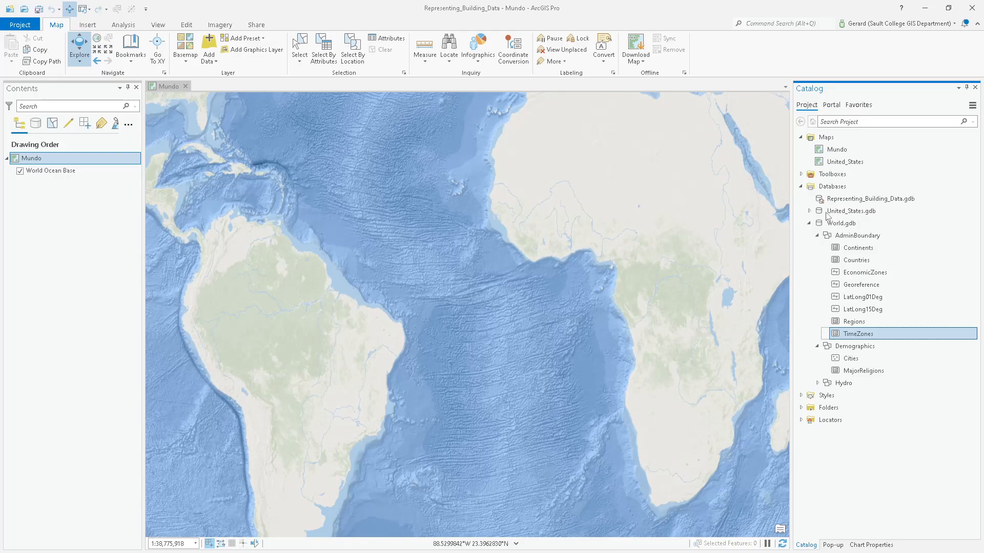
right_click(855, 224)
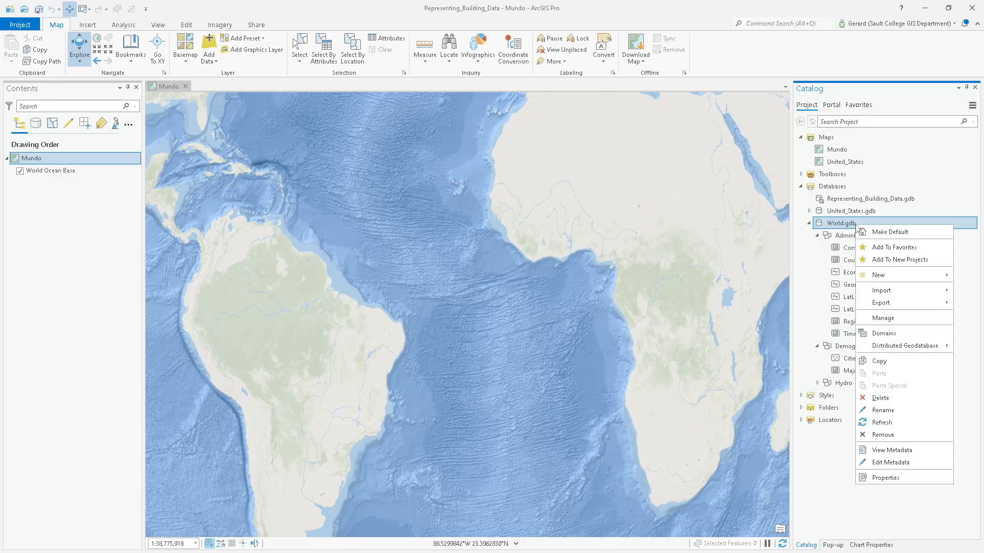
left_click(883, 478)
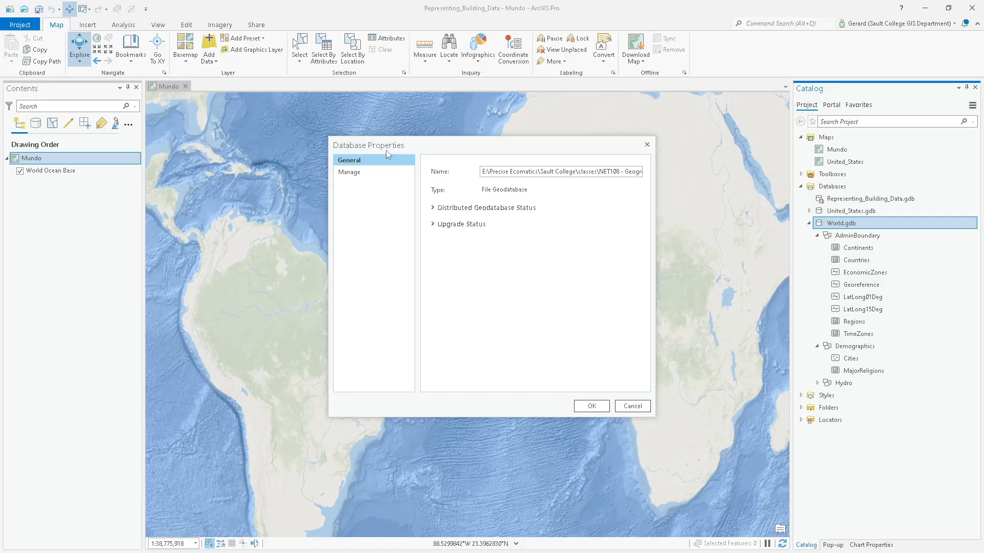
left_click(433, 208)
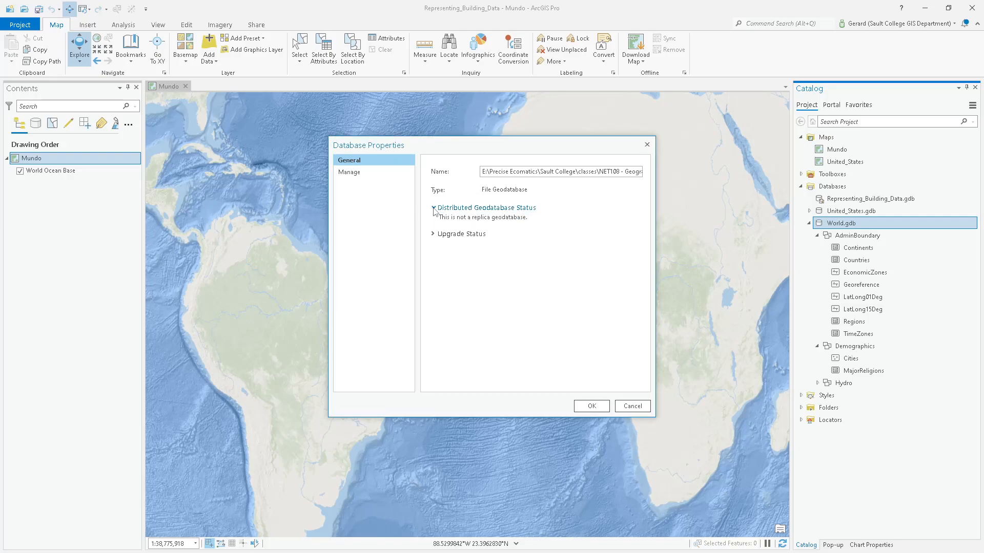
left_click(433, 209)
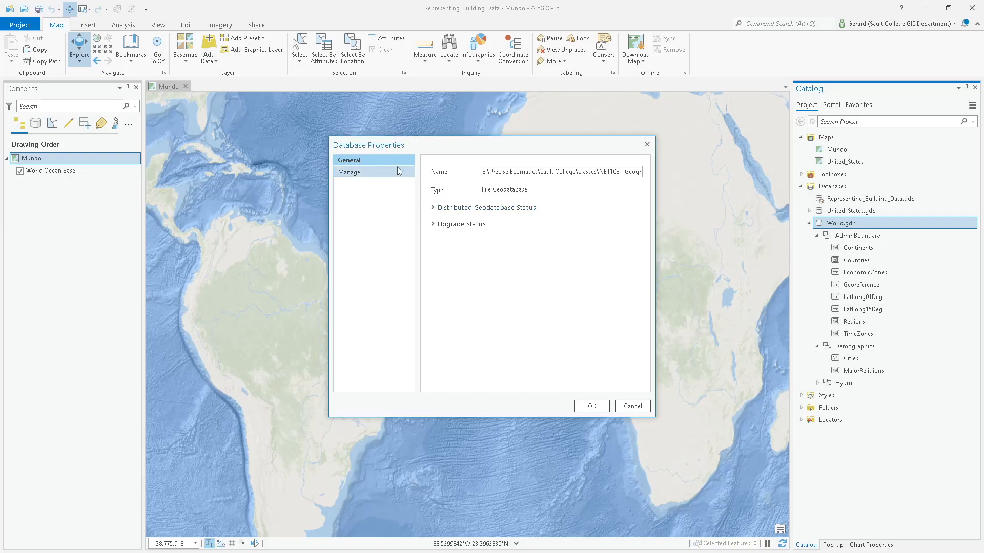
left_click(647, 146)
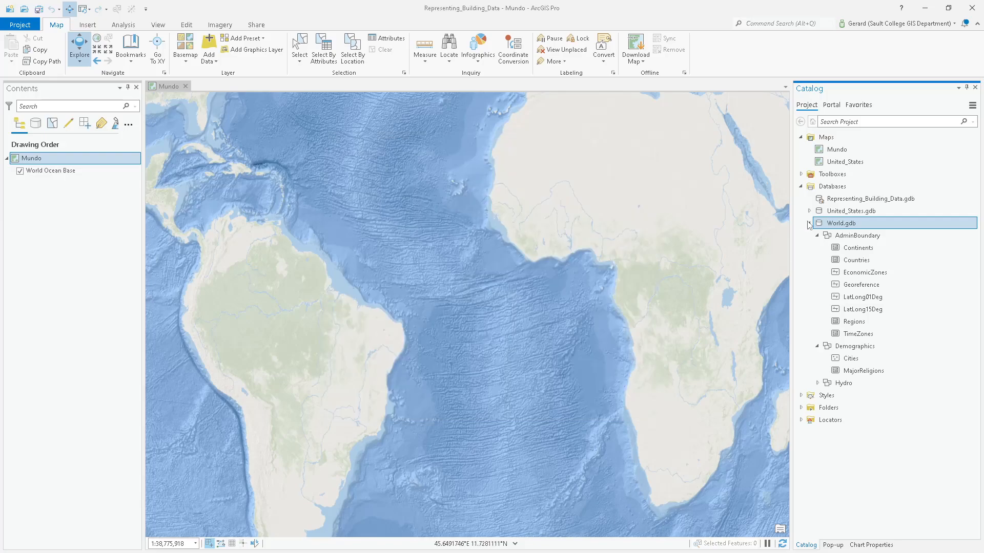
Examine the AdminBoundary feature dataset's spatial reference, checking its projection and WKID, and dismiss the properties unchanged.
right_click(849, 236)
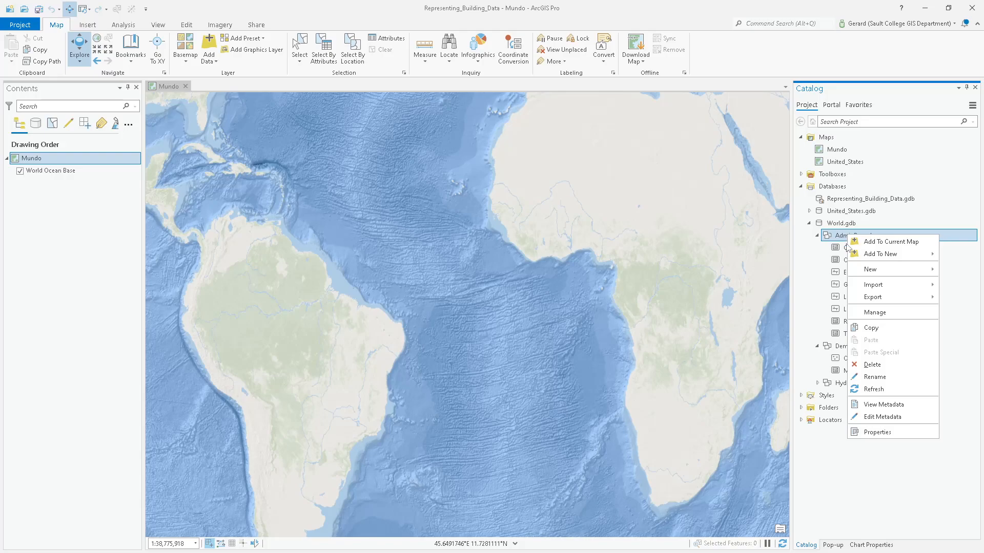
left_click(890, 481)
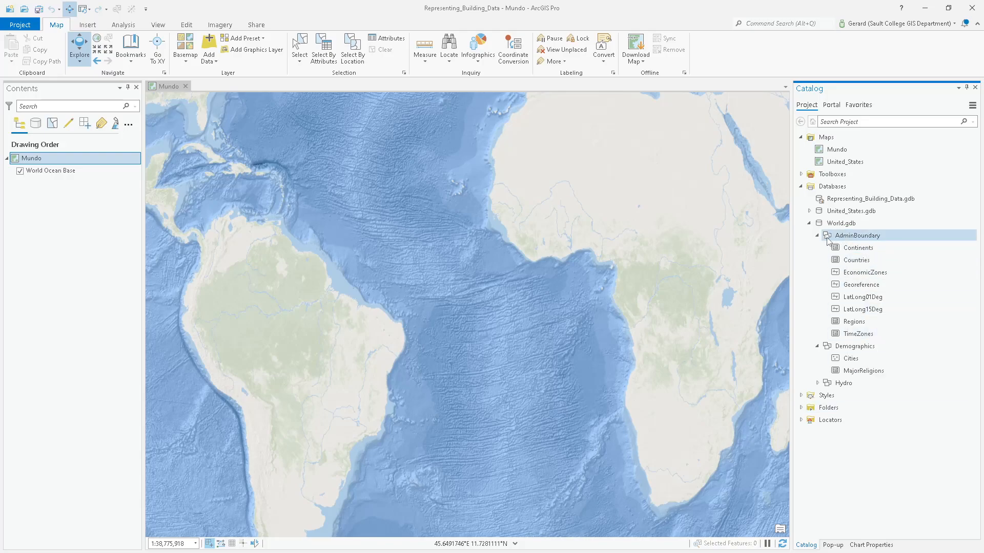
mouse_move(849, 241)
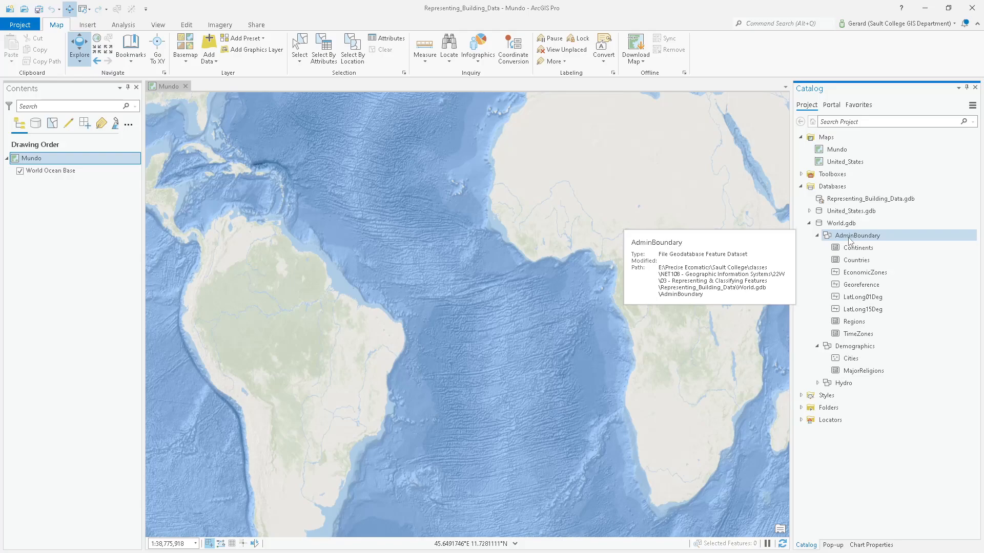
right_click(849, 241)
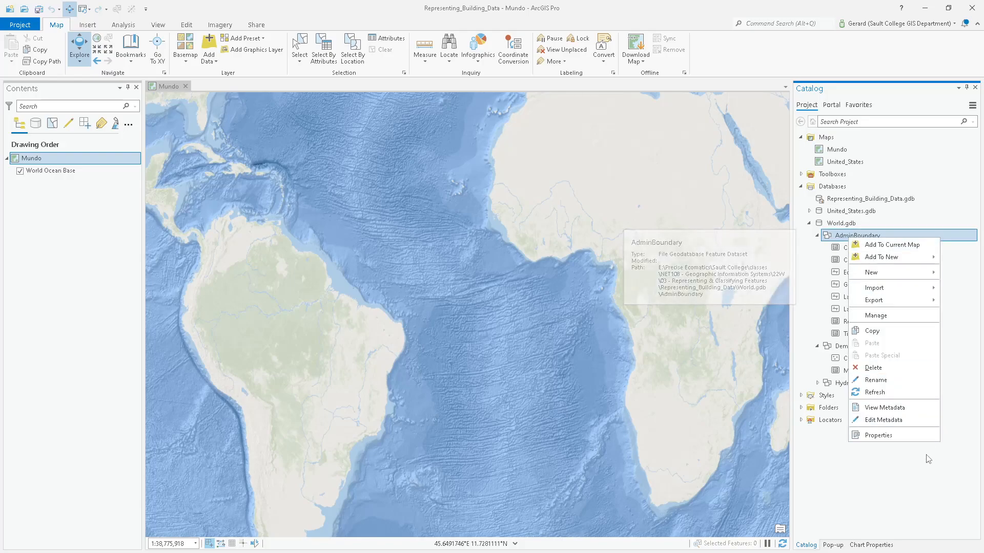
left_click(896, 436)
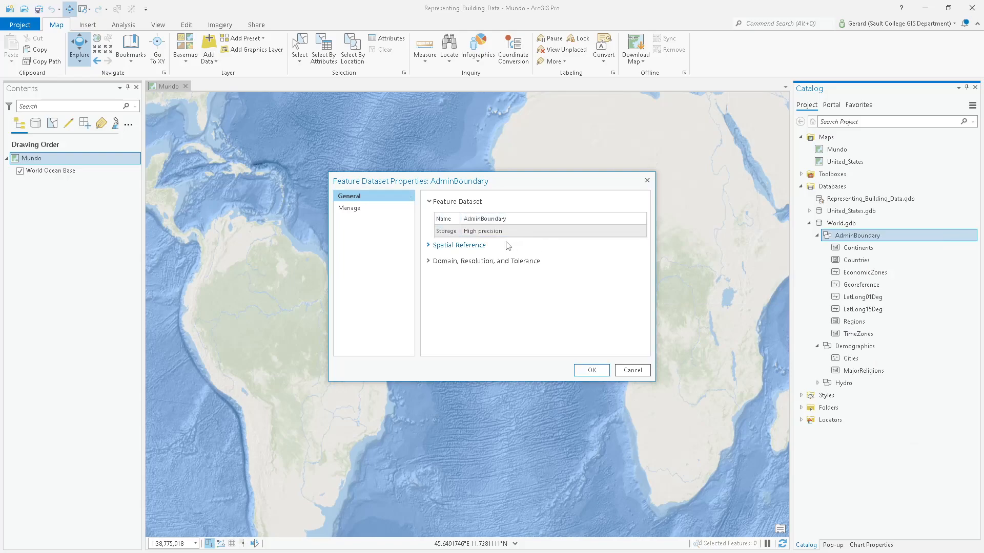
left_click(429, 245)
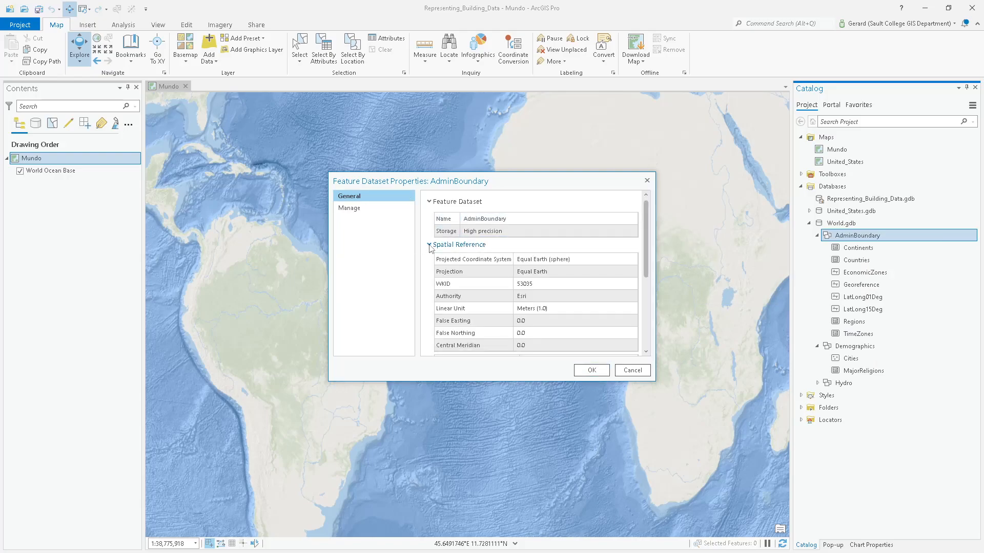
left_click(502, 270)
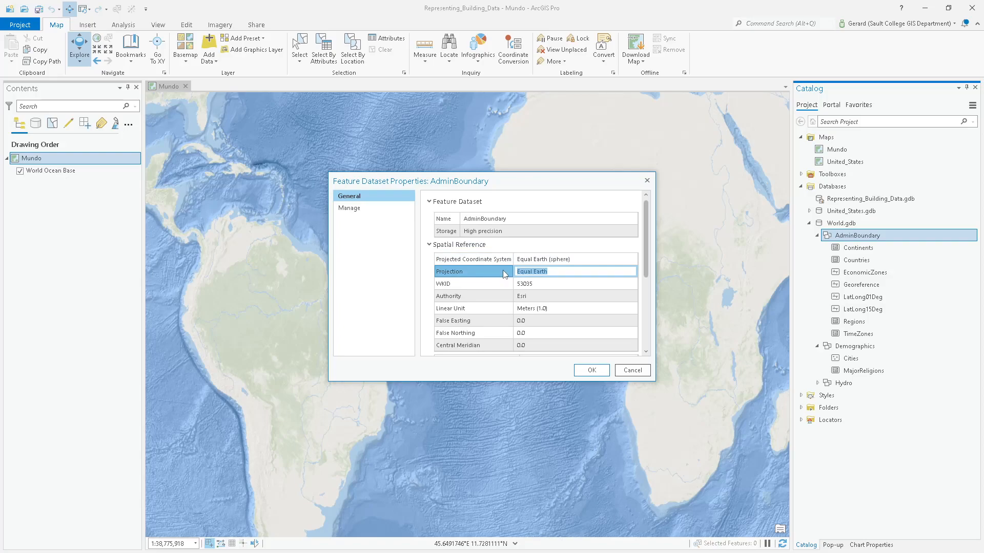
left_click(549, 283)
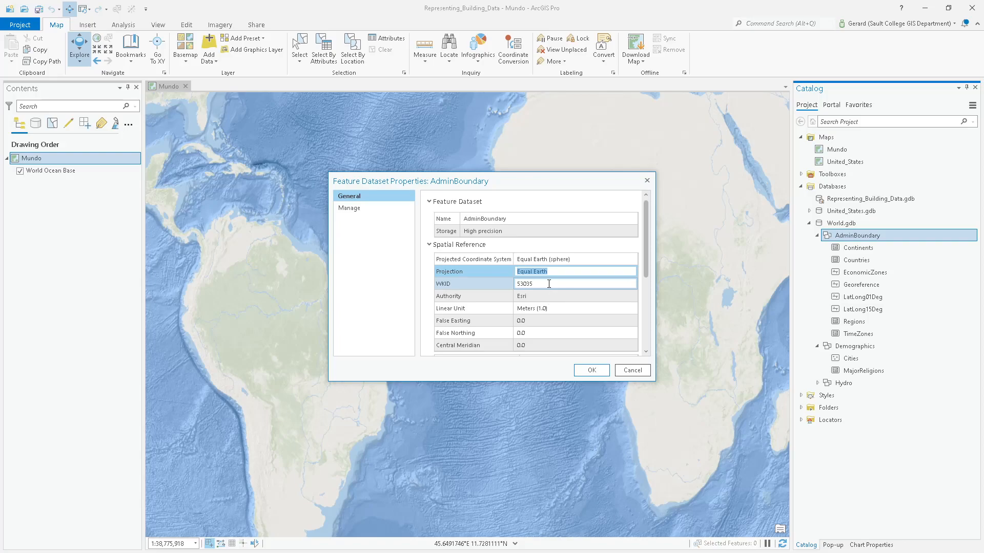
left_click(501, 283)
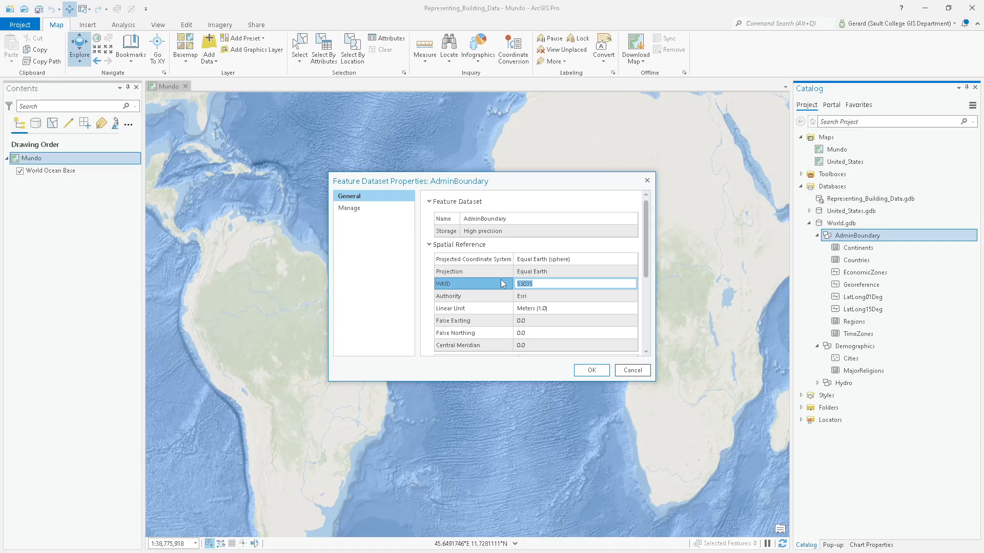
left_click(632, 370)
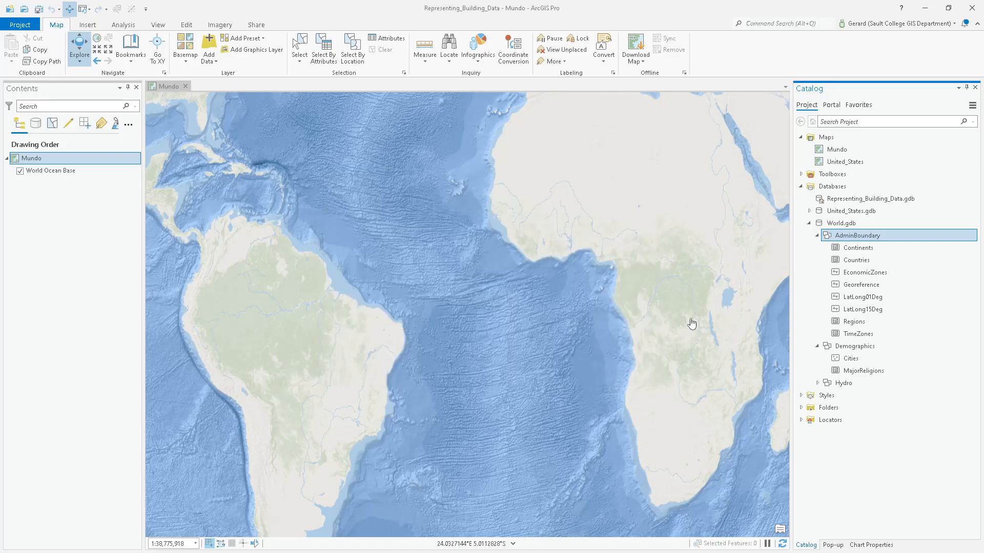
Examine the coordinate system details of the Mundo map and find the WKID of its projected coordinate system.
right_click(28, 163)
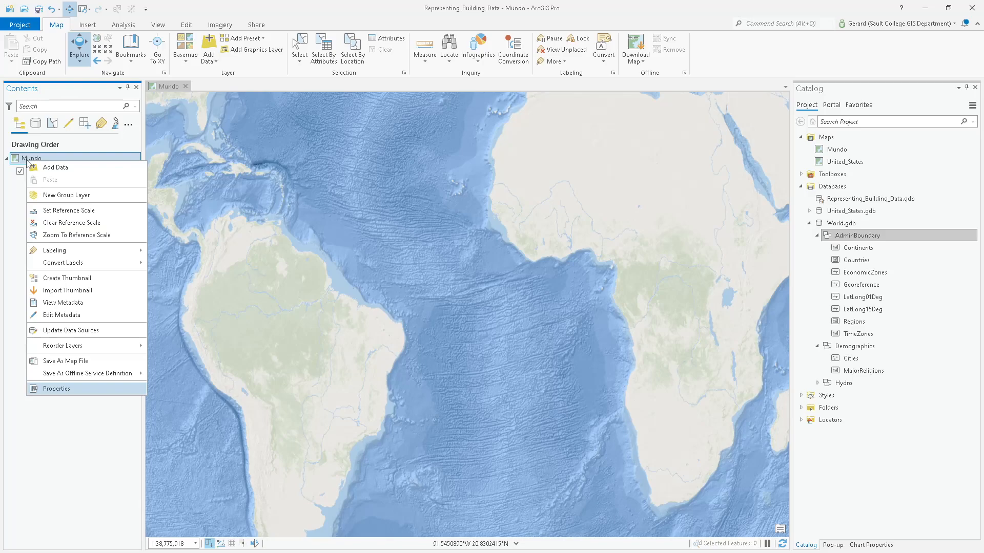
left_click(87, 389)
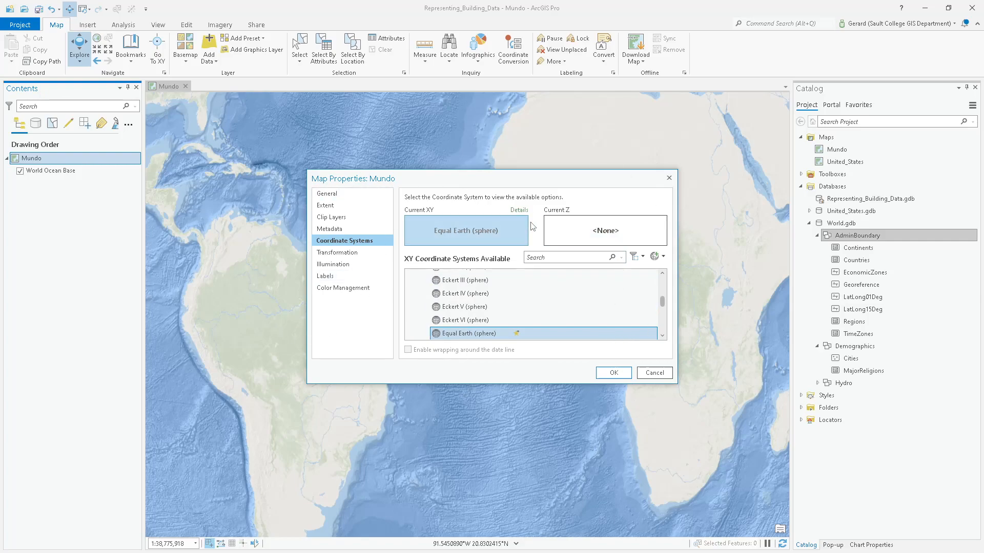
left_click(519, 212)
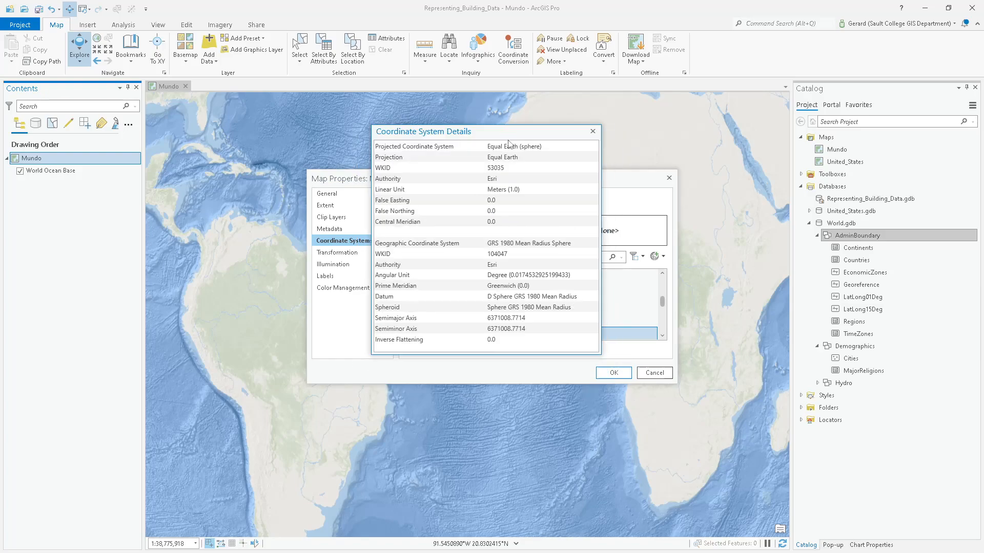
left_click(461, 167)
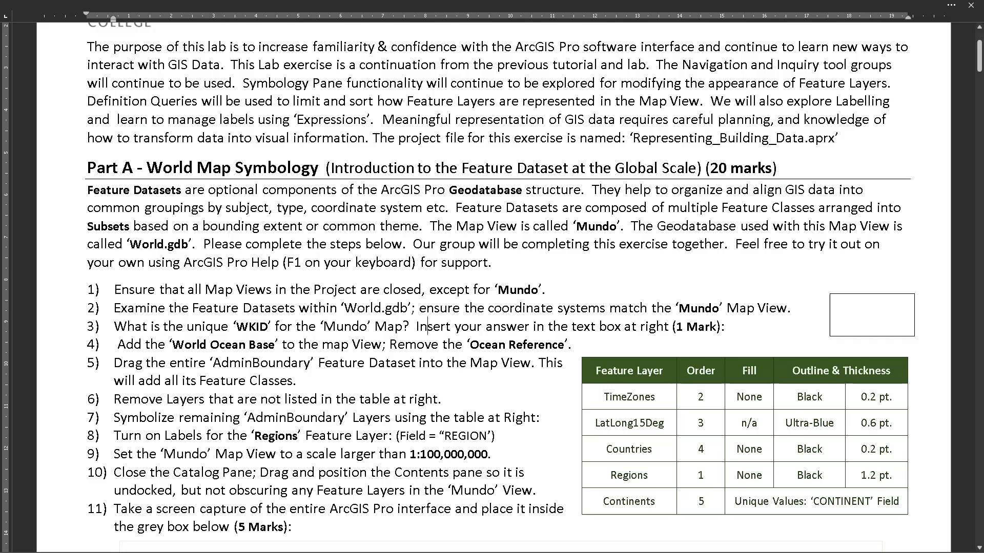
Review instruction 3 in the Word lab document about the Mundo map's WKID and locate the text box for its answer.
key("alt")
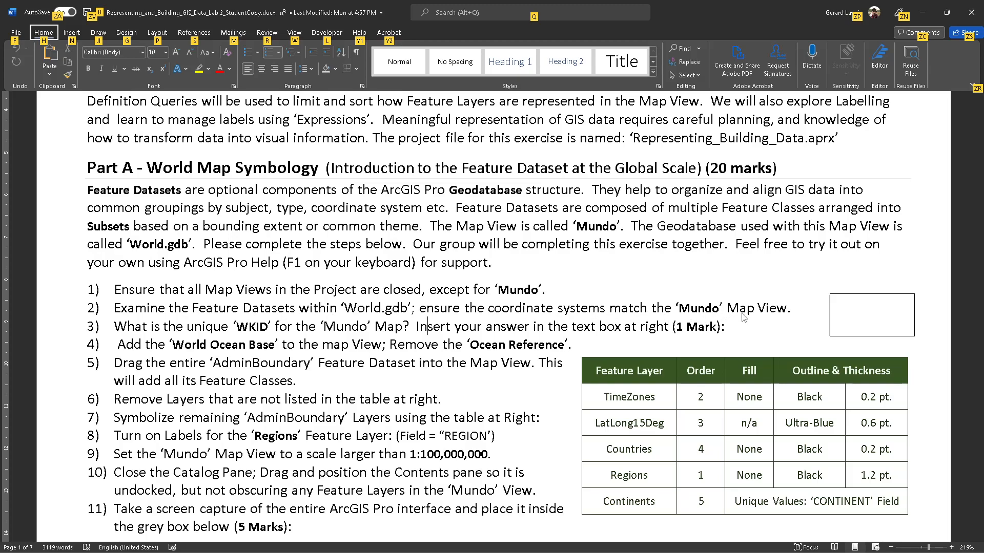
key("Escape")
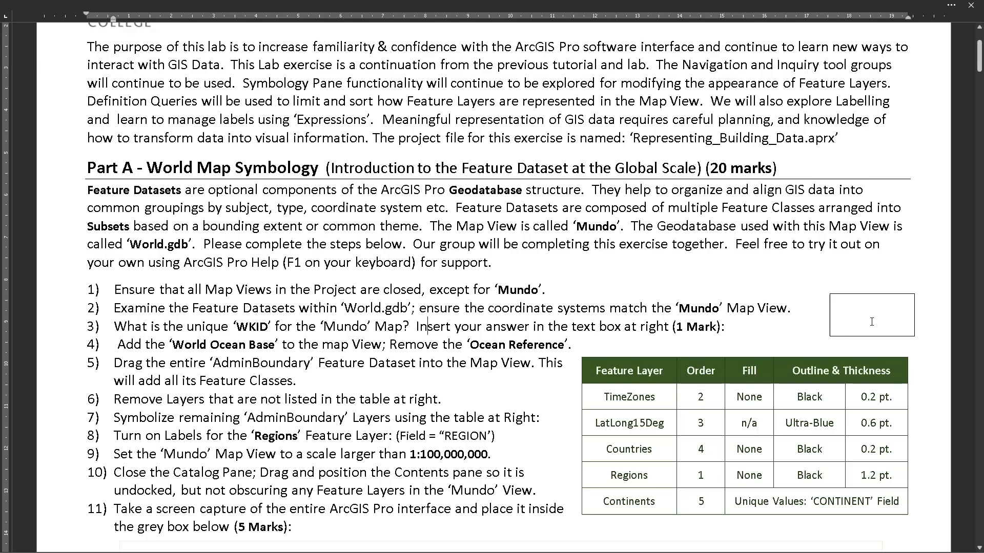
left_click(871, 321)
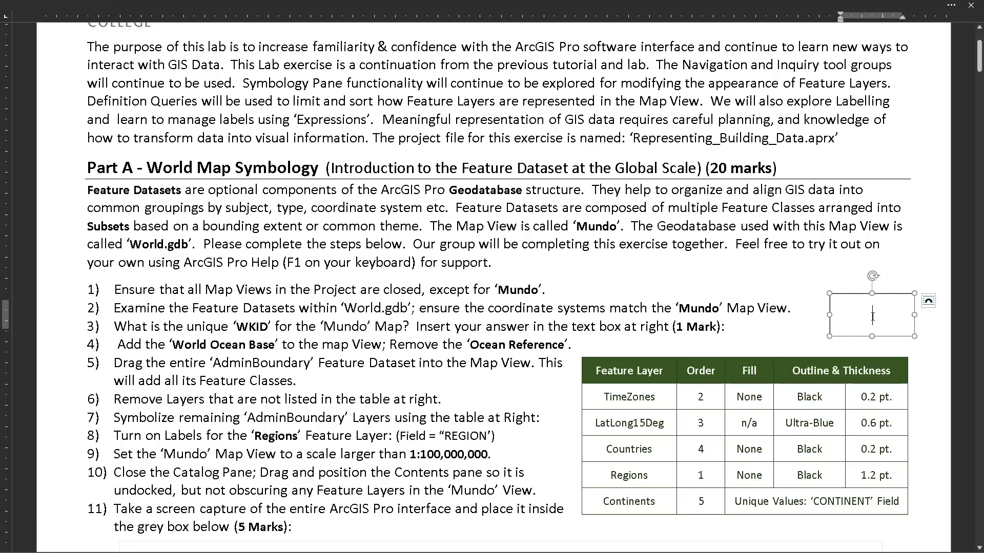
left_click_drag(165, 327, 743, 329)
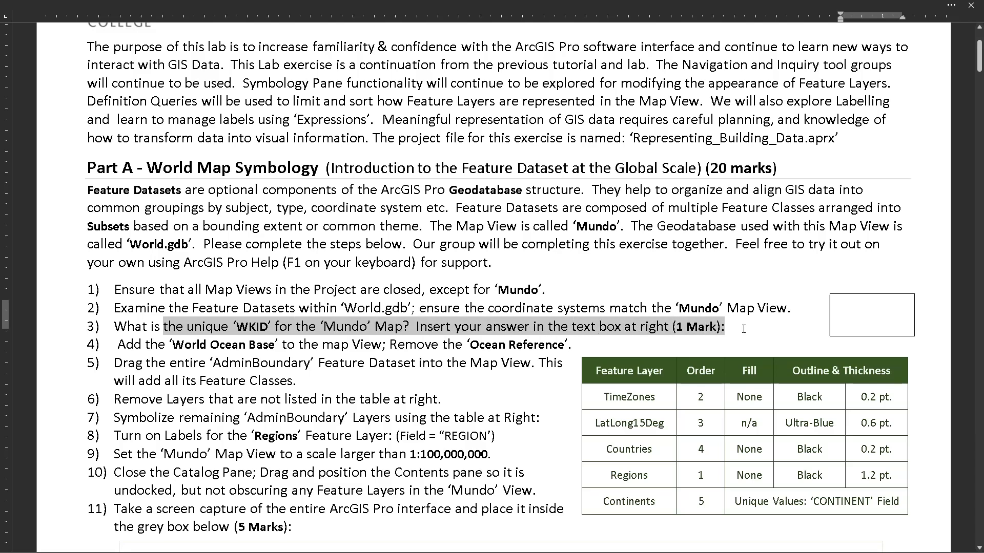
left_click(743, 329)
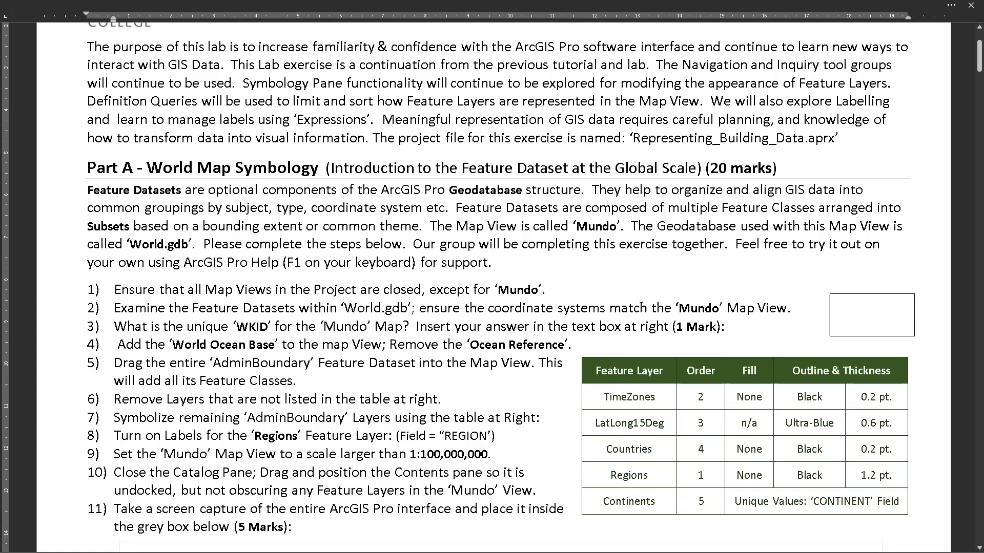
Remove the extra space at the start of instruction 4 and review instruction 5 on adding the AdminBoundary feature dataset.
left_click(118, 344)
key("BackSpace")
key("Down")
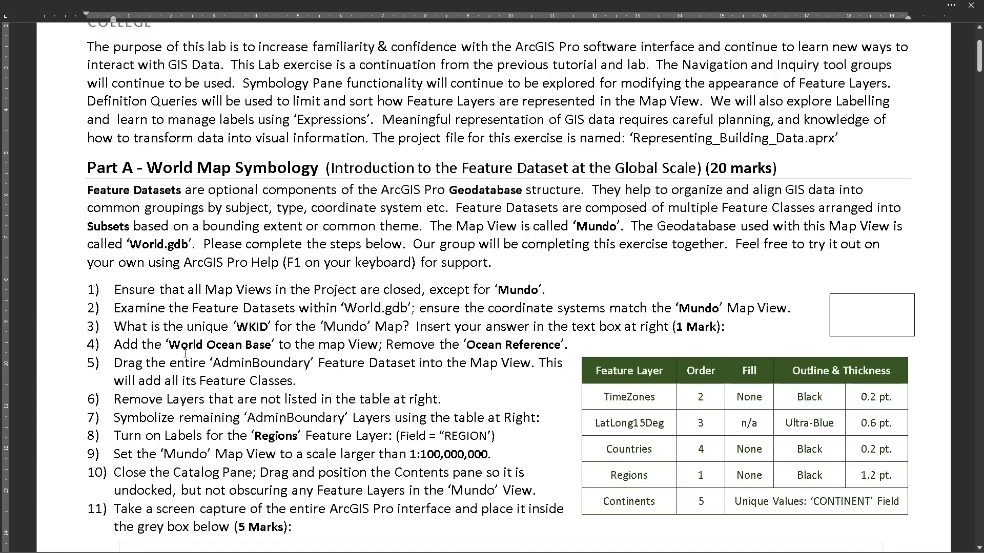
triple_click(303, 384)
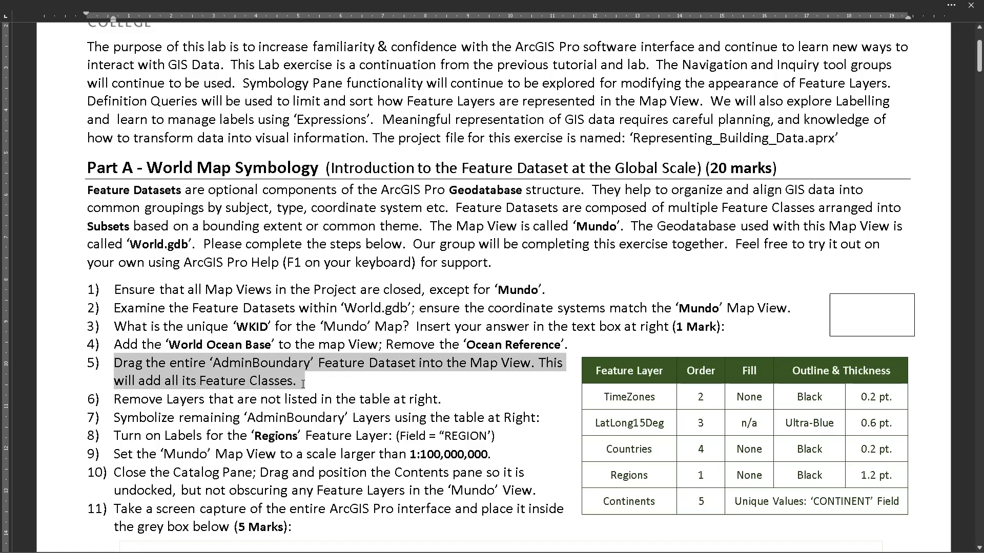
left_click(457, 377)
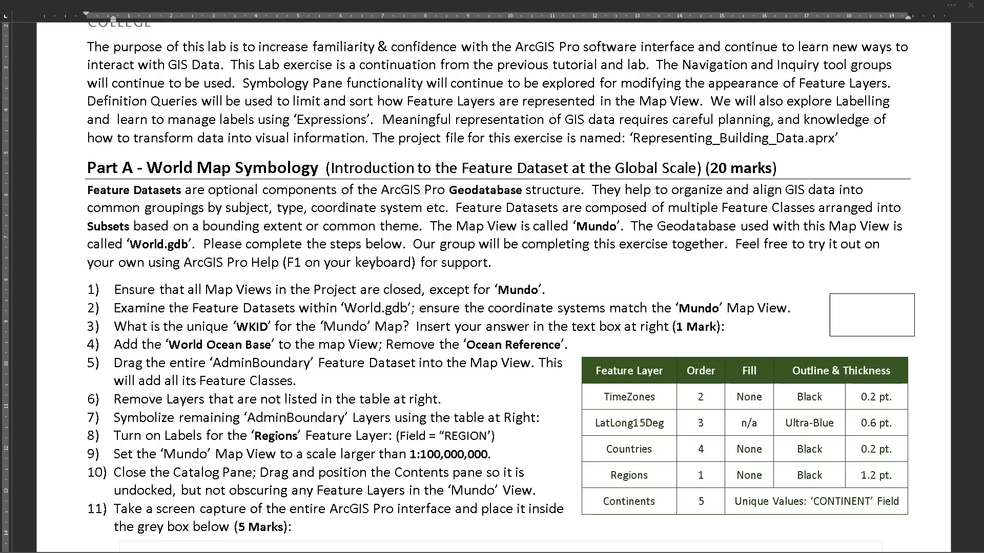
Return to ArcGIS Pro, close the Mundo map's coordinate system details and properties, and locate the AdminBoundary feature dataset.
key("alt+Tab")
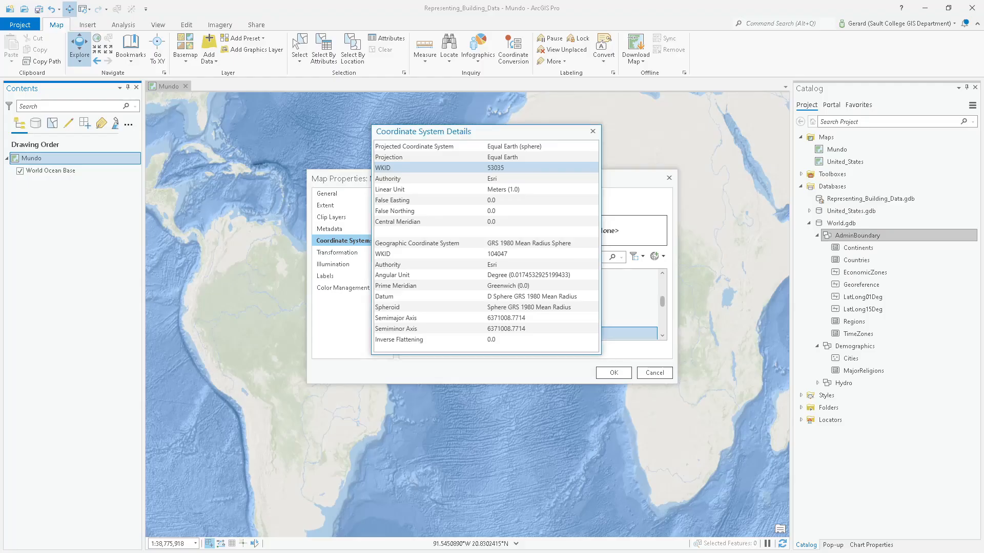
left_click(593, 132)
left_click(669, 178)
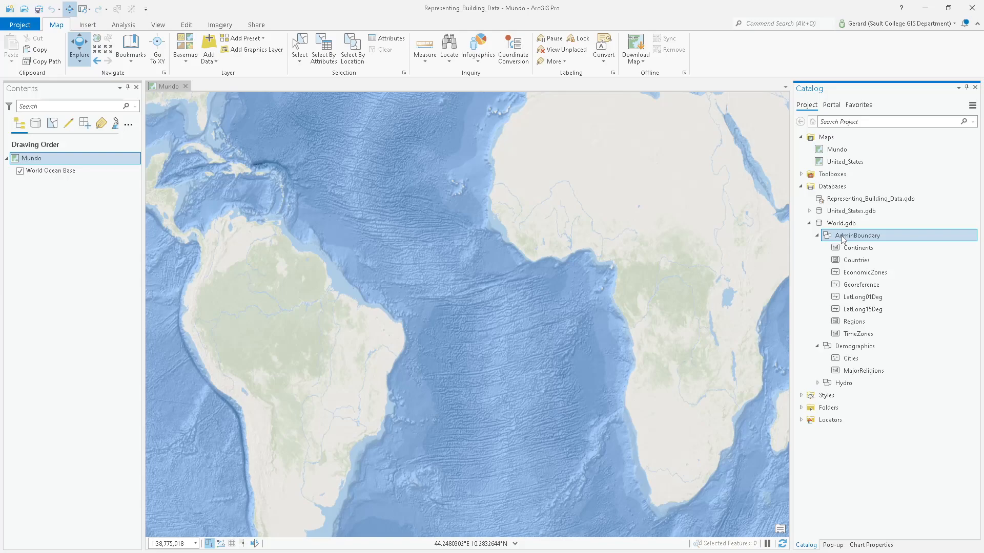
mouse_move(843, 239)
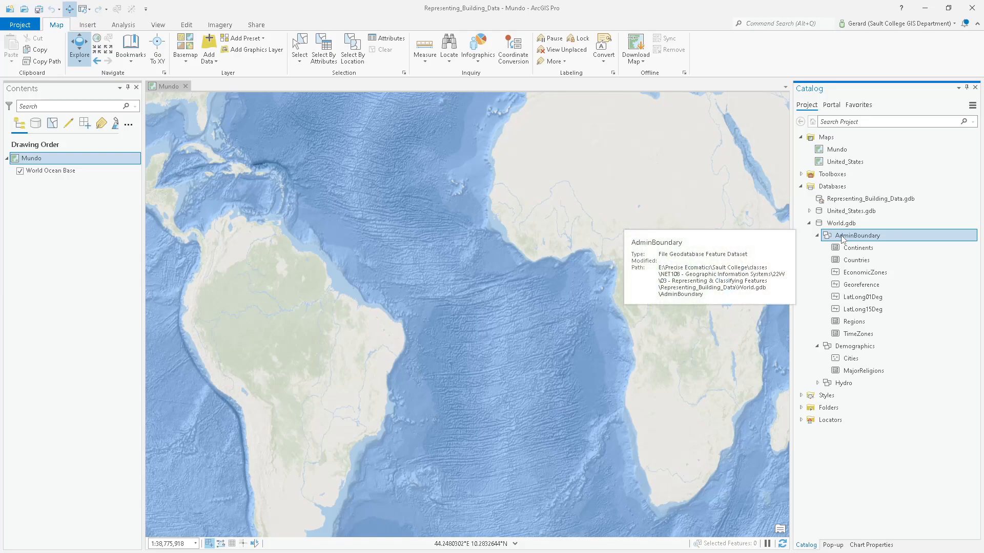
Add the entire AdminBoundary feature dataset to the Mundo map and turn off the visibility of all its layers.
left_click_drag(843, 238, 548, 245)
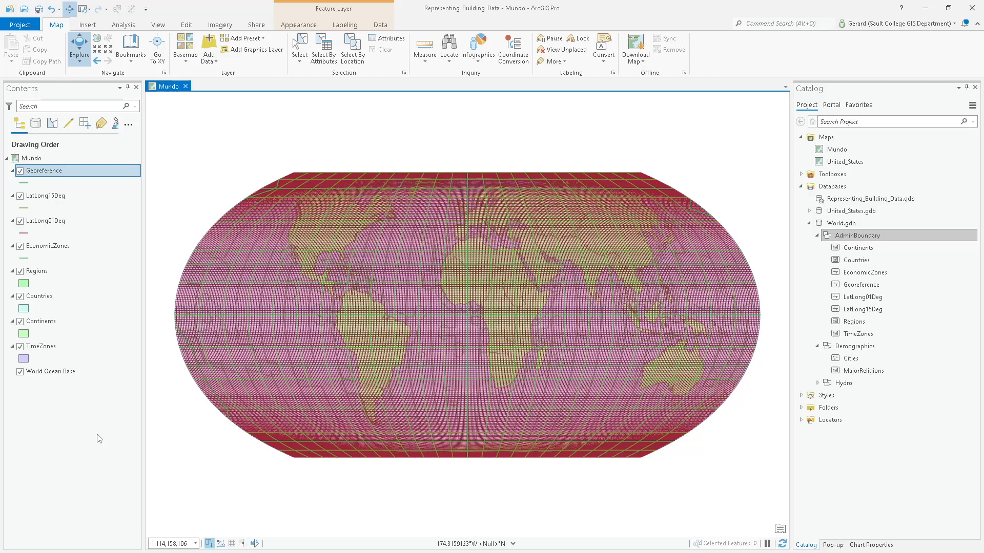
left_click(53, 351)
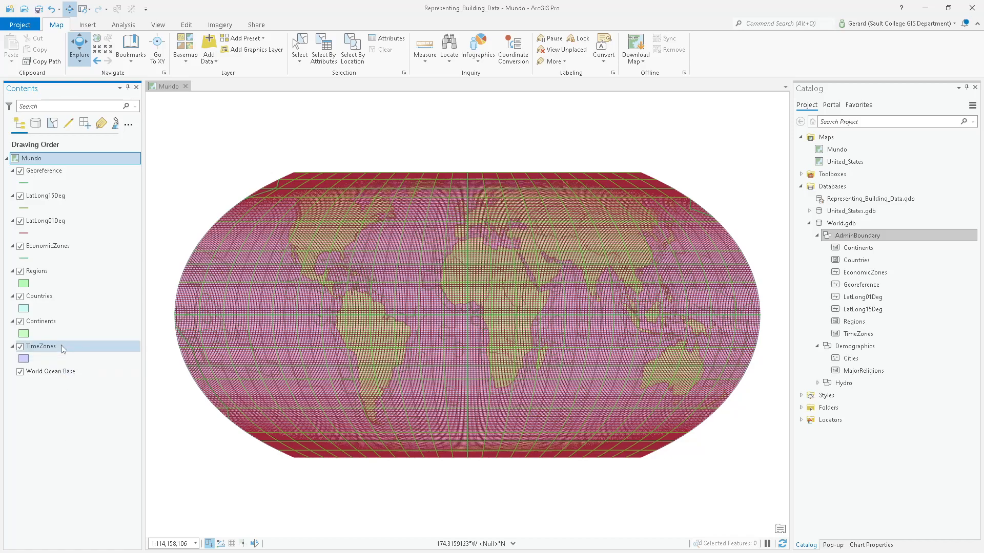
left_click(62, 348)
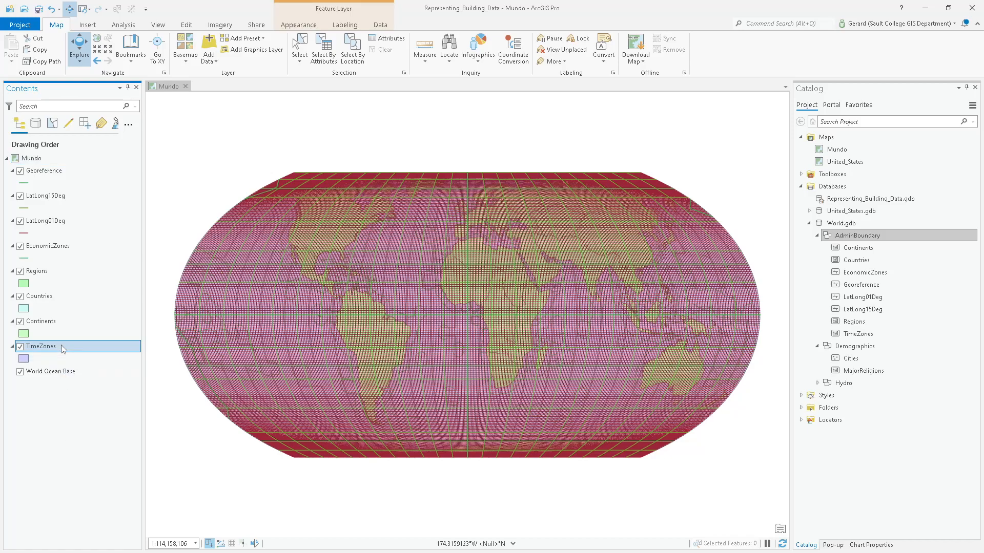
left_click(69, 169, "shift")
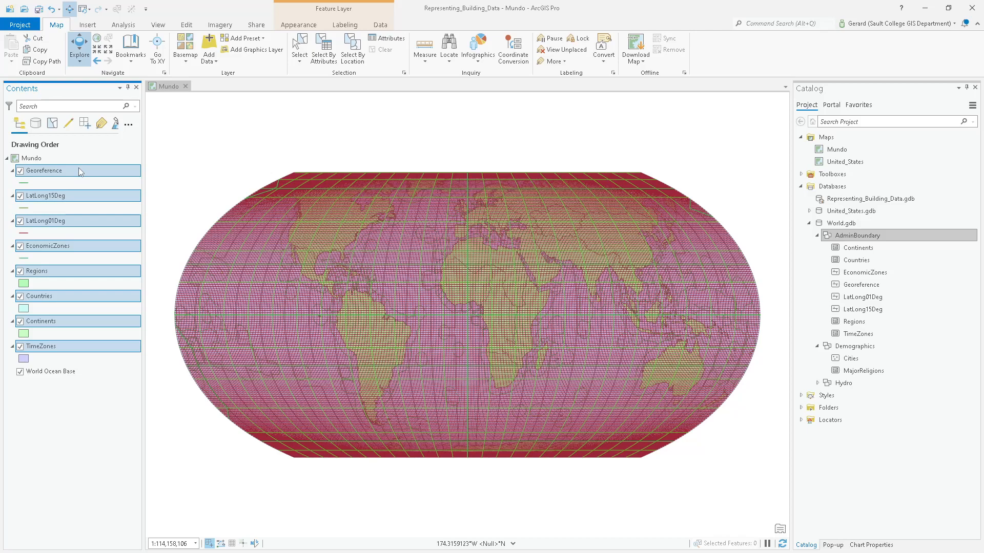
right_click(78, 169)
left_click(107, 227)
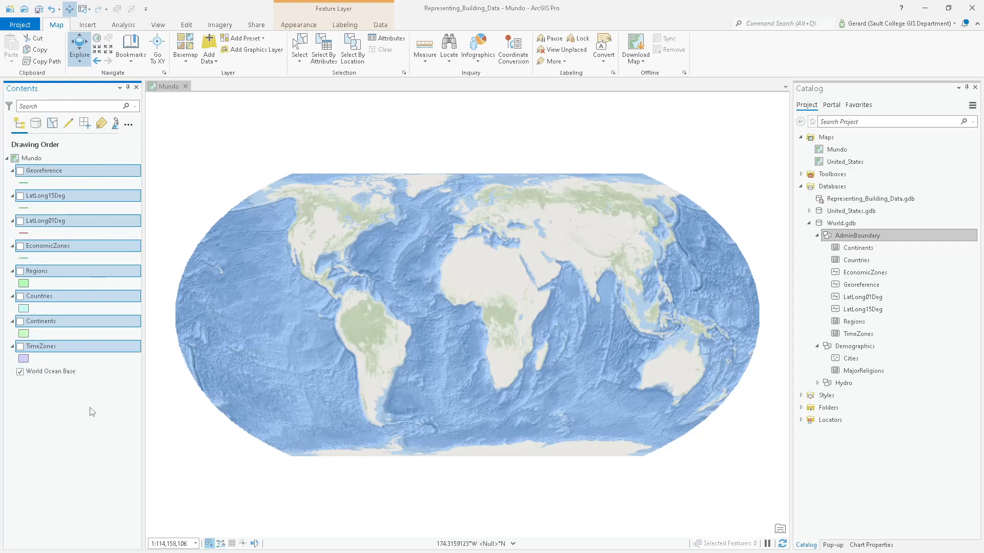
left_click(85, 170)
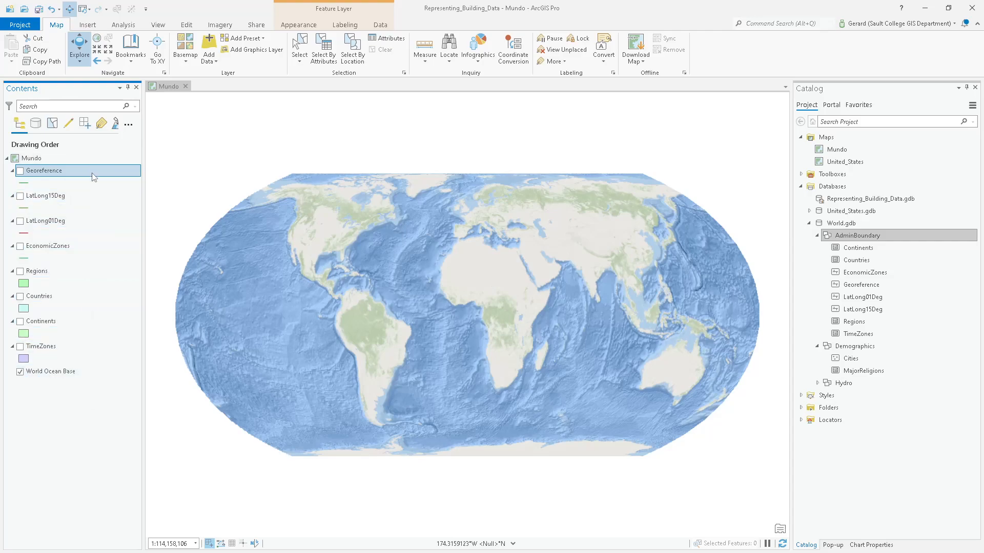
left_click(84, 195)
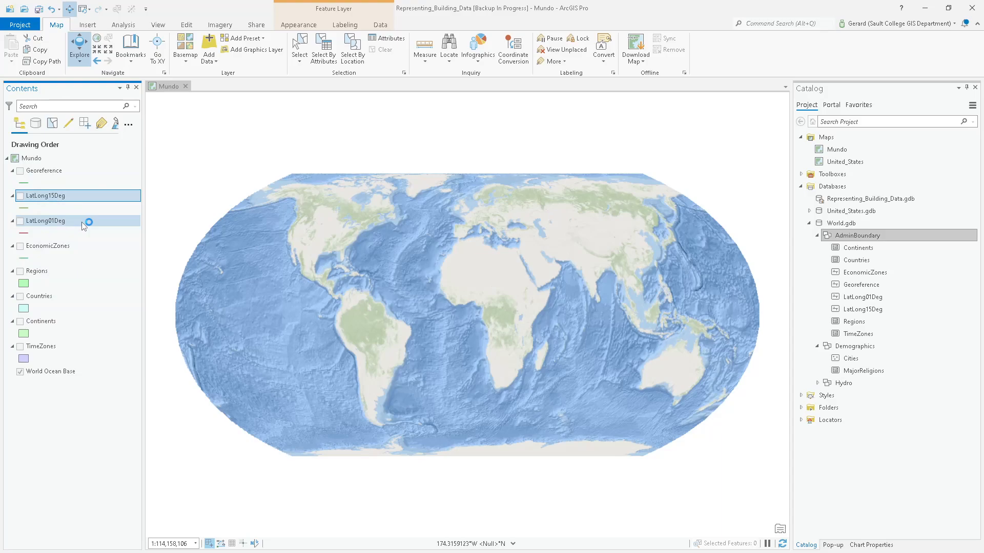
left_click(68, 252)
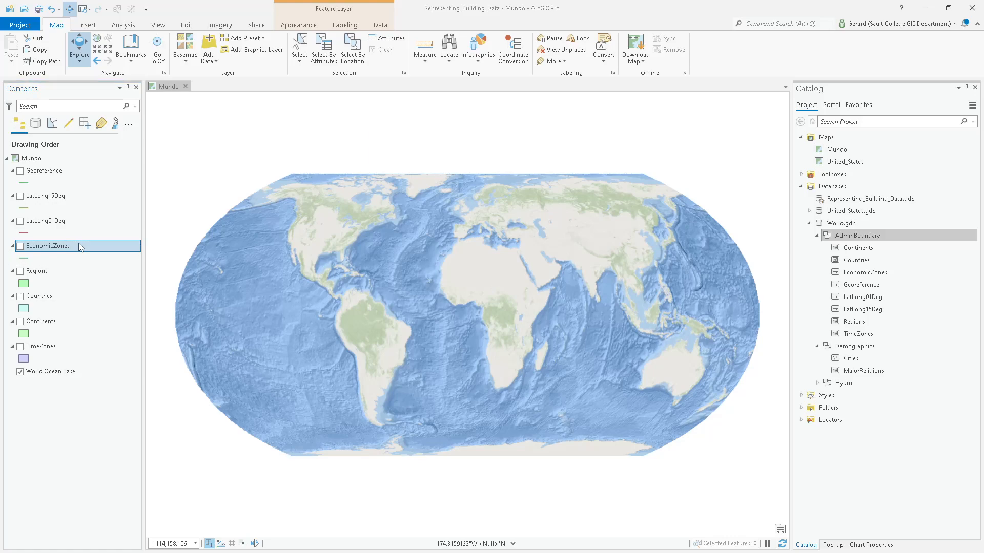
Switch to the Word lab document and review instruction 6 and the table of feature layers to keep.
key("alt+Tab")
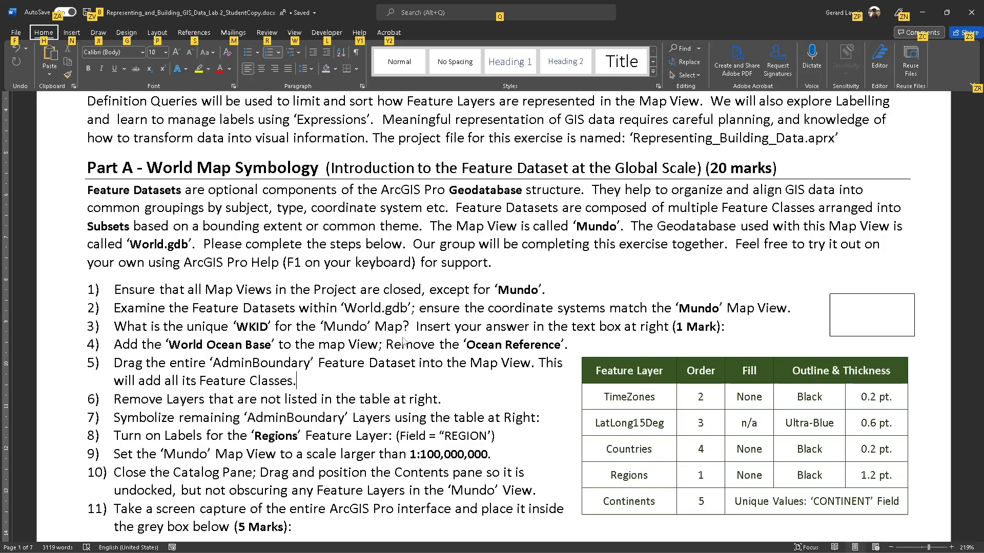
scroll(245, 340, "down", 3)
left_click(125, 256)
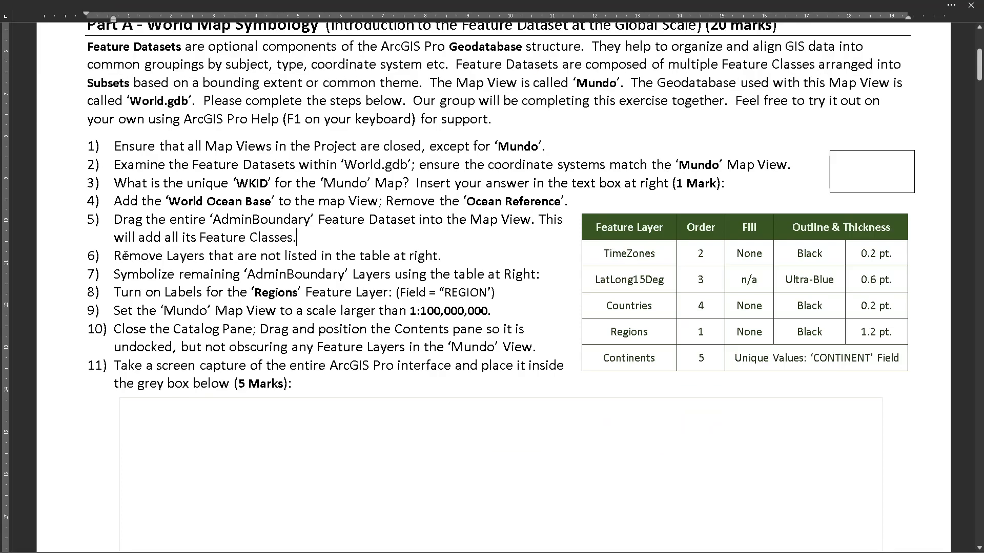
left_click_drag(449, 260, 152, 252)
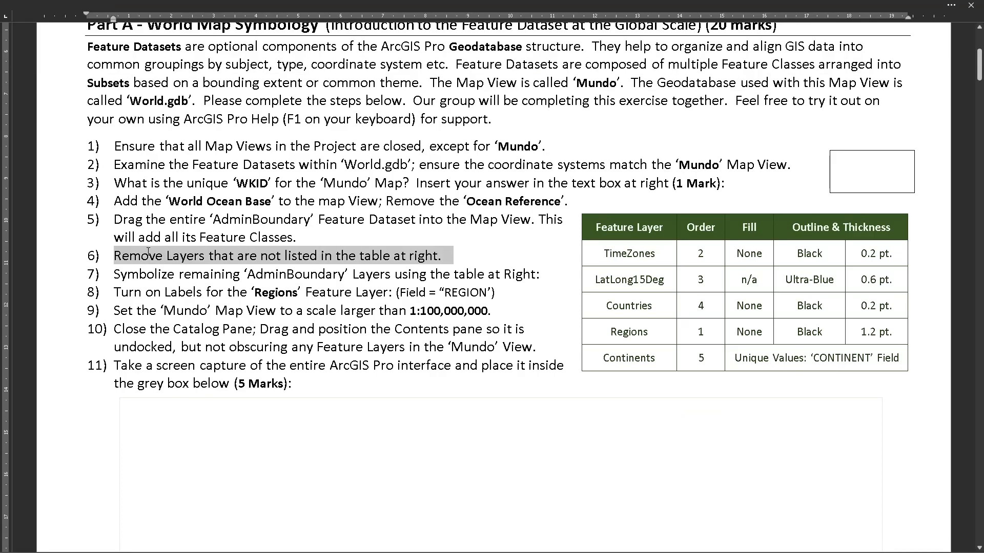
left_click(604, 255)
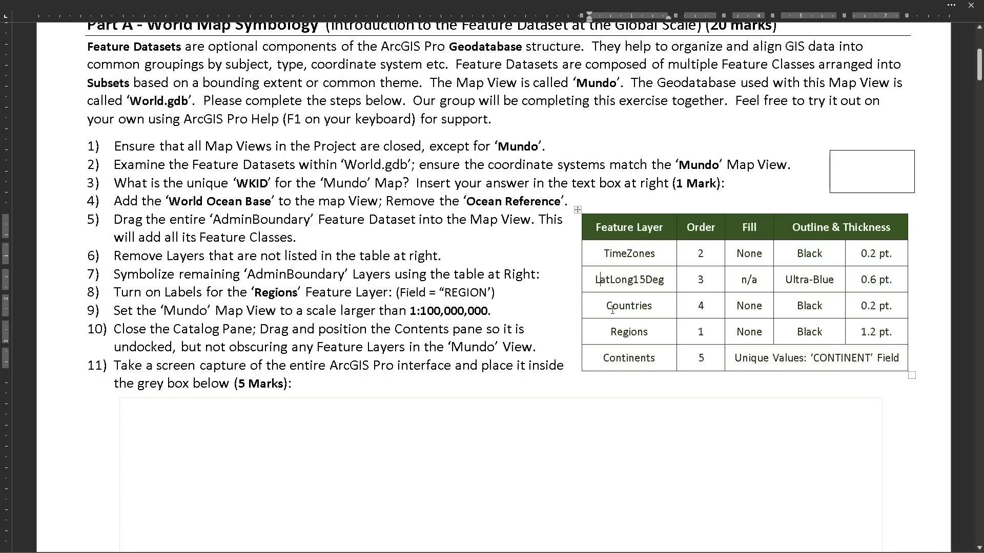
left_click(616, 356)
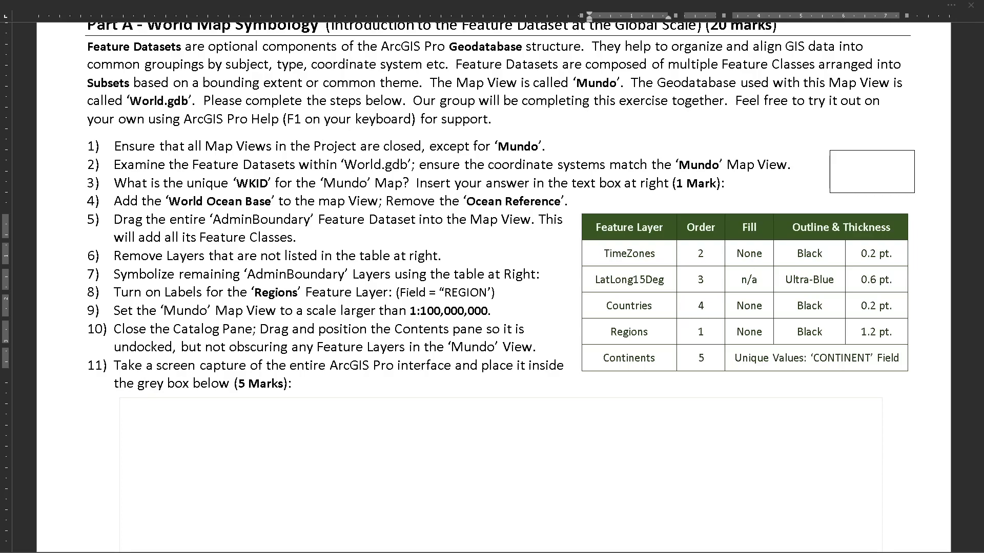
Return to ArcGIS Pro and remove the LatLong01Deg, Georeference and EconomicZones layers from the Mundo map.
key("alt+Tab")
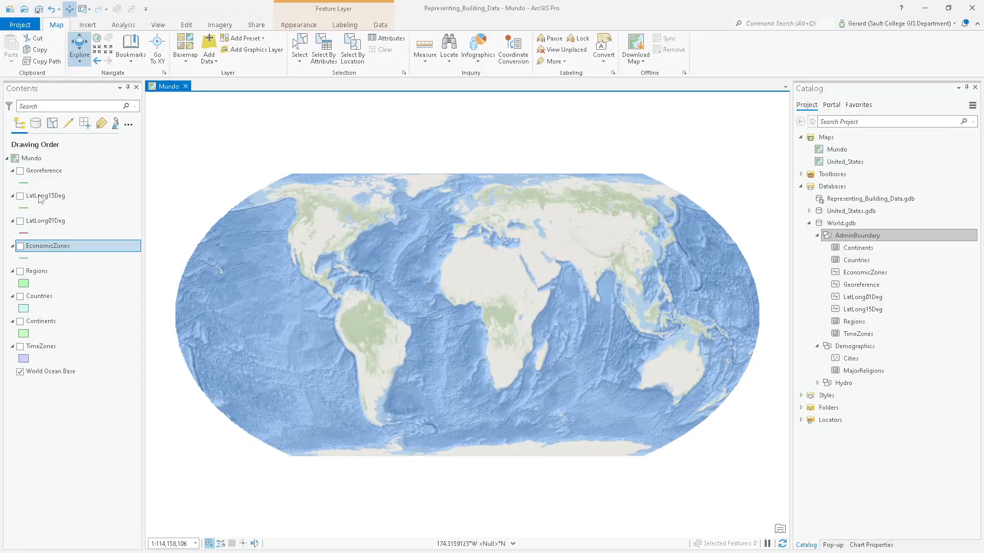
left_click(47, 224)
right_click(47, 223)
left_click(76, 237)
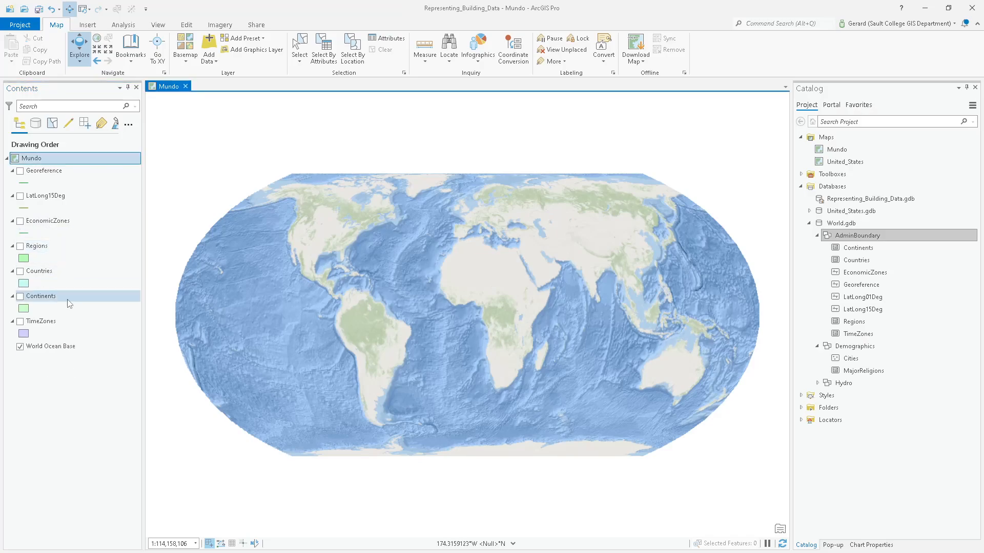
left_click(56, 171)
right_click(56, 170)
left_click(77, 173)
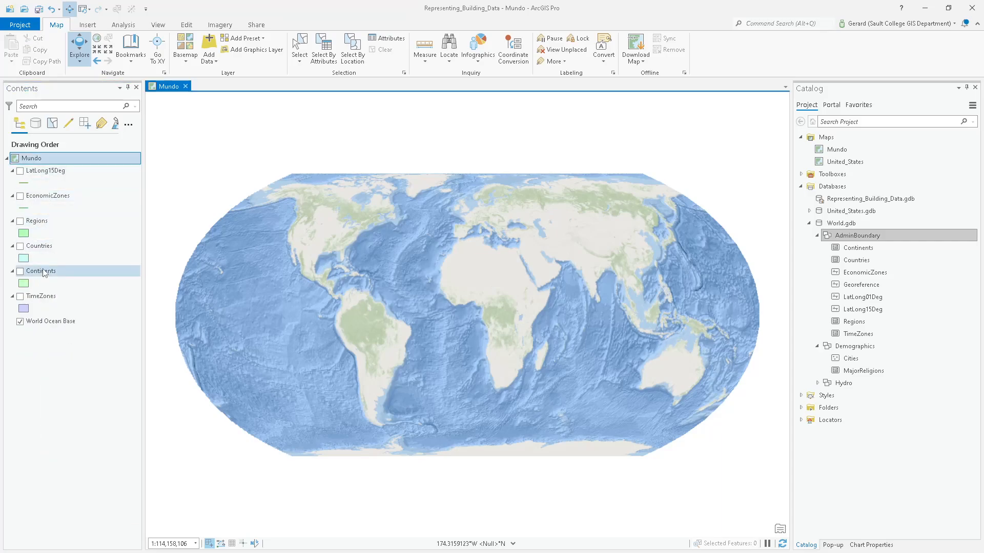
left_click(47, 200)
right_click(49, 203)
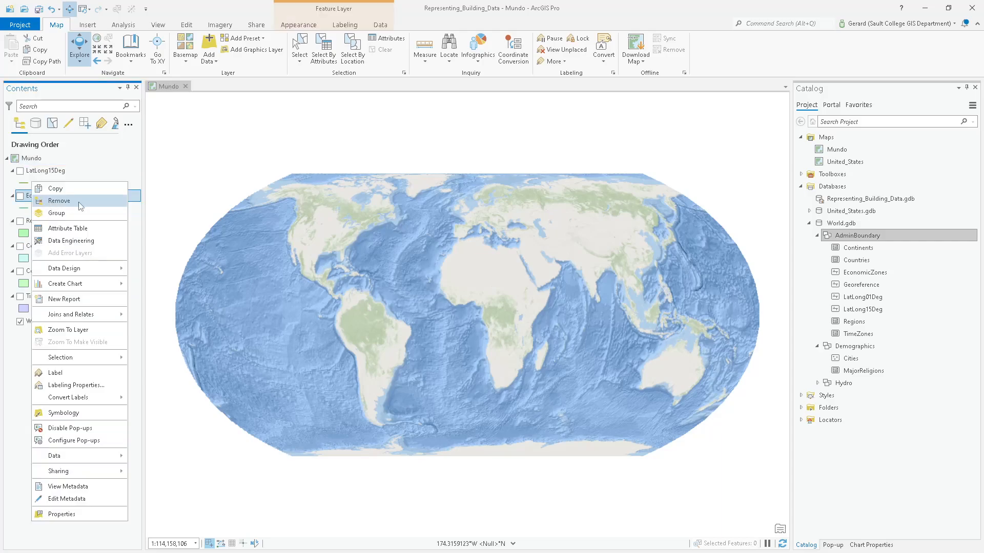
left_click(79, 212)
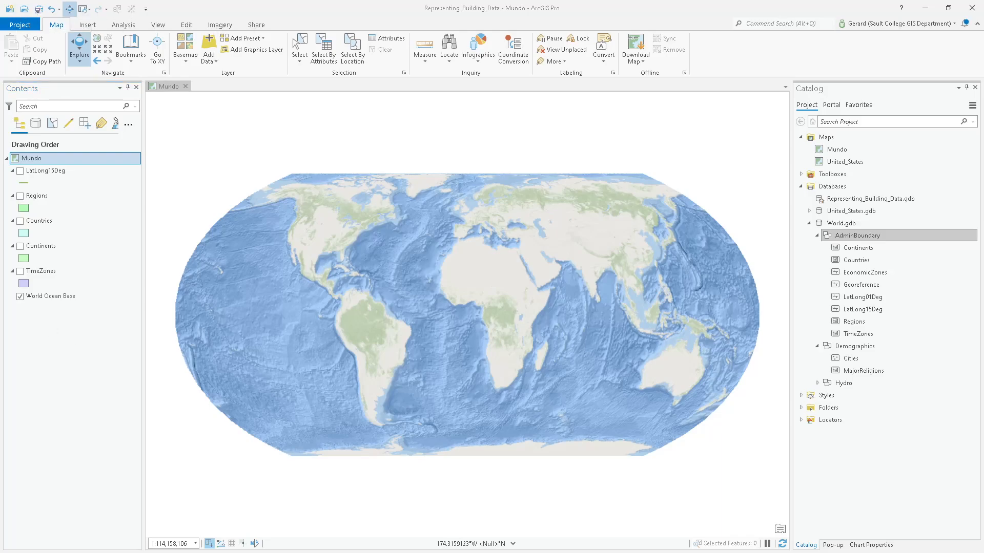
Turn on Regions, LatLong15Deg and TimeZones, and reorder the layers with Regions first, TimeZones second and LatLong15Deg third.
key("alt+Tab")
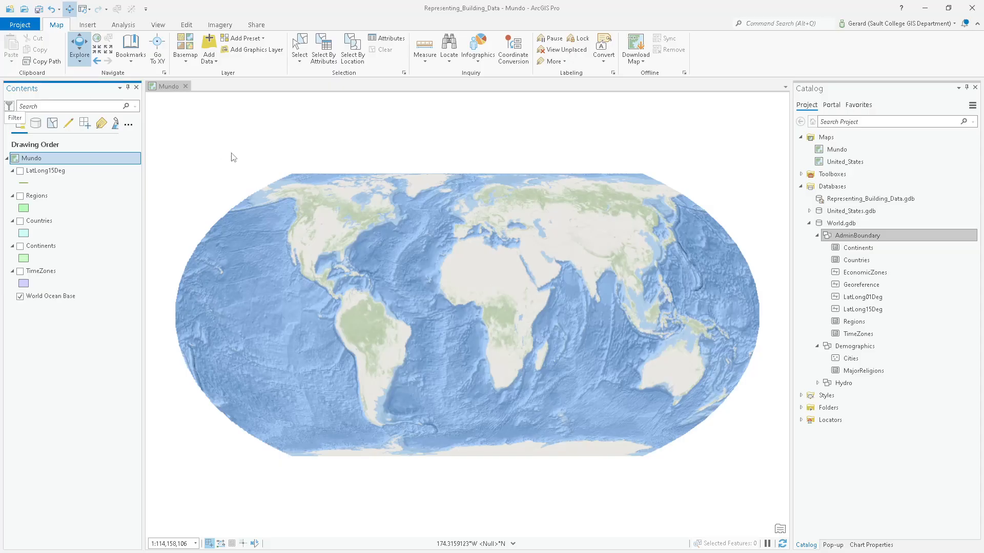
left_click(20, 196)
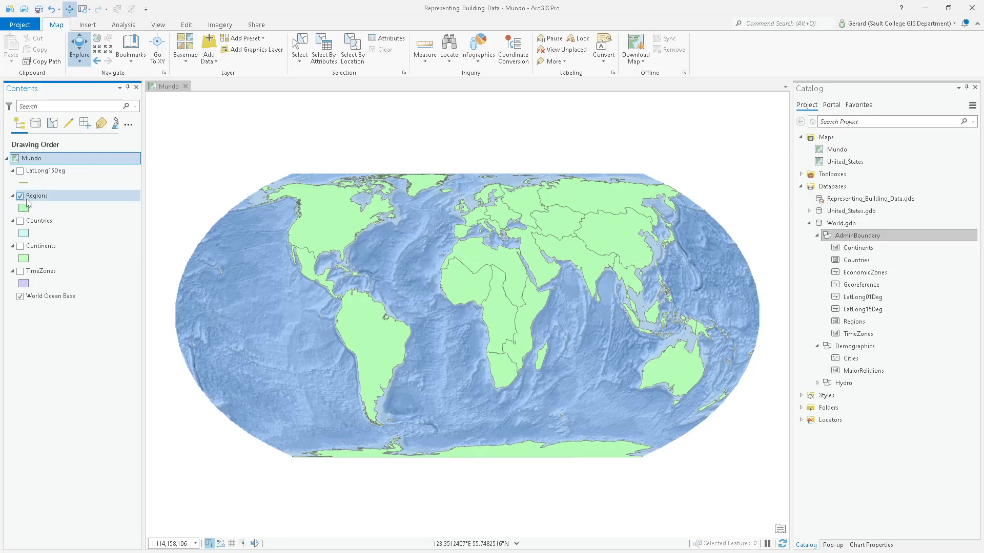
left_click_drag(38, 198, 41, 169)
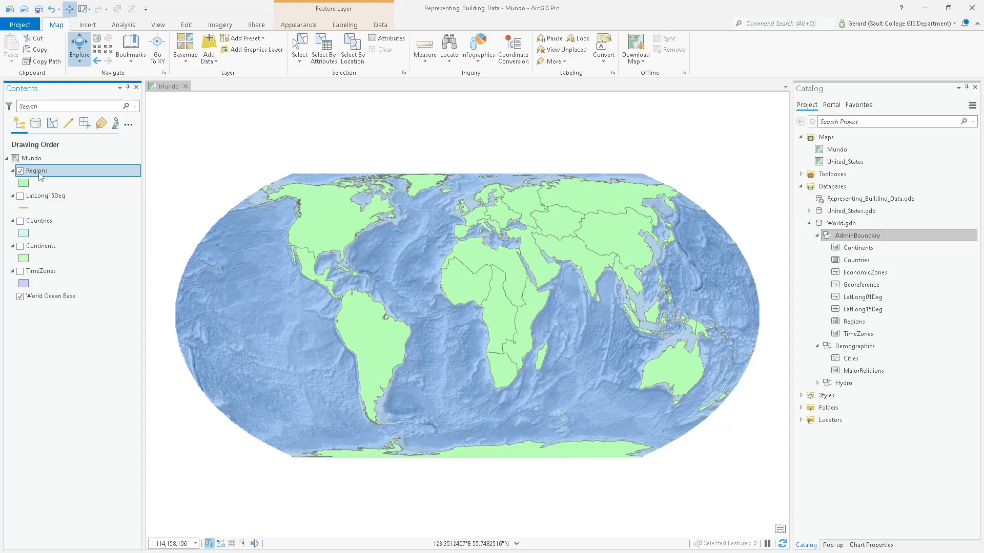
left_click(20, 196)
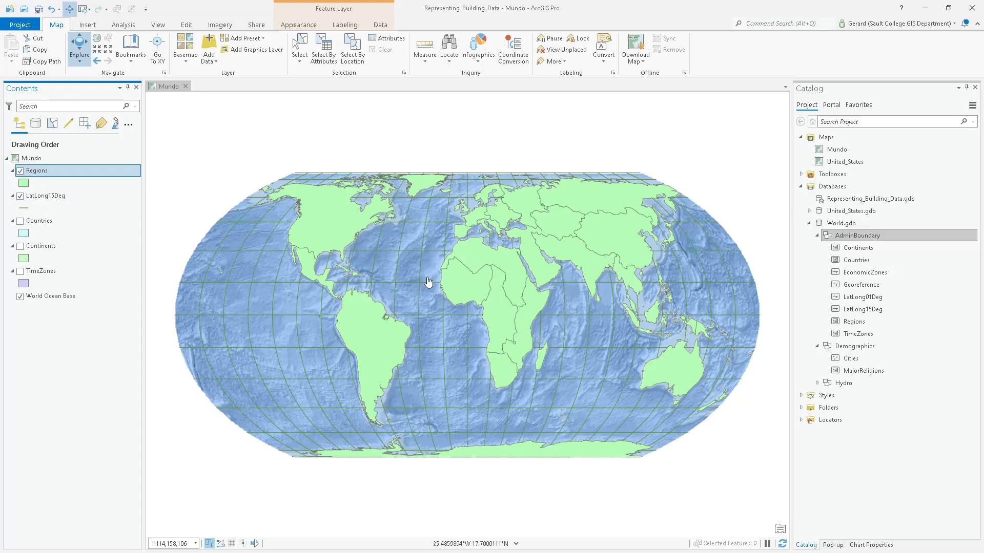
left_click(20, 271)
mouse_move(70, 271)
left_mouse_down()
mouse_move(76, 178)
mouse_move(73, 186)
left_mouse_up()
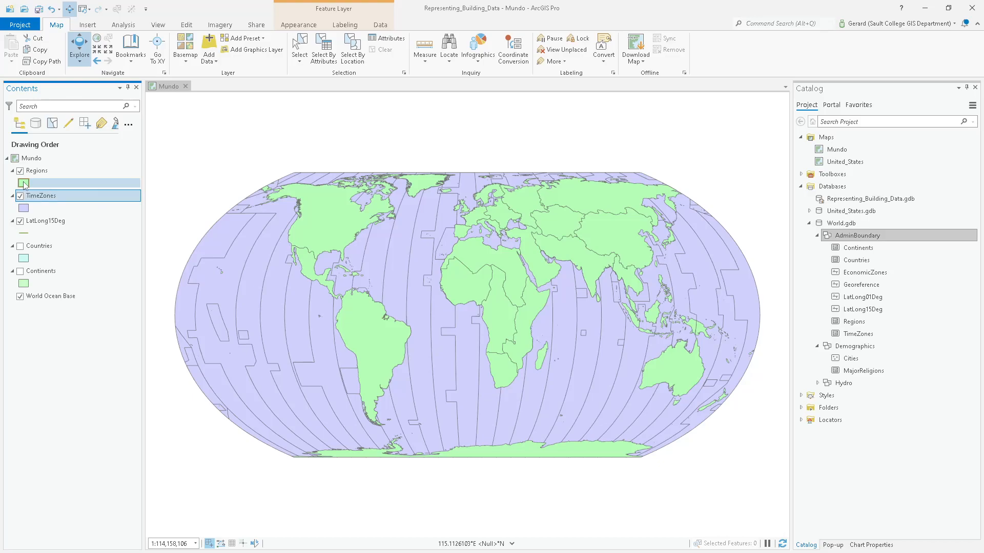
Examine the symbology of the Regions layer, comparing its polygon symbol formatting with the primary symbology options.
left_click(24, 183)
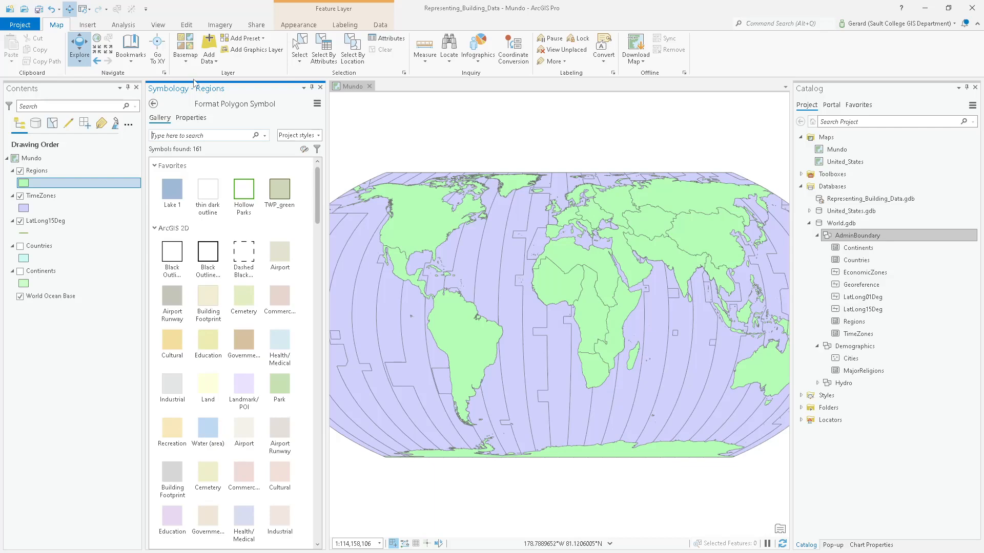
left_click(45, 173)
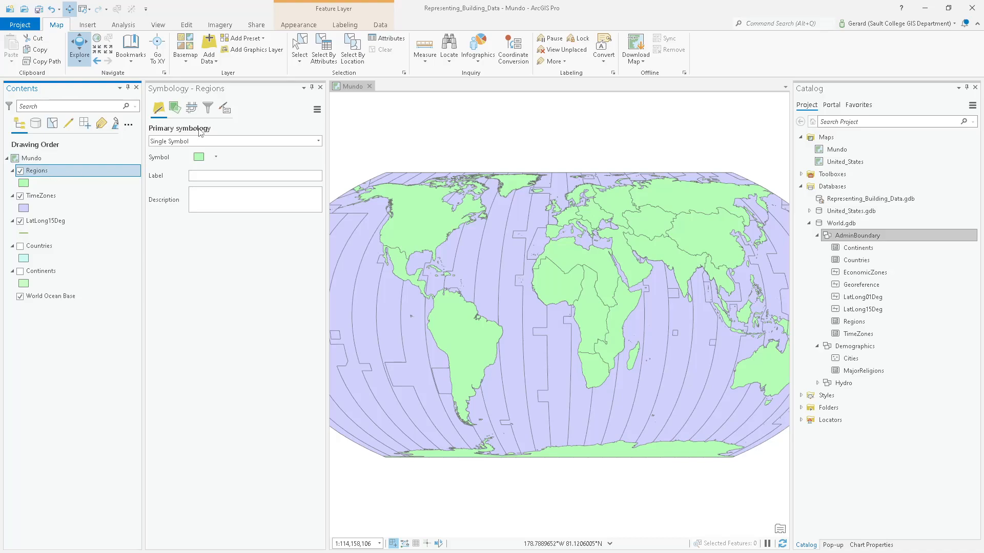
left_click(24, 183)
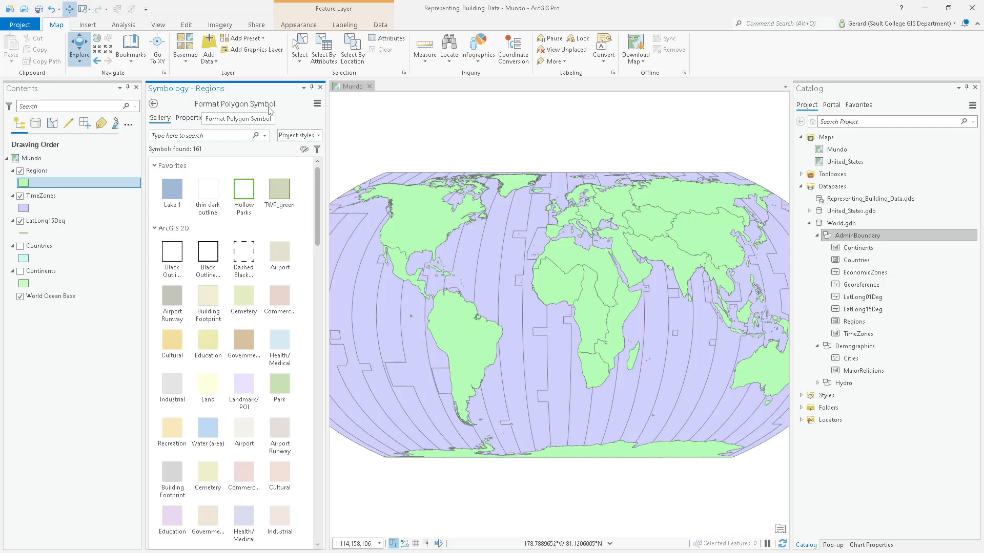
left_click(52, 177)
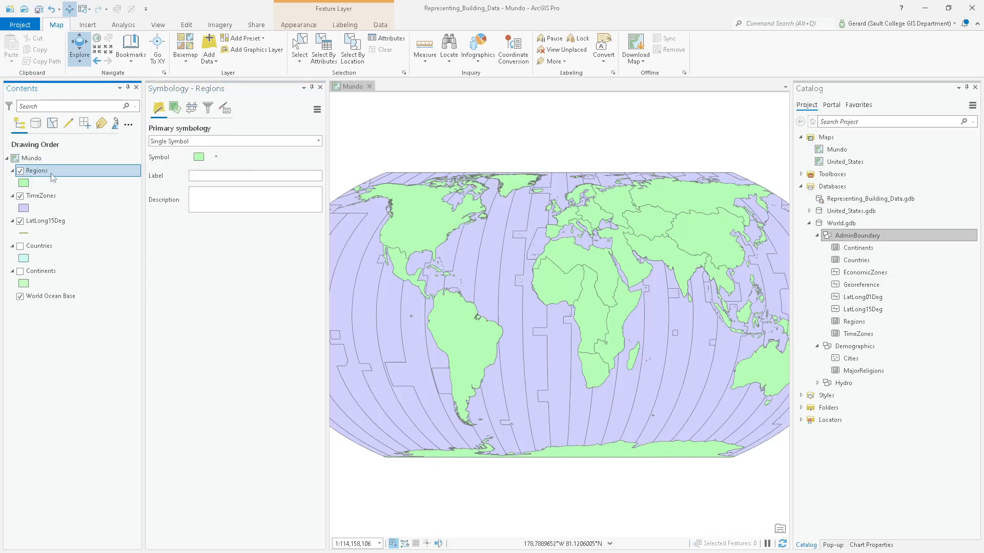
left_click(220, 144)
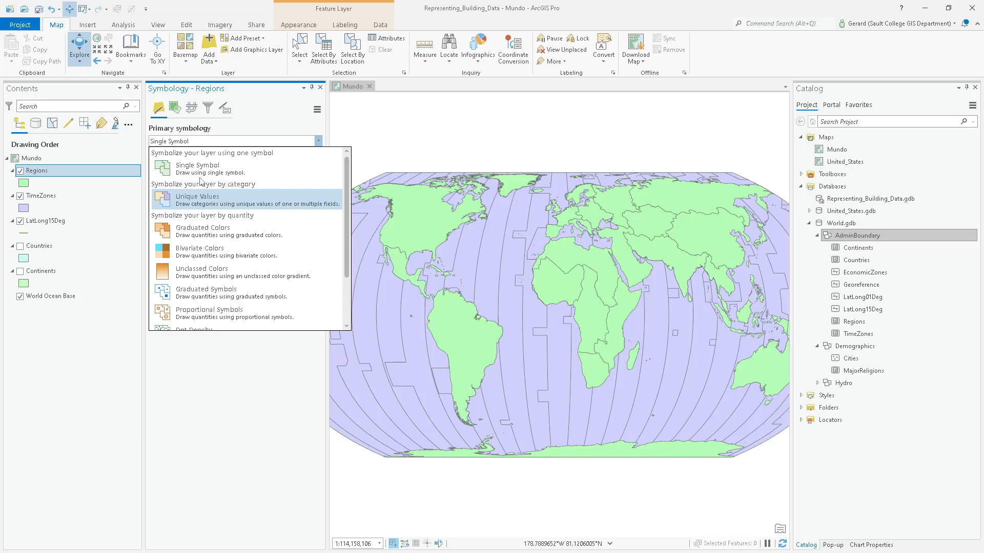
left_click(24, 185)
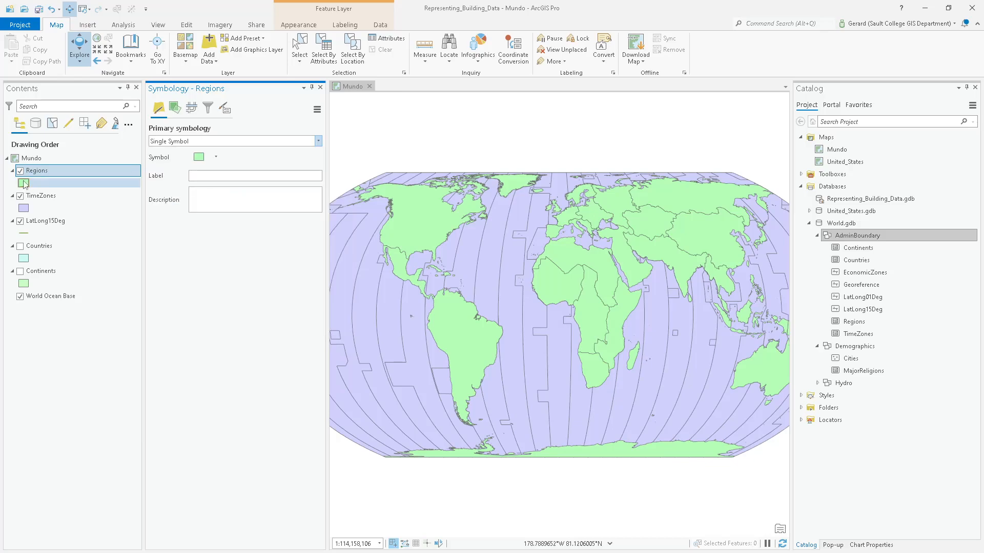
left_click(24, 184)
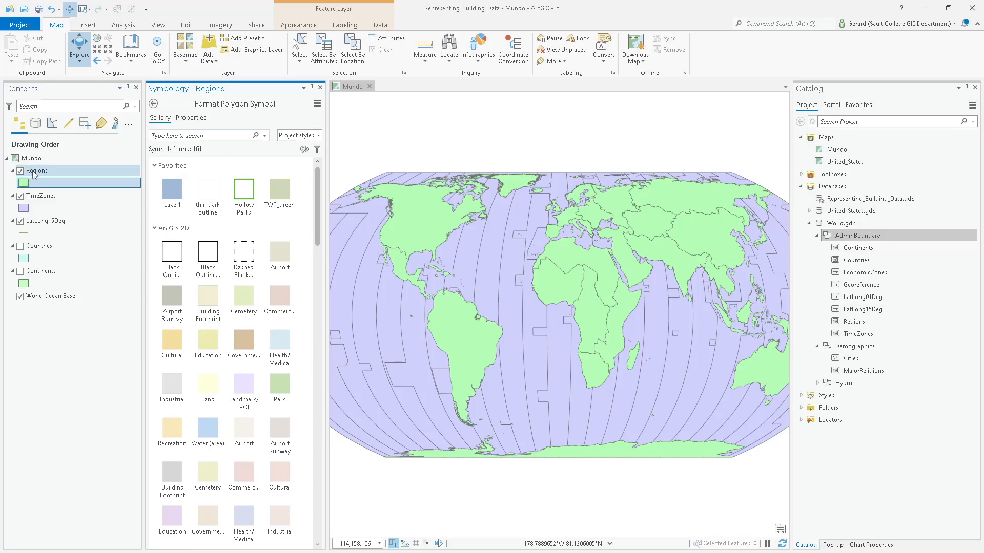
left_click(33, 172)
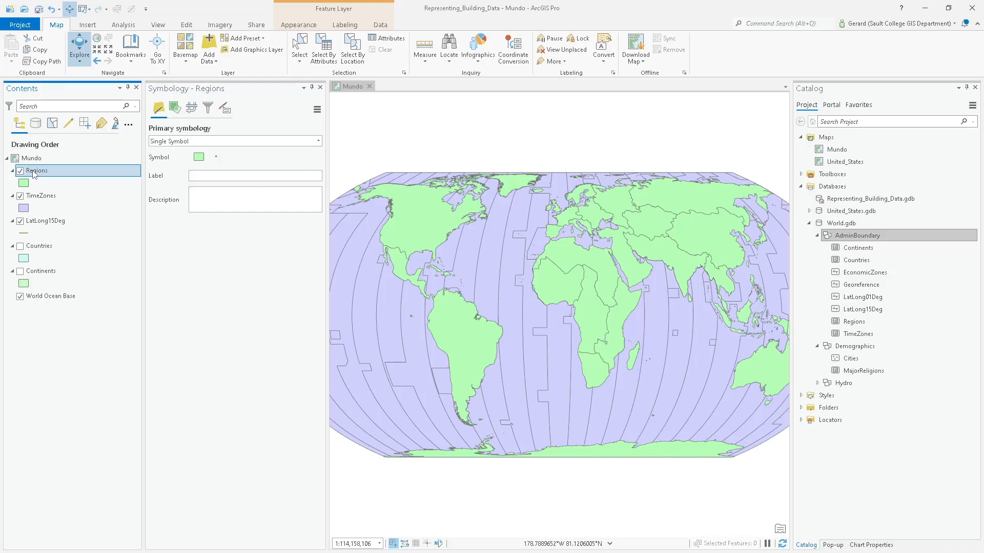
Change the legend patch shape of the Regions symbol to the irregular angular polygon.
left_click(217, 156)
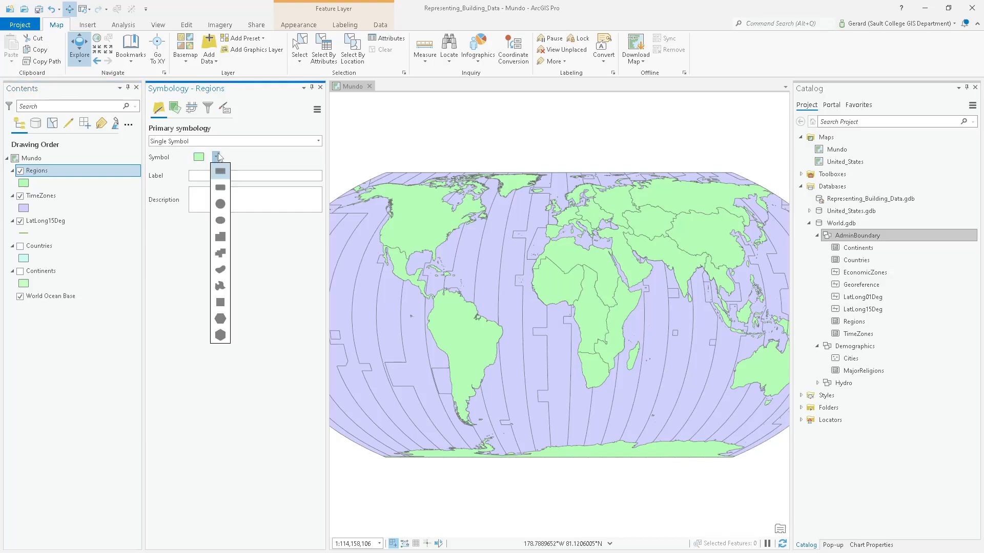
left_click(216, 159)
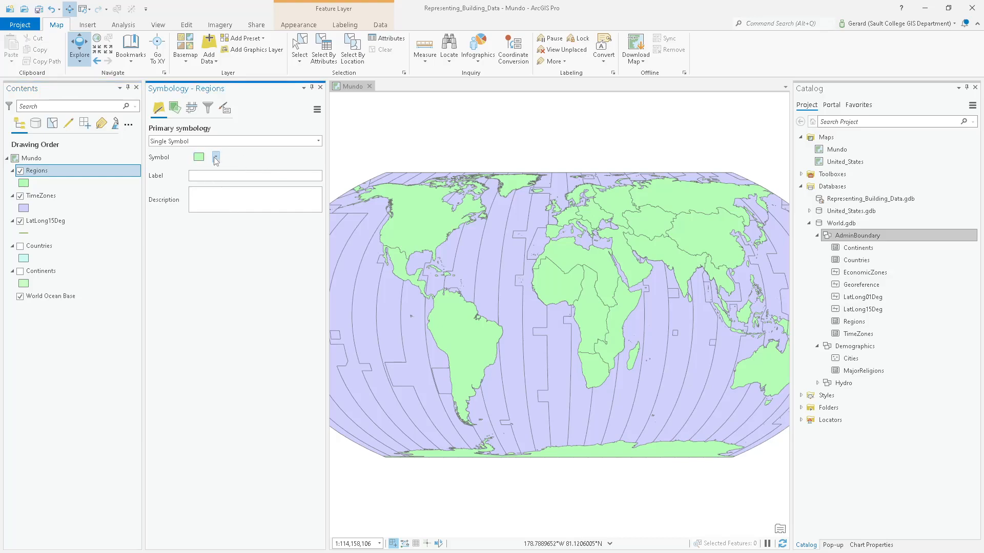
left_click(216, 157)
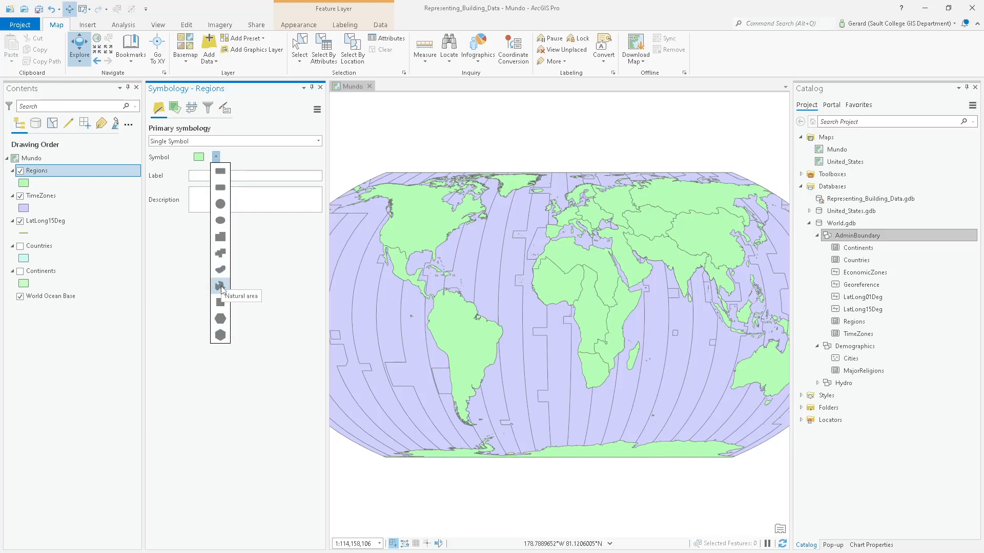
left_click(220, 253)
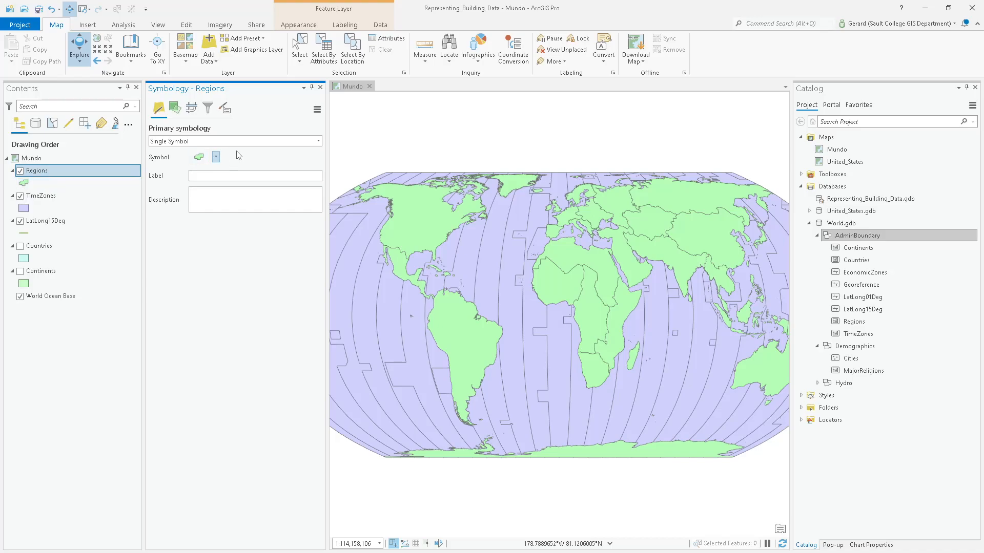
Remove the fill from the Regions polygon symbol by setting its color to No color, and apply the change.
left_click(199, 158)
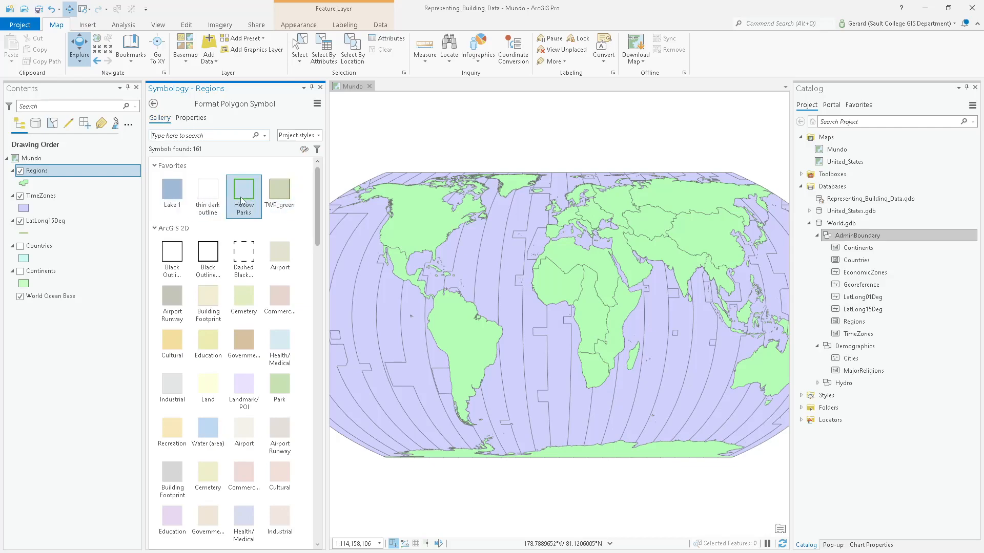
left_click(191, 118)
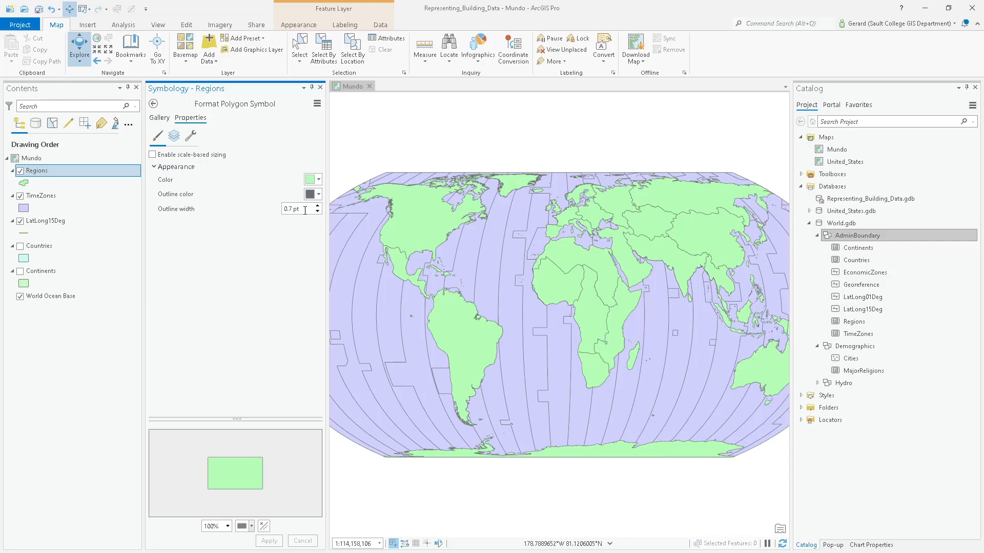
left_click_drag(305, 211, 176, 211)
left_click(270, 247)
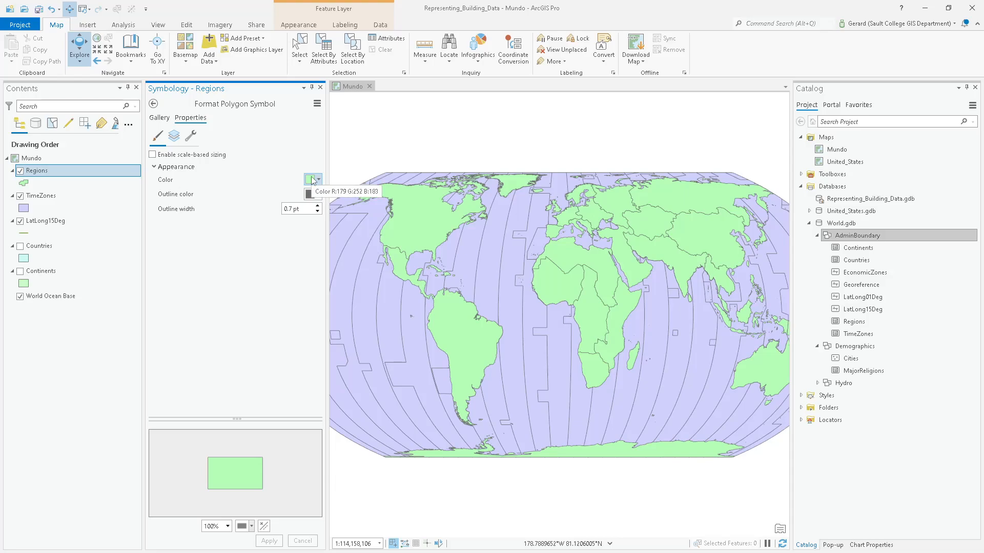
left_click(312, 180)
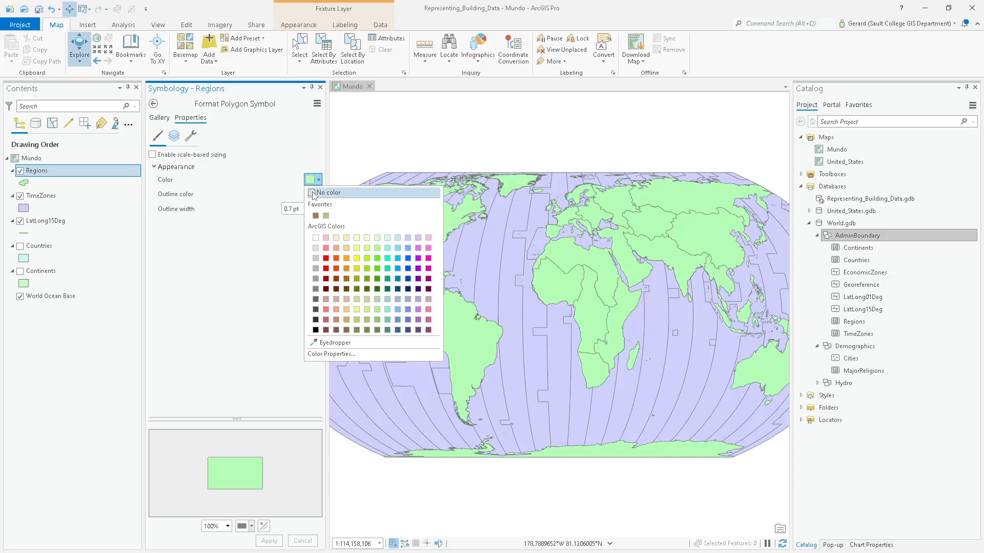
left_click(314, 194)
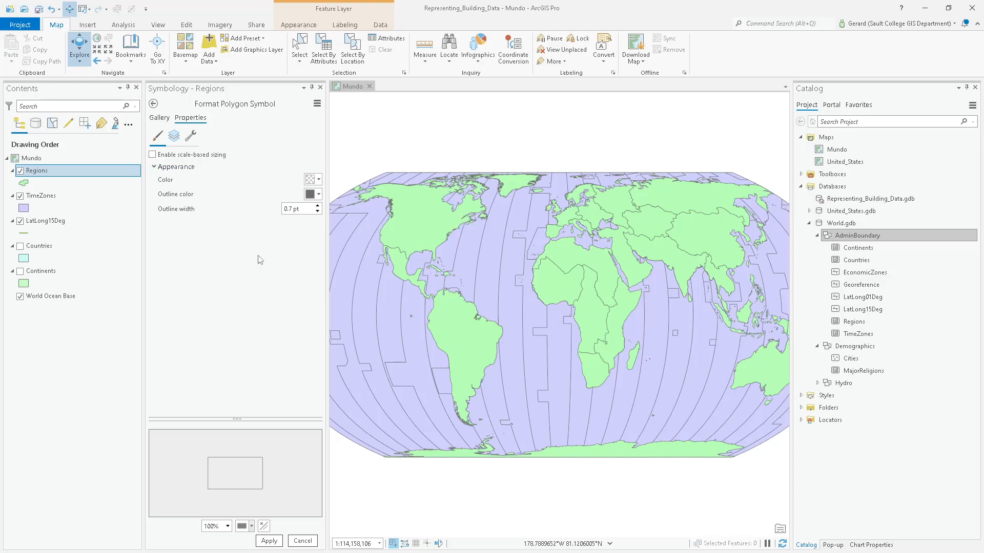
left_click(269, 541)
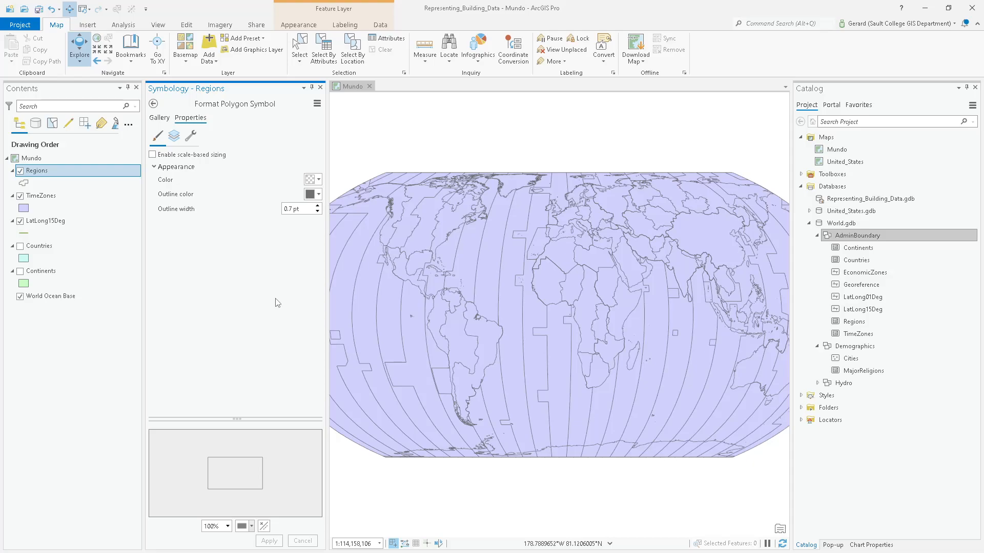
left_click(21, 172)
left_click(21, 171)
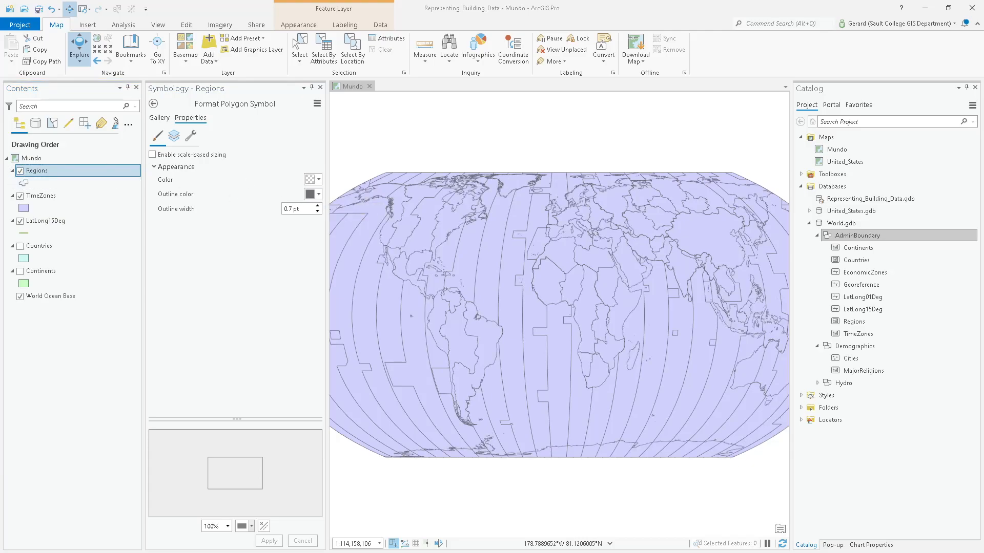
Check the Regions outline specification in the lab document, then set the ArcGIS Pro Regions outline to 1.2 pt wide and near-black.
key("alt+Tab")
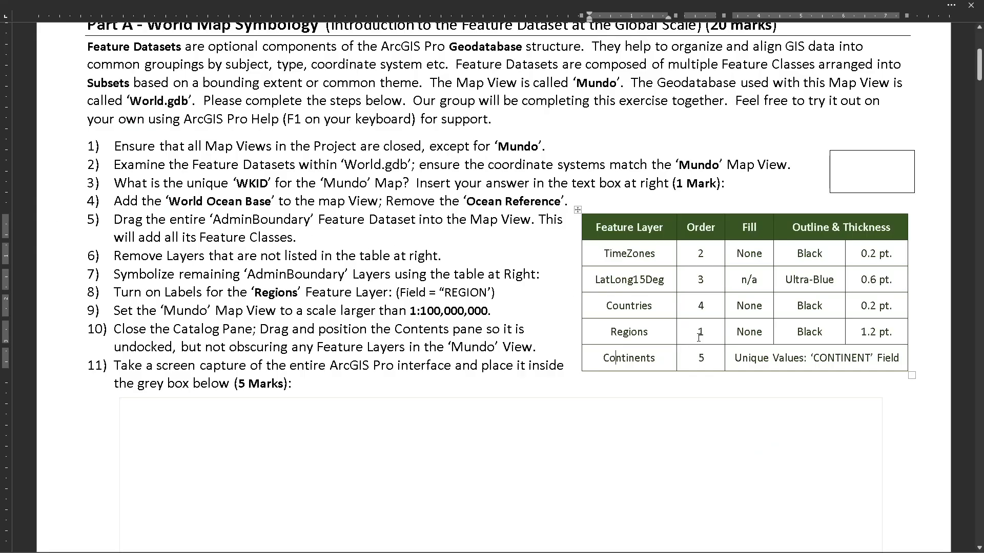
left_click_drag(860, 332, 893, 333)
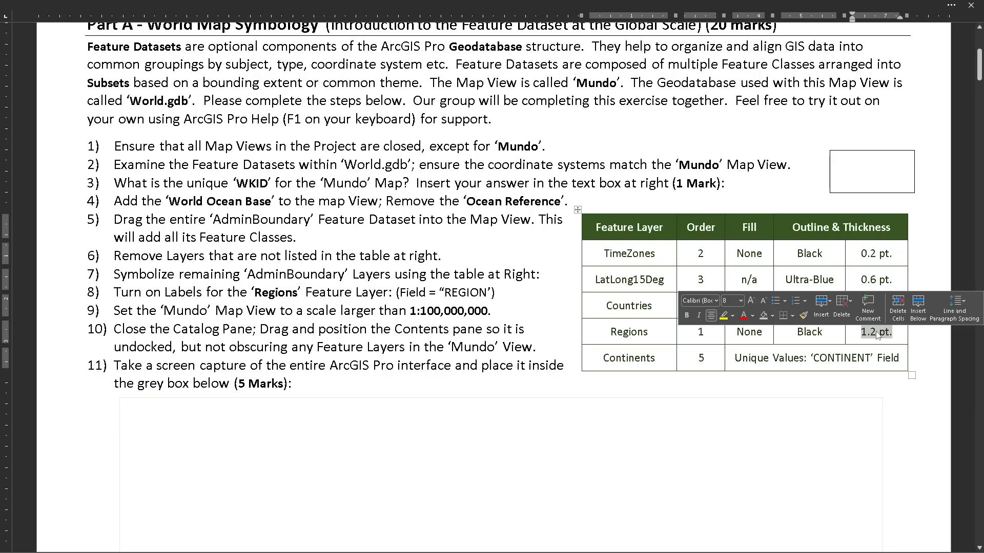
key("alt+Tab")
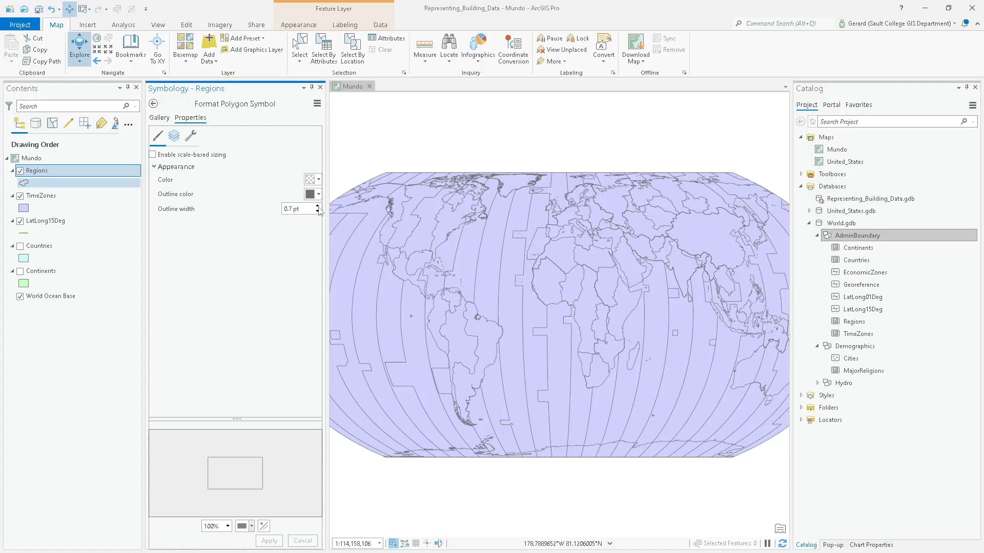
left_click_drag(307, 209, 254, 209)
type("1.2 pt")
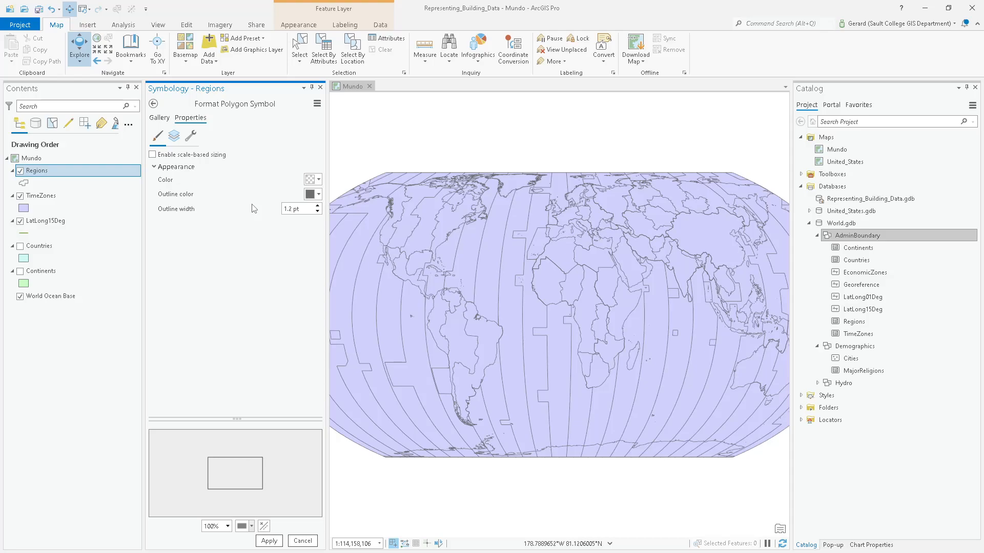
left_click(269, 541)
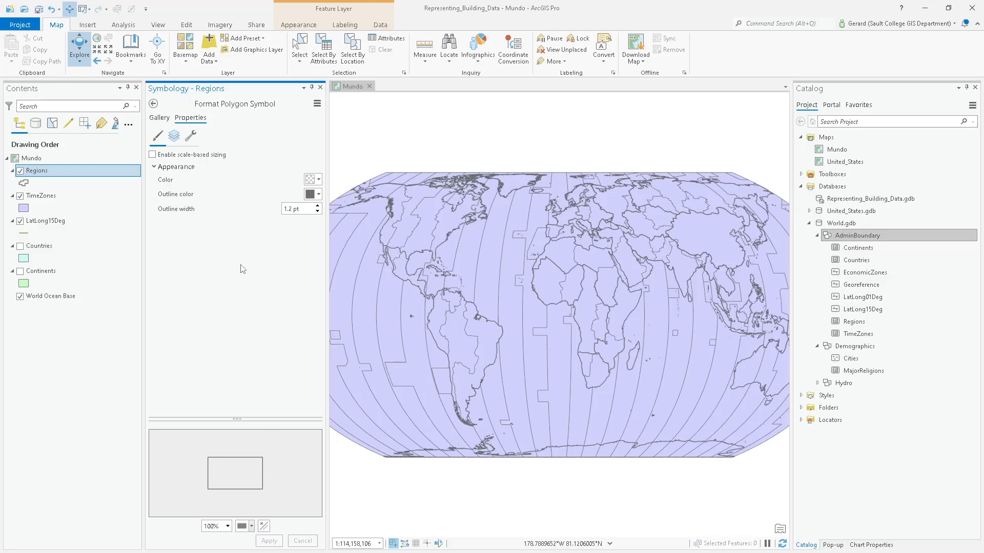
left_click(315, 196)
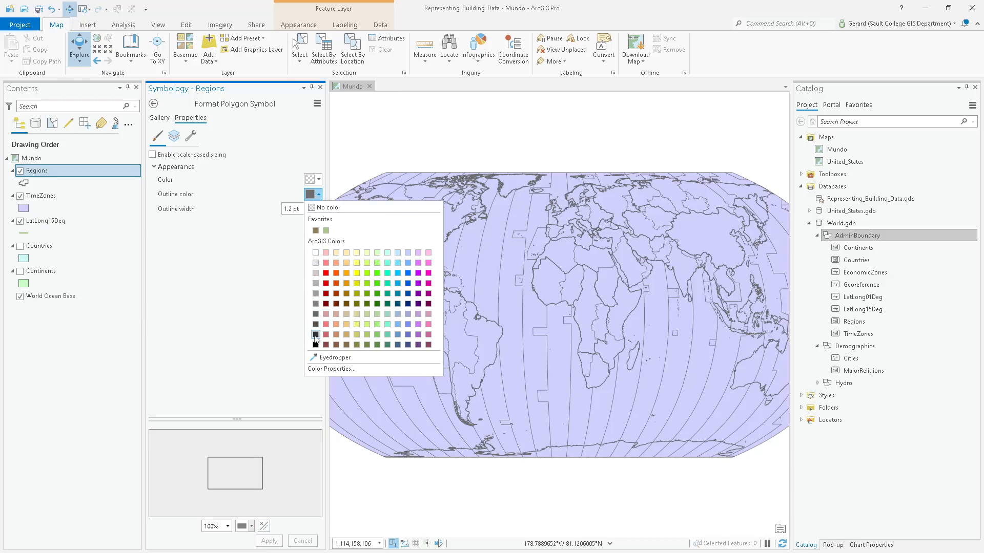
left_click(316, 334)
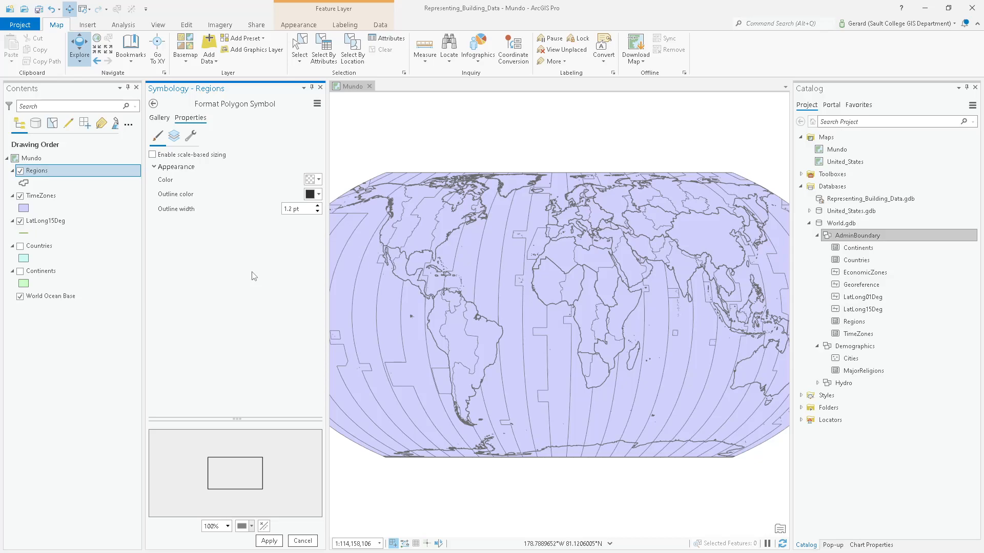
Close the Catalog, Pop-up and Chart Properties panes to enlarge the Mundo map view.
left_click(974, 88)
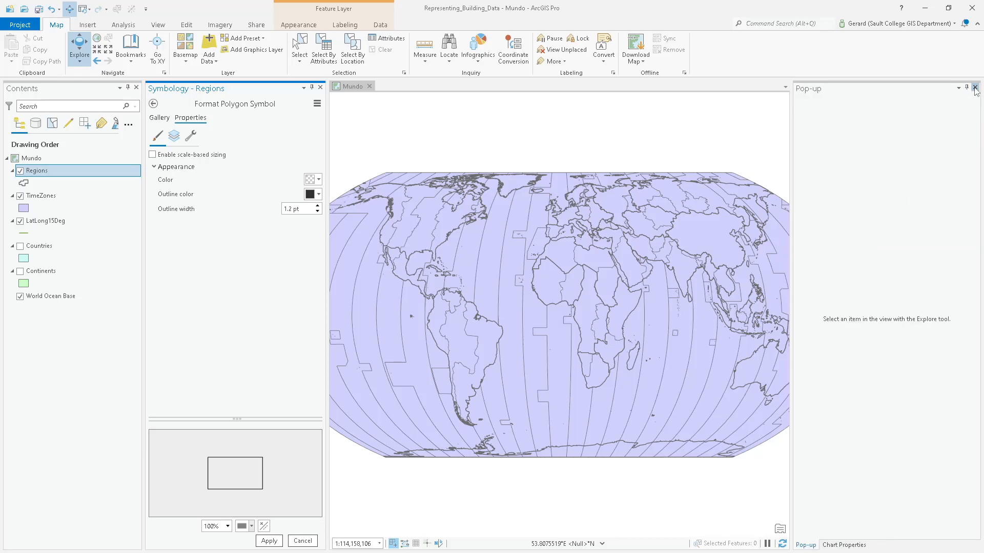
left_click(975, 88)
left_click(975, 89)
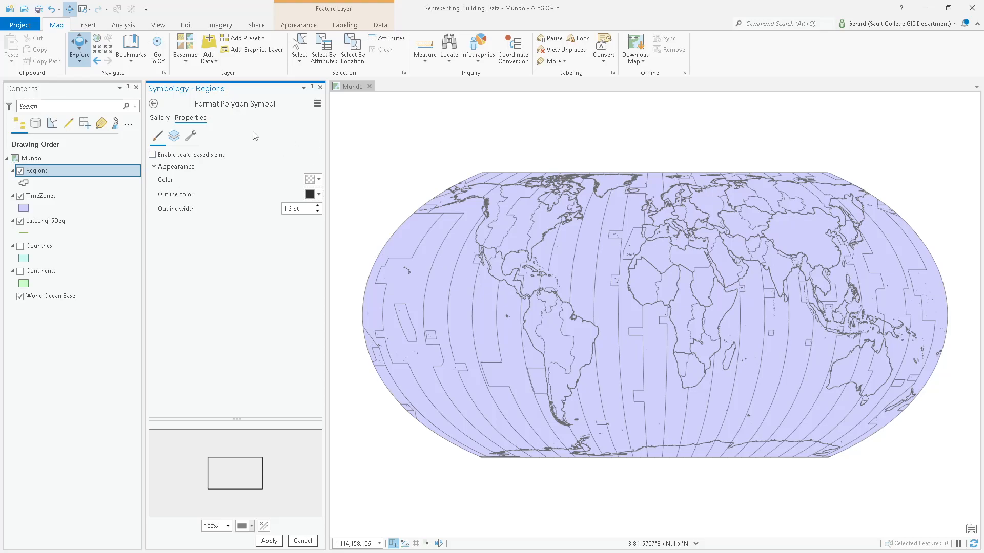
Switch to the lab document, review the order, fill and outline required for TimeZones, and return to ArcGIS Pro.
key("alt+Tab")
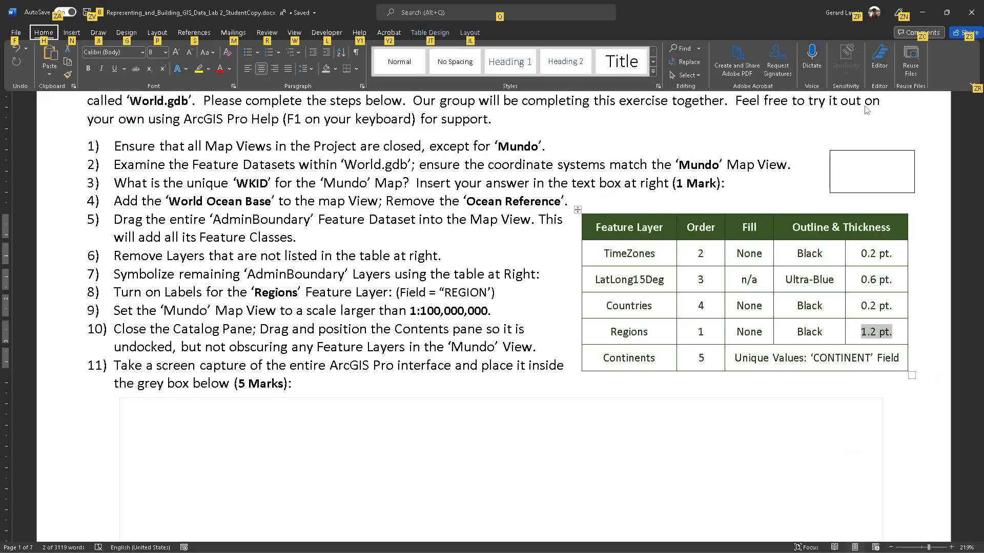
left_click(972, 113)
scroll(699, 235, "up", 10)
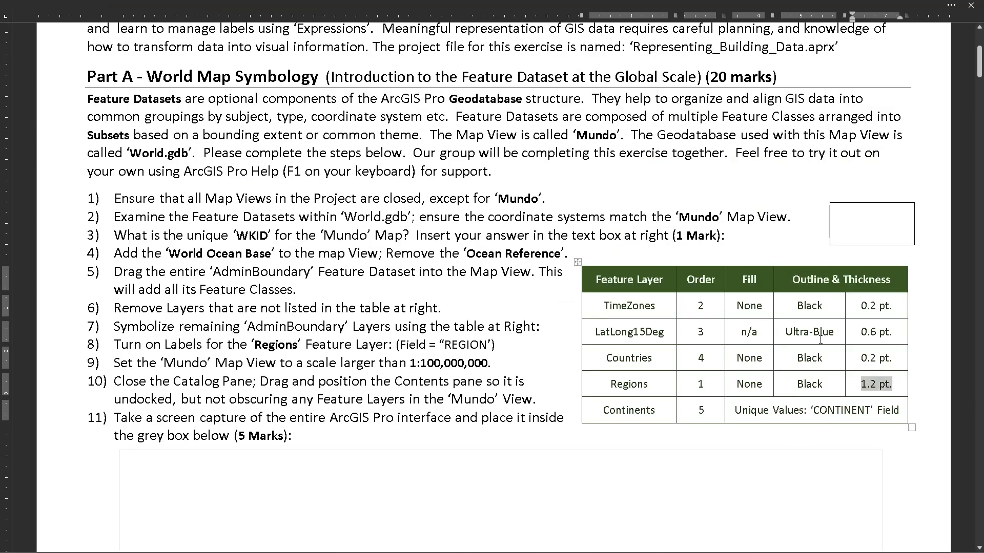
left_click_drag(691, 305, 869, 304)
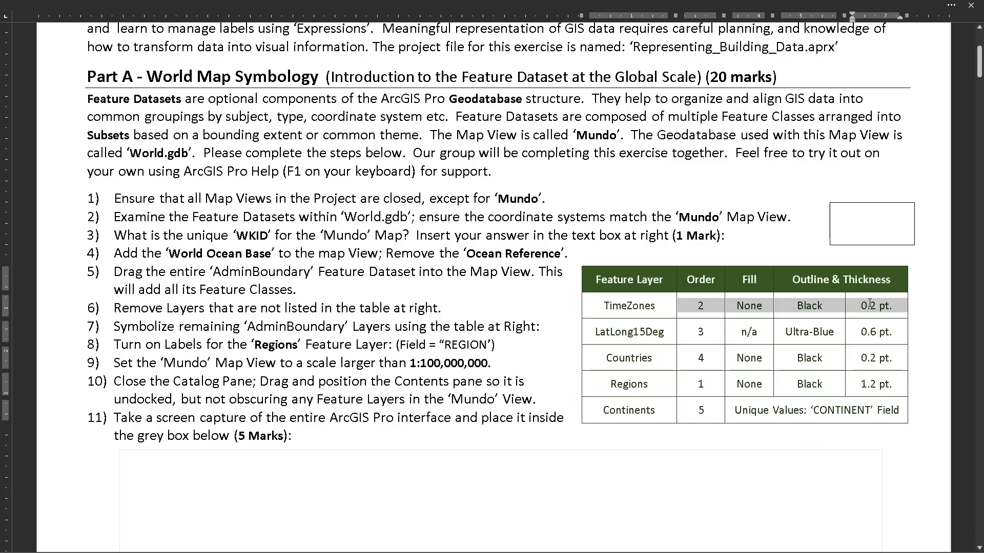
left_click(828, 306)
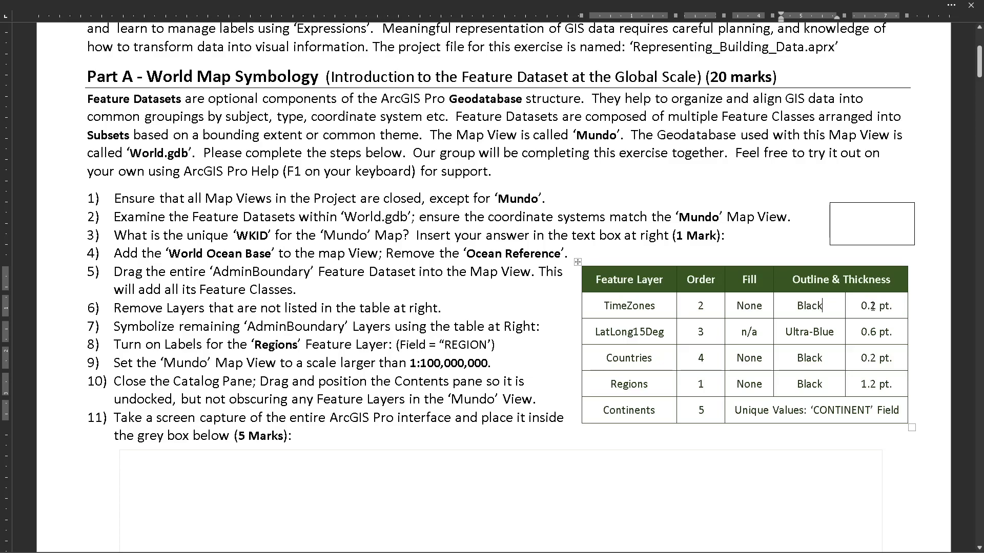
left_click_drag(867, 305, 900, 307)
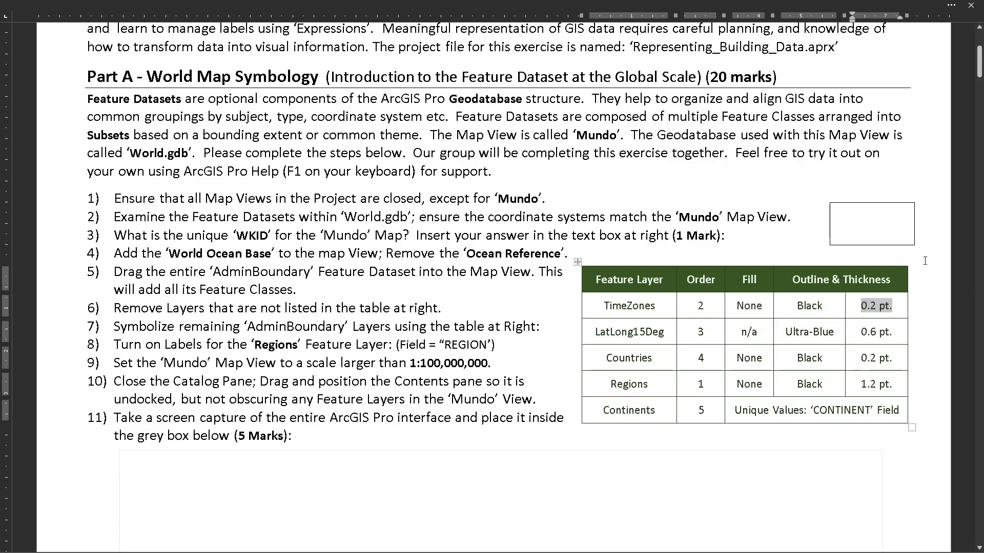
key("alt+Tab")
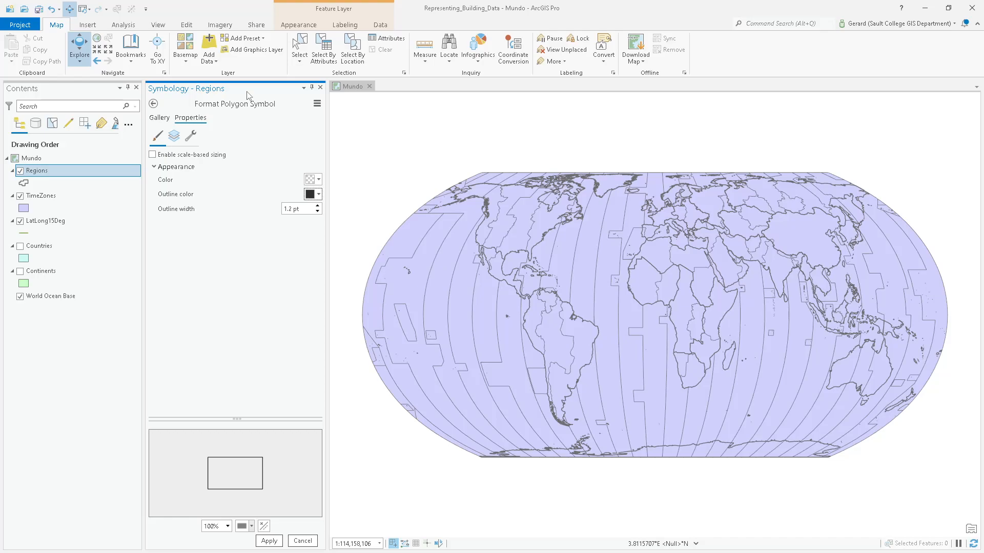
Select the TimeZones layer, accept the pending Regions formatting, and change the TimeZones legend patch to the notched rectangle shape.
left_click(56, 197)
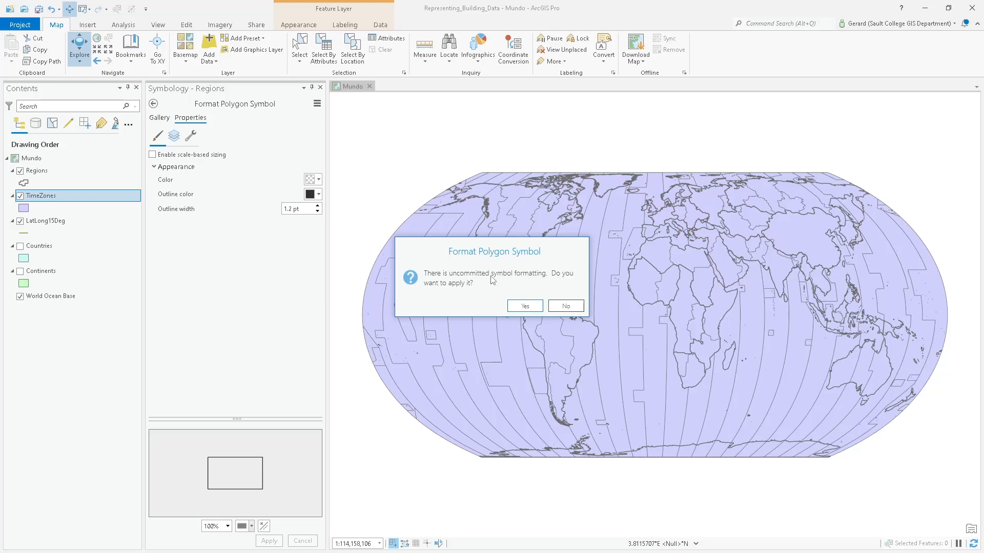
left_click(526, 308)
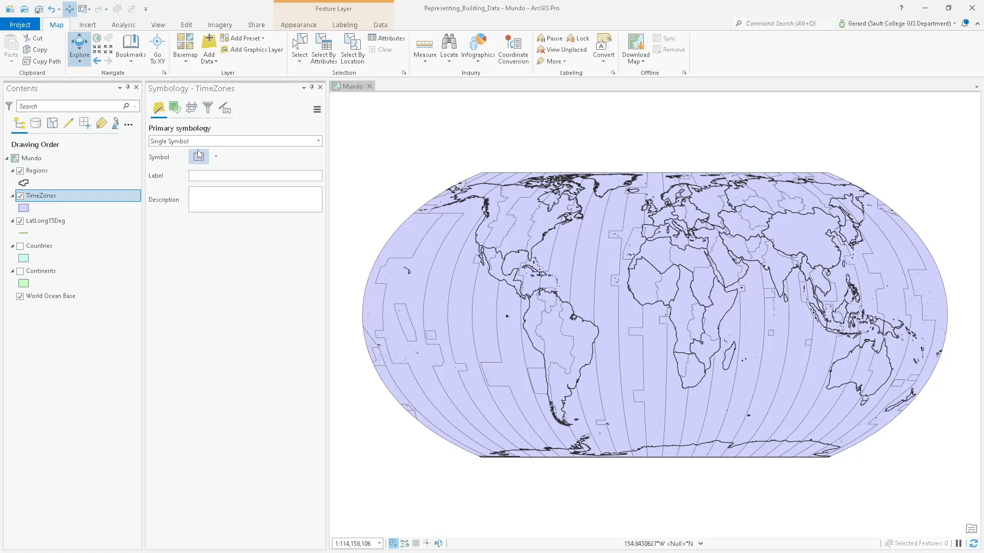
left_click(216, 157)
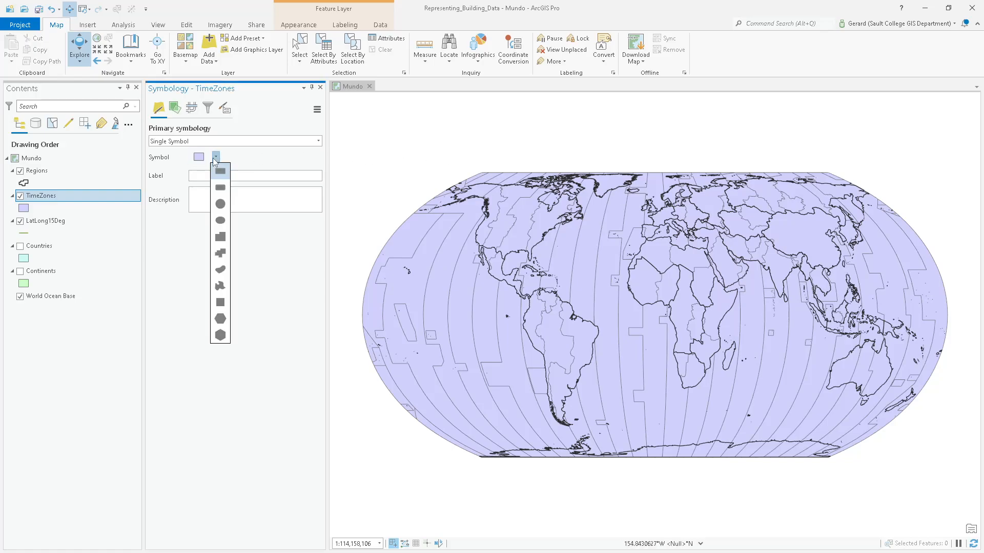
left_click(225, 238)
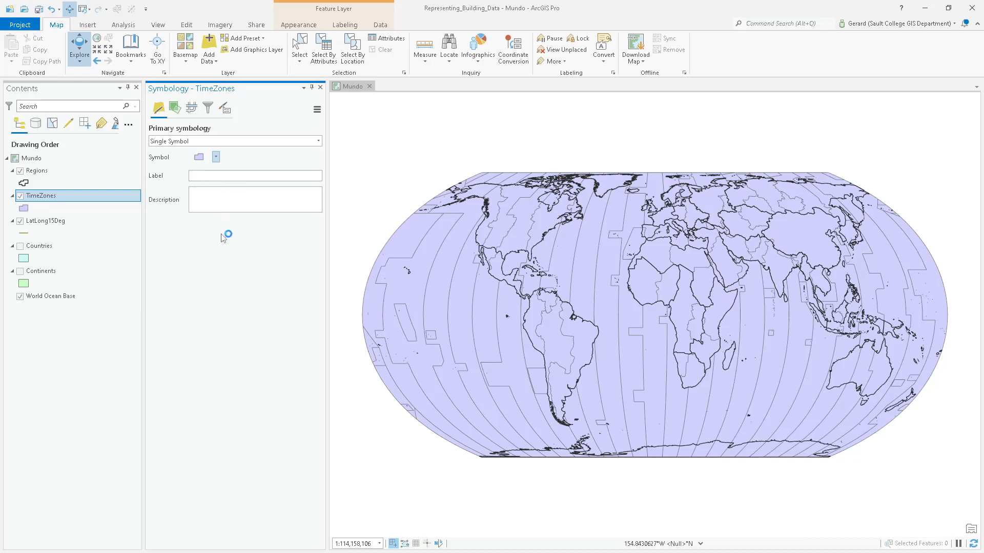
left_click(216, 157)
left_click(217, 157)
Format the TimeZones polygon symbol with no fill and a near-black 0.2 pt outline, and apply it.
left_click(199, 158)
left_click(318, 179)
left_click(316, 193)
left_click(305, 208)
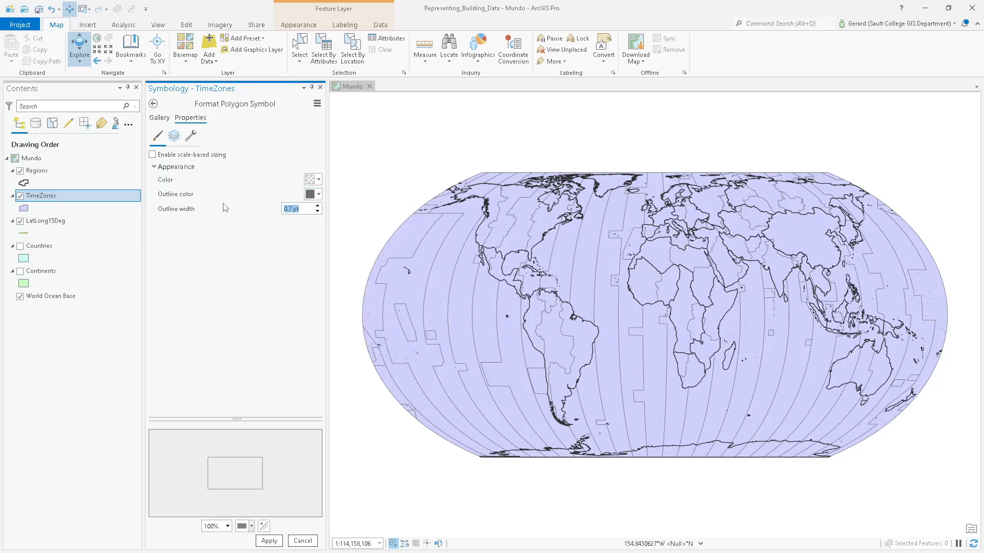
type("0.2")
key("Return")
left_click(317, 196)
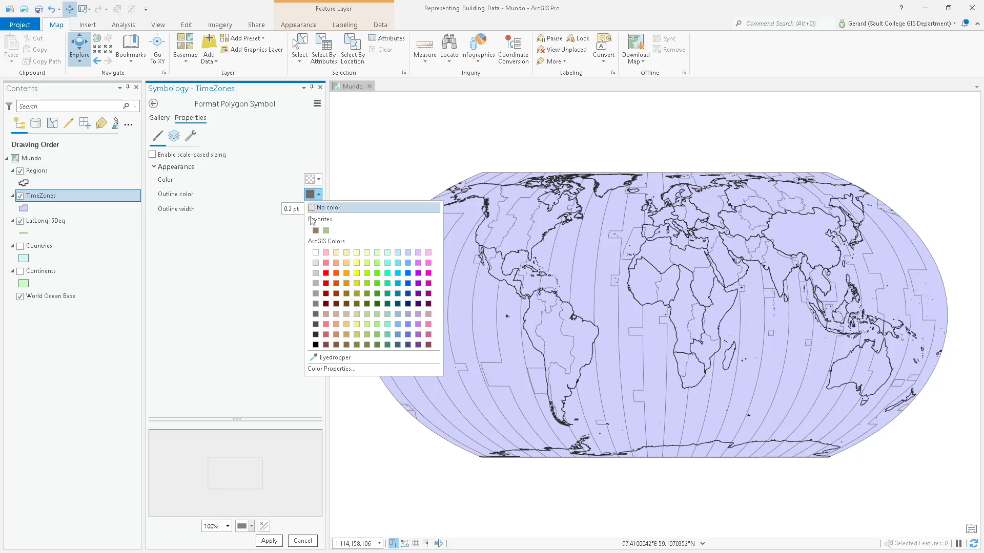
left_click(316, 336)
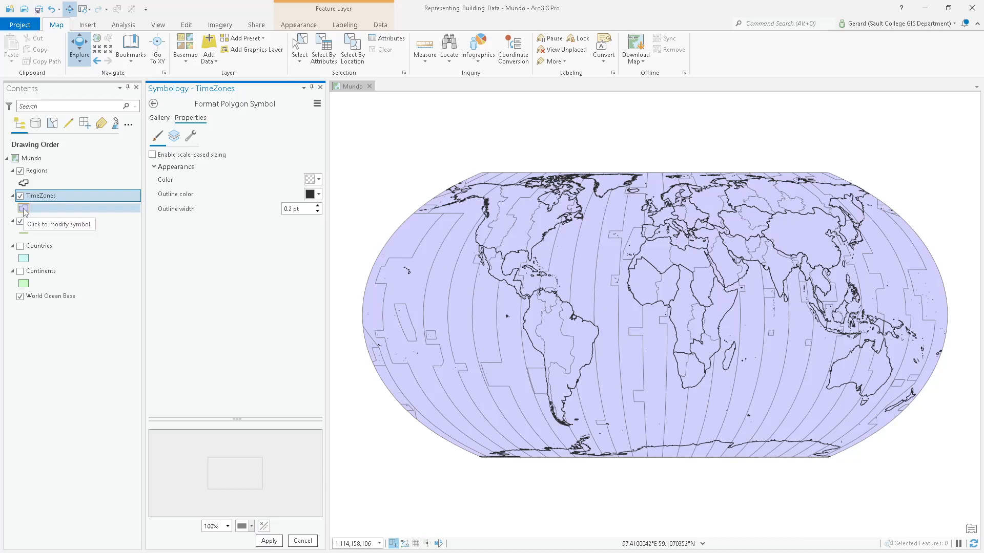
left_click(271, 542)
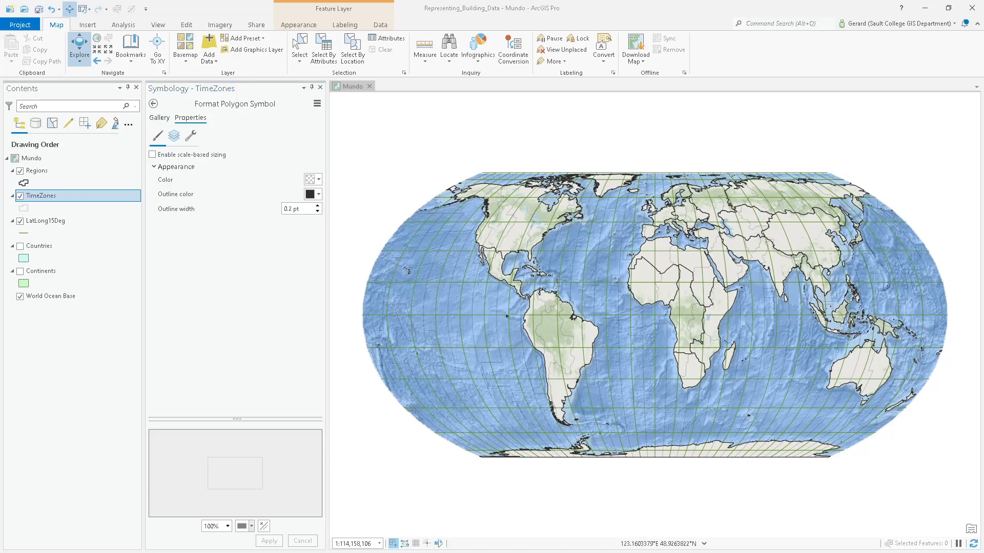
Move the TimeZones layer below LatLong15Deg in the drawing order.
key("alt+Tab")
key("alt")
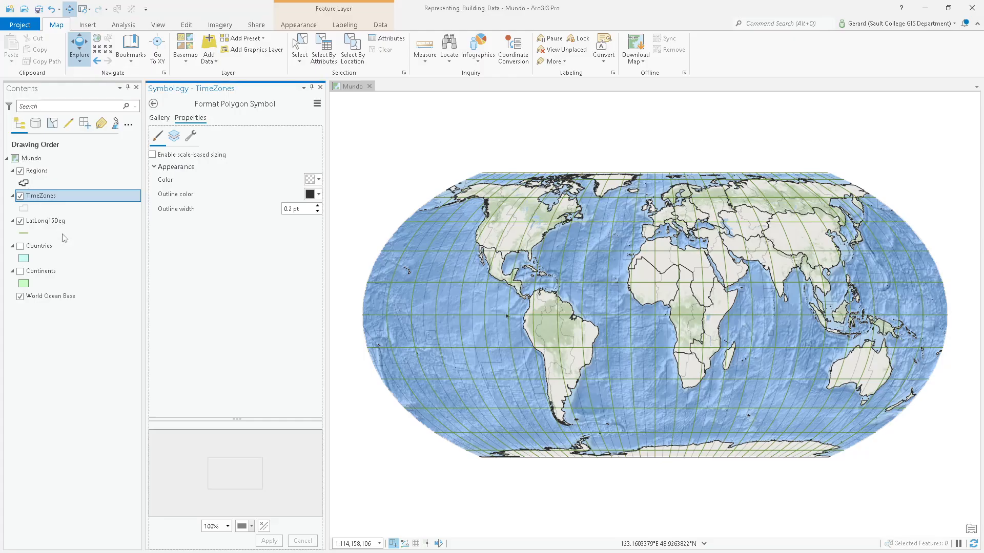
left_click_drag(64, 239, 25, 237)
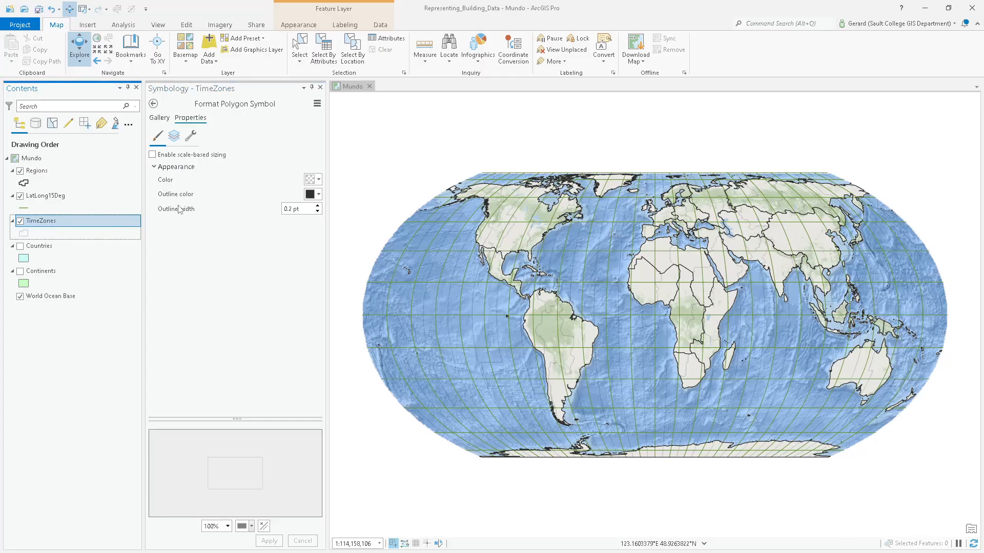
Format the LatLong15Deg line symbol with the Ultra-Blue color and a 0.6 pt line width, and apply it.
left_click(36, 207)
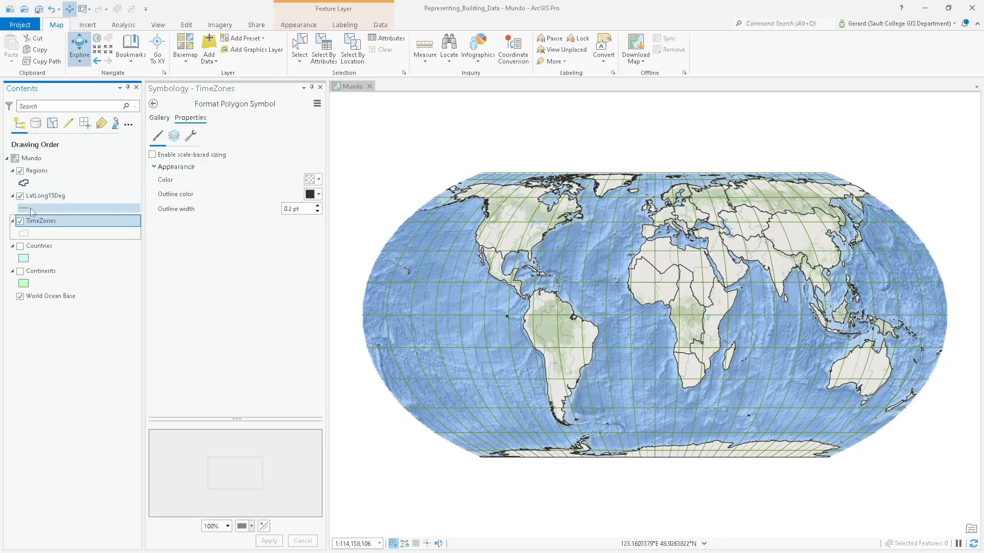
left_click(311, 179)
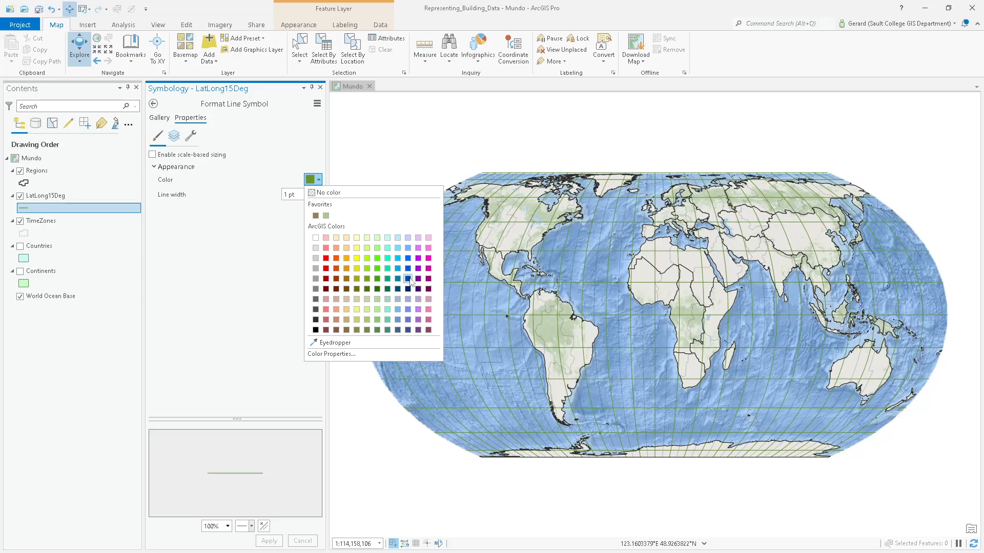
left_click(408, 278)
key("Tab")
type("0.6")
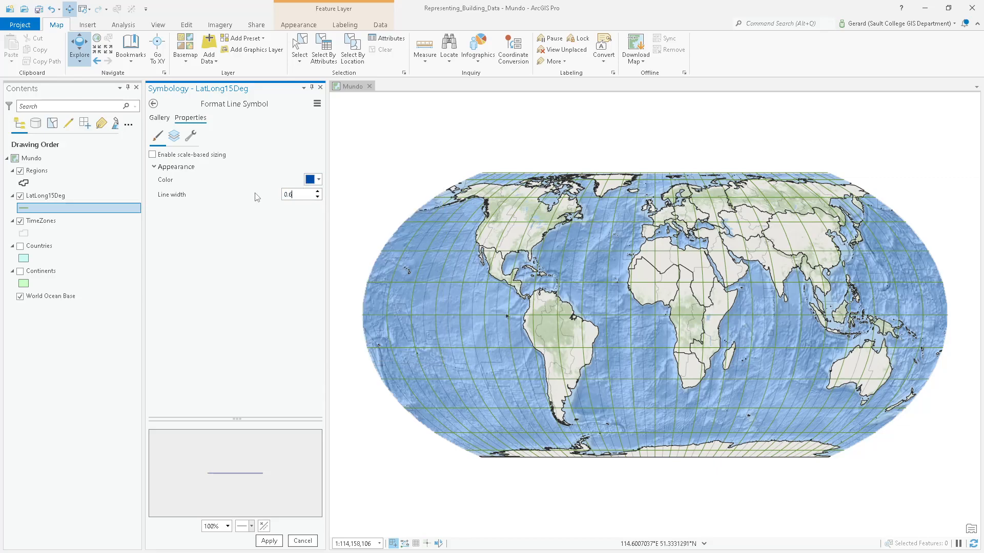
left_click(269, 541)
Move the LatLong15Deg layer below TimeZones in the drawing order, and check the lab document's table for the Countries settings.
left_click_drag(45, 196, 43, 235)
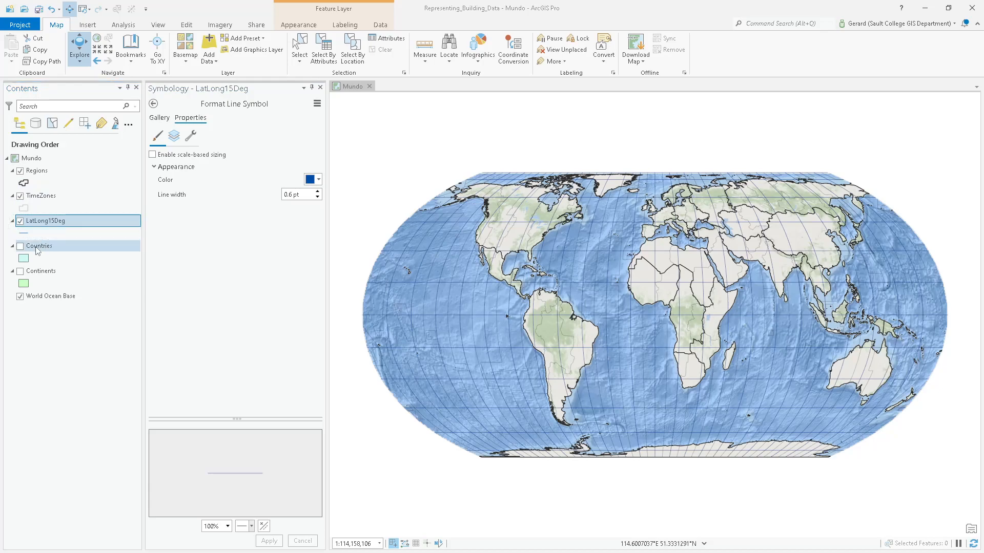
key("alt+Tab")
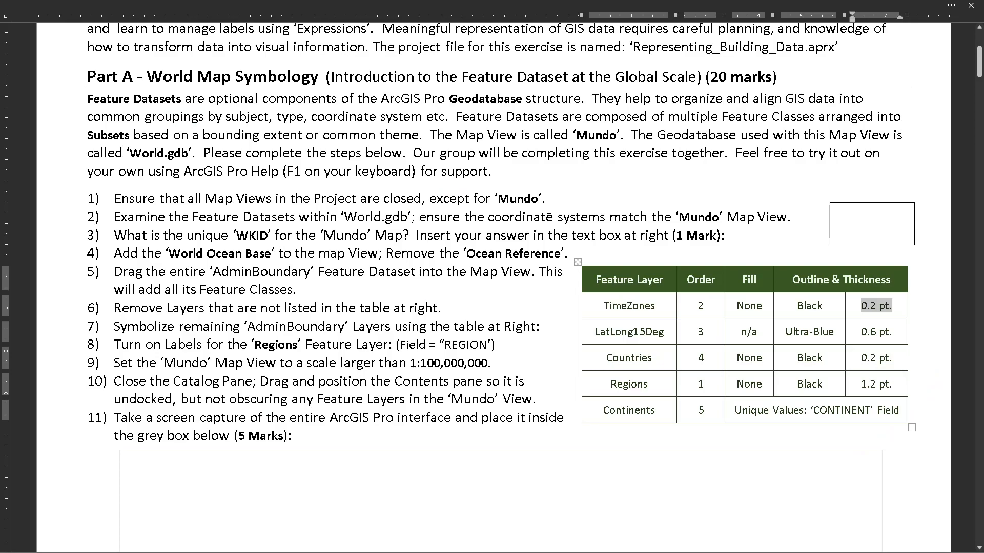
key("alt+Tab")
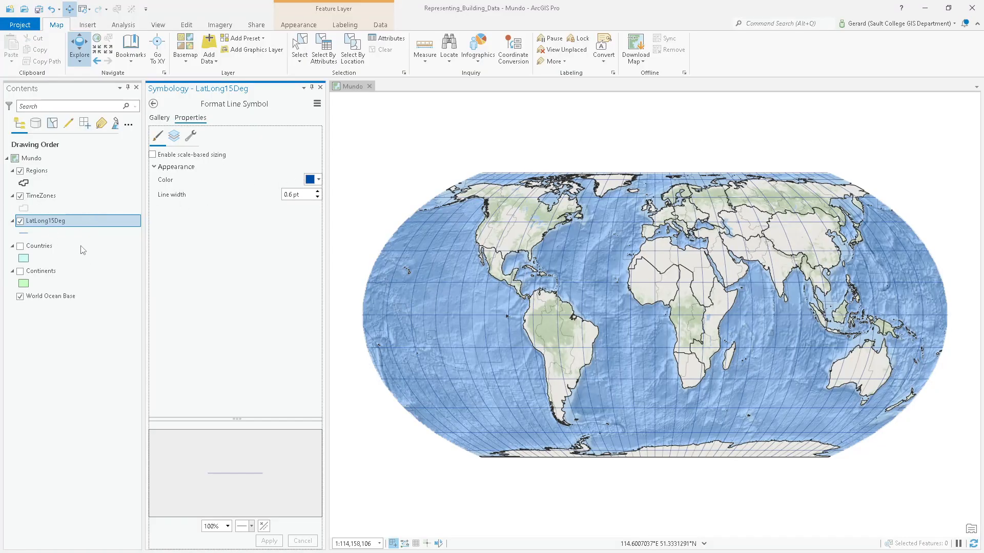
Select the Countries layer and change its legend patch to the irregular stepped polygon shape.
left_click(39, 246)
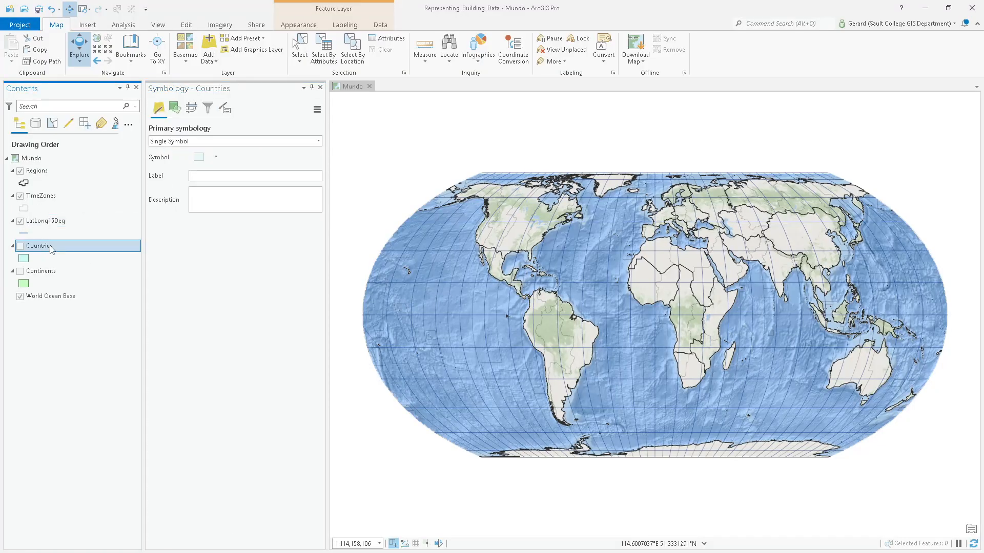
left_click(216, 157)
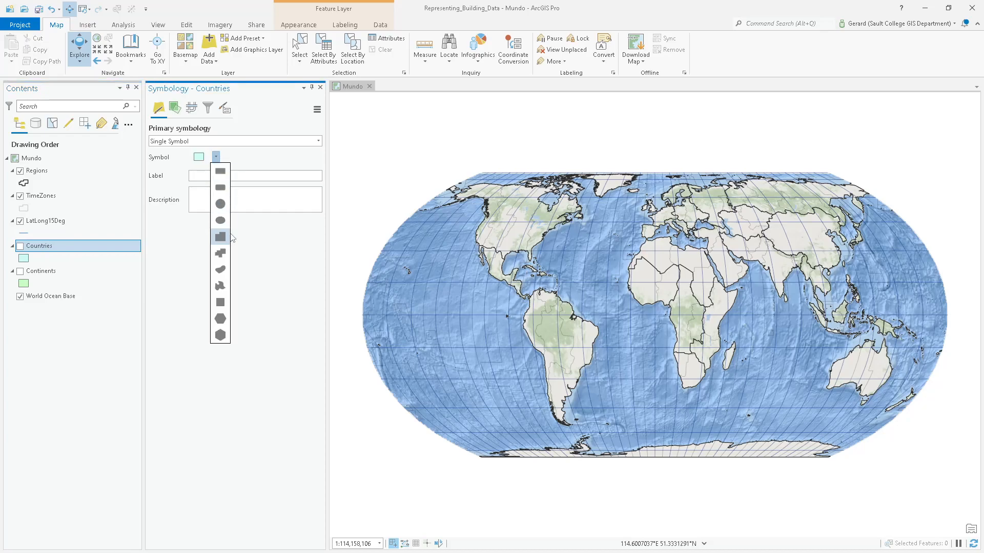
left_click(221, 253)
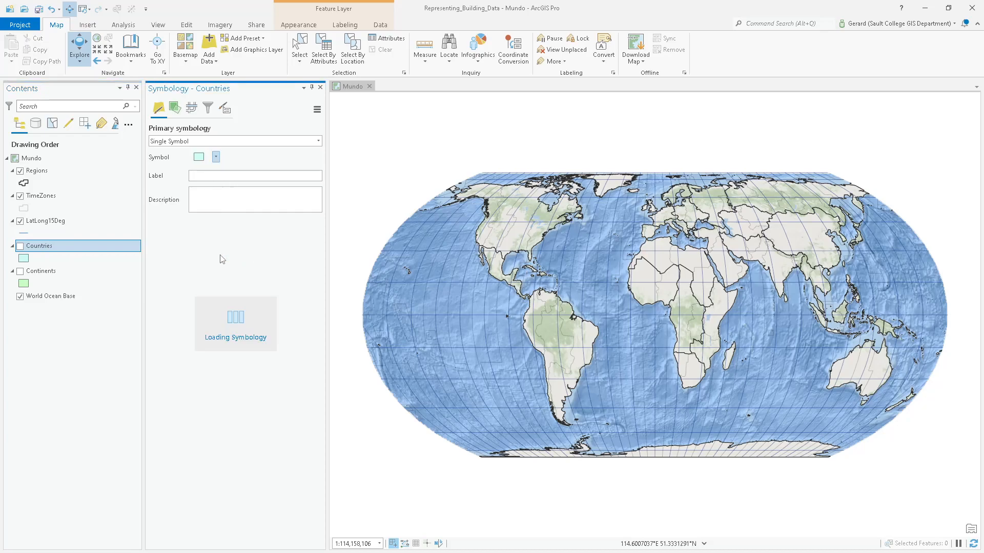
Format the Countries polygon symbol with no fill and a near-black 0.2 pt outline, and apply it.
left_click(198, 158)
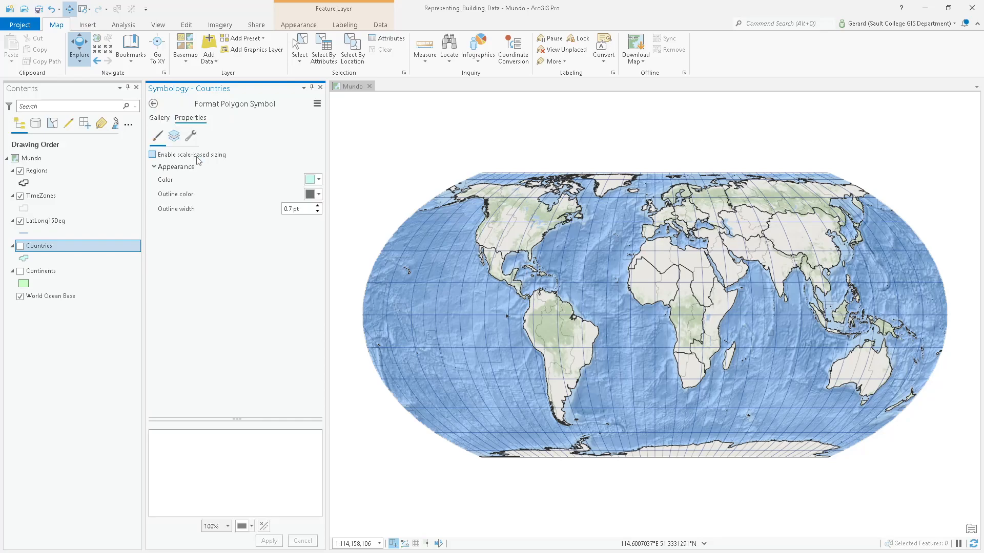
left_click(318, 179)
left_click(329, 193)
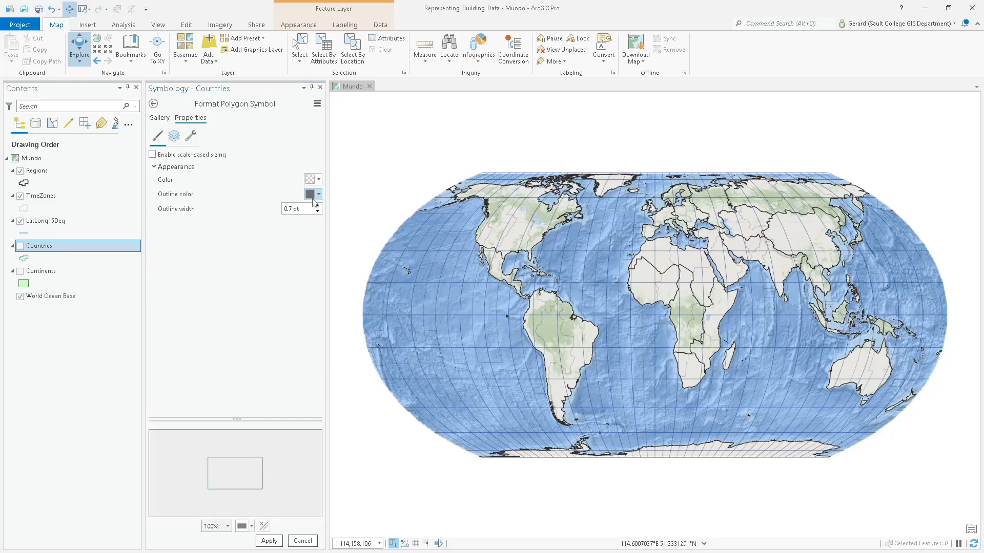
left_click(315, 200)
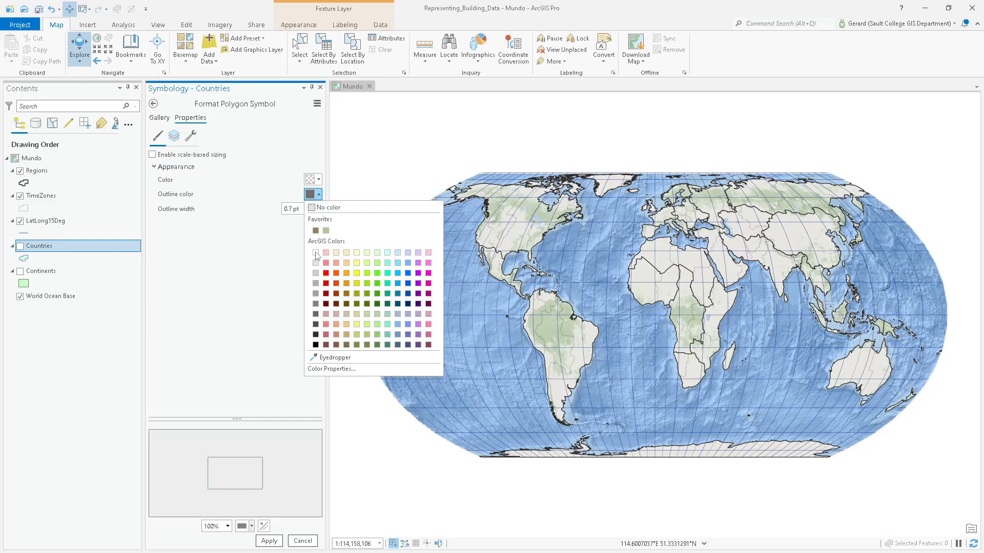
left_click(315, 334)
left_click(305, 210)
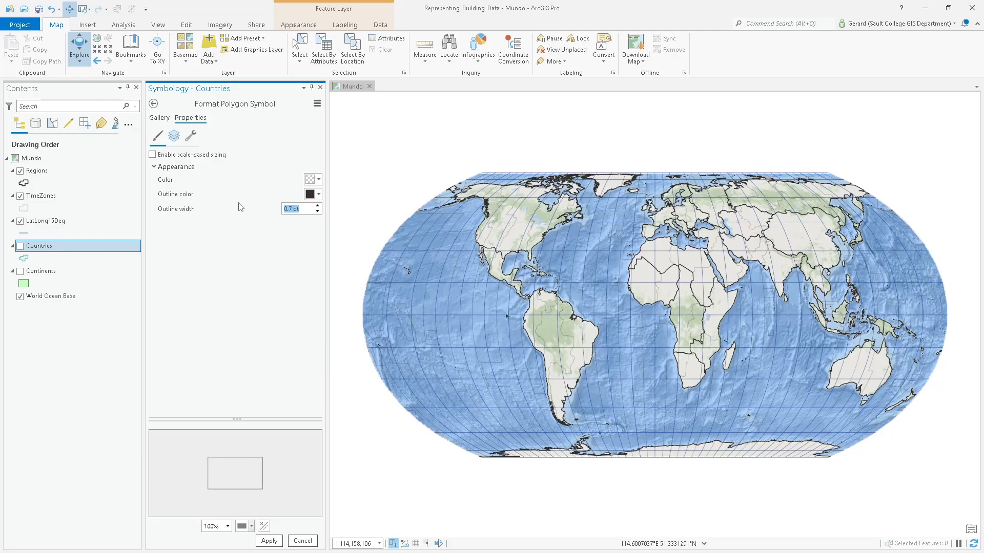
type("0.2")
key("Return")
left_click(263, 540)
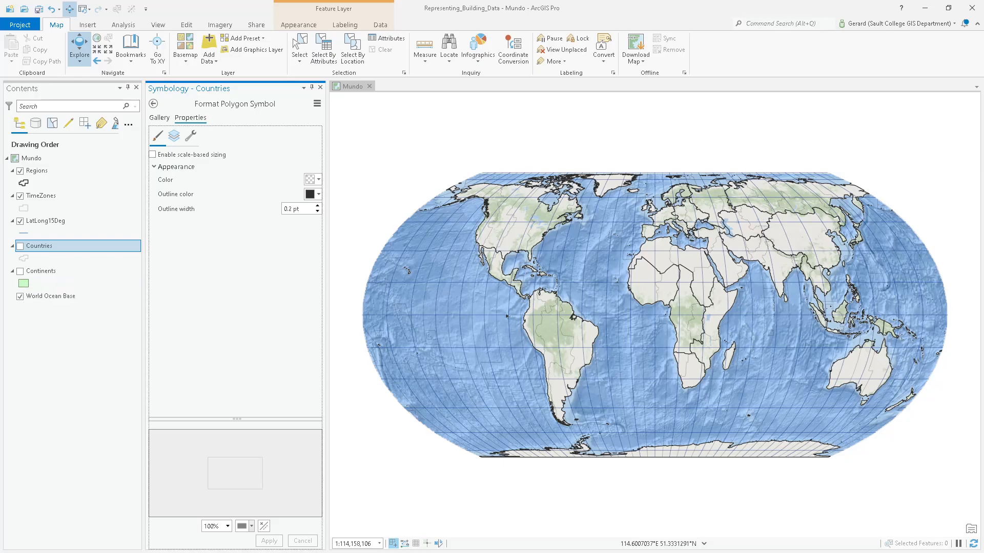
Switch to the lab document, review the symbology required for Continents, and return to ArcGIS Pro.
key("alt+Tab")
key("alt")
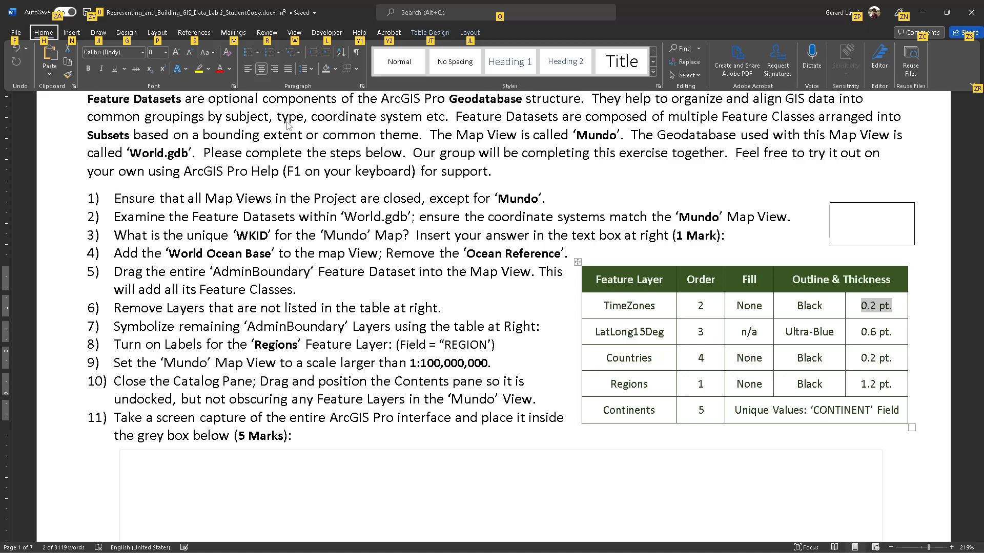
key("w")
key("o")
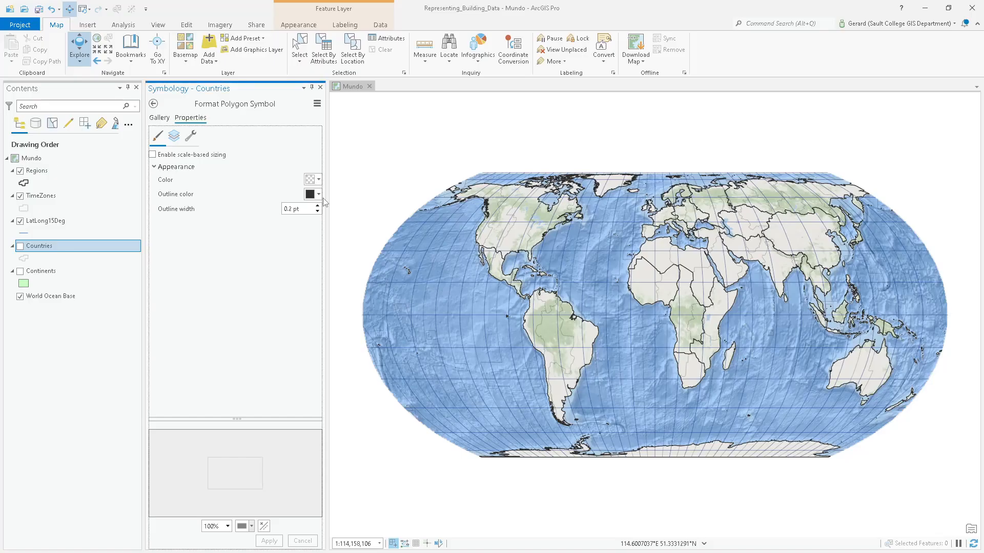
Select the Continents layer and turn on the visibility of both Countries and Continents.
left_click(45, 273)
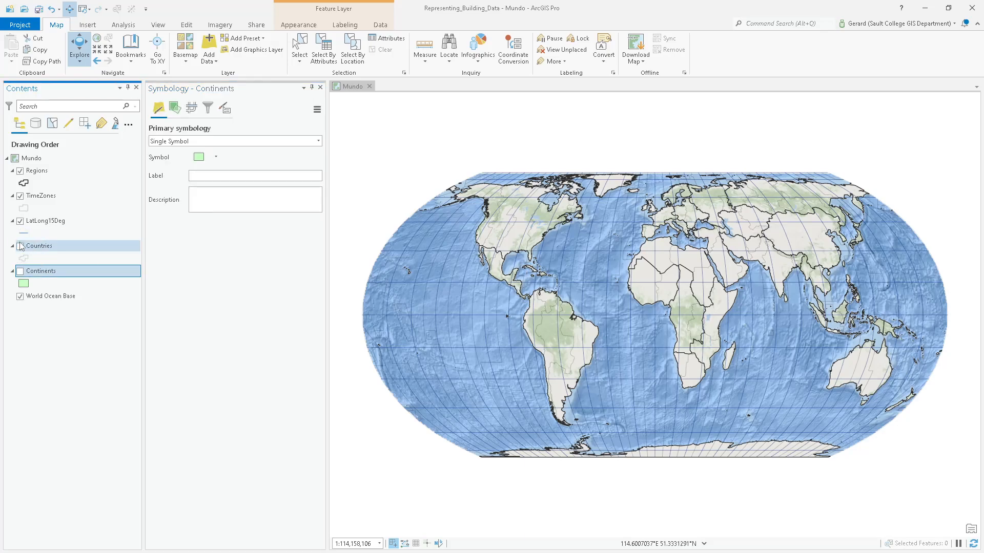
left_click(20, 247)
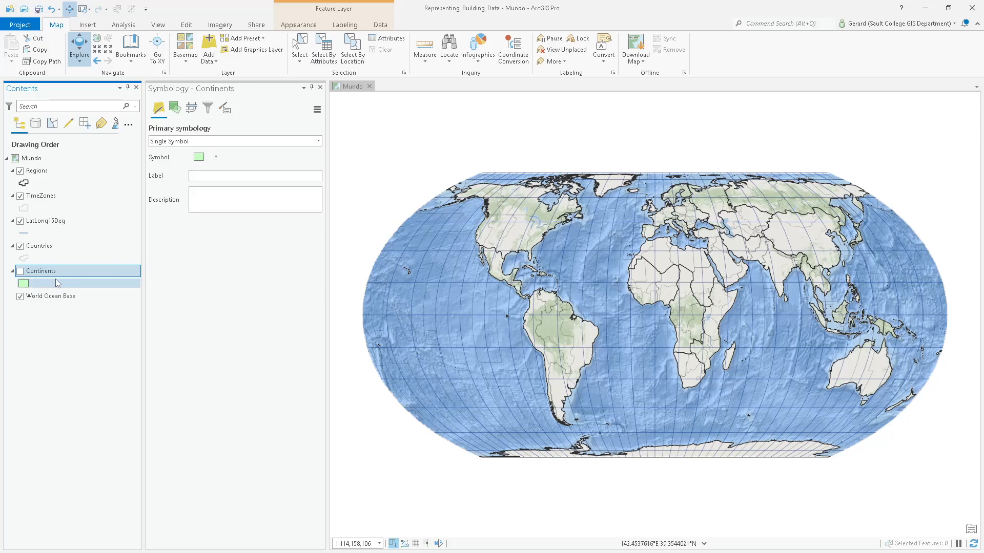
left_click(20, 272)
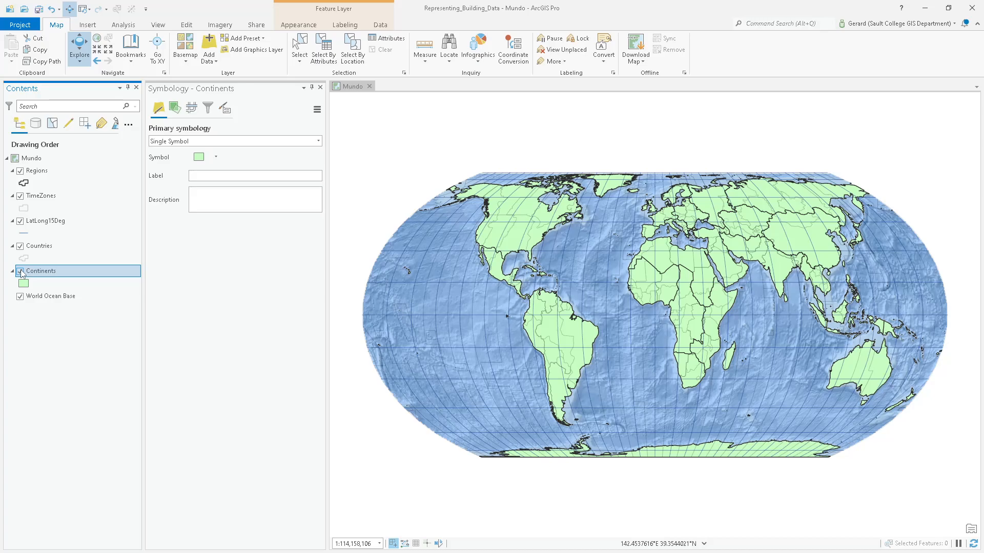
Symbolize the Continents layer with Unique Values based on the CONTINENT field.
left_click(318, 141)
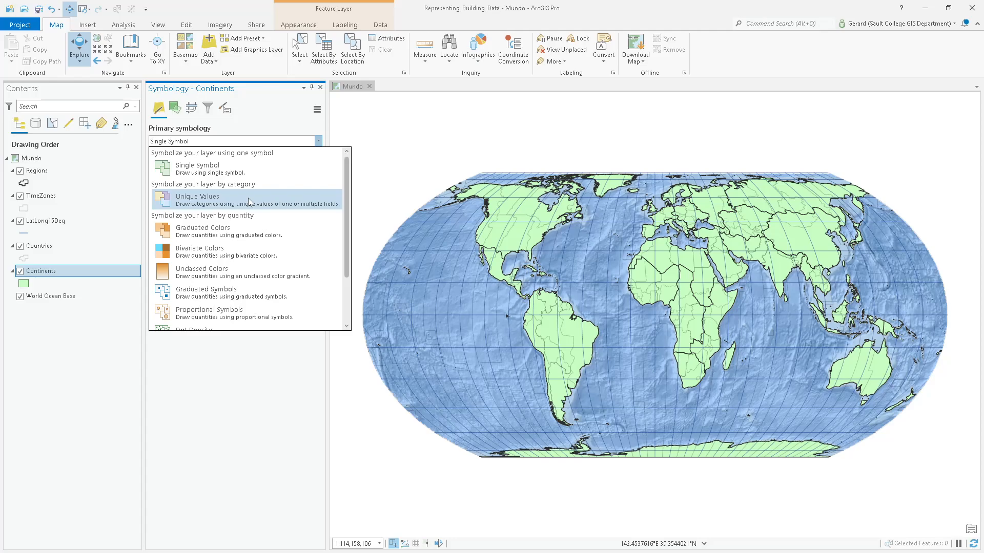
left_click(249, 201)
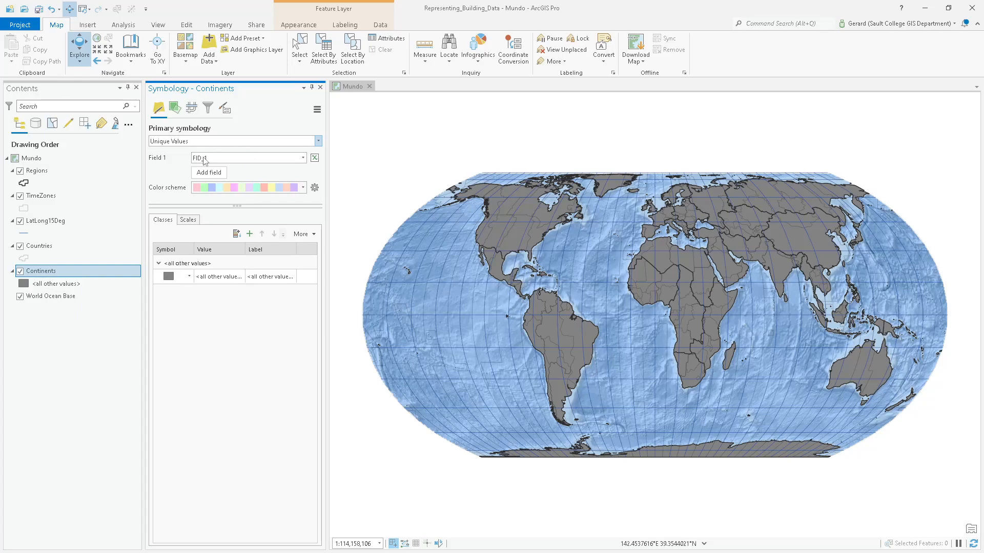
left_click(233, 159)
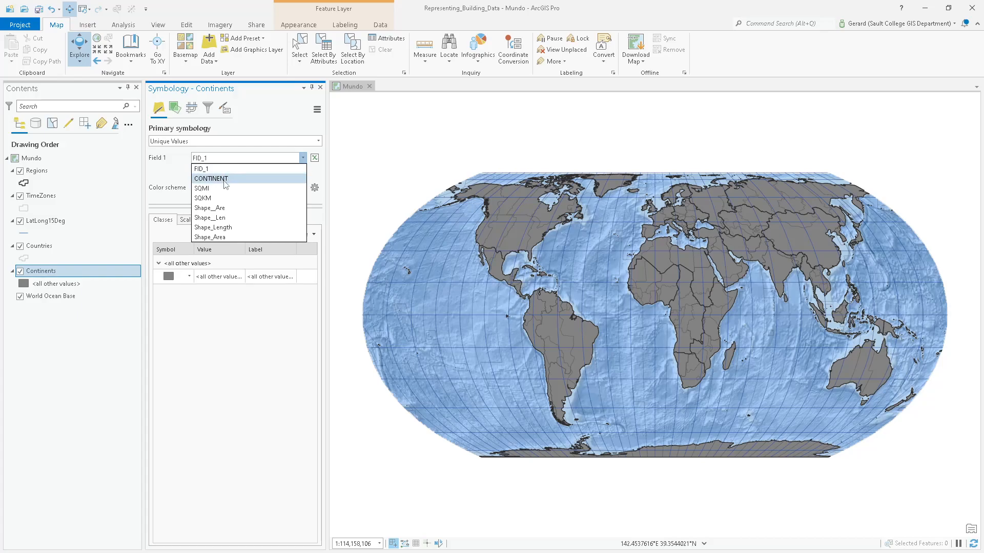
left_click(225, 179)
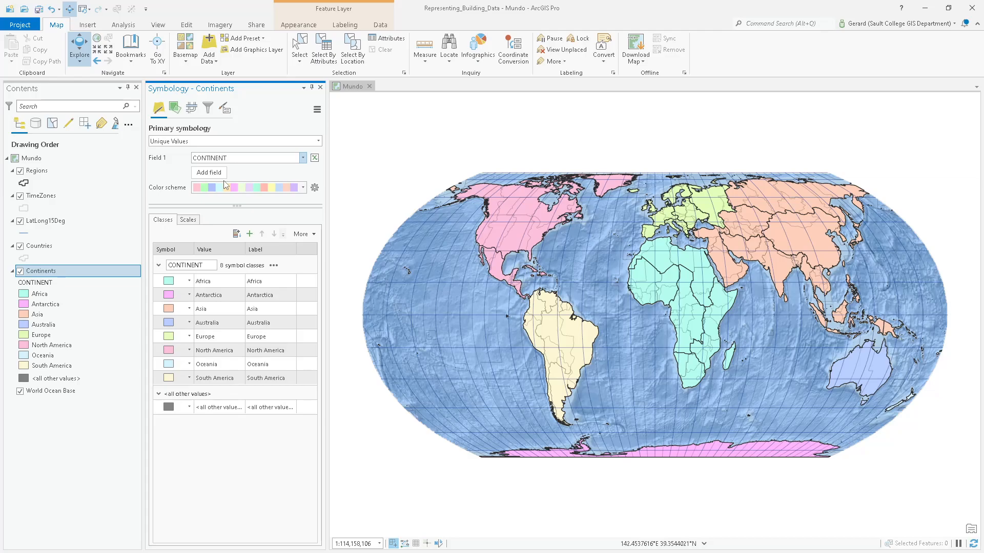
Try a saturated color scheme on the Continents classes, and replace it with the pastel scheme running from light red to light pink.
left_click(302, 188)
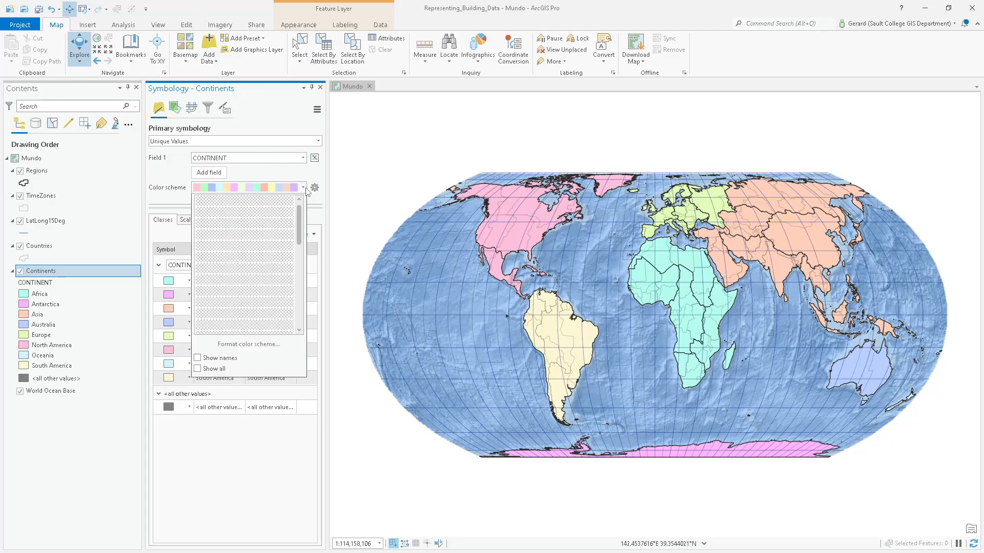
scroll(259, 304, "down", 10)
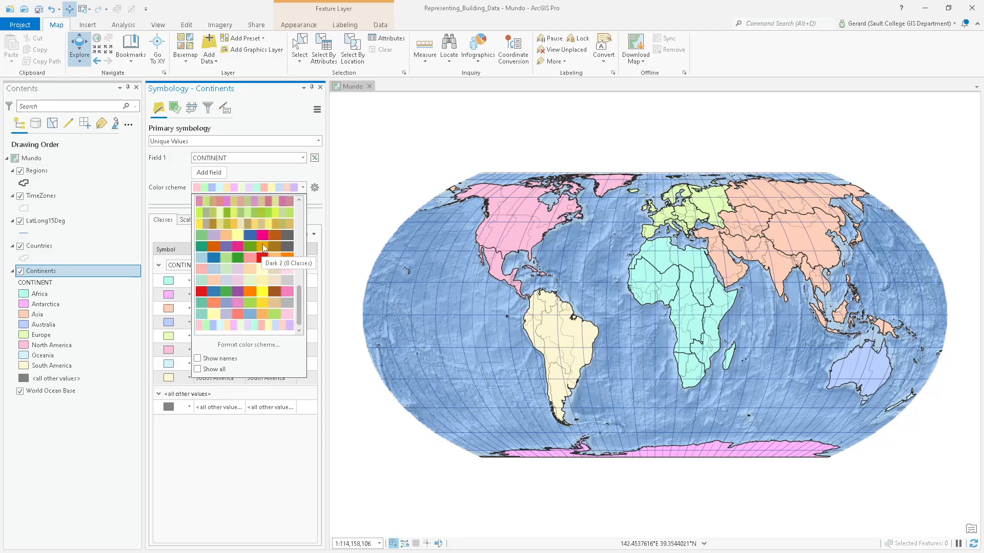
left_click(231, 293)
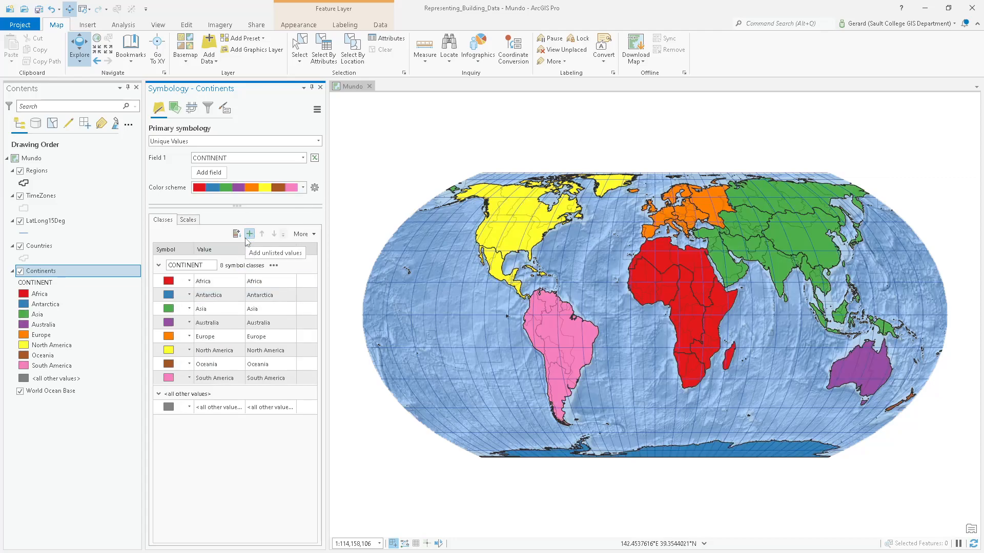
left_click(276, 190)
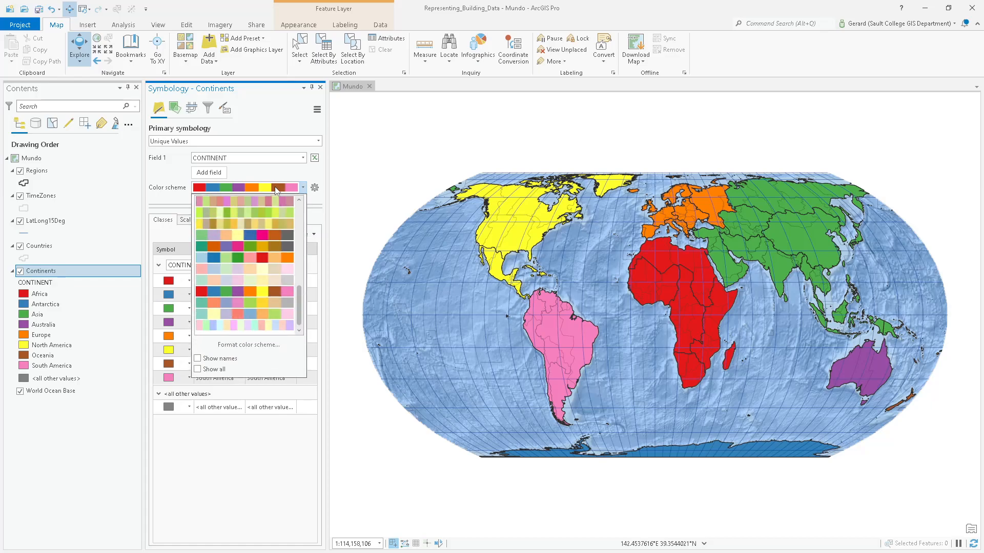
left_click(257, 269)
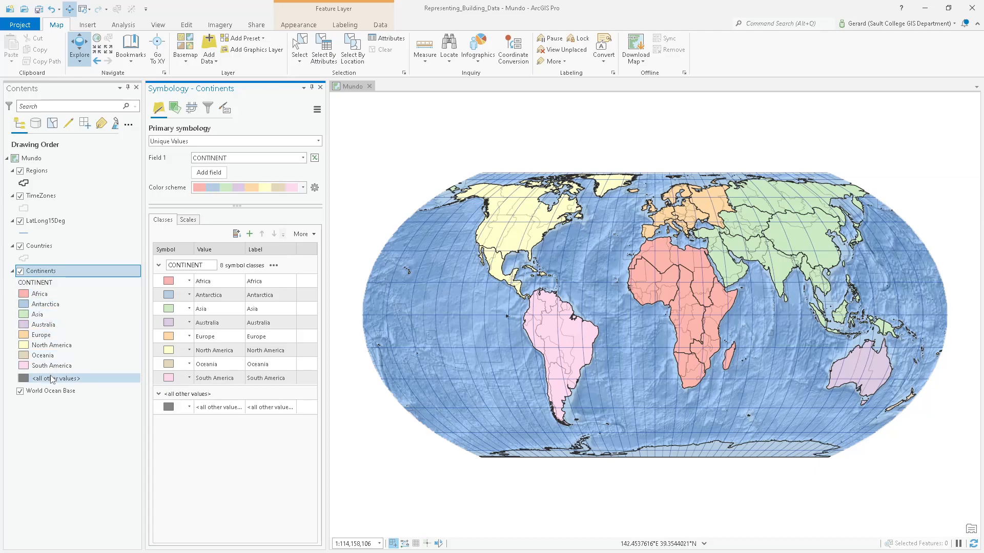
Remove the <all other values> class from the Continents symbology and legend.
left_click(72, 380)
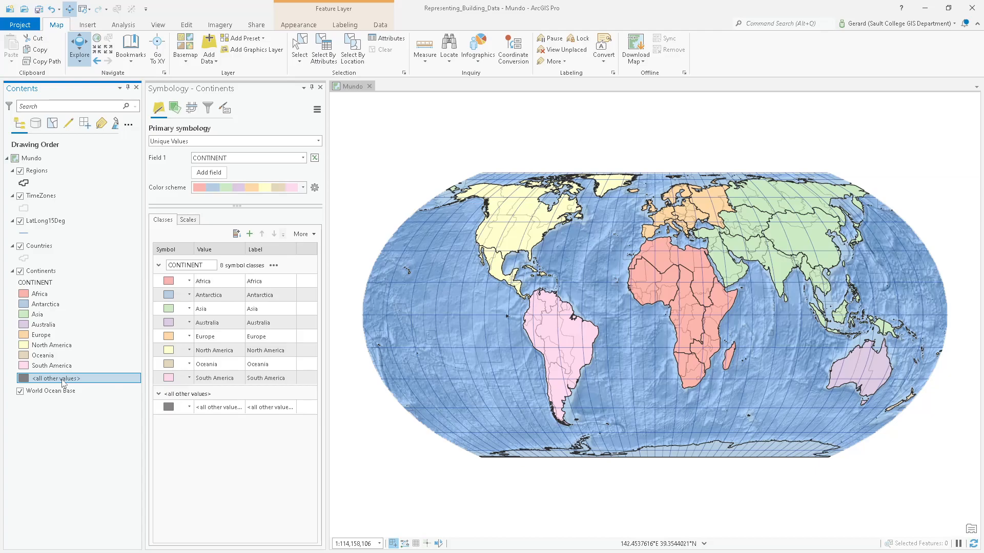
left_click(308, 236)
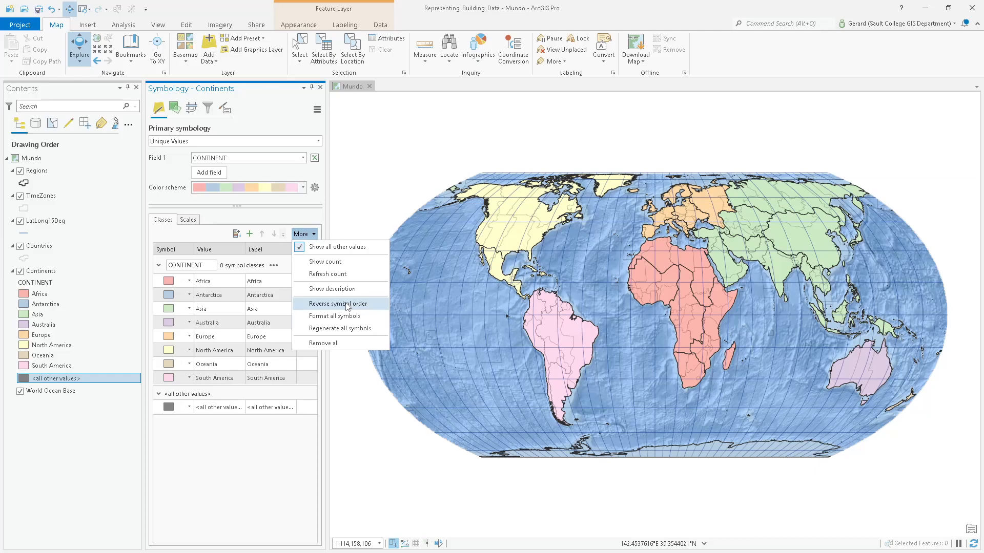
left_click(304, 247)
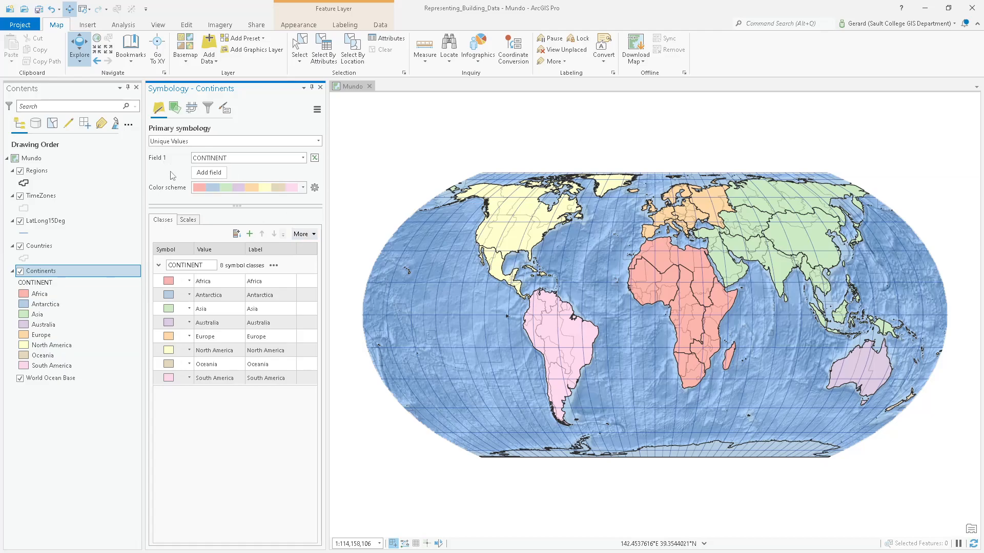
Set the legend patch shape of the Africa, Antarctica, Asia and Australia classes to the angular irregular polygon.
left_click(31, 295)
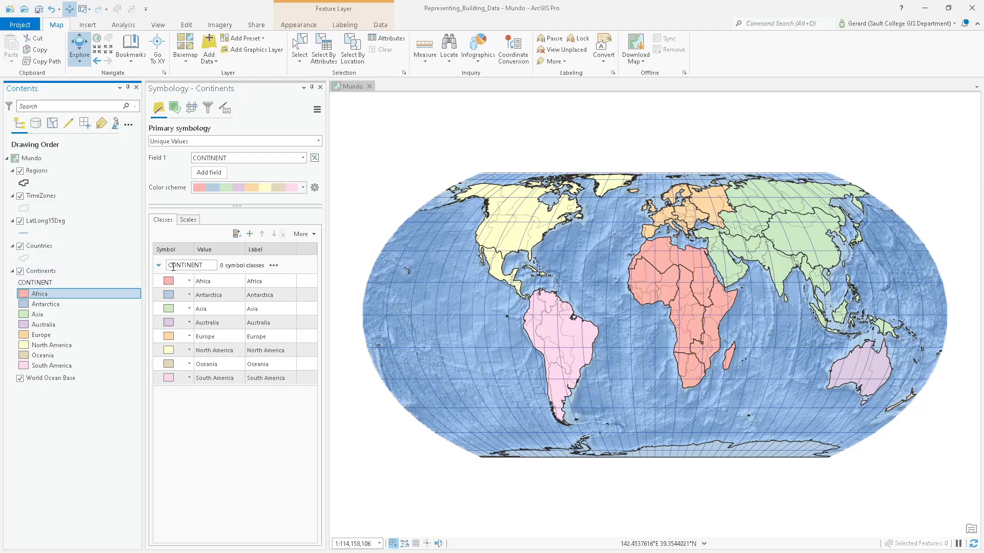
left_click(189, 281)
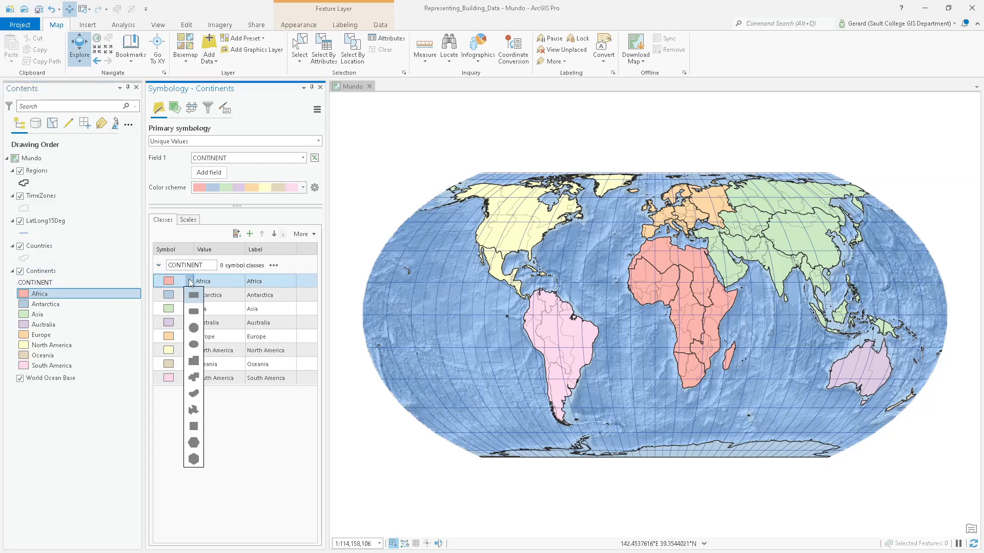
left_click(194, 377)
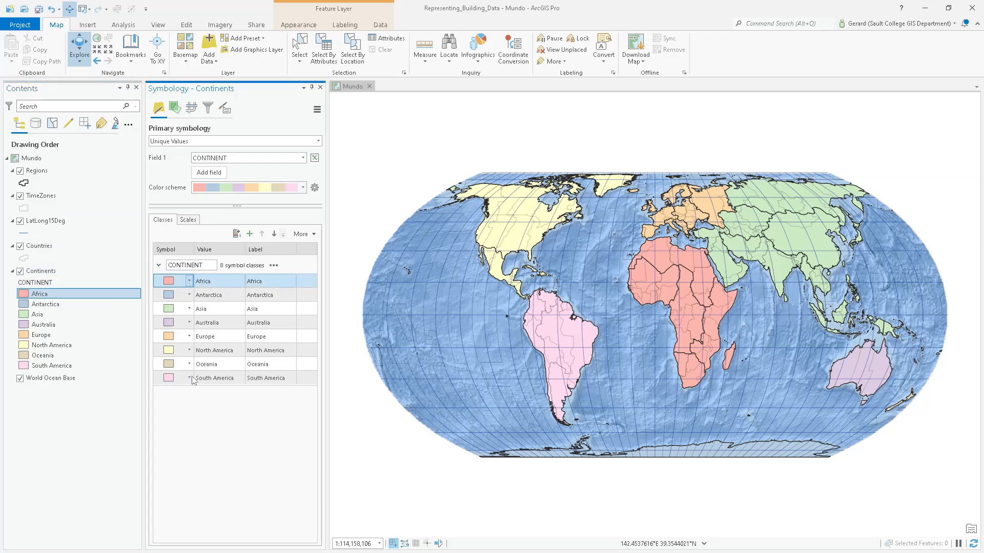
left_click(186, 293)
left_click(189, 294)
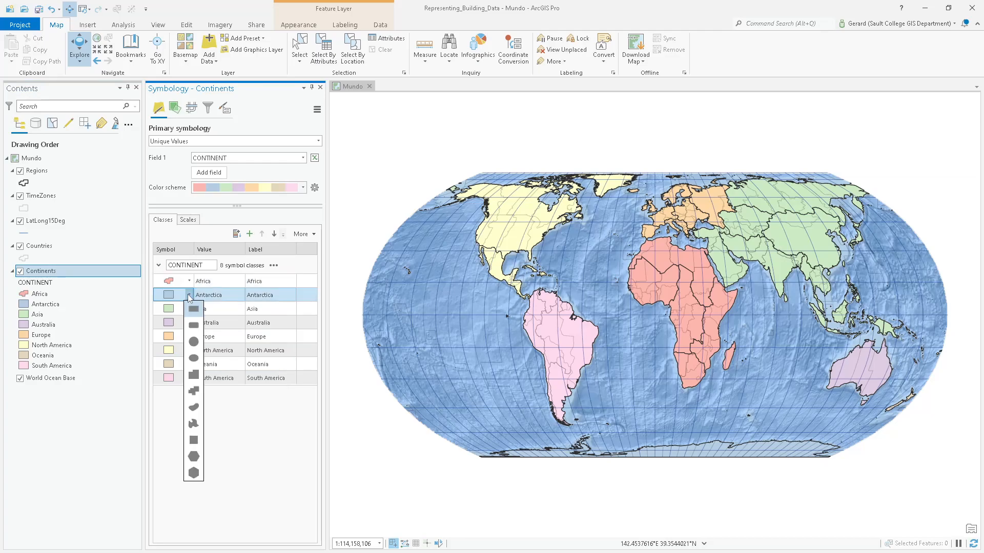
left_click(194, 391)
left_click(187, 308)
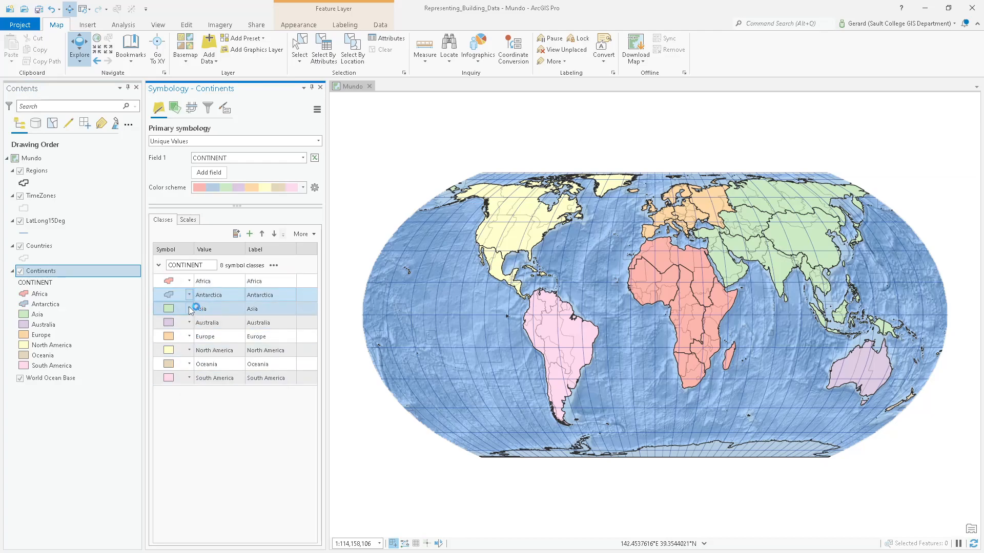
left_click(189, 308)
left_click(194, 405)
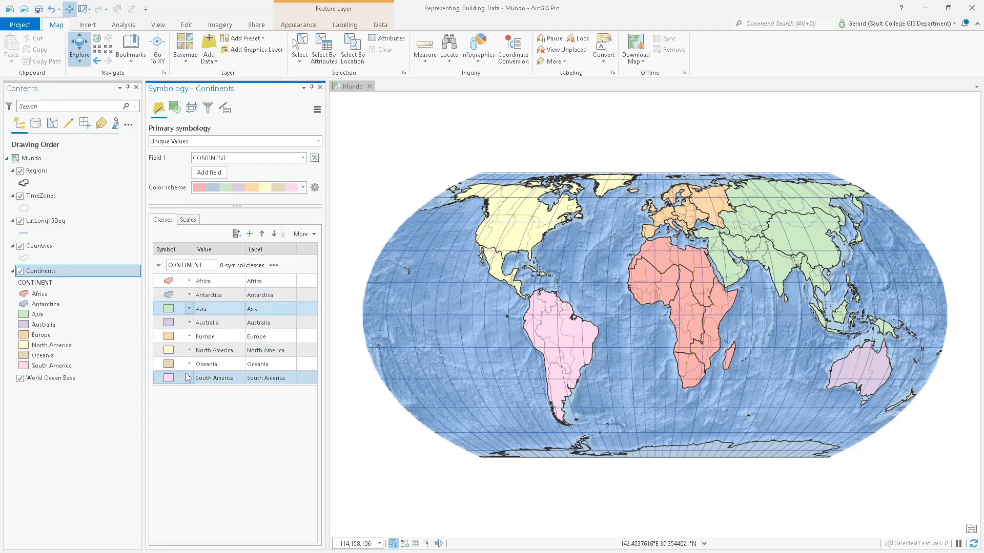
left_click(189, 322)
left_click(194, 418)
Apply the same irregular polygon patch shape to the Europe, North America, Oceania and South America classes.
left_click(187, 336)
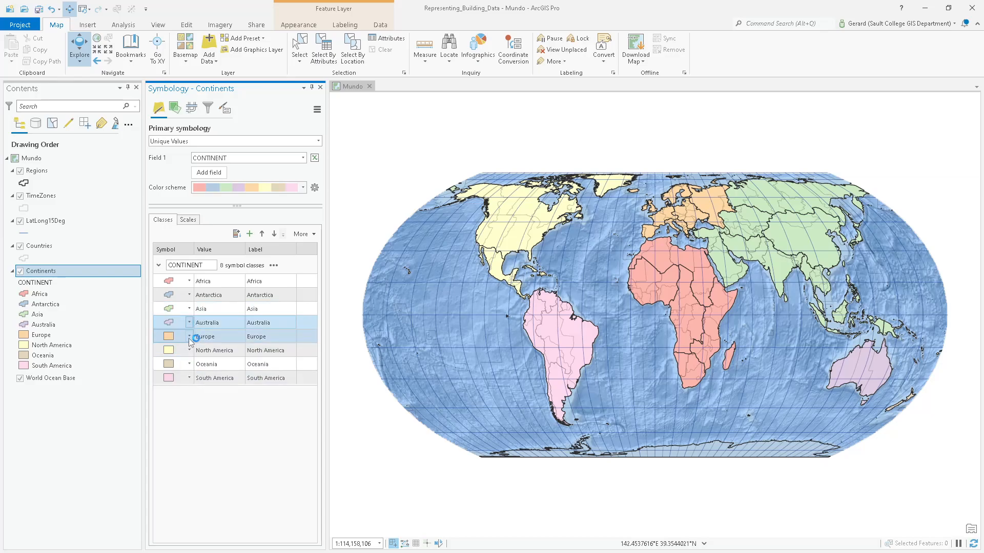
left_click(189, 336)
left_click(194, 432)
left_click(187, 350)
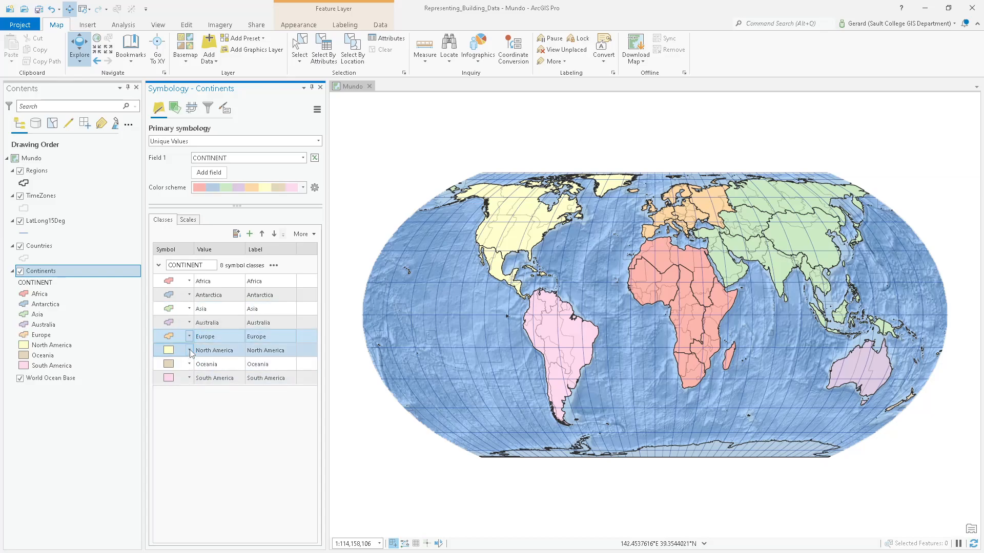
left_click(189, 349)
left_click(194, 446)
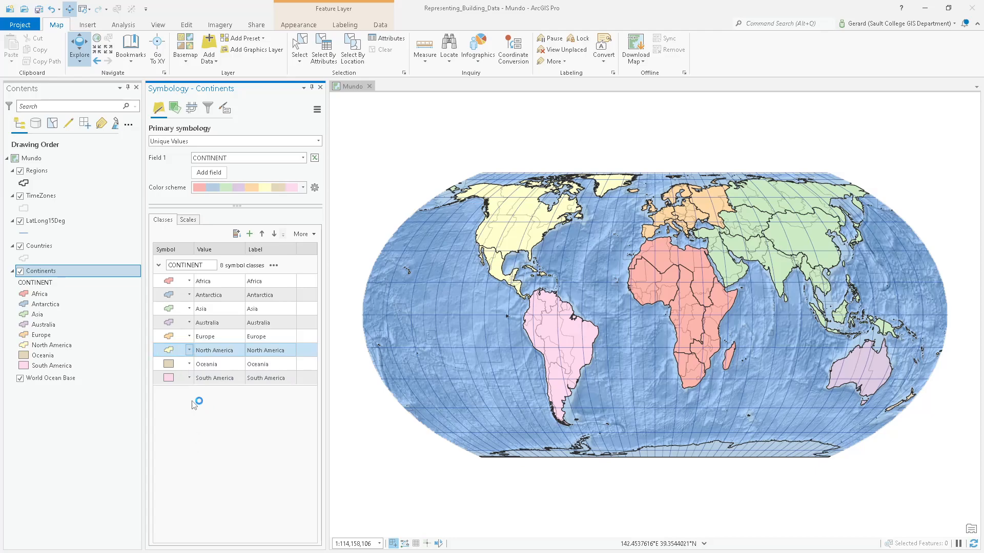
left_click(189, 364)
left_click(189, 365)
left_click(194, 460)
left_click(191, 376)
left_click(189, 377)
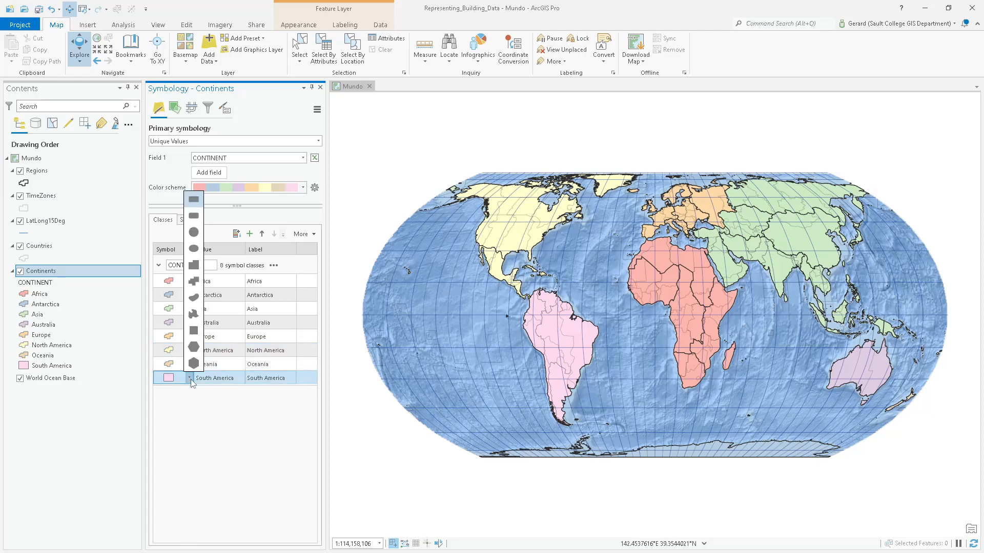
left_click(194, 282)
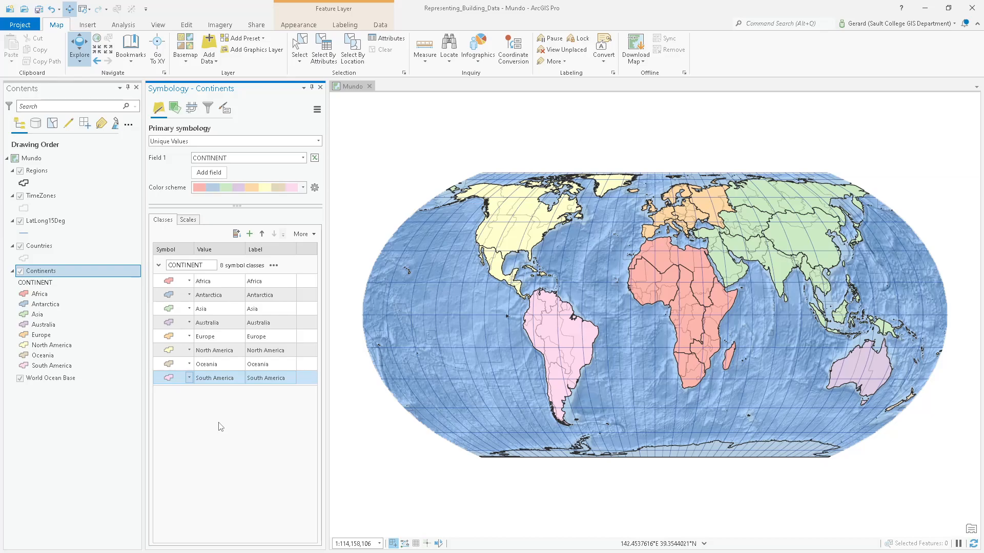
left_click(76, 426)
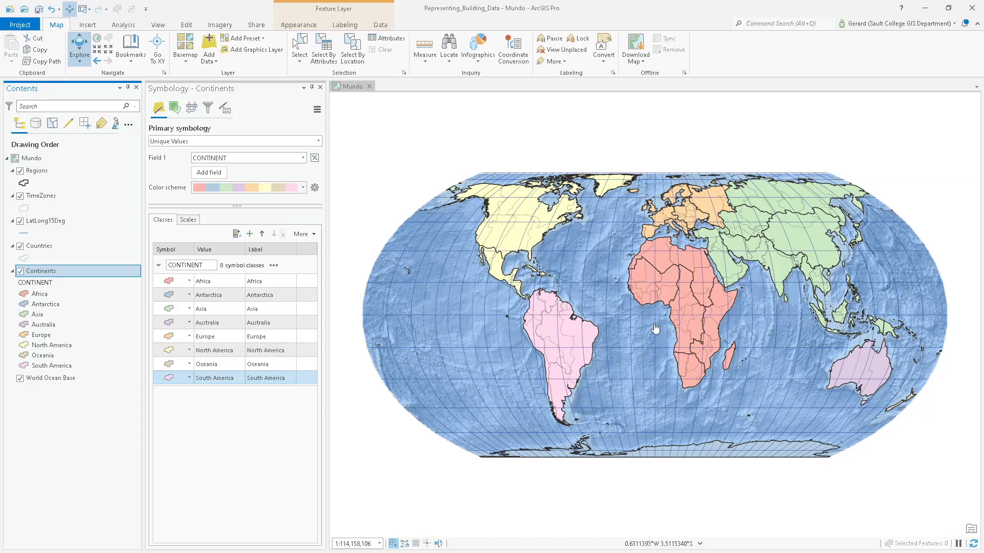
Examine the data, labeling and appearance options available for the Continents layer.
right_click(62, 272)
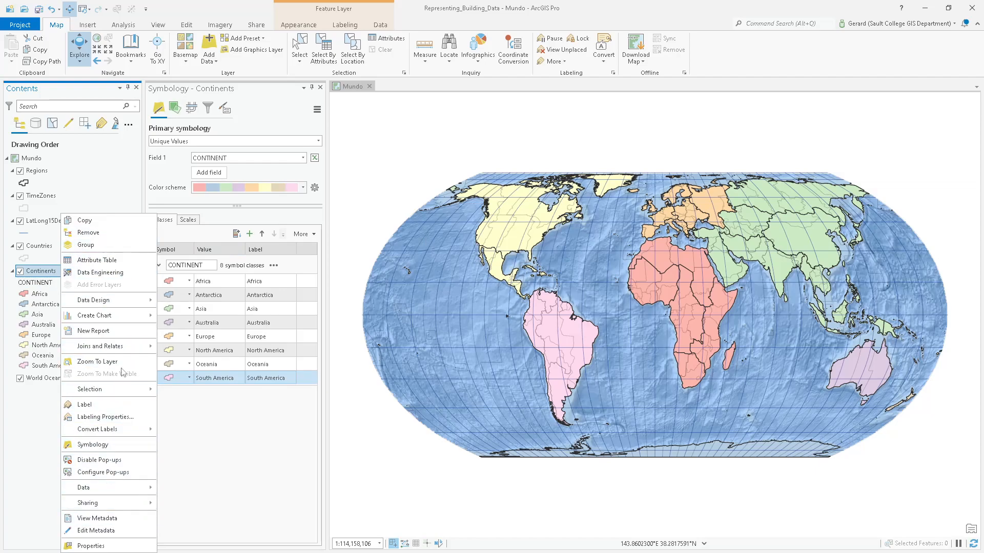
left_click(88, 404)
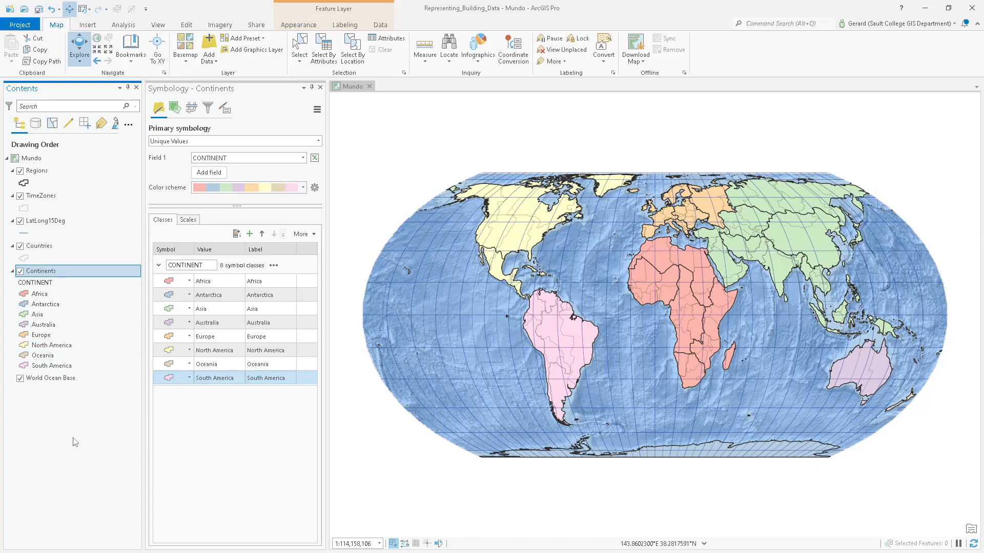
left_click(23, 158)
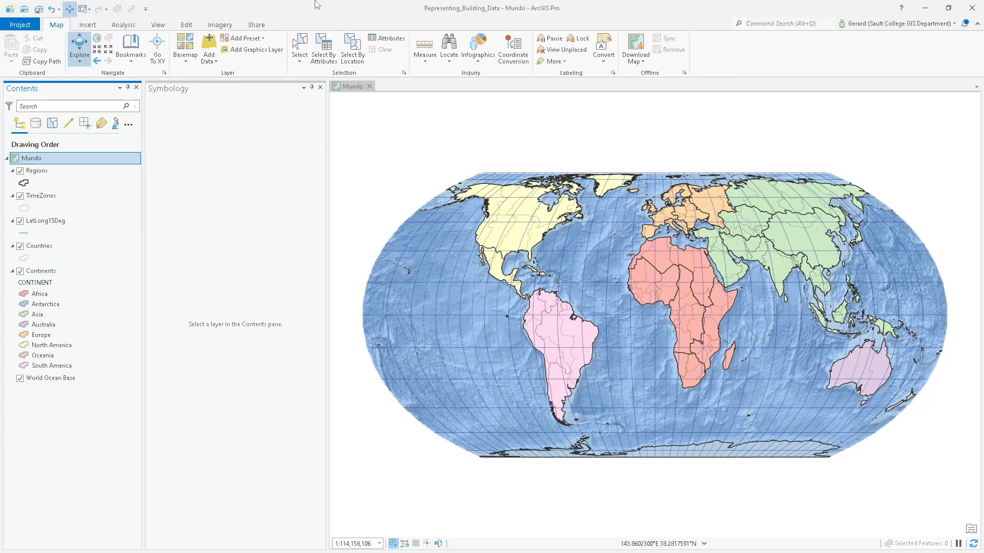
left_click(37, 272)
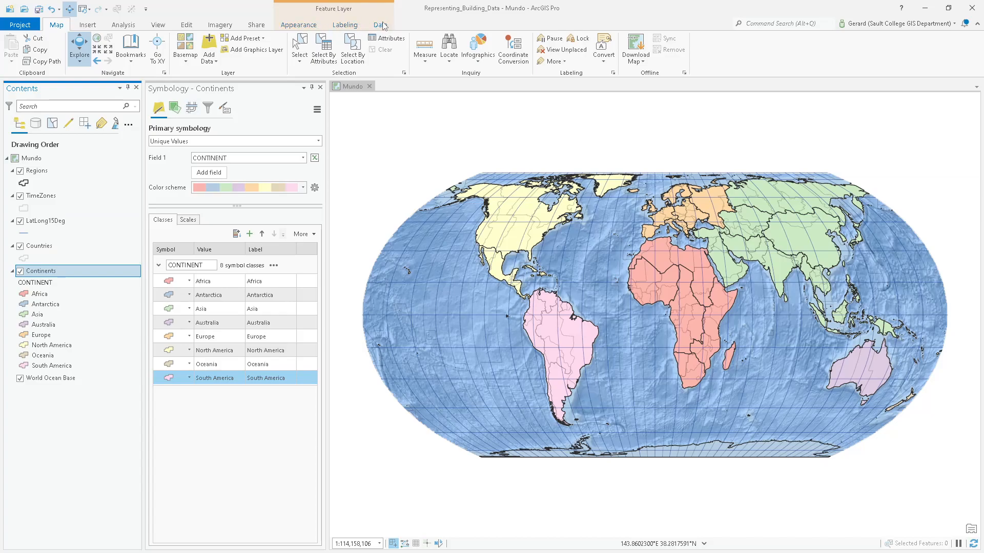
left_click(382, 25)
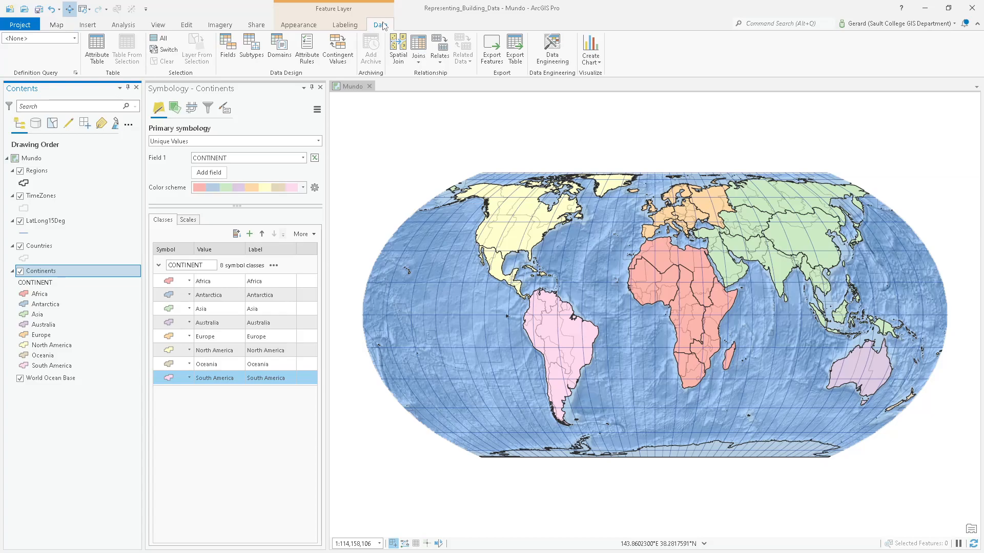
left_click(350, 26)
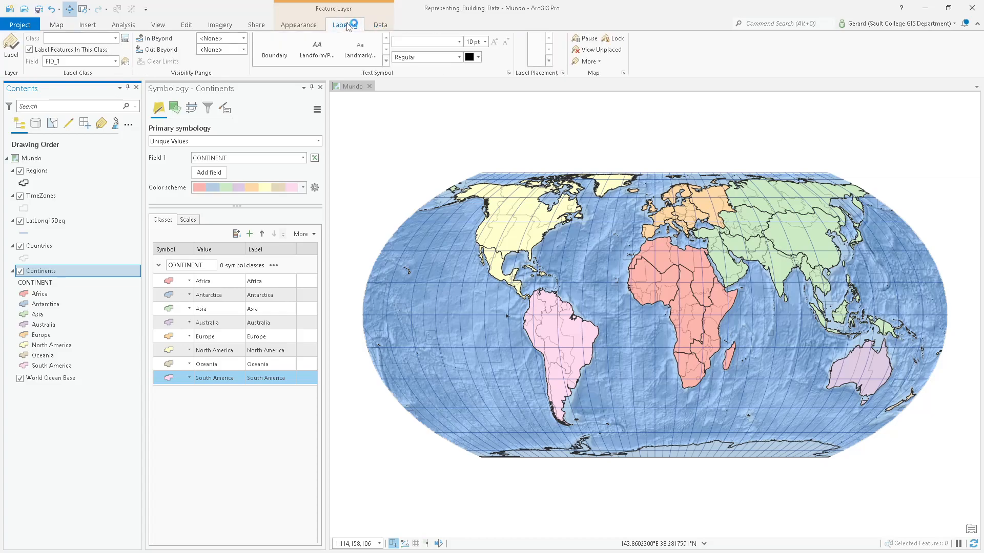
left_click(290, 29)
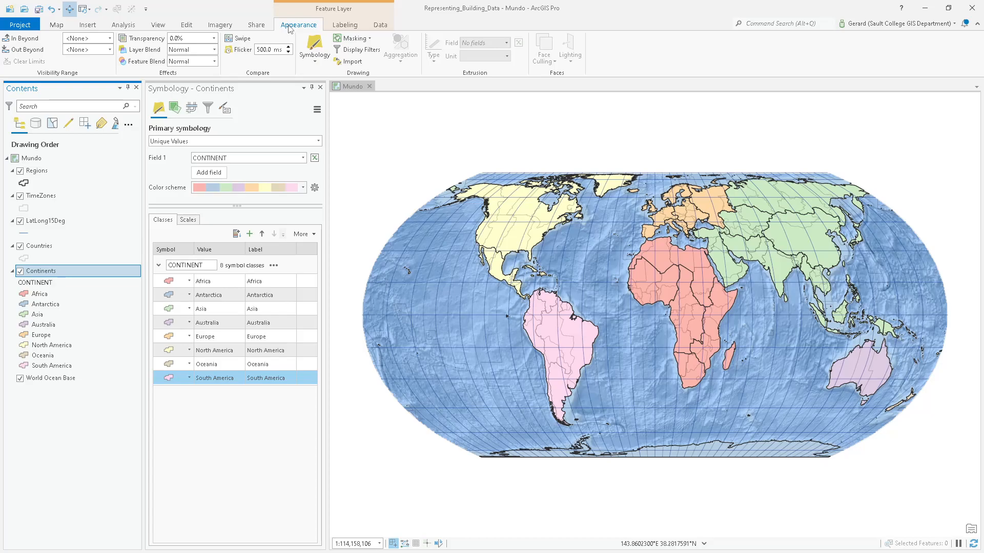
Set the Continents label field to CONTINENT and turn on labels for the layer.
left_click(345, 26)
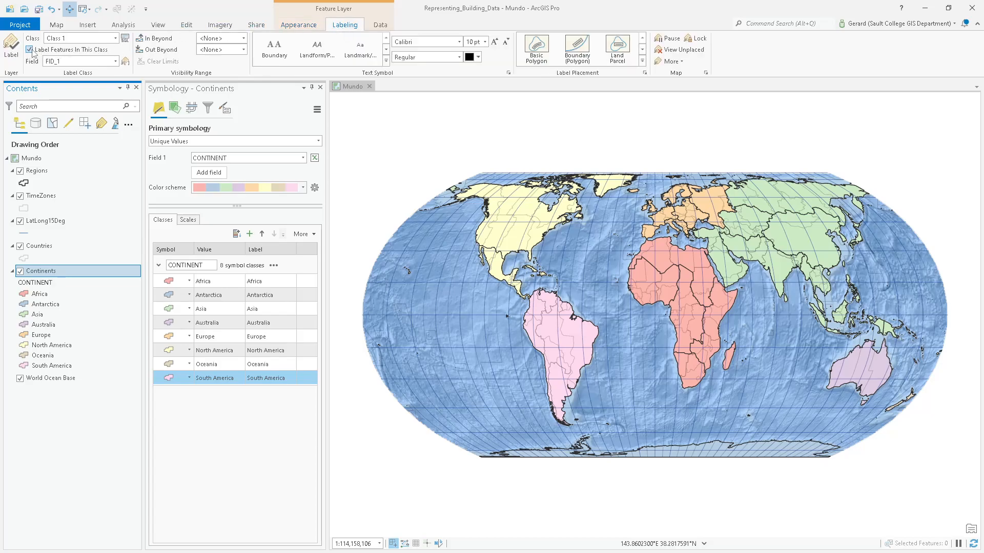
left_click(96, 62)
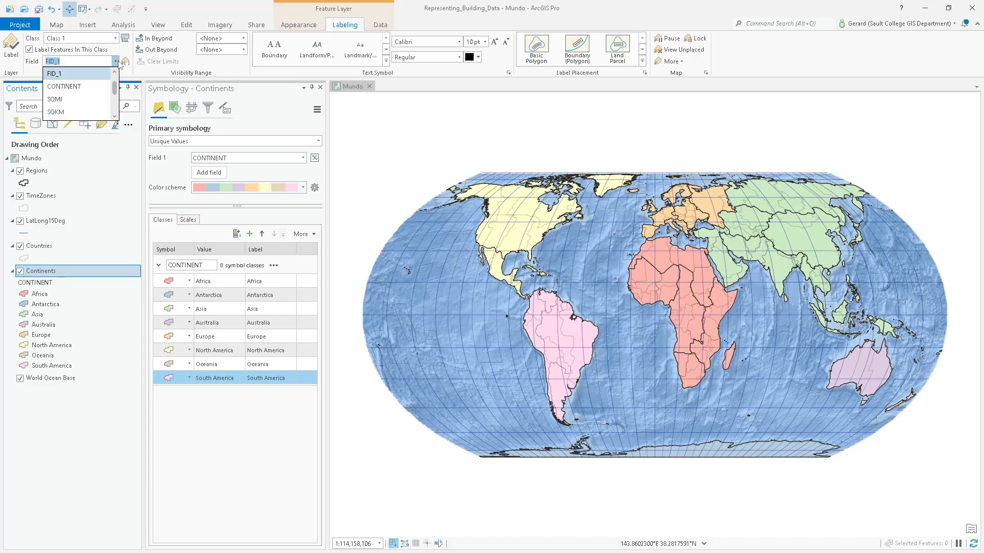
left_click(80, 86)
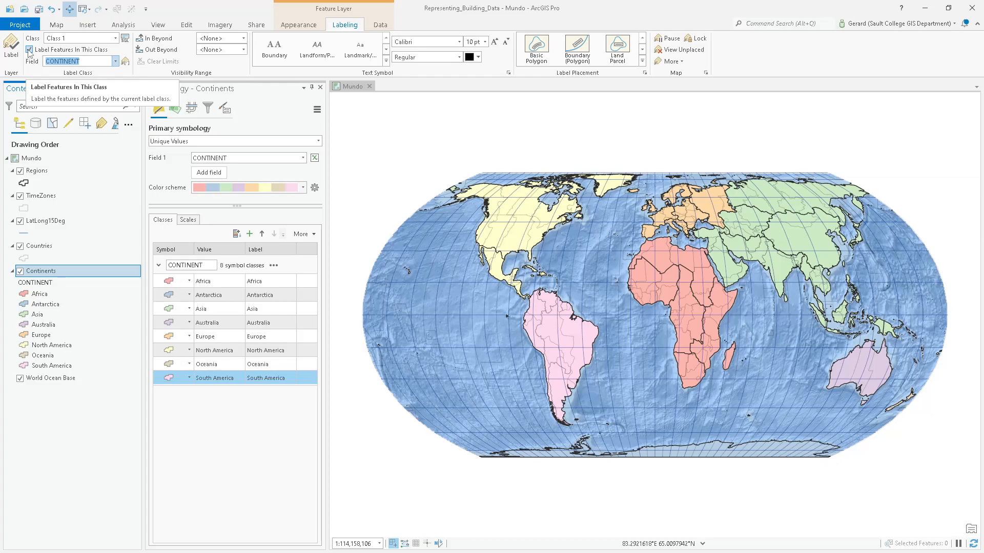
right_click(60, 271)
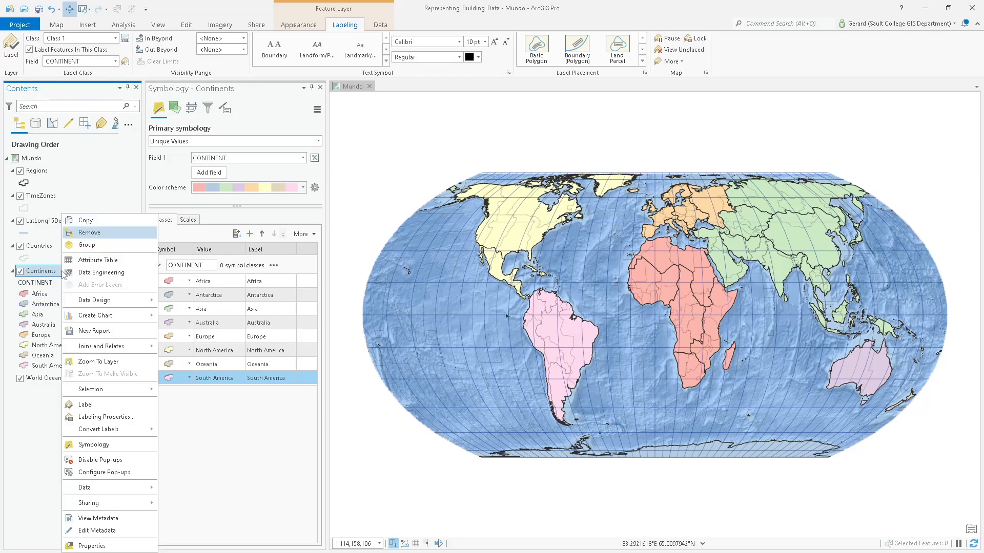
left_click(94, 406)
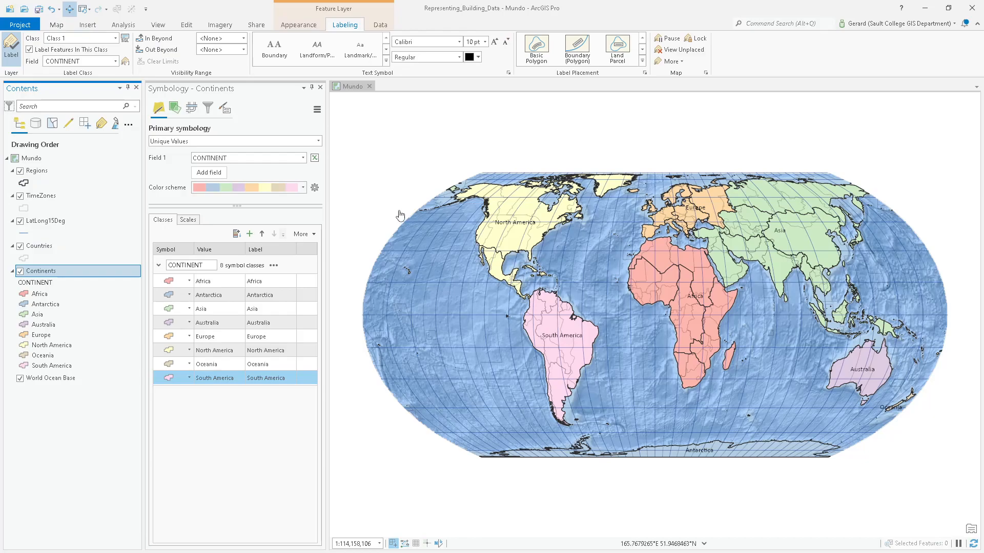
Turn off the Continents labels and label the Regions layer with the REGION field instead.
right_click(45, 272)
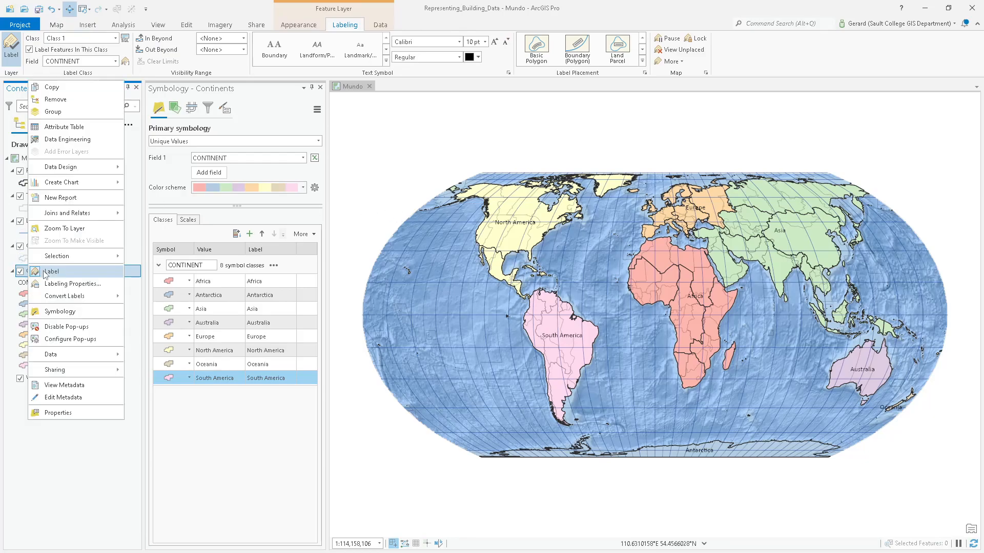
left_click(45, 273)
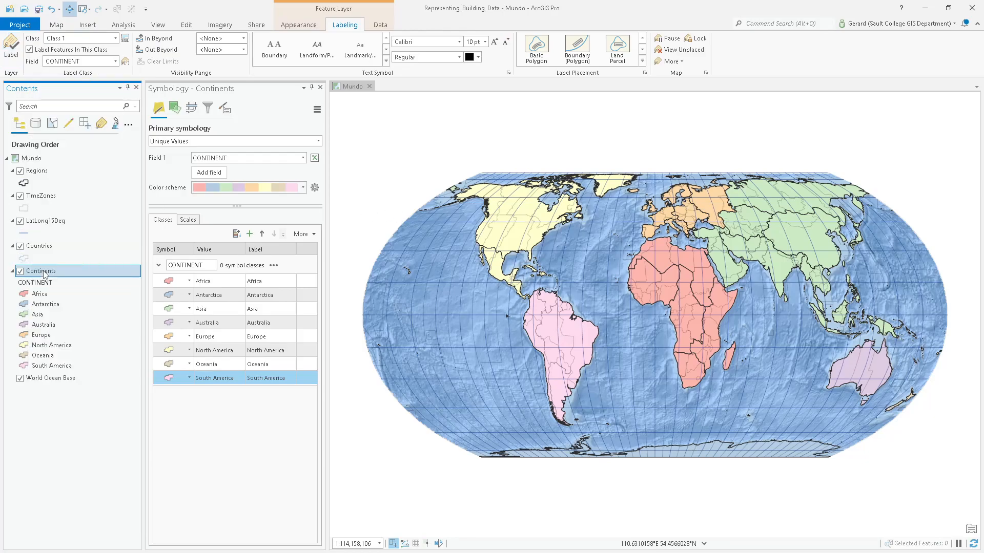
right_click(39, 171)
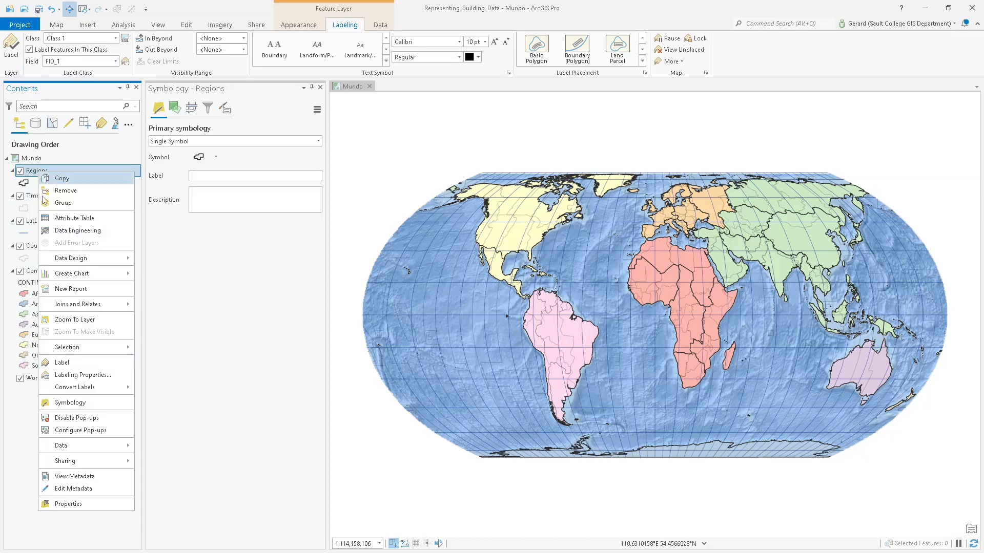
left_click(71, 362)
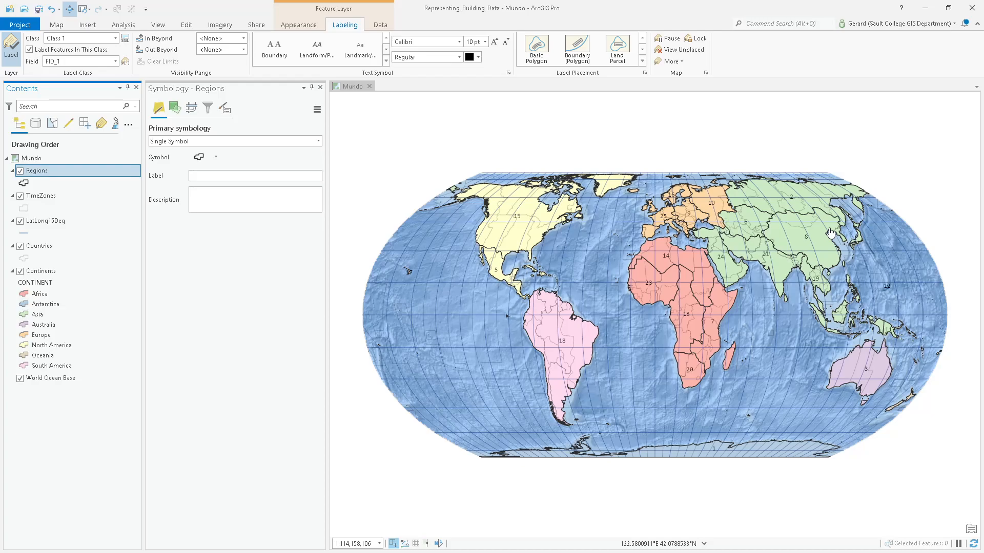
left_click(115, 62)
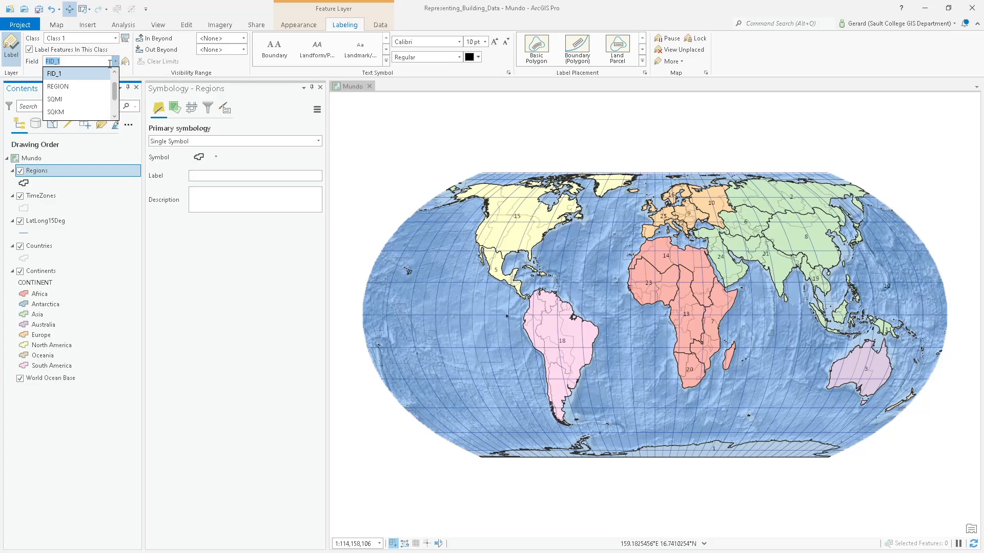
left_click(70, 86)
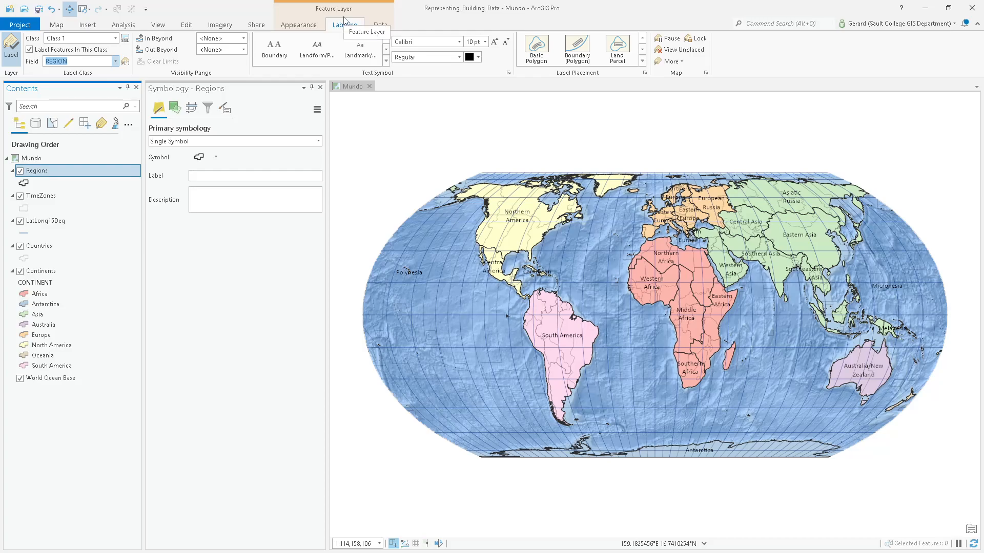
Set the Regions label text to 8 pt and color it dark gray.
left_click(486, 42)
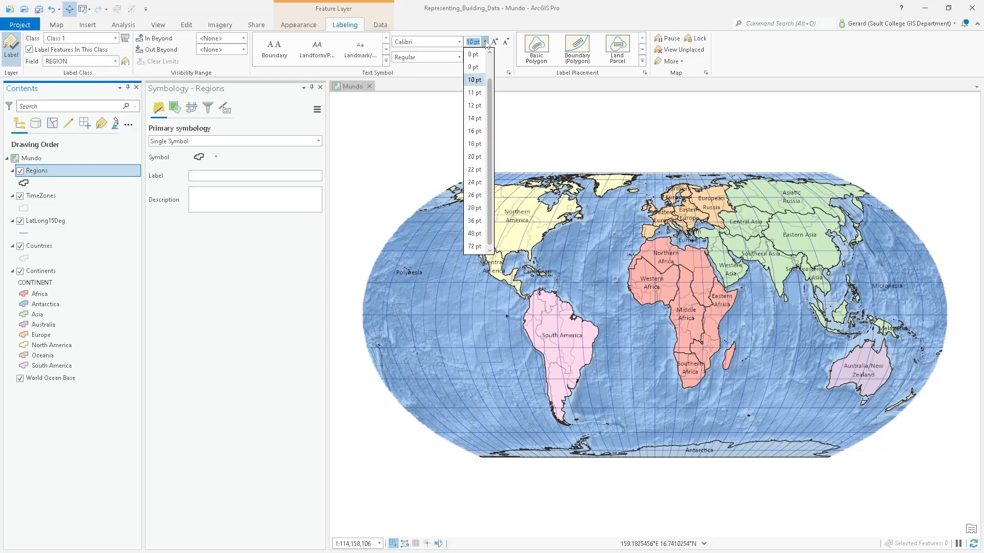
left_click(478, 55)
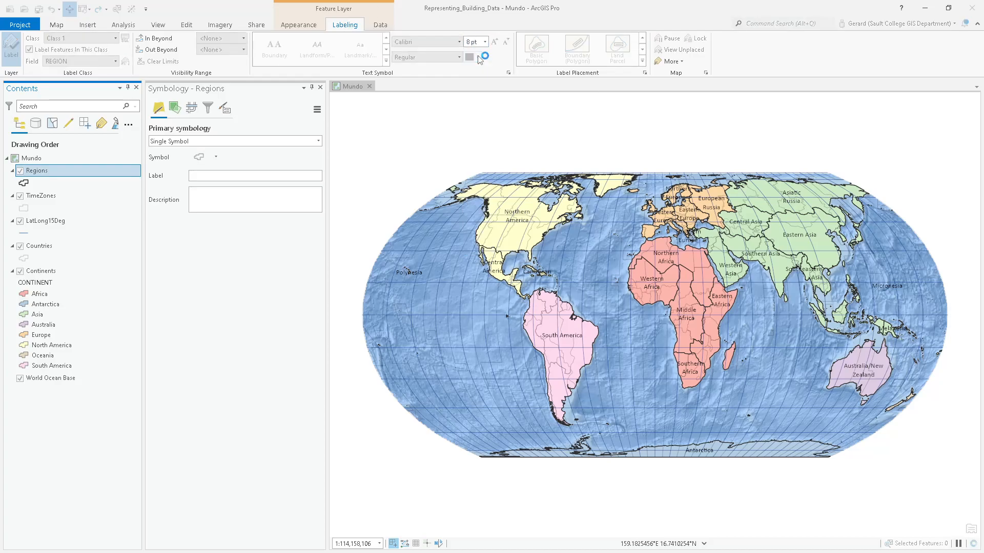
left_click(478, 58)
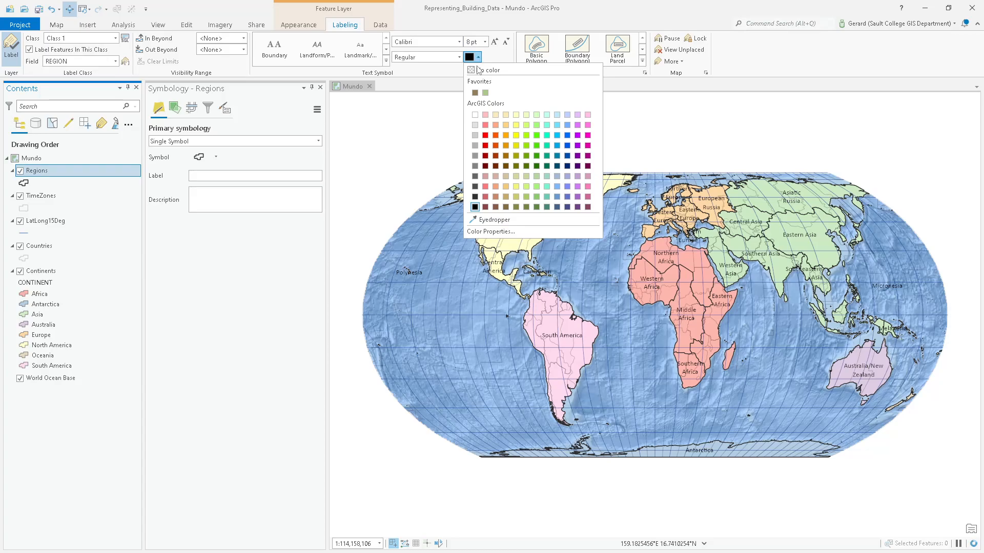
left_click(475, 187)
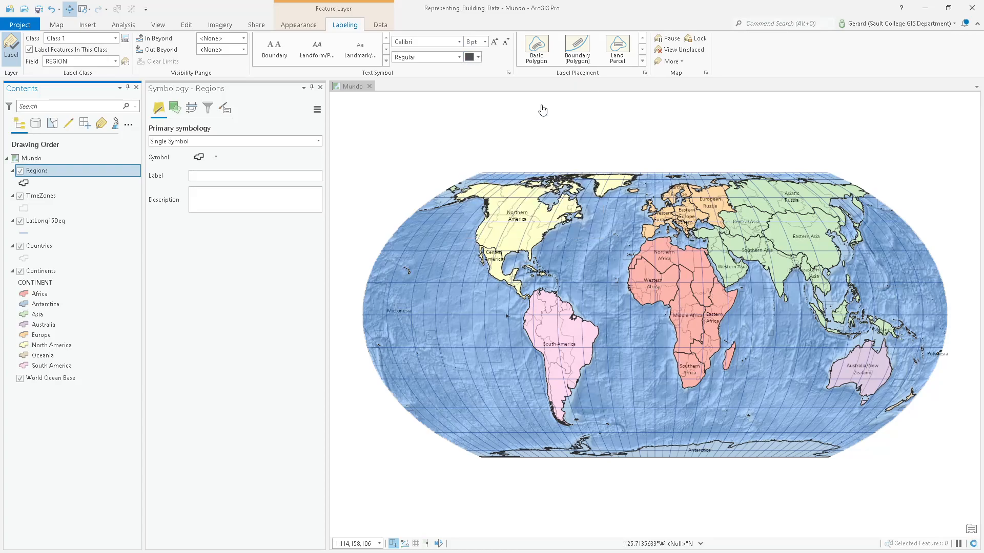
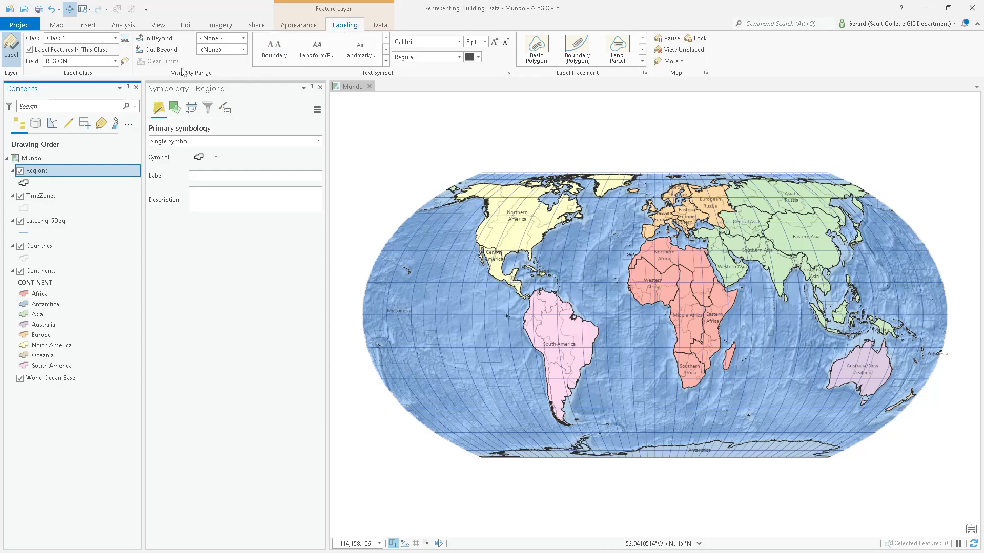
Examine the appearance, symbology and data options available for the Regions layer.
left_click(300, 26)
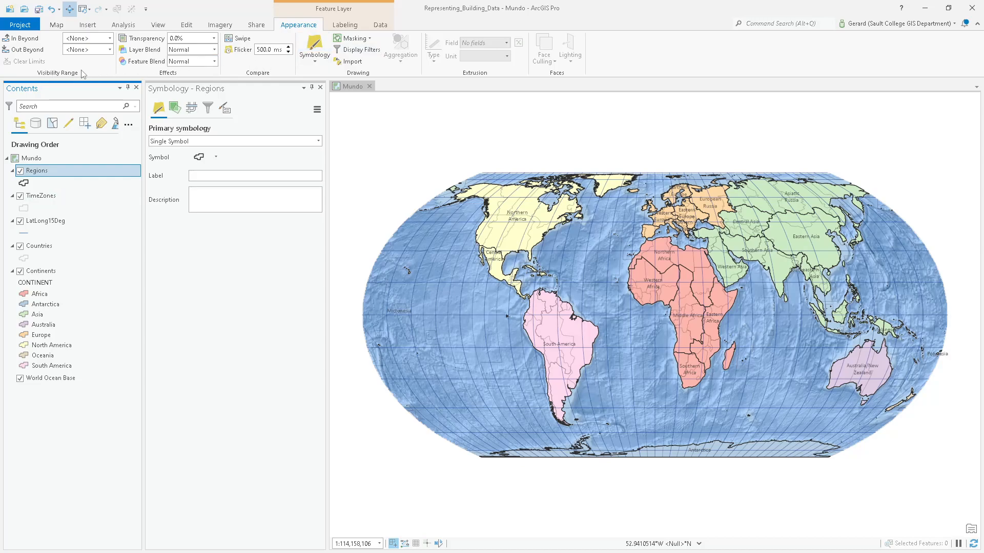
left_click(315, 62)
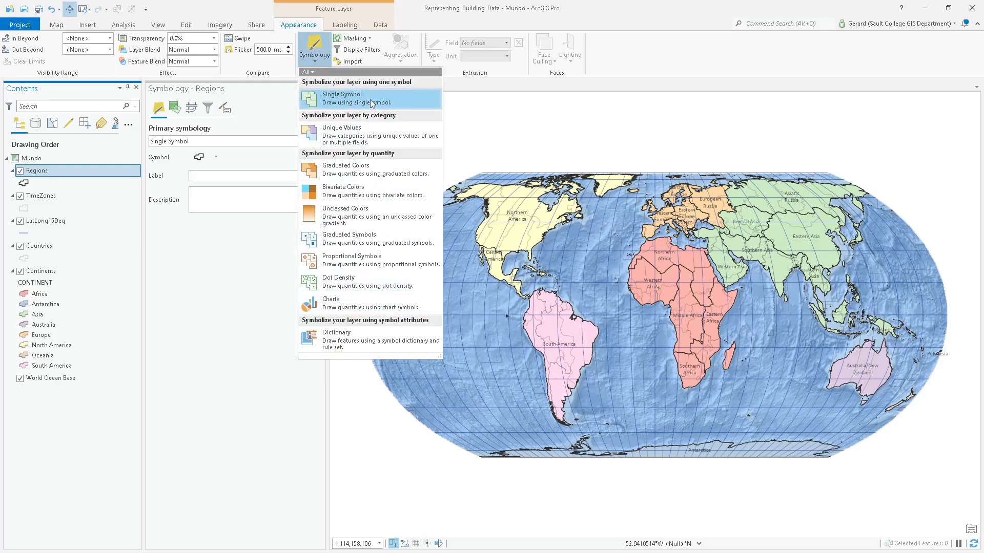
left_click(634, 10)
left_click(381, 25)
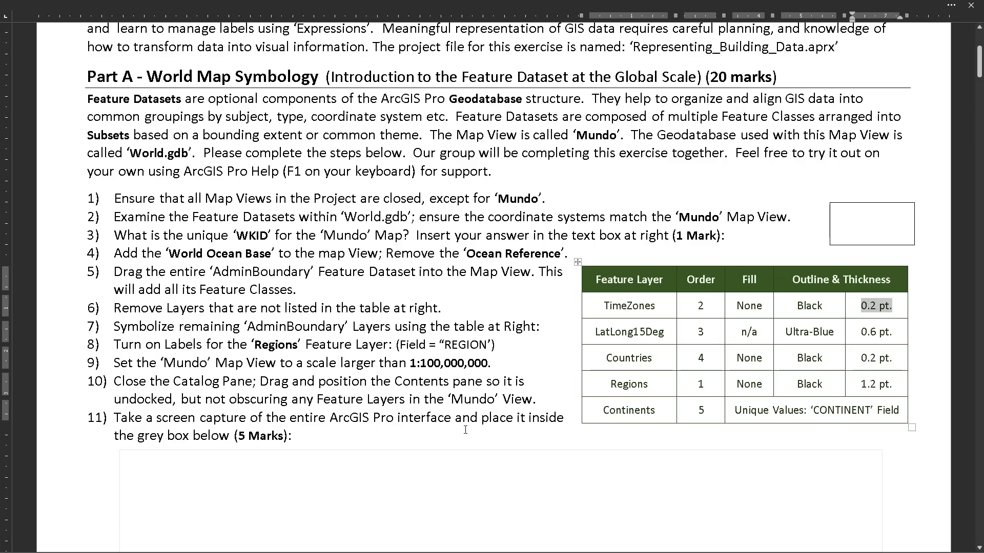
Review the remaining Part A instructions in the Word lab document, down to the screen-capture box.
scroll(466, 430, "down", 10)
scroll(531, 315, "up", 4)
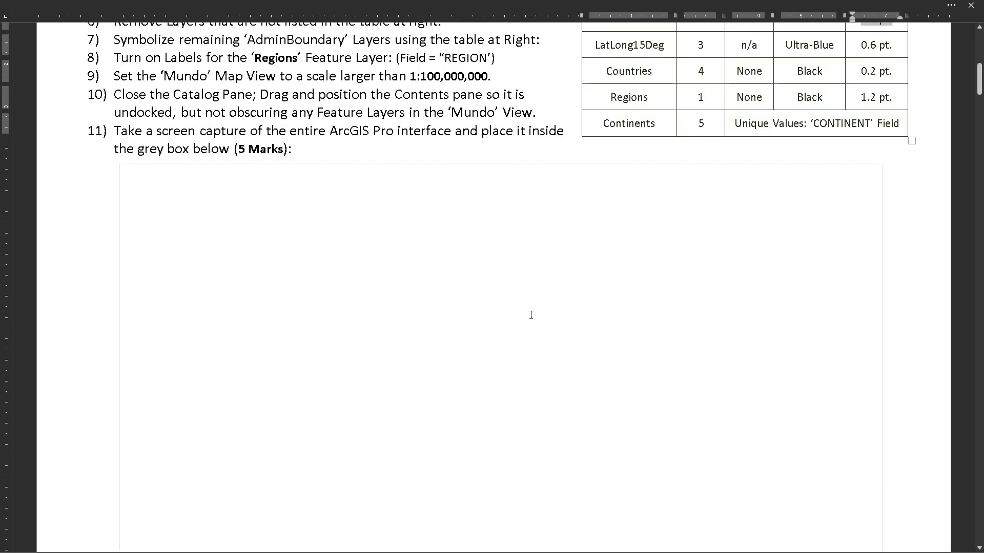
left_click(587, 296)
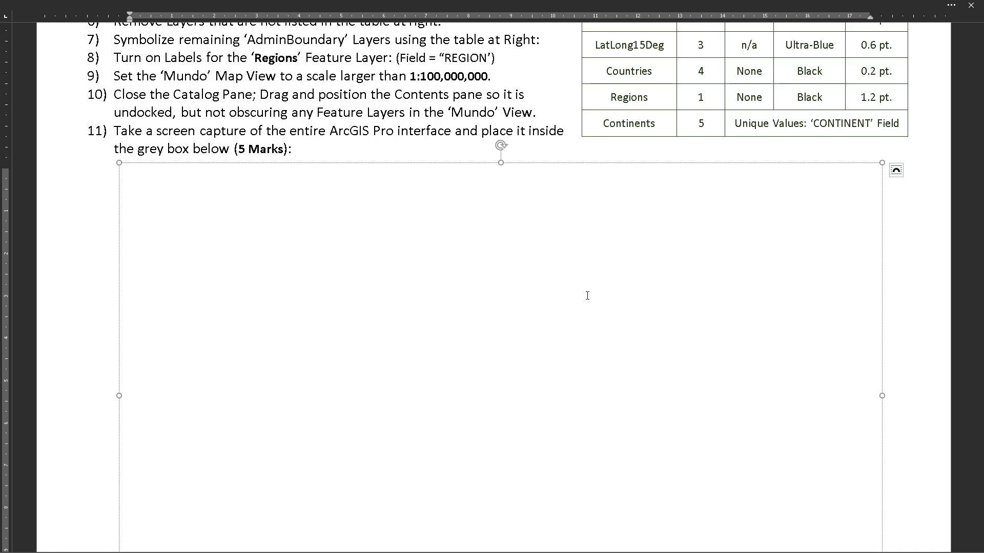
Return to ArcGIS Pro, close the Symbology pane and undock the Contents pane so it floats over the map.
key("alt+Tab")
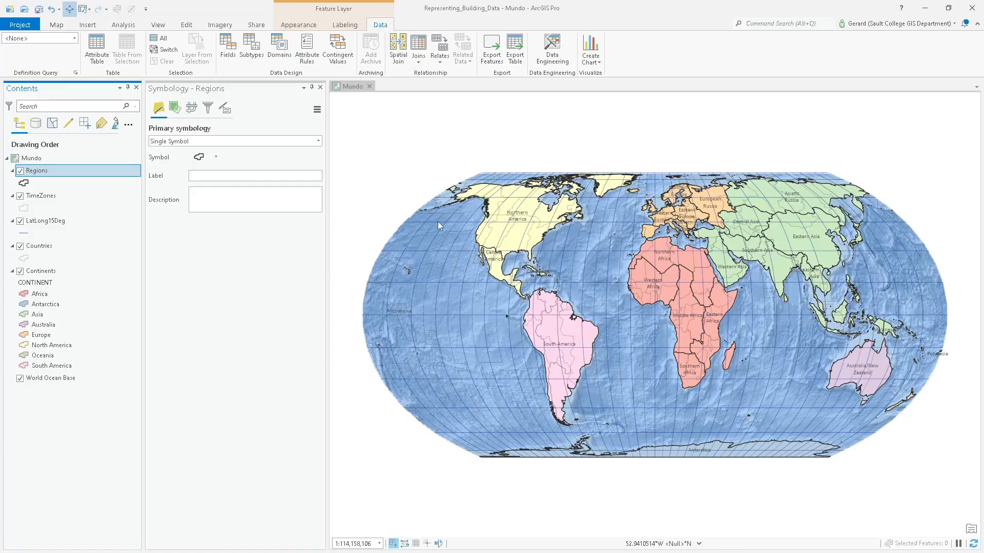
left_click(320, 87)
left_click_drag(95, 88, 127, 115)
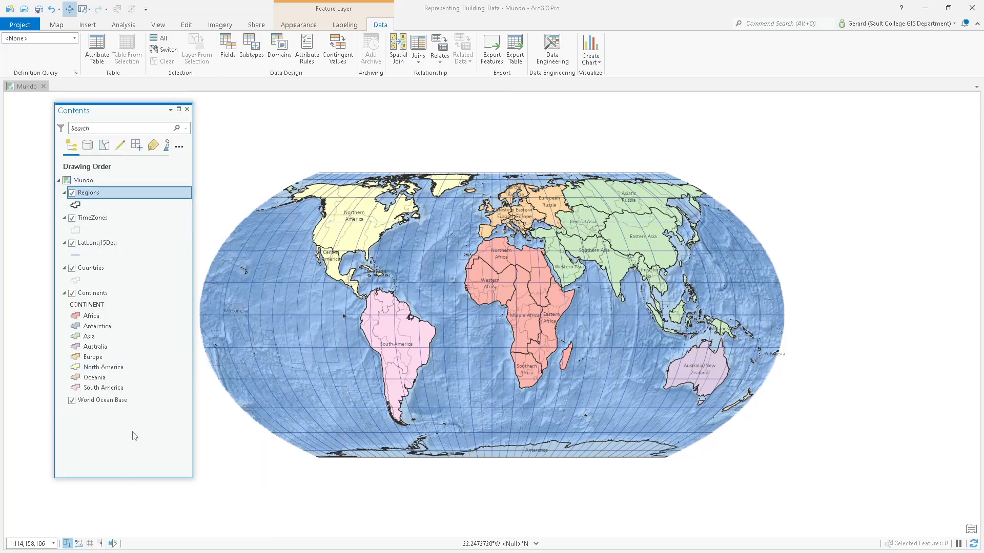
Set the LatLong15Deg layer's transparency to 40%.
left_click(74, 256)
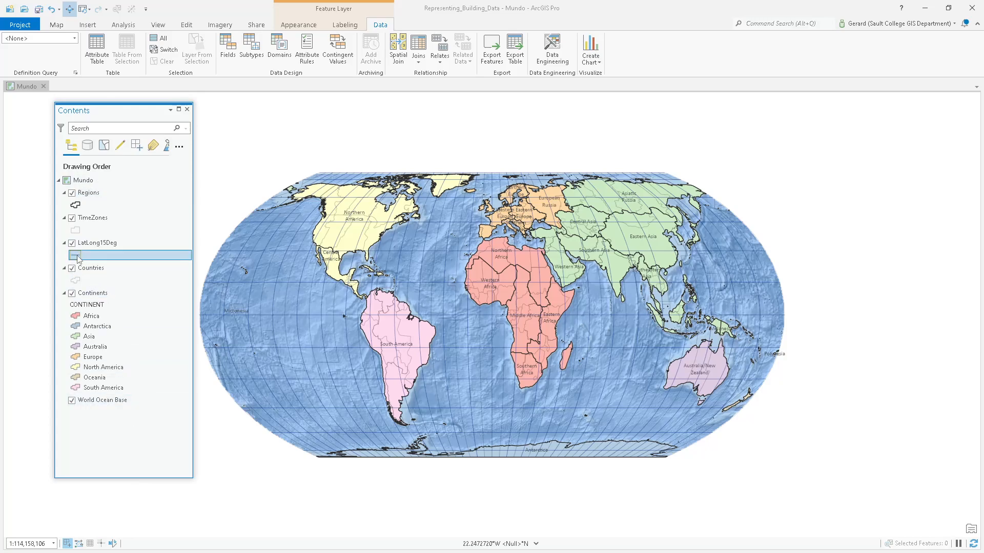
left_click(78, 259)
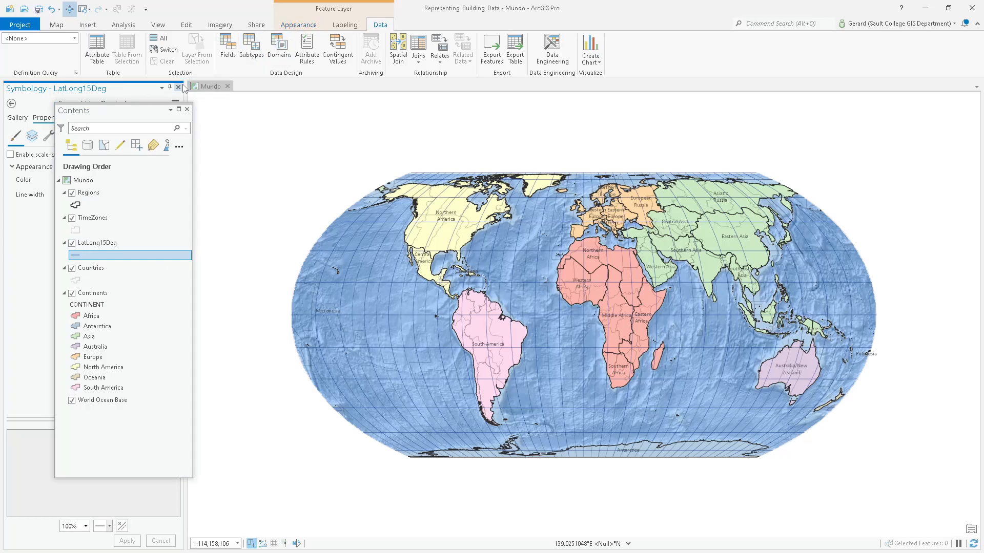
left_click(179, 87)
left_click(296, 26)
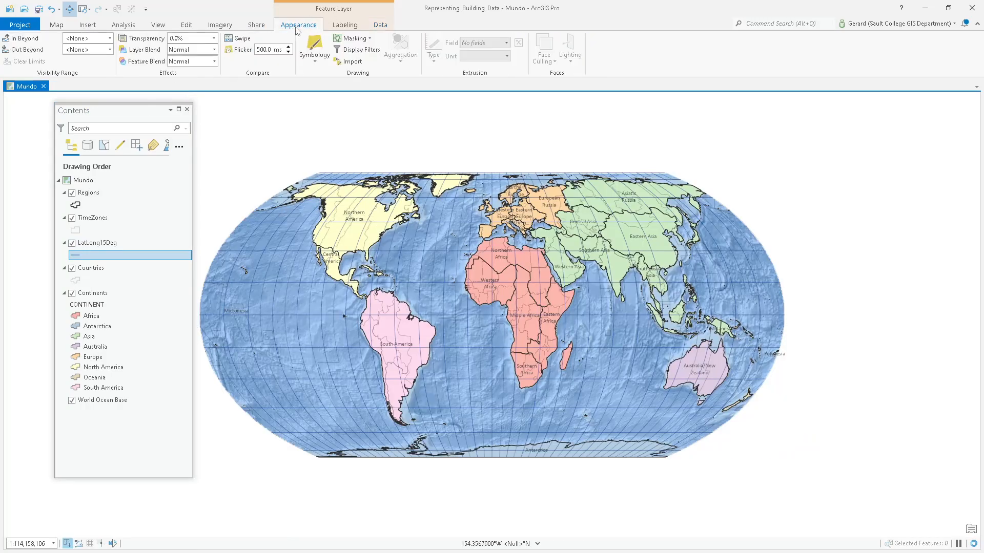
left_click(214, 38)
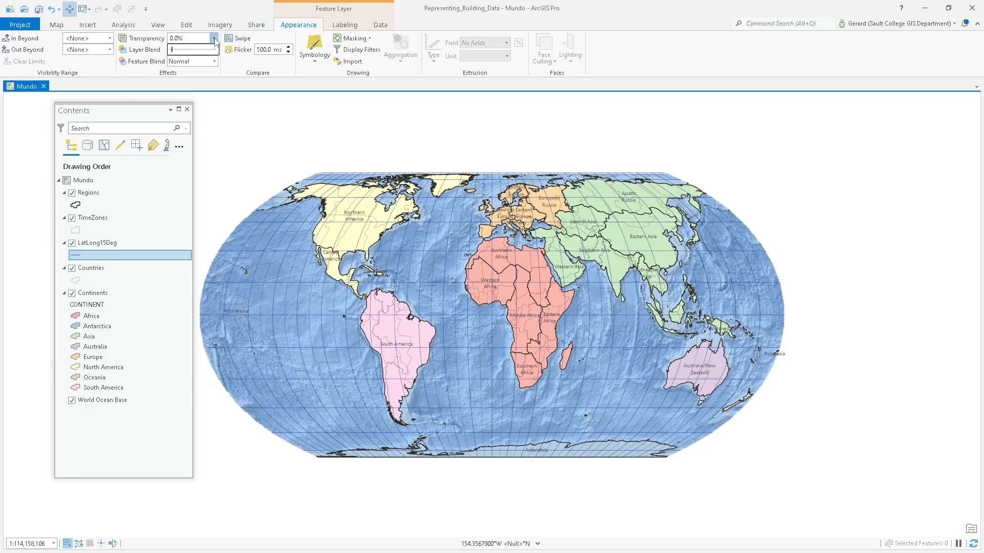
left_click_drag(184, 39, 170, 41)
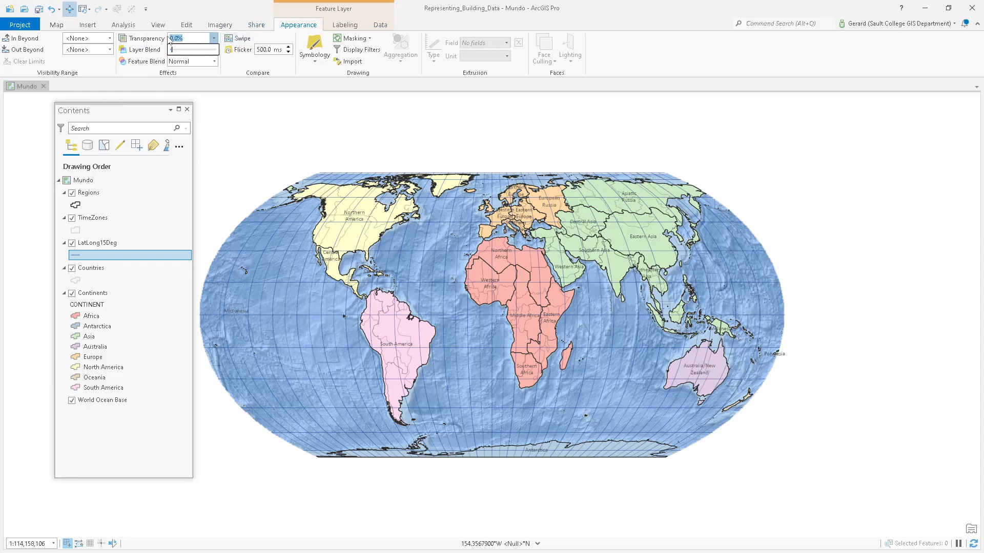
type("40")
key("Return")
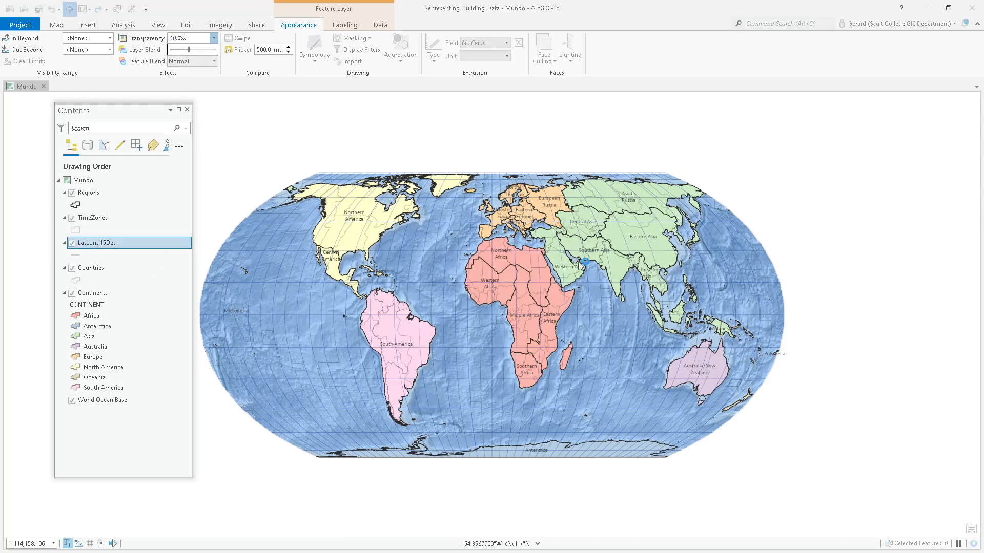
Set the Mundo map scale to the preset 1:100,000,000 and recentre the world in the view.
left_click_drag(493, 241, 574, 218)
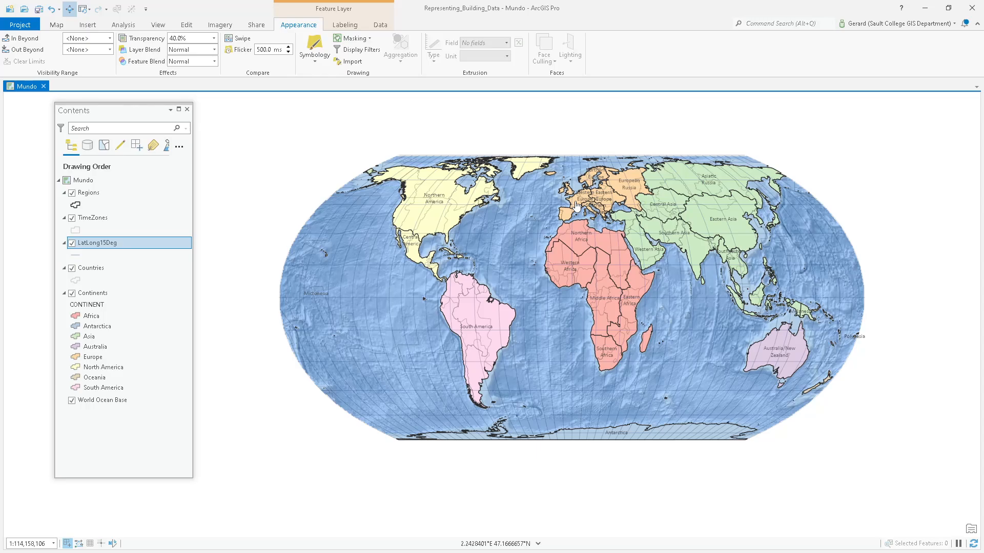
scroll(558, 208, "up", 2)
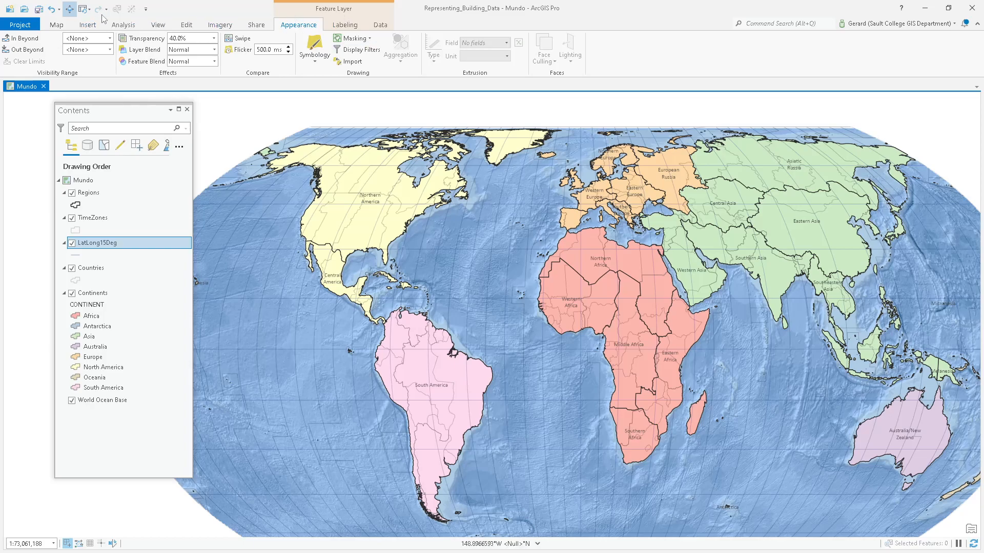
left_click(55, 27)
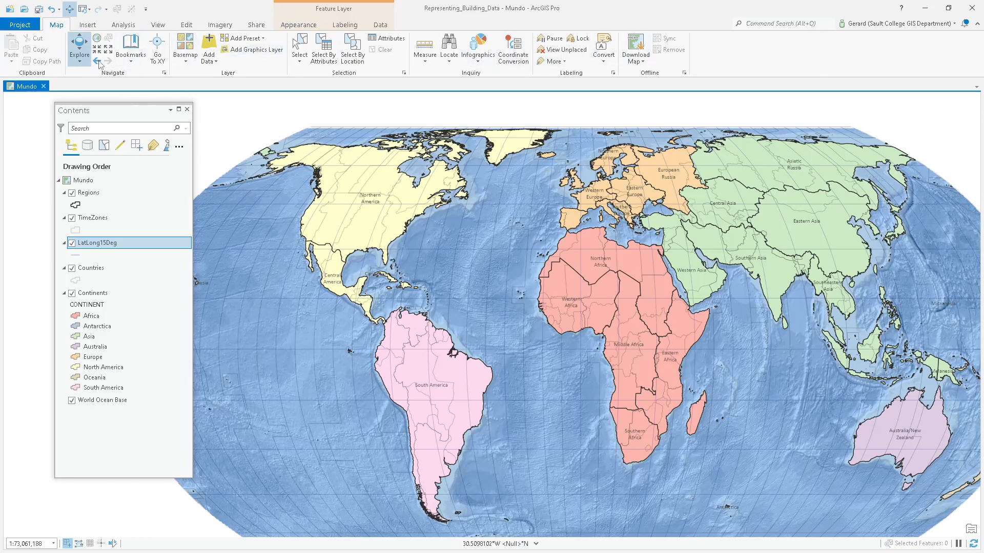
left_click(79, 62)
left_click(80, 63)
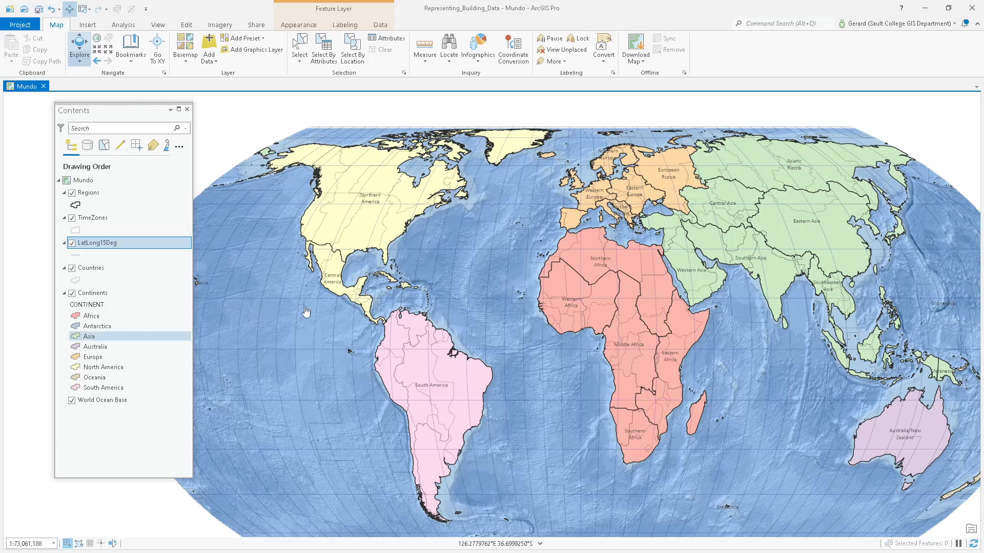
left_click(46, 544)
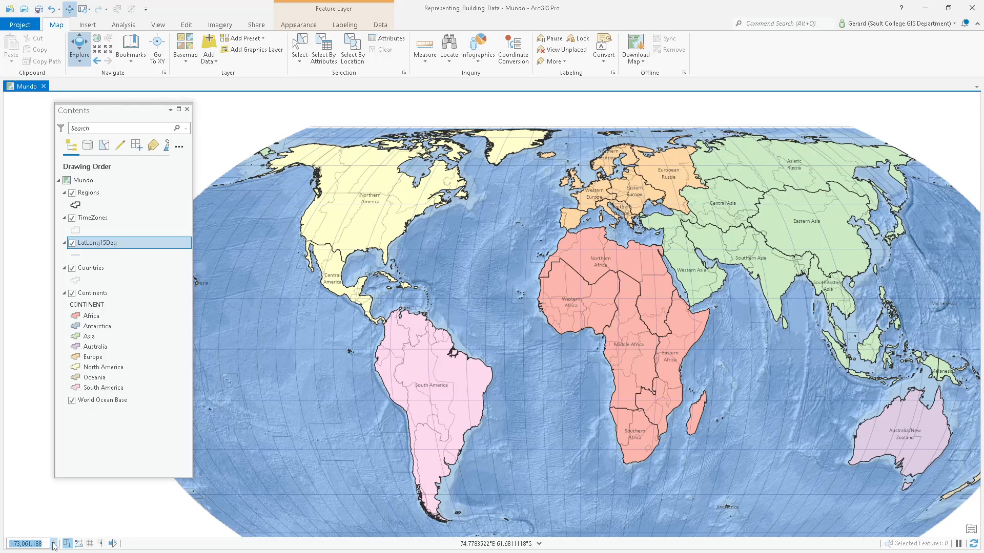
left_click(54, 544)
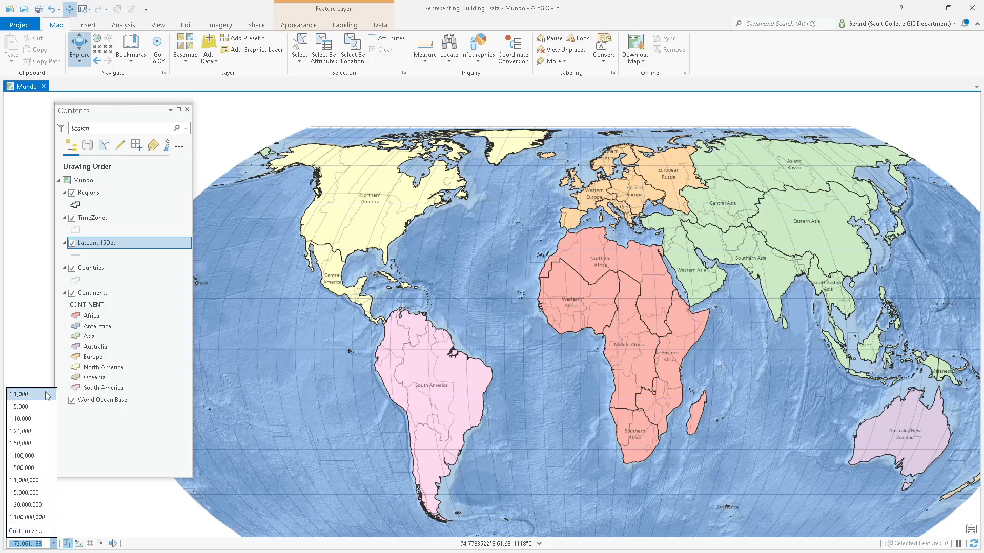
left_click(37, 517)
left_click_drag(554, 368, 558, 328)
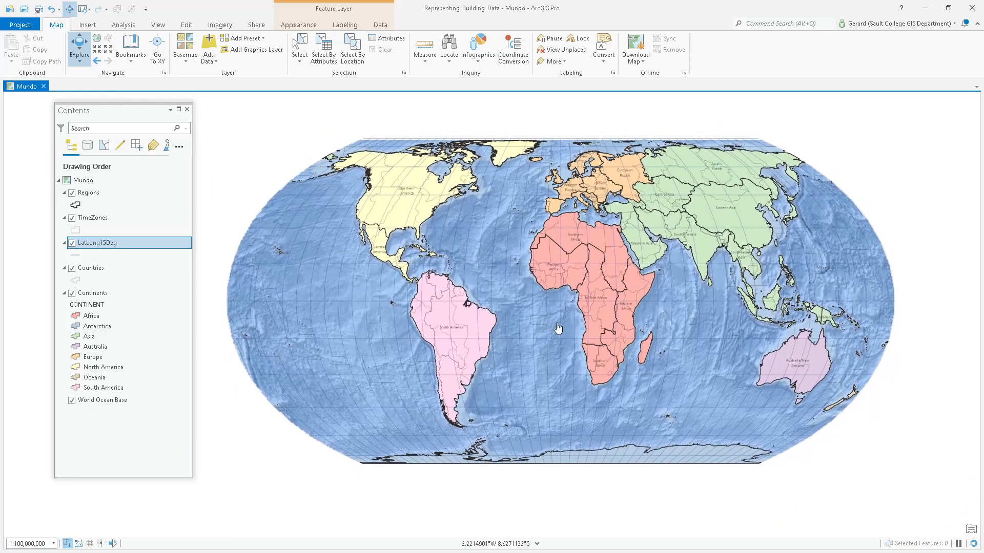
Set a custom map scale of 1:75,000,000 for the Mundo view.
left_click(53, 544)
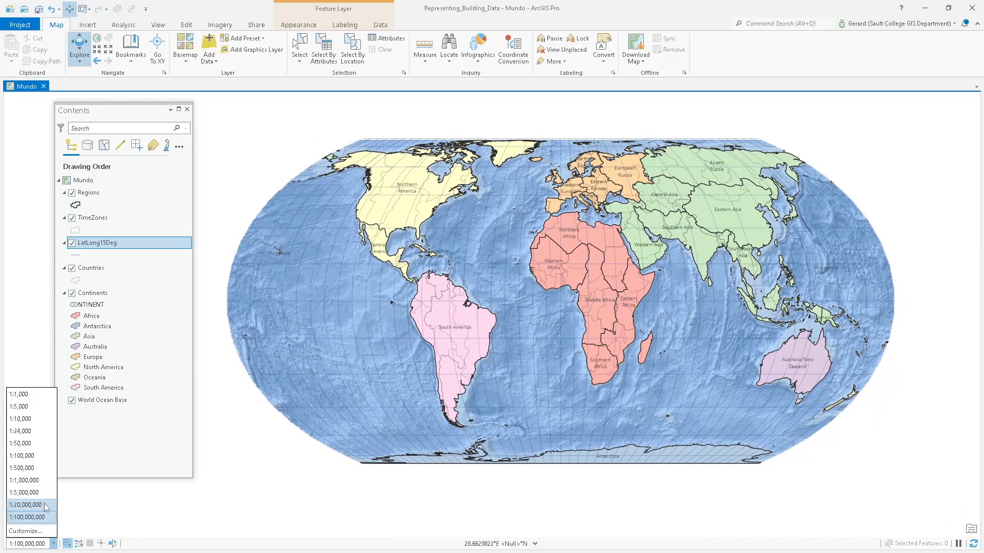
left_click(47, 542)
type("750000000")
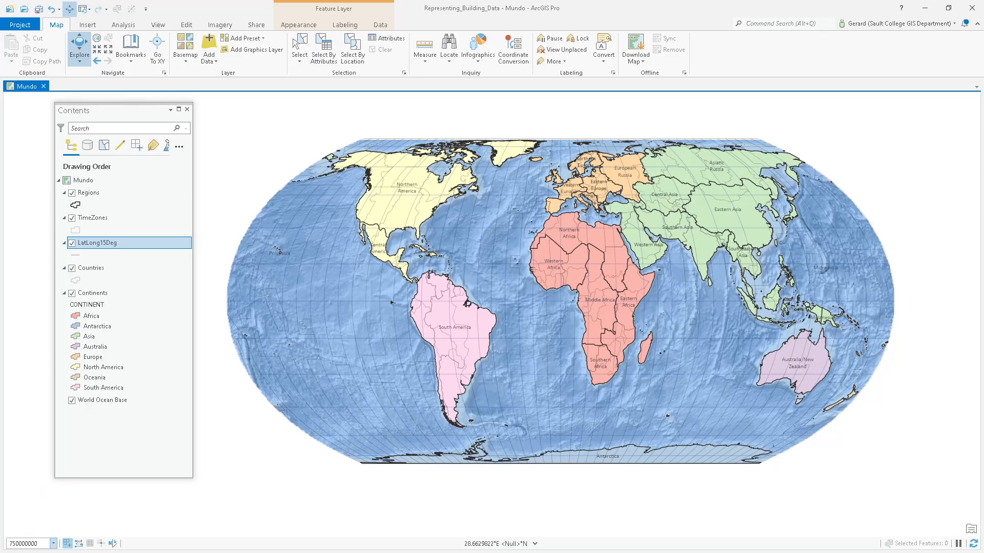
key("Return")
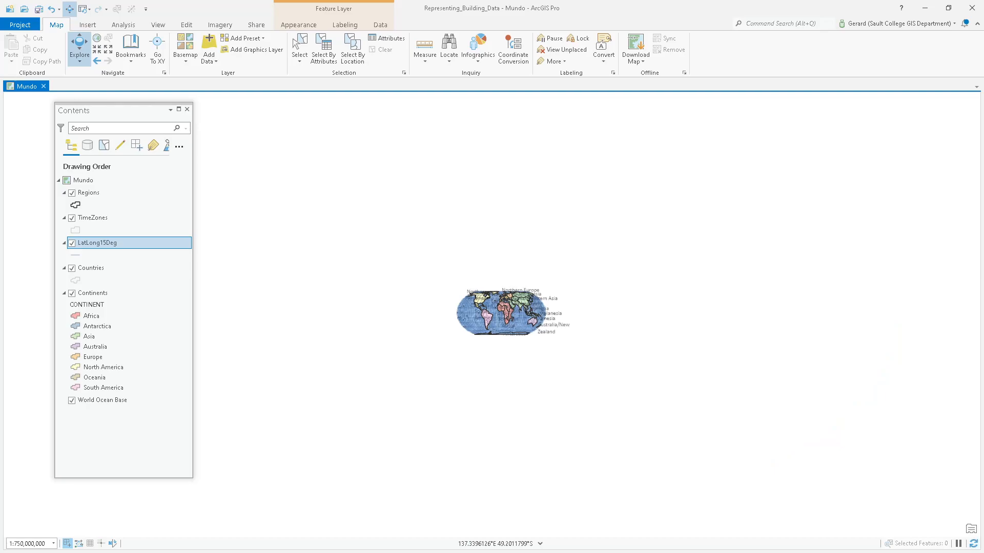
mouse_move(72, 545)
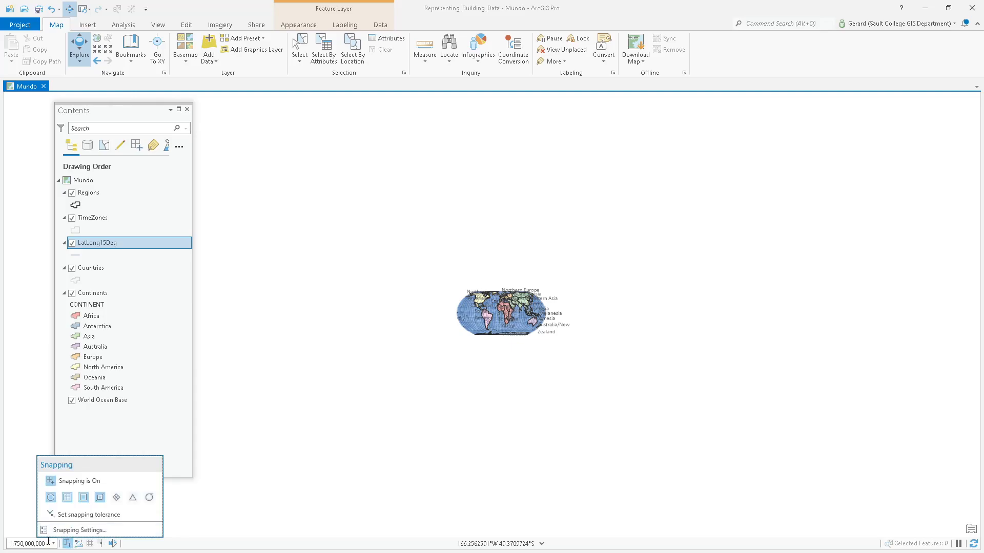
left_click(49, 543)
left_click(45, 544)
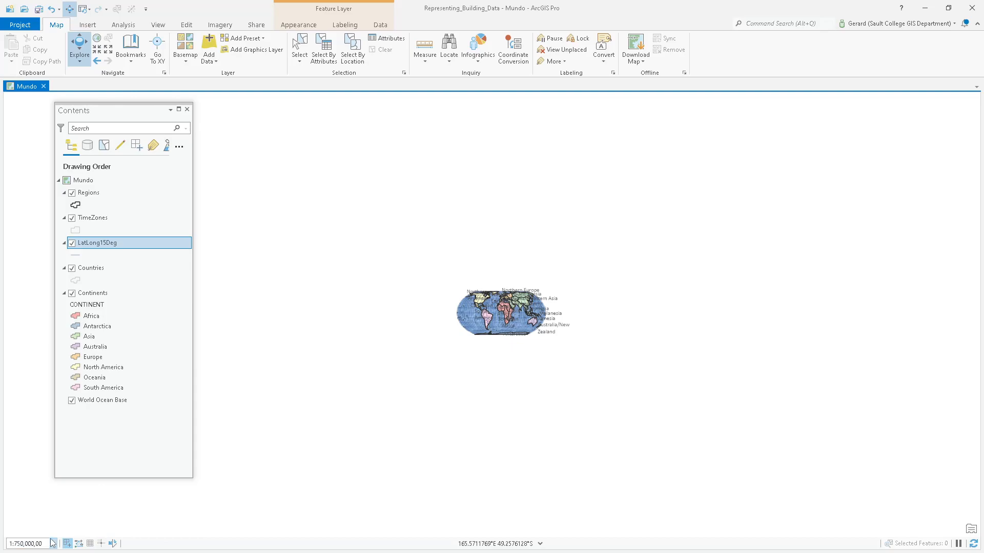
key("Return")
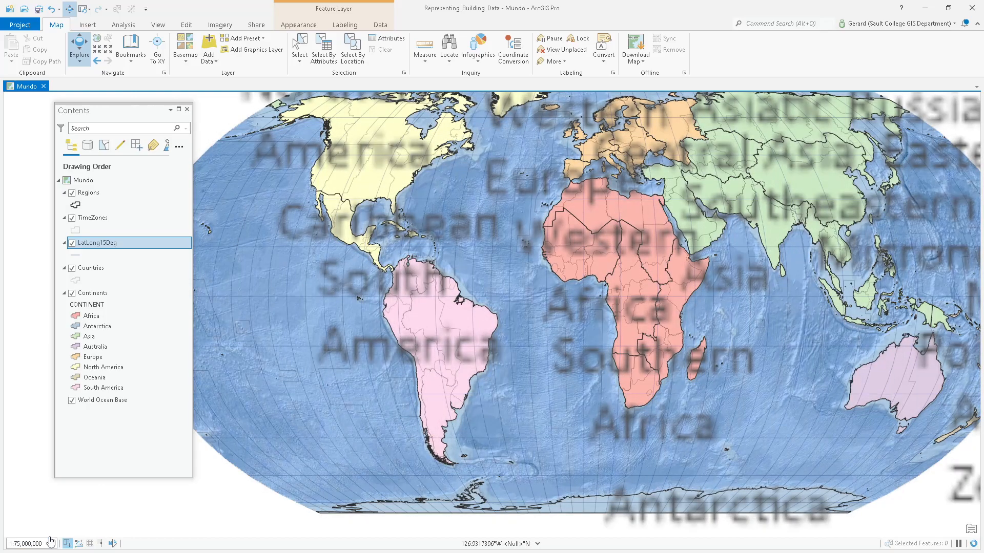
Narrow the floating Contents pane and shift it and the map apart so the pane does not cover the land features.
left_click_drag(566, 325, 492, 334)
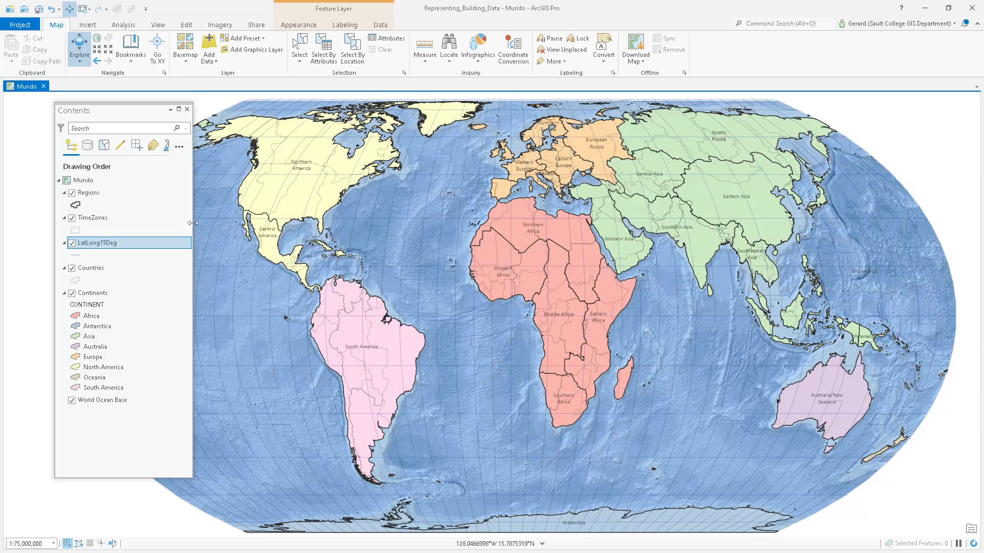
left_click_drag(191, 211, 156, 216)
left_click_drag(117, 110, 72, 121)
left_click_drag(484, 270, 506, 267)
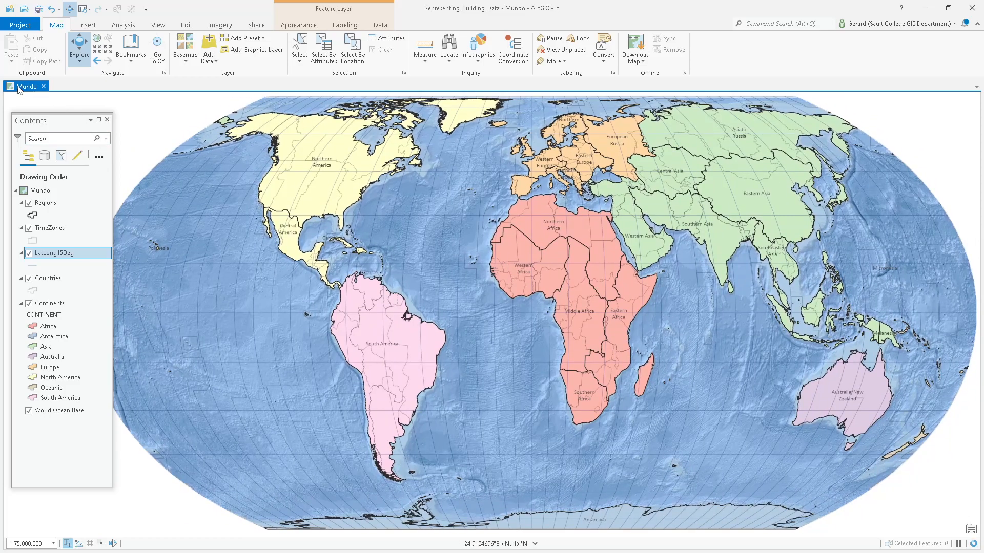
Float the Mundo map view in its own window with the Contents pane over it, and dock the view back.
left_click_drag(23, 89, 15, 180)
left_click(727, 183)
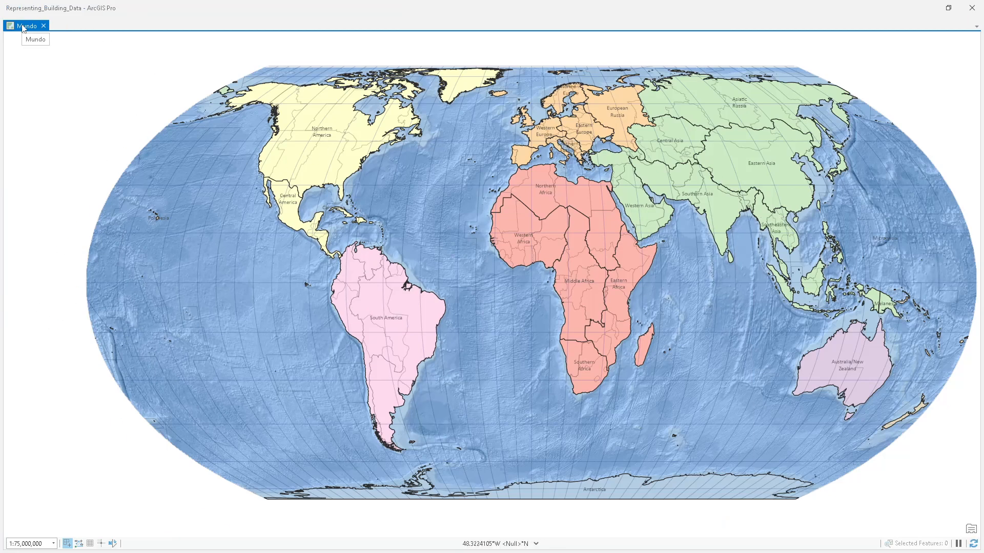
left_click_drag(23, 29, 39, 103)
double_click(501, 46)
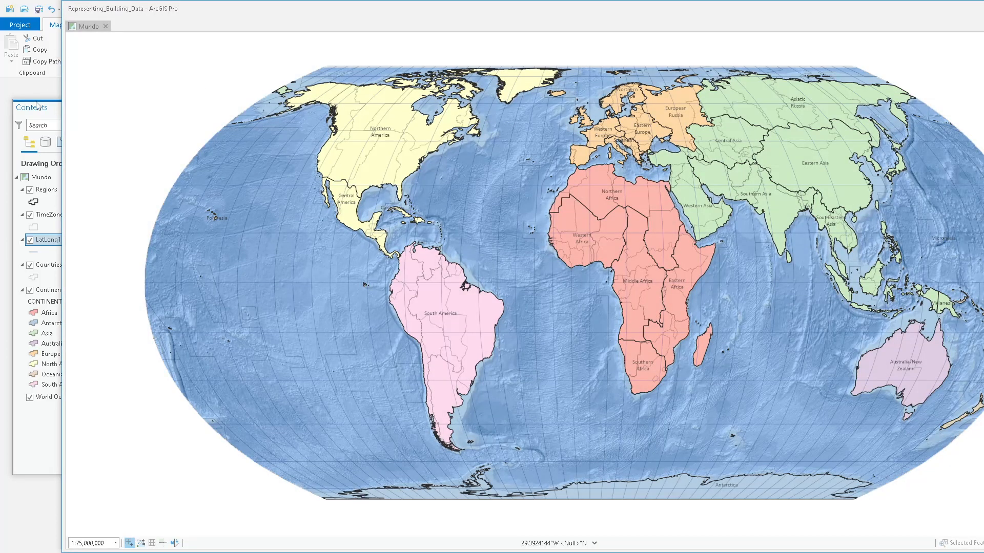
double_click(37, 107)
left_click_drag(66, 92, 1, 88)
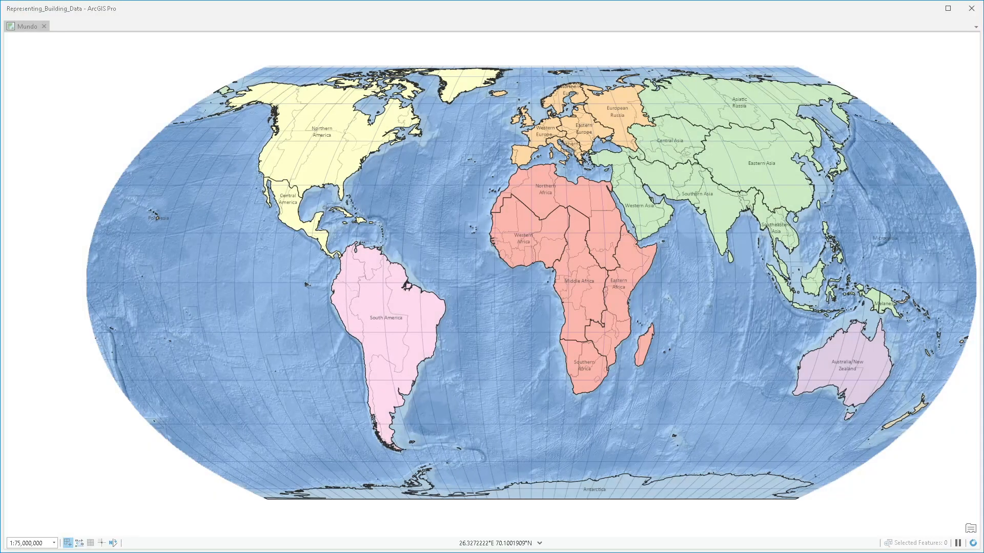
left_click_drag(0, 123, 90, 85)
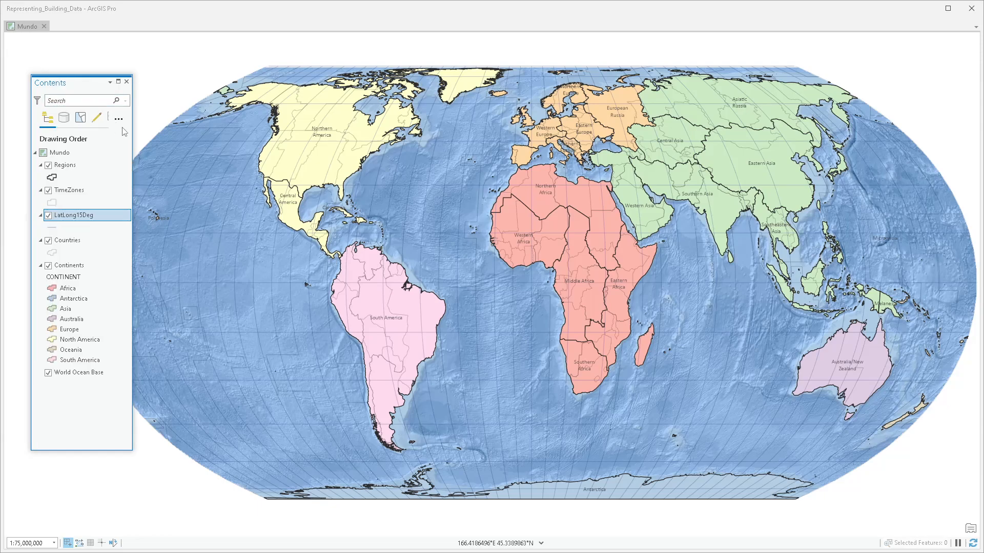
left_click_drag(845, 11, 491, 314)
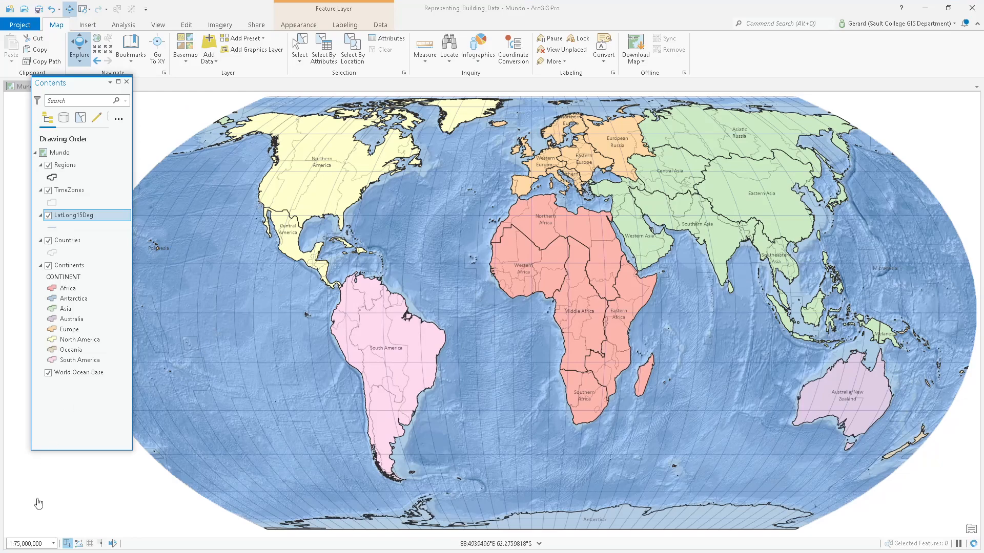
Set the Mundo map scale to 1:100,000,000.
left_click(49, 544)
type("1")
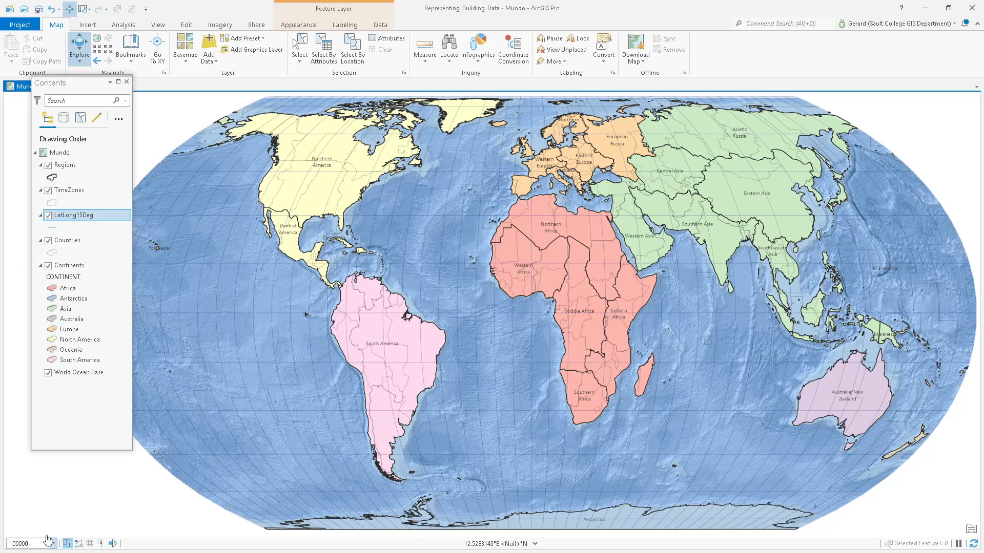
type("00,000,000")
key("Return")
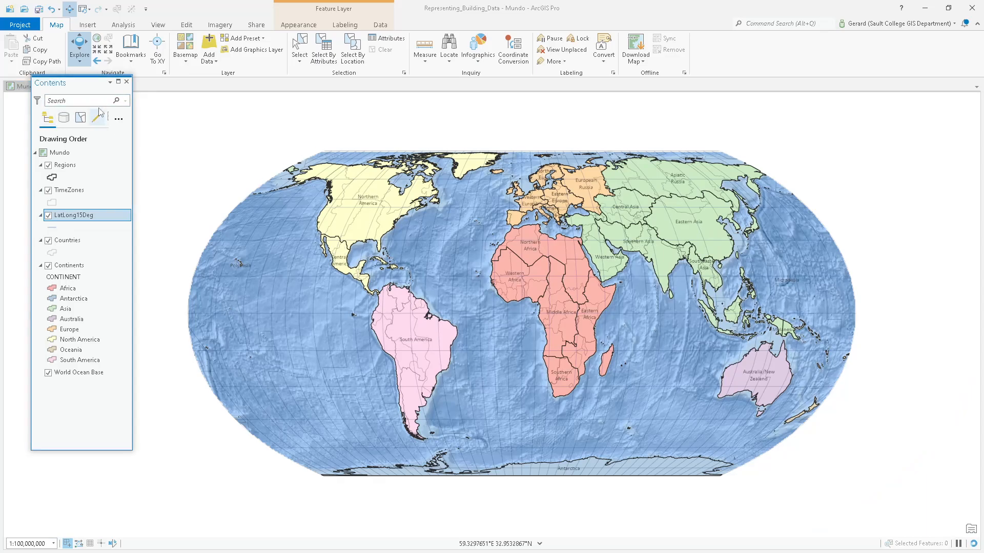
Move the floating Contents pane to an empty area beside the map and dismiss the Snipping Tool.
left_click_drag(83, 85, 118, 125)
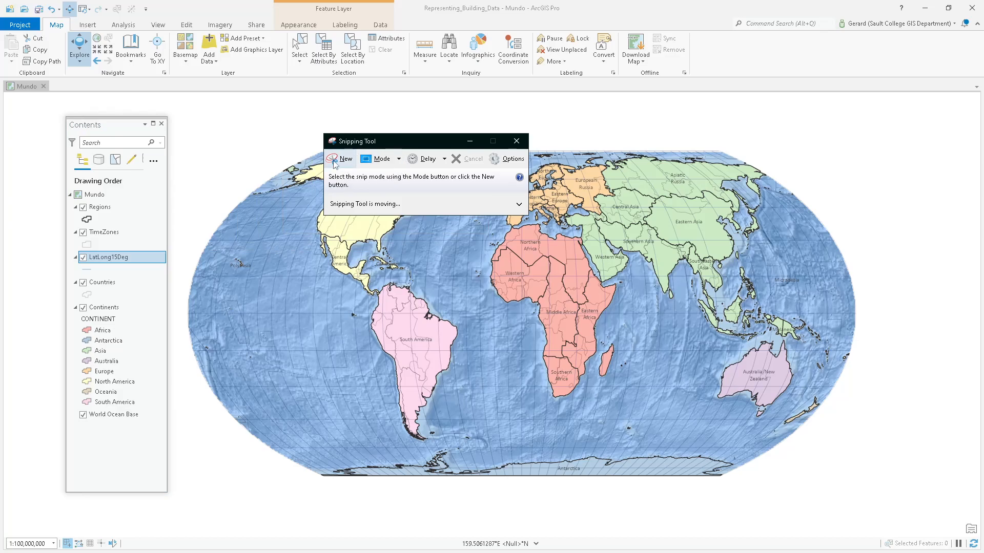
left_click_drag(389, 143, 465, 130)
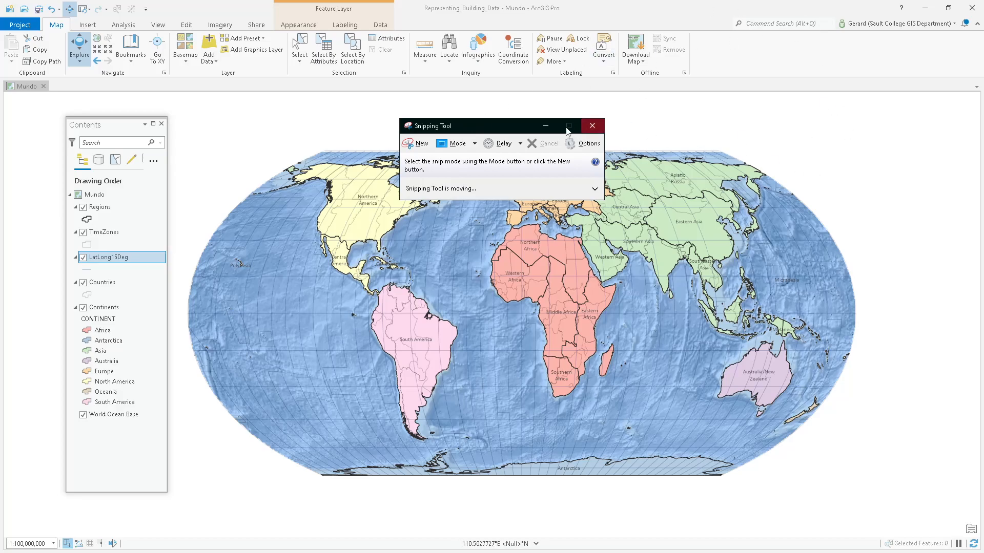
left_click(593, 127)
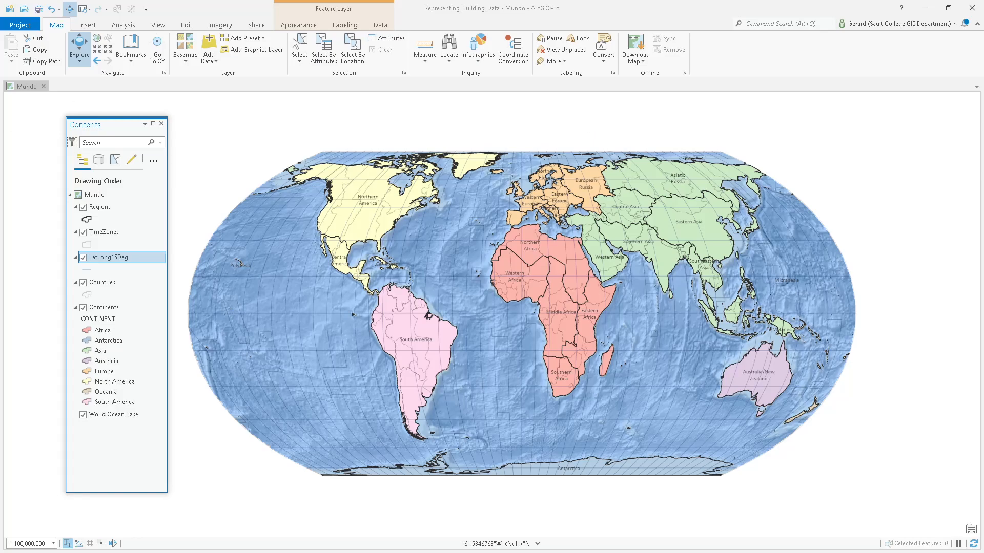
Switch to the Word lab document, paste the Contents pane capture into the box under step 11, and delete it.
key("alt+Tab")
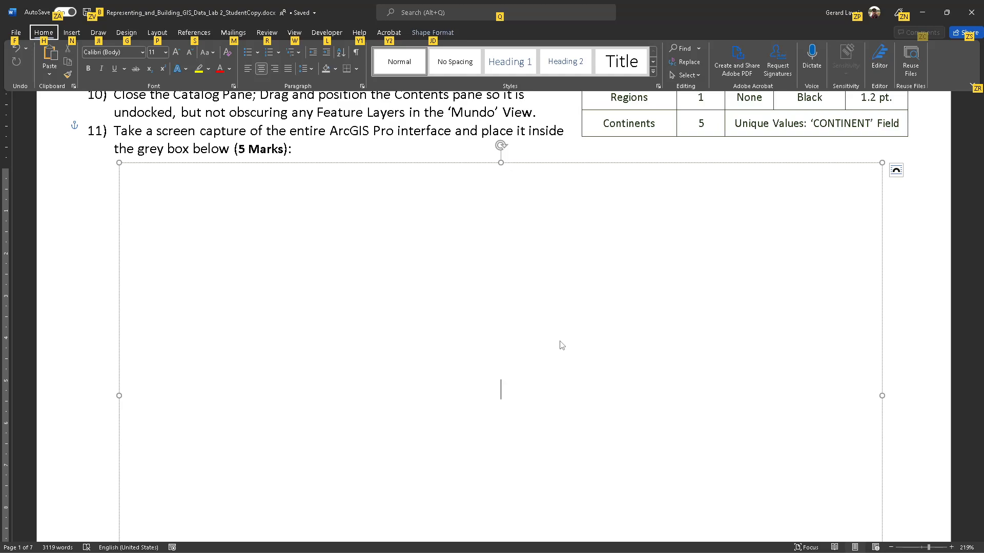
left_click(560, 341)
key("ctrl+v")
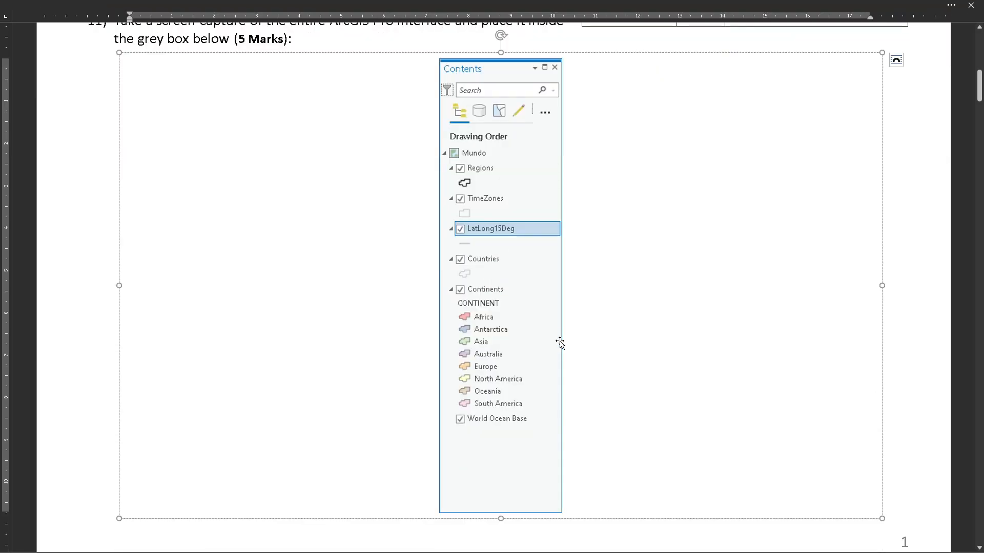
left_click(532, 212)
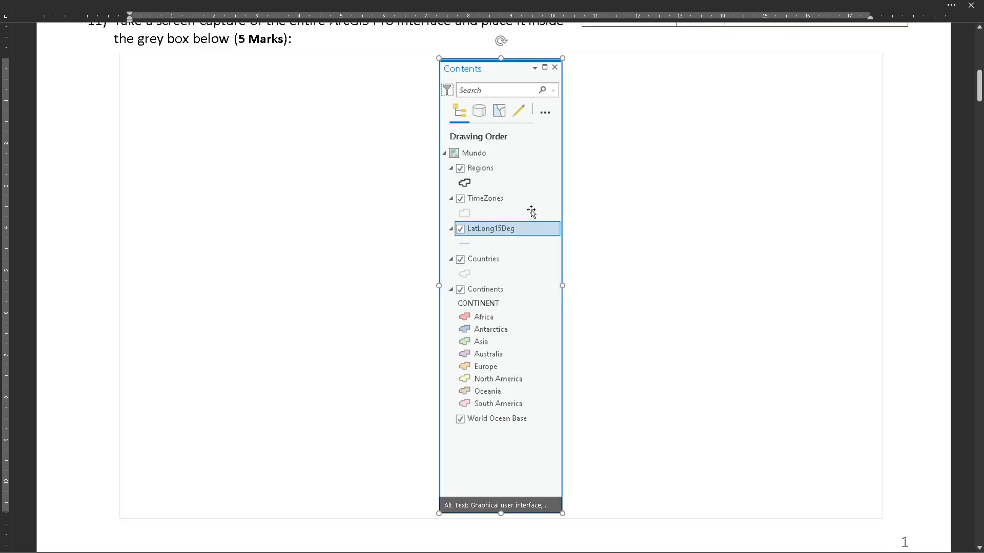
key("Delete")
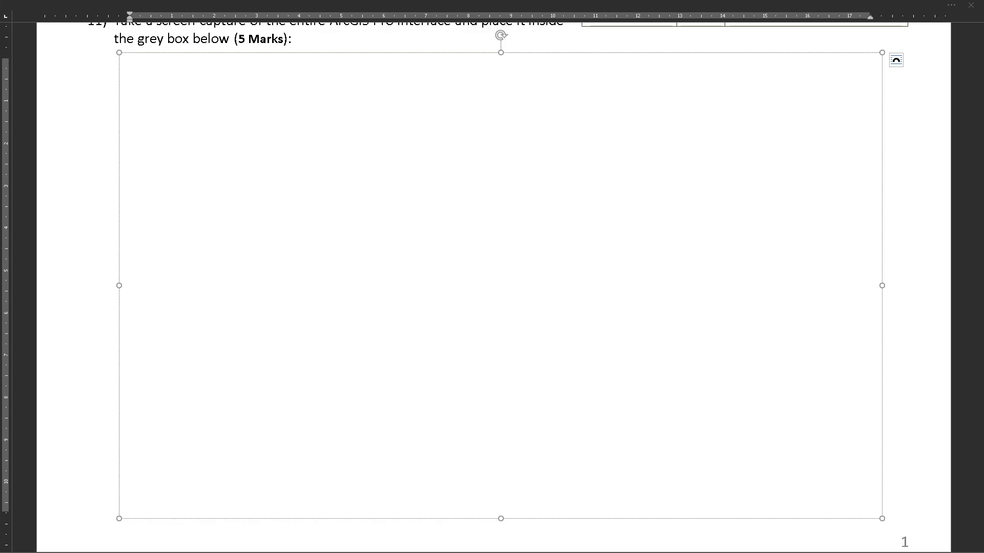
Dock the Contents pane in ArcGIS Pro and paste a capture of the entire interface into the box under step 11 in Word.
key("alt+Tab")
left_click_drag(117, 125, 19, 320)
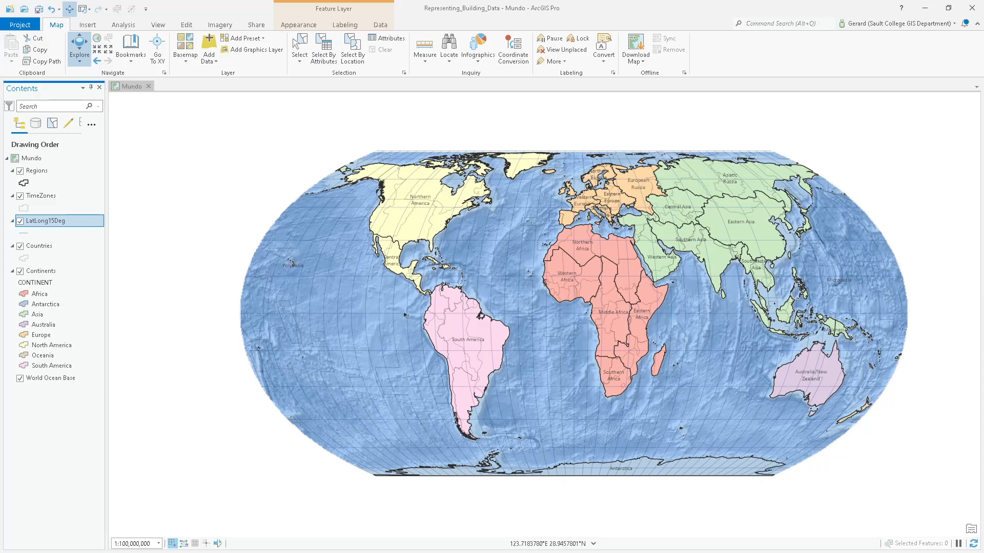
key("alt+Tab")
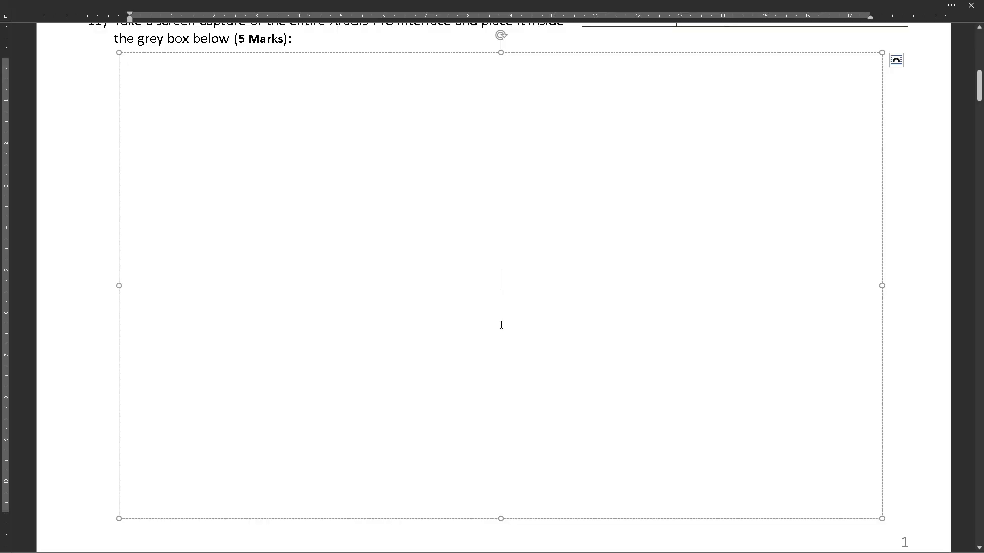
key("ctrl+v")
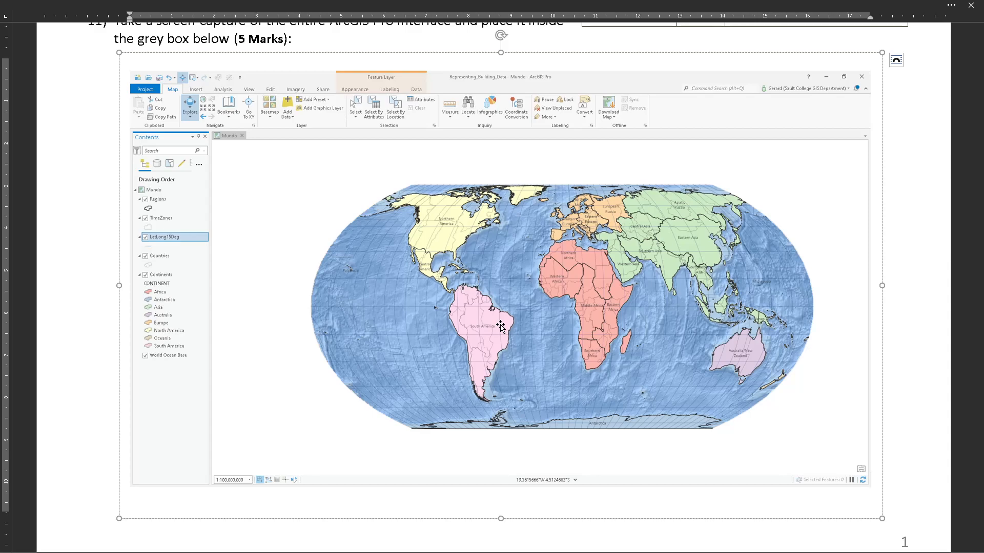
Consult the step 12 table, switch to ArcGIS Pro and add the Cities feature class from World.gdb's Demographics dataset to the Mundo map.
scroll(501, 326, "up", 3)
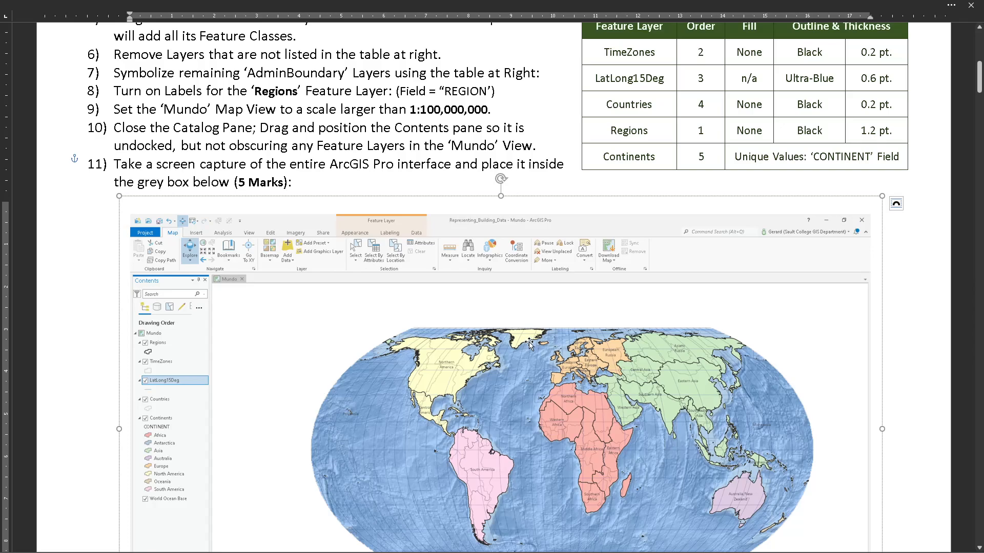
scroll(530, 344, "down", 15)
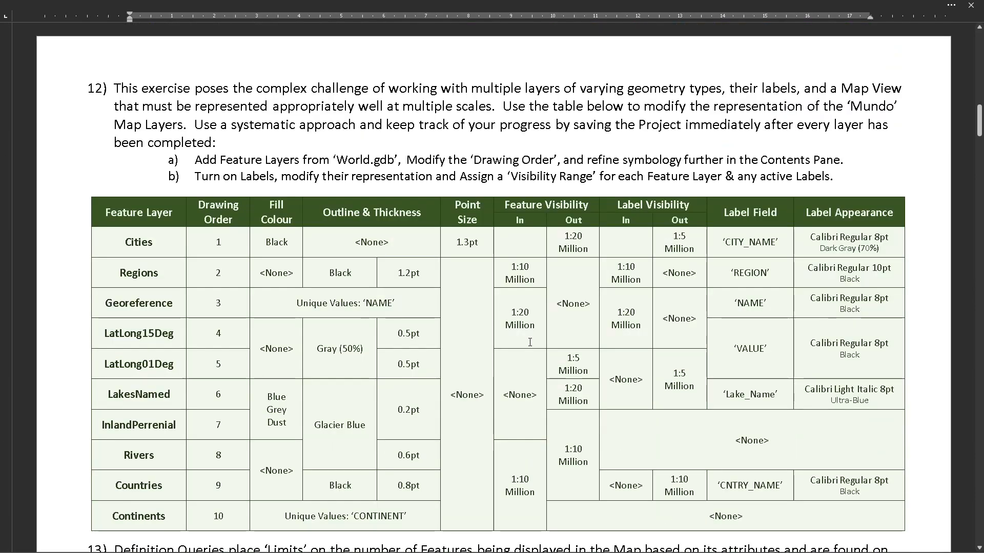
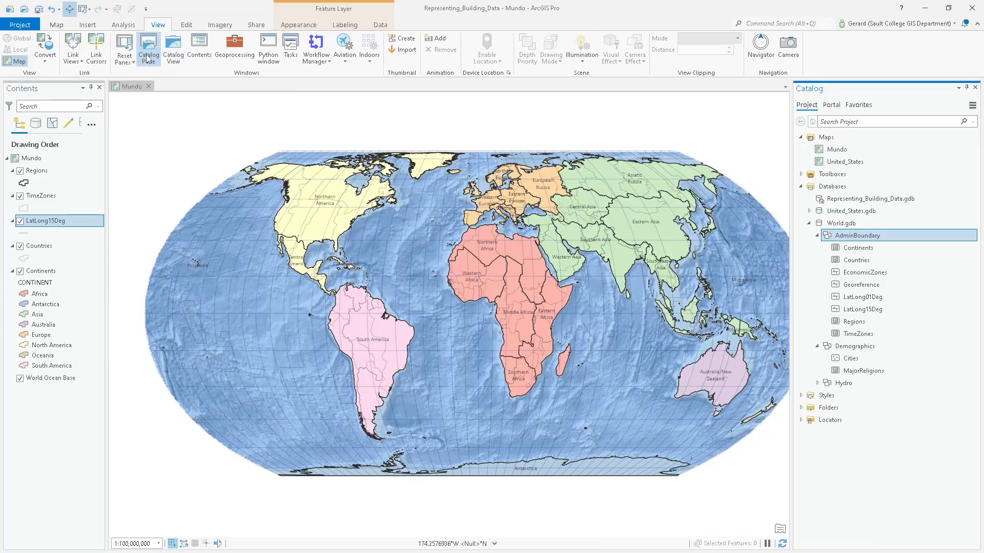
left_click_drag(609, 205, 533, 238)
scroll(505, 244, "up", 5)
scroll(505, 244, "down", 5)
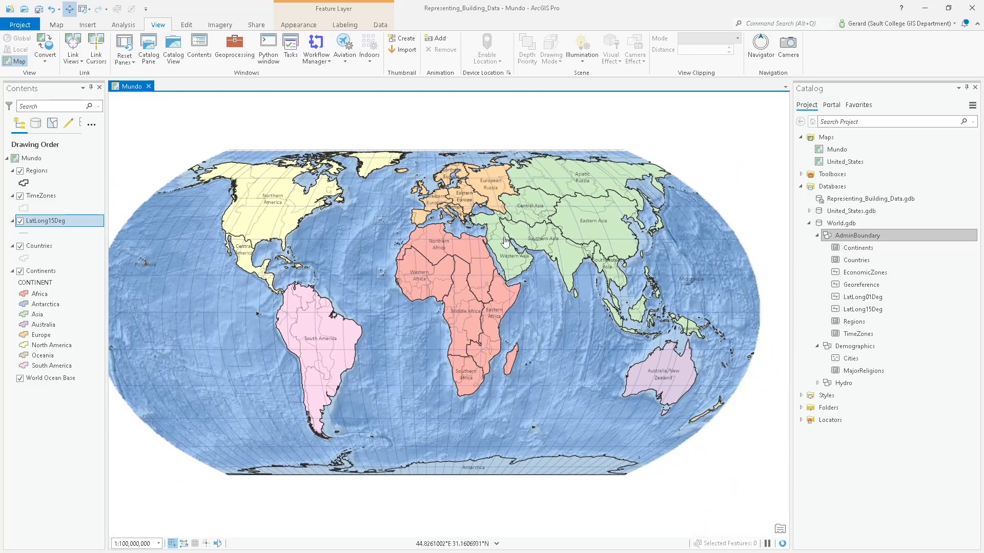
left_click(881, 236)
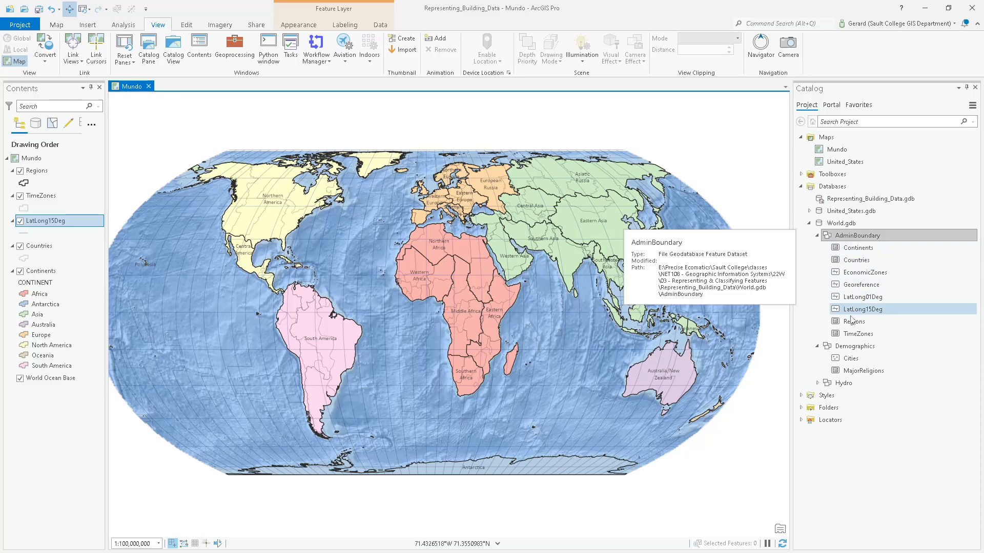
left_click_drag(851, 359, 619, 144)
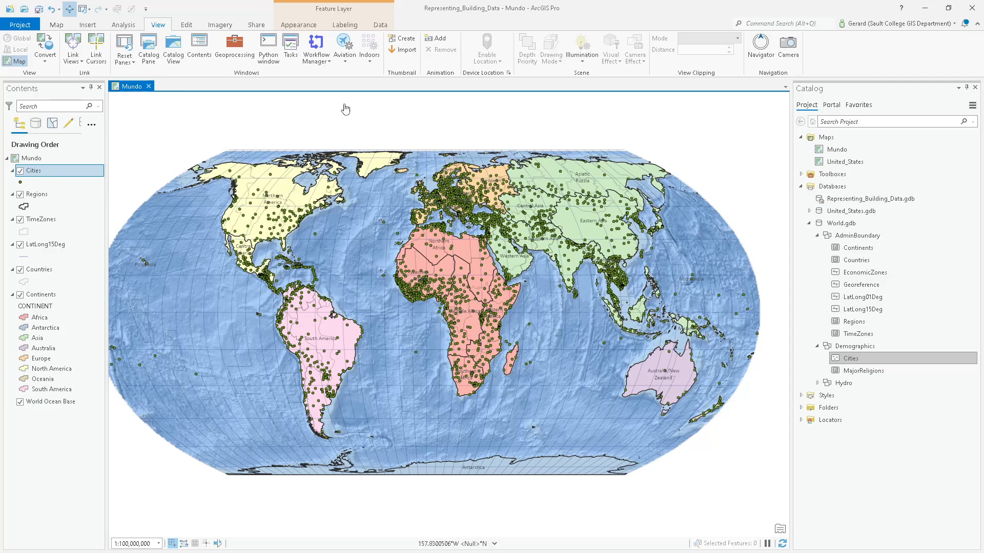
left_click(296, 26)
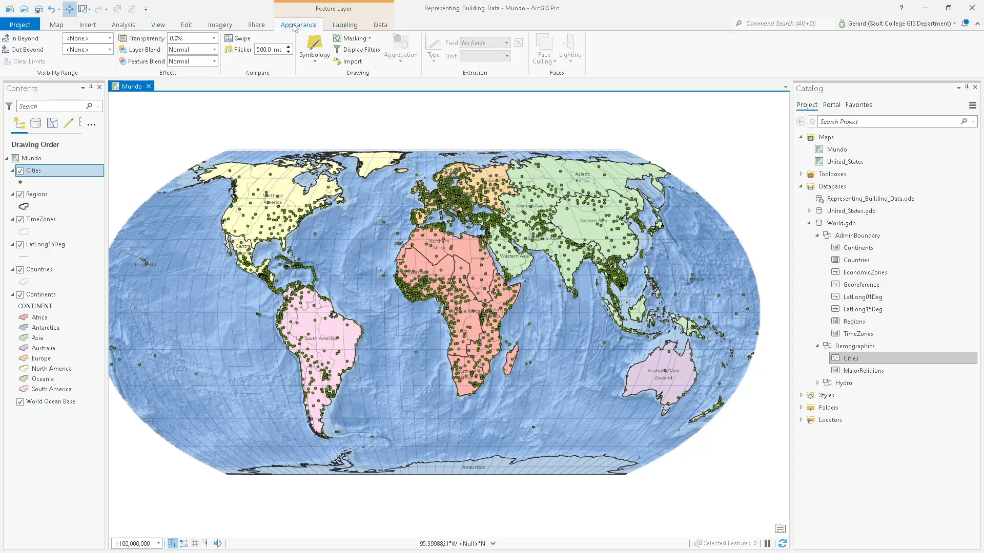
left_click(315, 59)
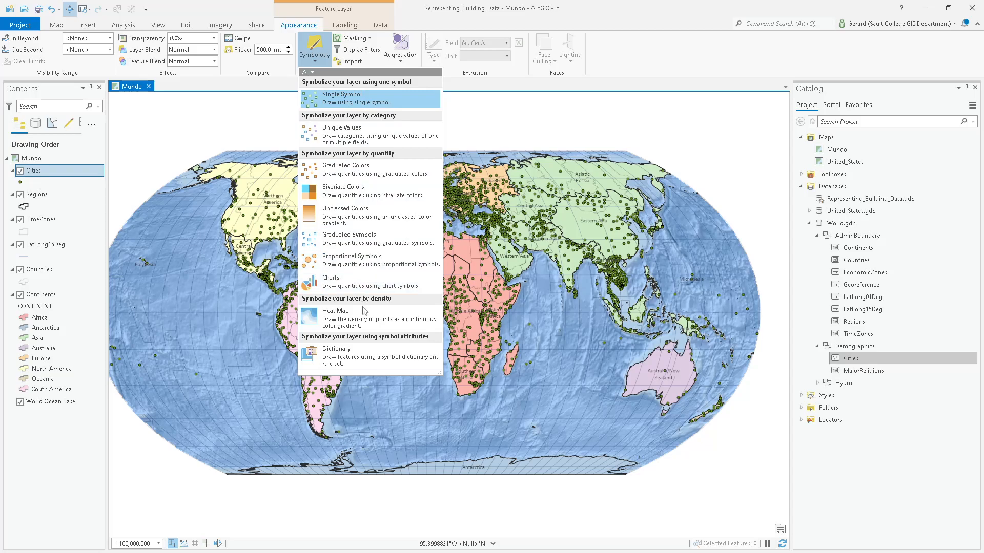
left_click(253, 107)
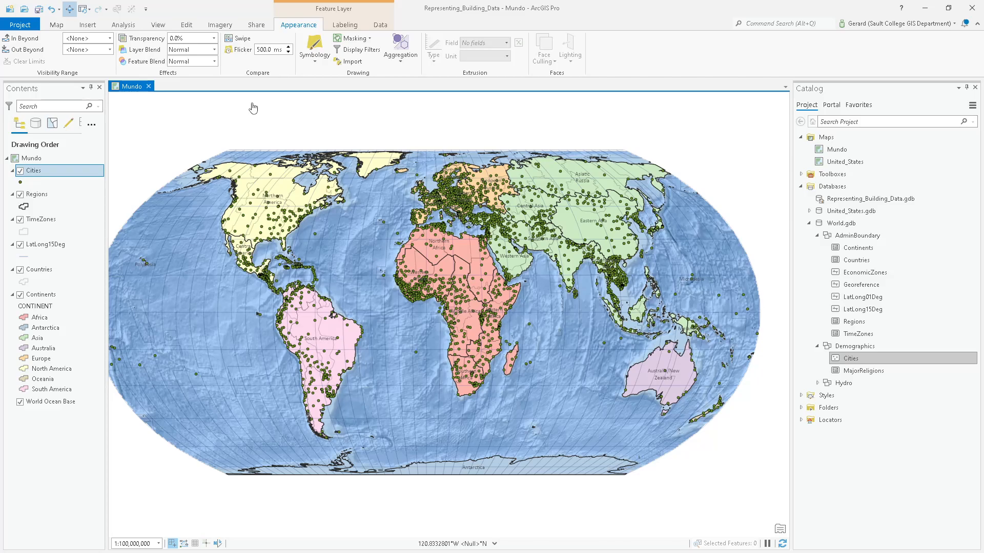
Format the Cities point symbol with a near-black fill colour and no outline colour.
right_click(45, 174)
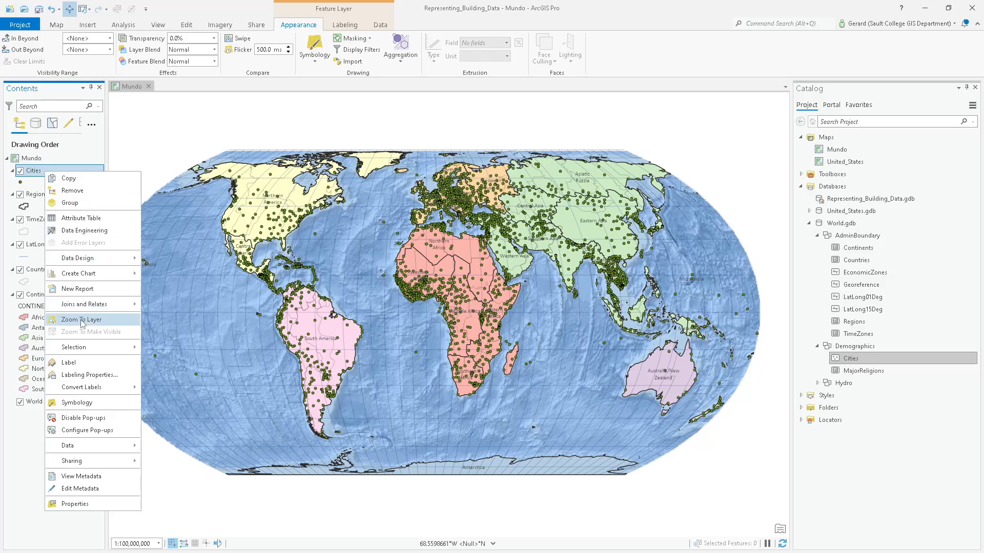
left_click(71, 403)
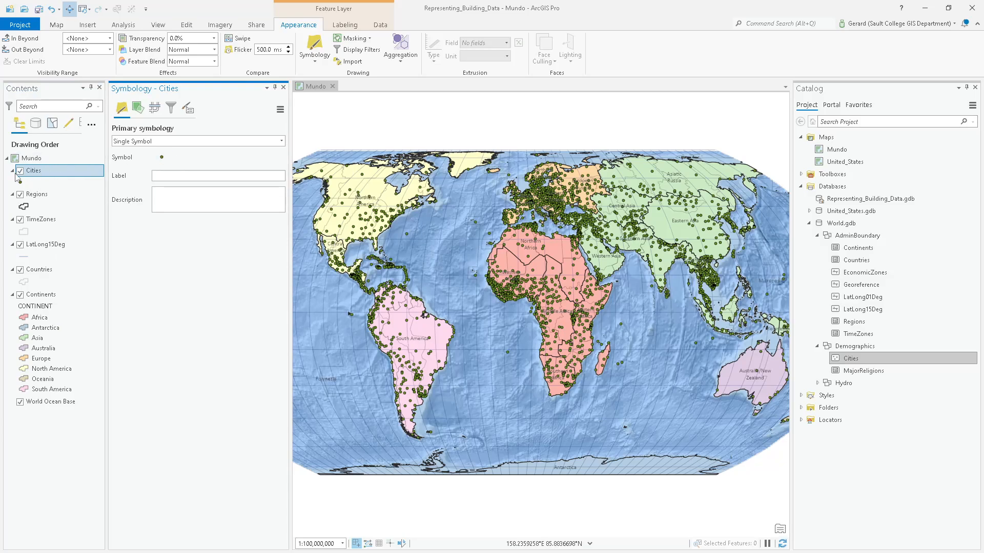
left_click(162, 157)
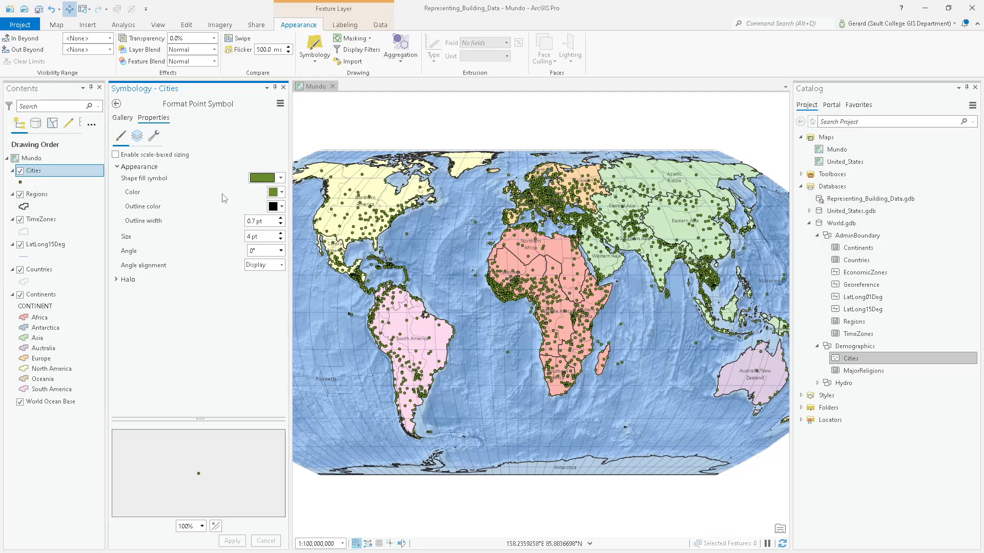
left_click(281, 193)
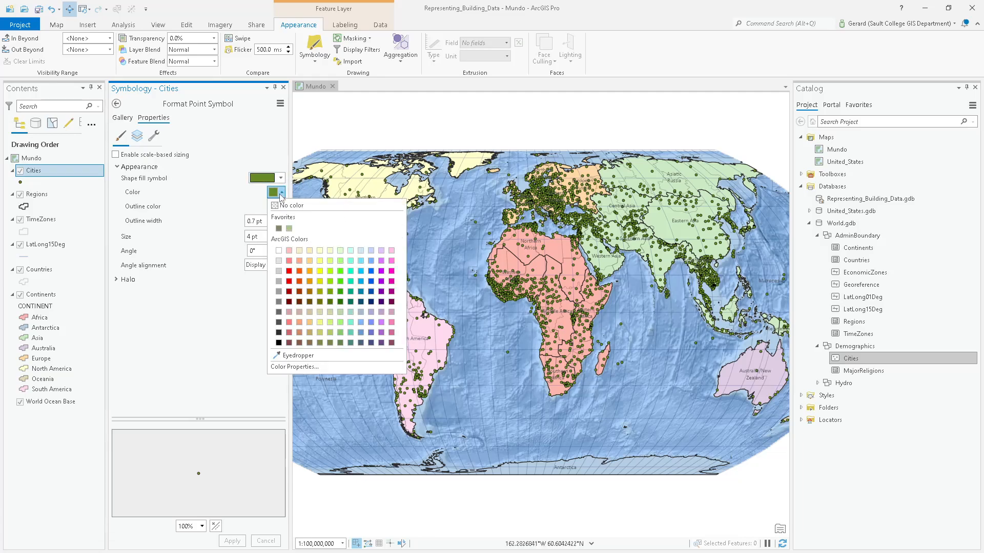
left_click(279, 332)
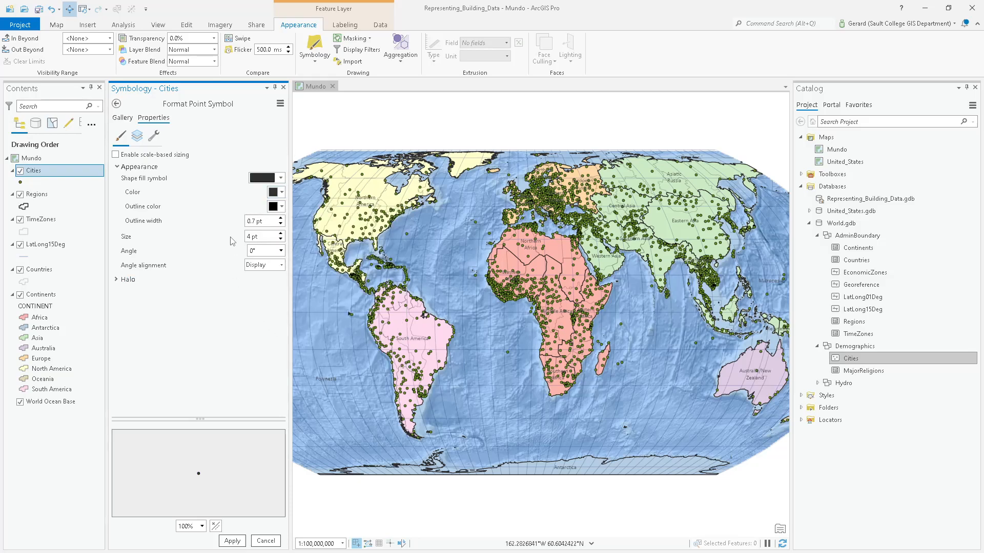
left_click(281, 207)
left_click(289, 220)
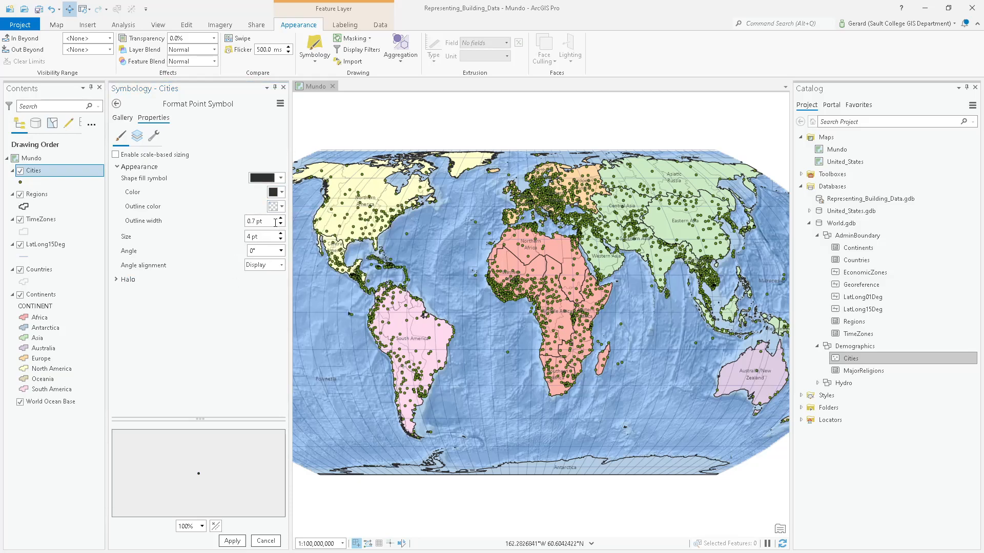
Set the Cities symbol's outline width to 0 pt and its size to 1.3 pt, and apply the changes.
left_click(262, 220)
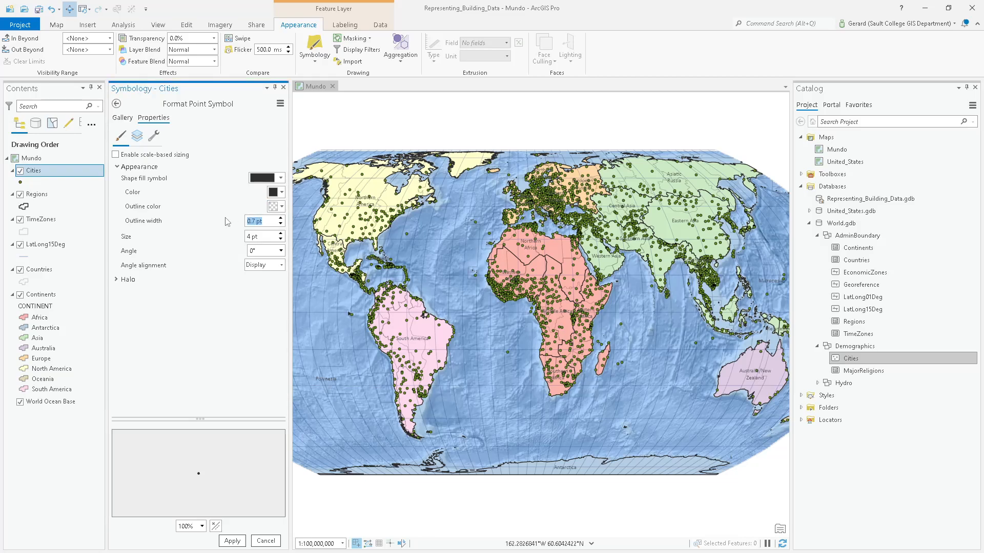
left_click(281, 224)
left_click(281, 233)
left_click(280, 233)
type("1.3")
left_click(232, 541)
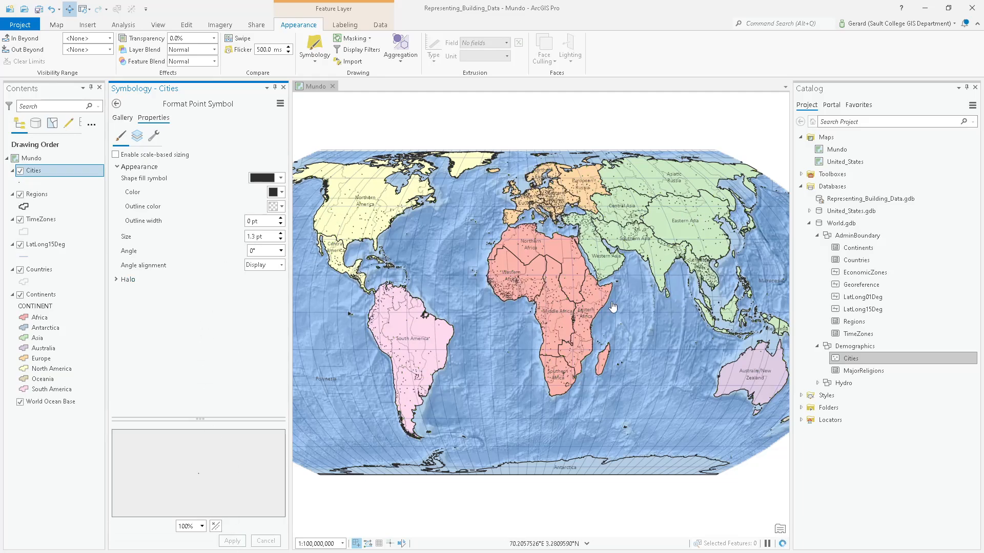
Turn on the labels of the Cities layer to preview them over West Africa and turn them off again.
scroll(507, 287, "up", 5)
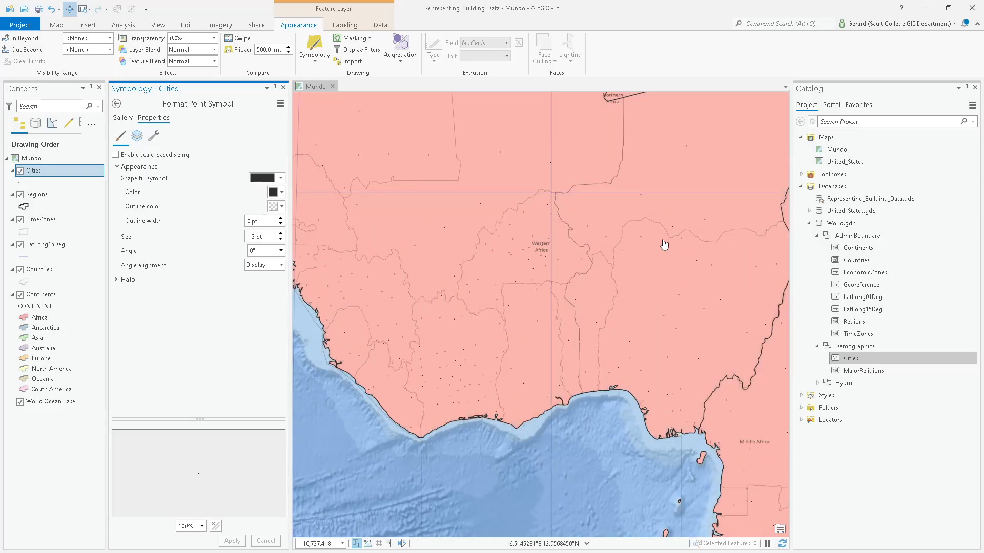
right_click(35, 173)
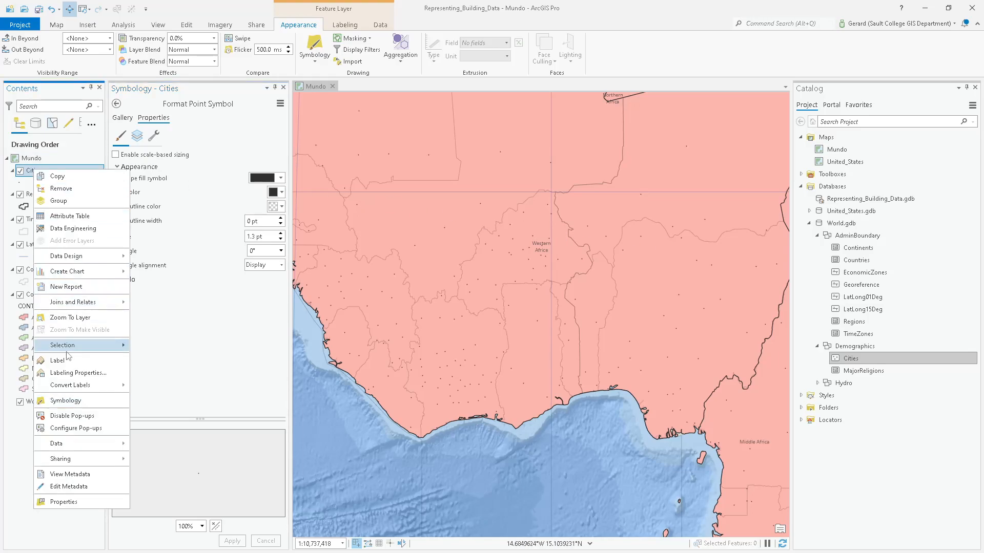
left_click(58, 361)
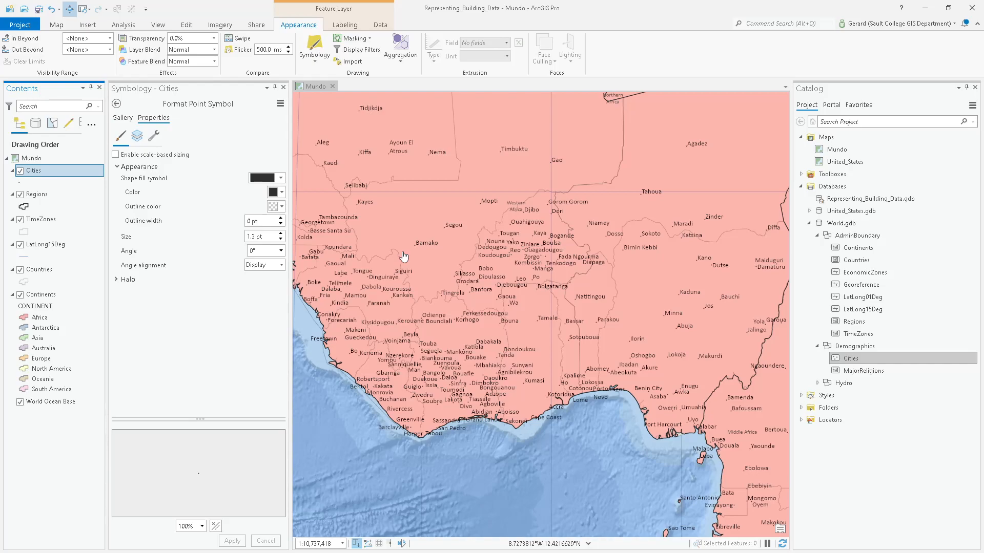
right_click(35, 172)
left_click(57, 361)
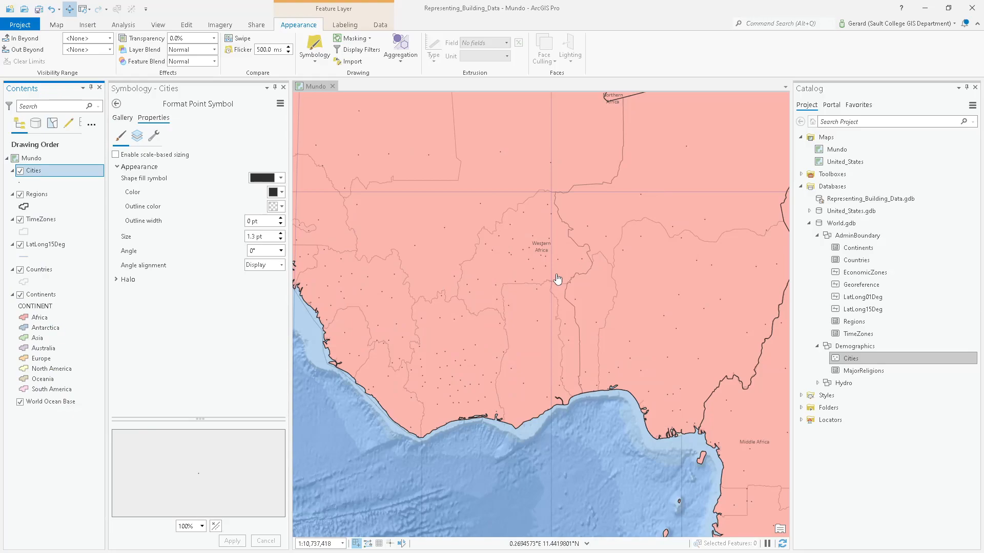
Limit the visibility range of the Cities layer by setting Out Beyond to 1:20,000,000.
scroll(557, 279, "down", 2)
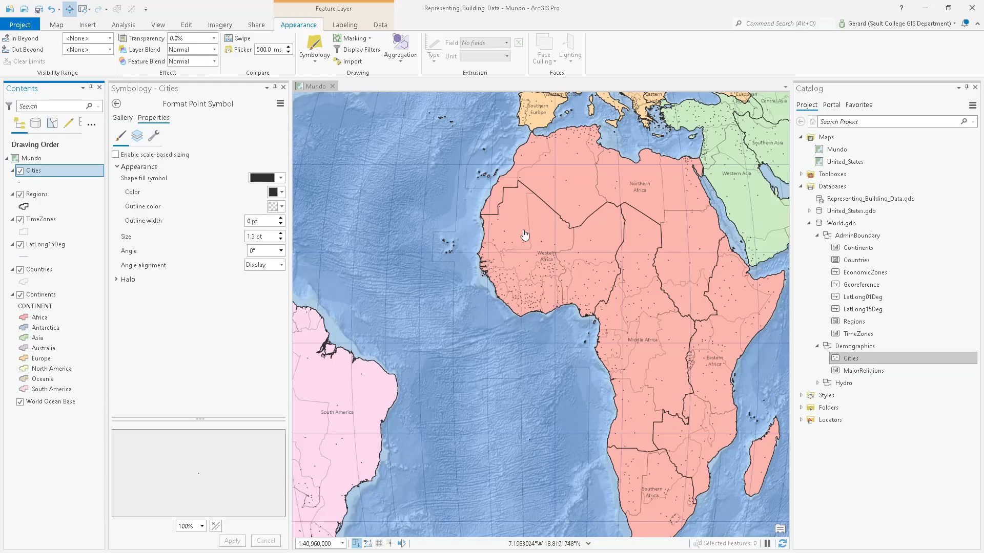
left_click_drag(525, 235, 467, 237)
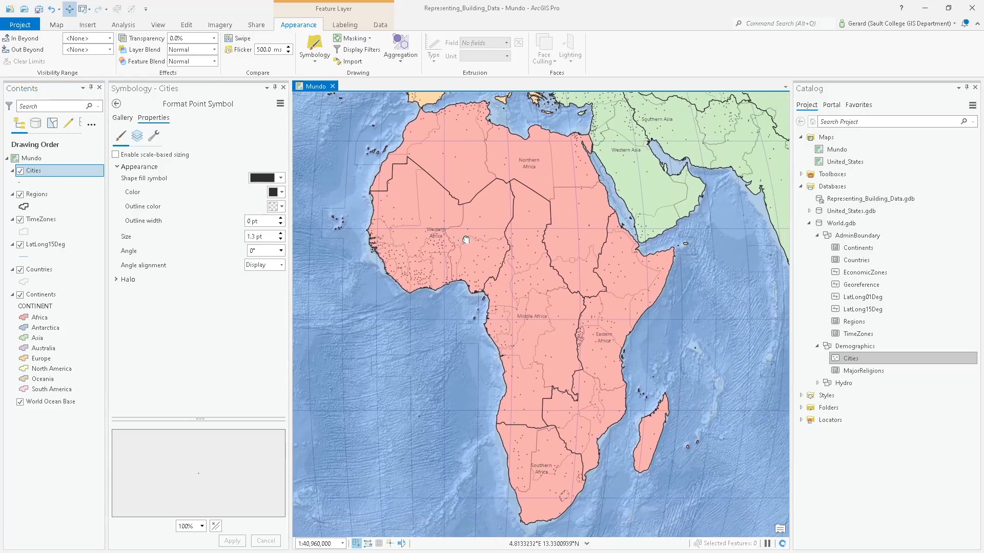
scroll(467, 237, "down", 3)
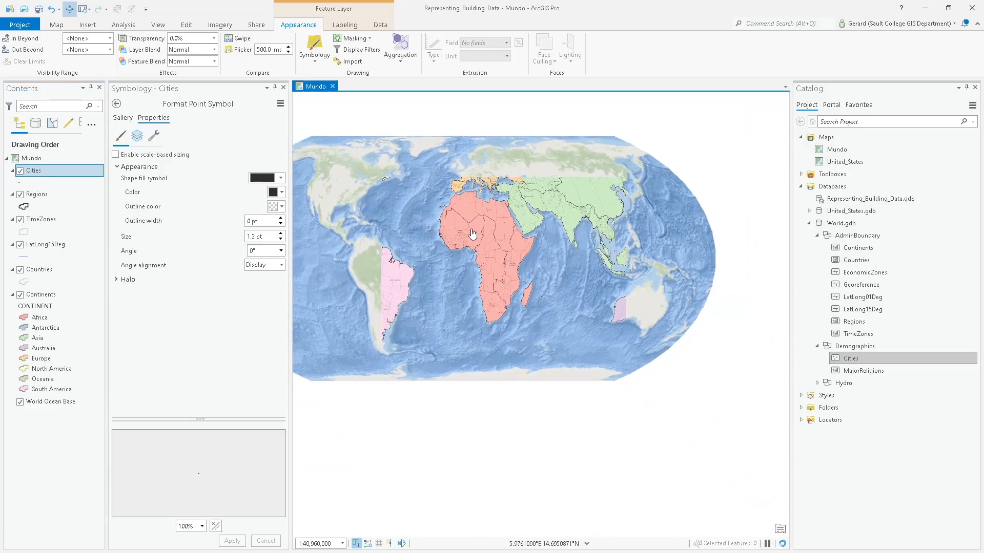
left_click_drag(502, 228, 553, 267)
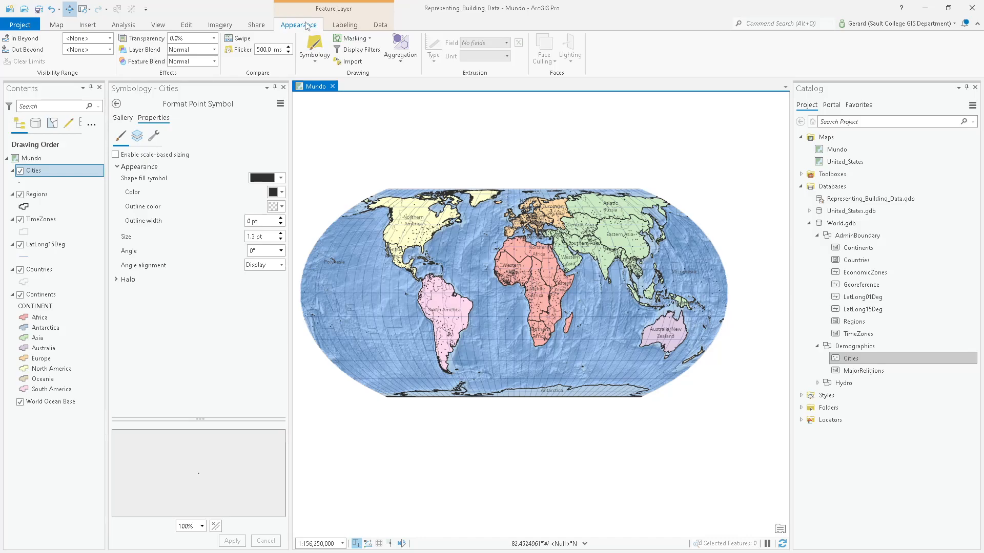
left_click(110, 50)
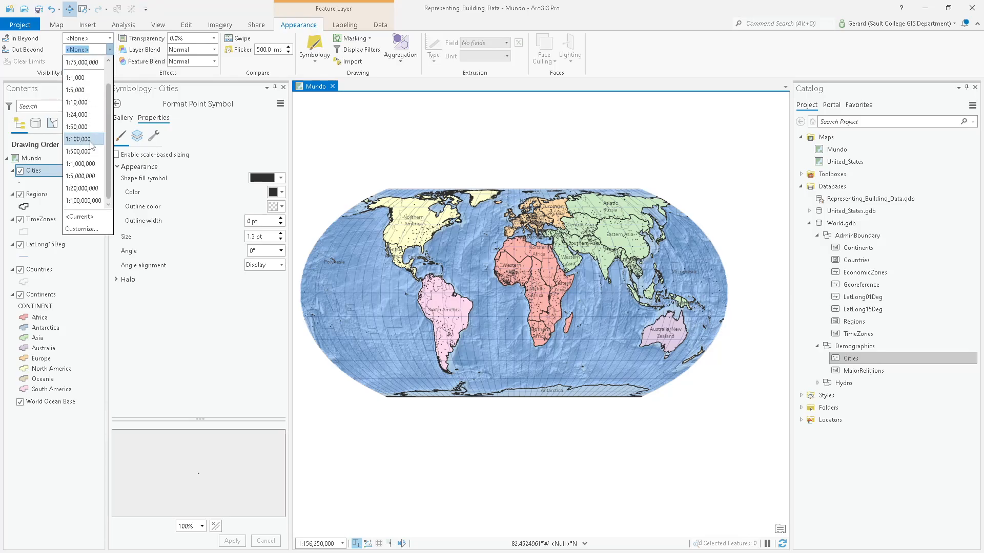
scroll(86, 188, "down", 1)
left_click(86, 188)
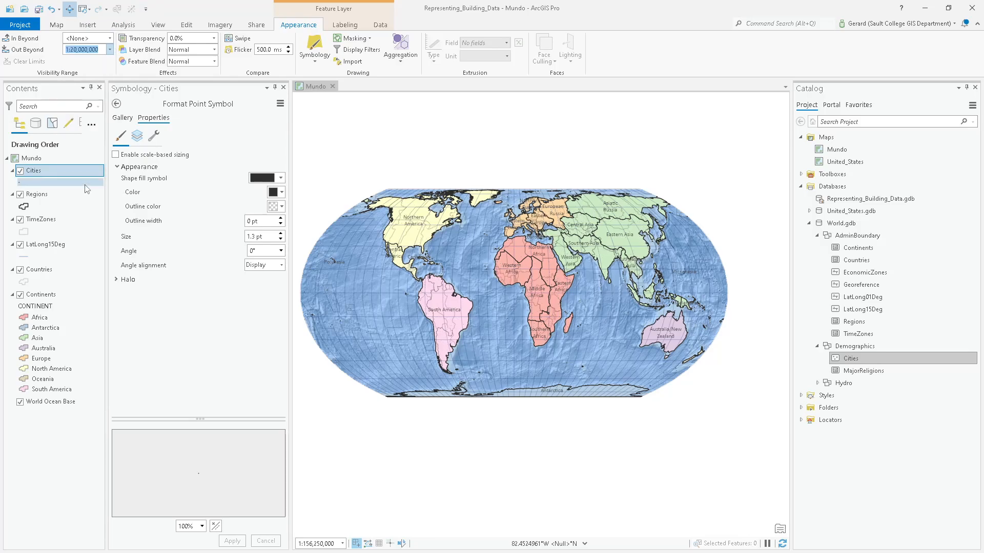
mouse_move(555, 266)
left_mouse_down()
mouse_move(577, 240)
mouse_move(552, 265)
left_mouse_up()
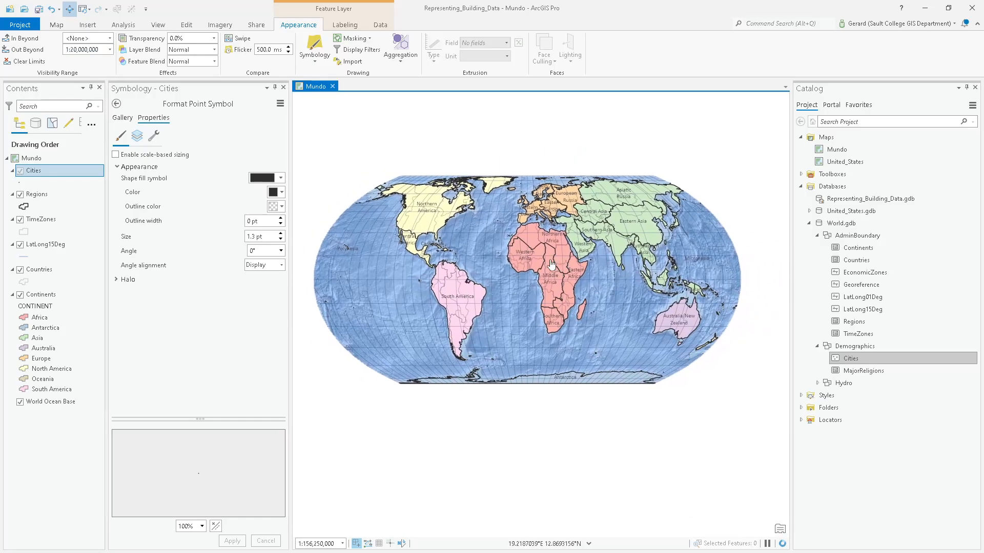
Examine the city points in northeastern Africa up close, and switch to the Word lab document to check the Cities label requirements.
scroll(527, 265, "up", 3)
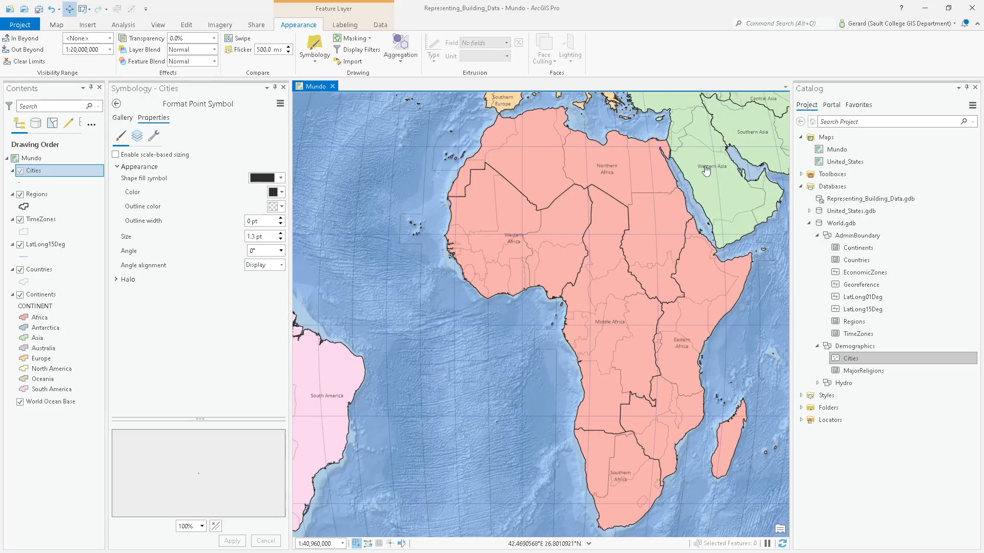
scroll(706, 170, "up", 3)
left_click_drag(517, 222, 500, 358)
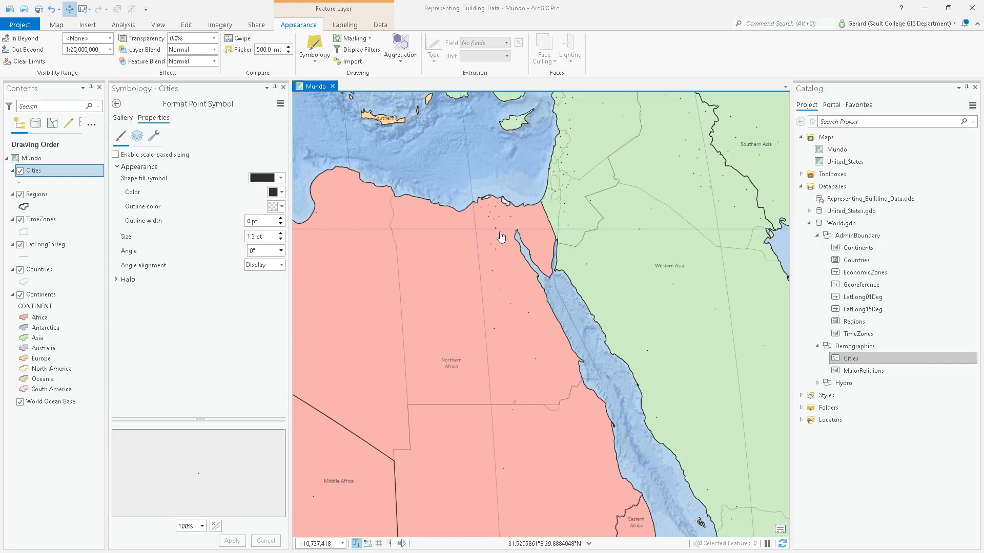
key("alt+Tab")
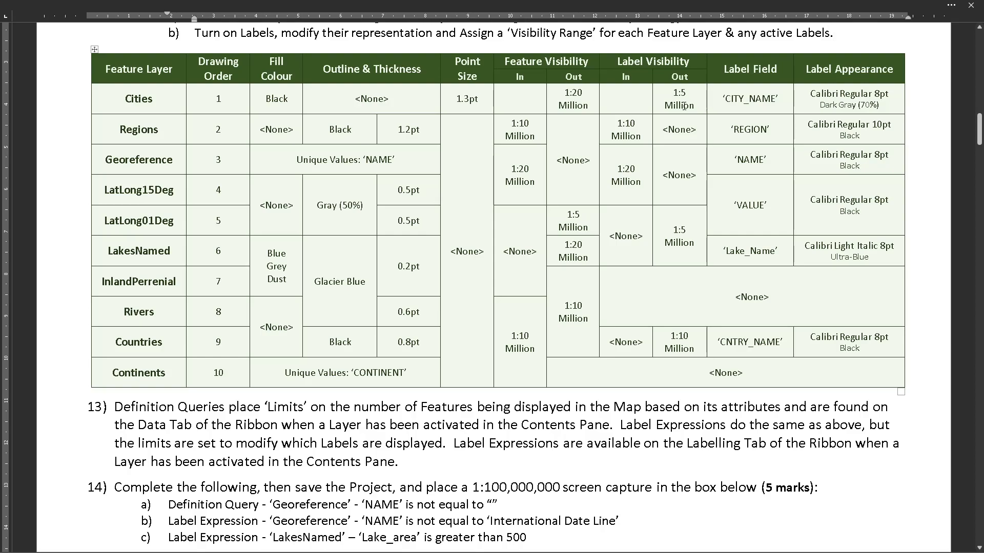
left_click_drag(673, 92, 695, 106)
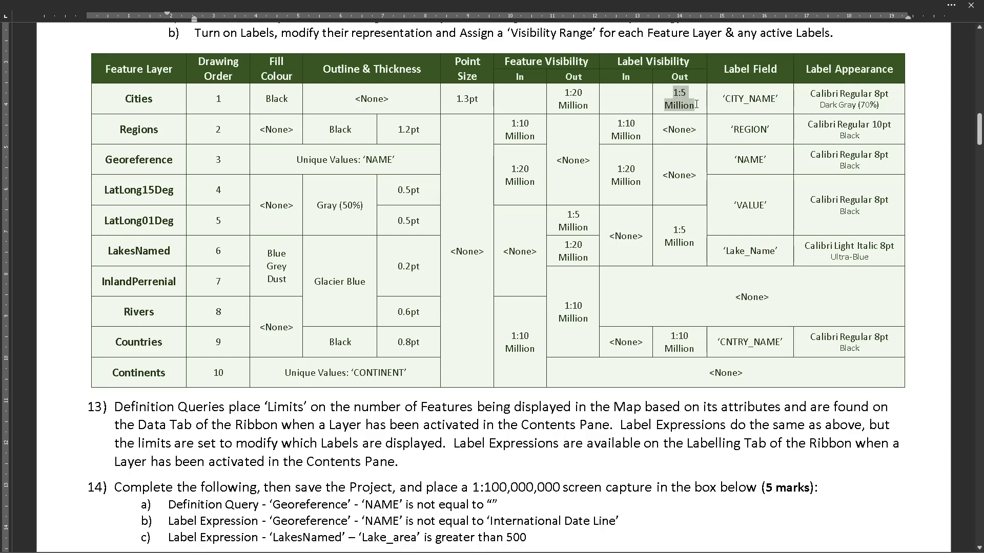
left_click(700, 104)
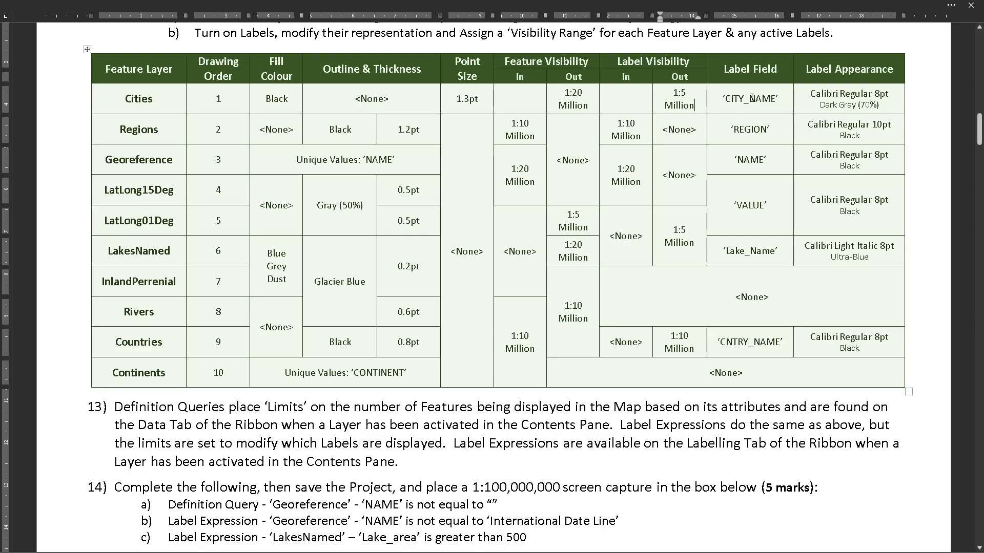
right_click(881, 91)
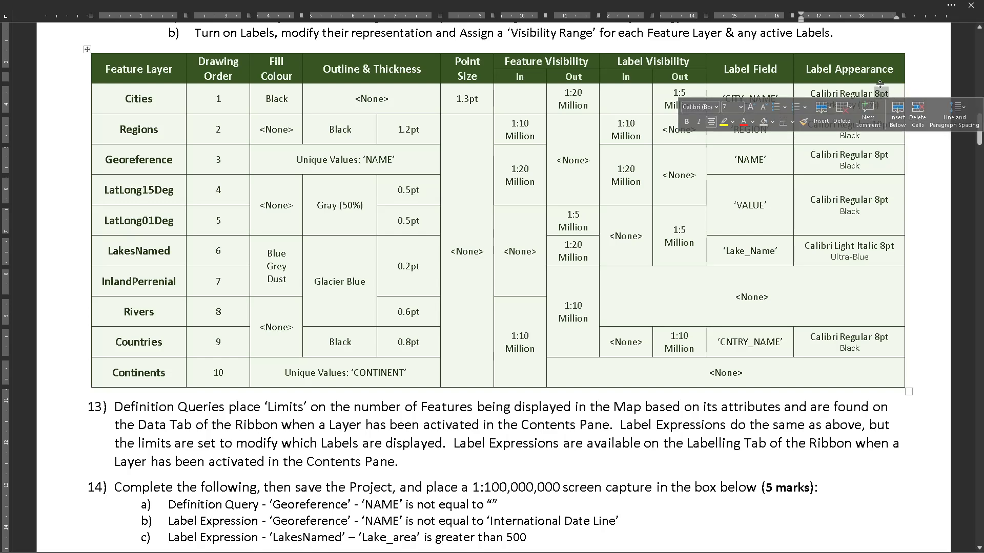
left_click(880, 92)
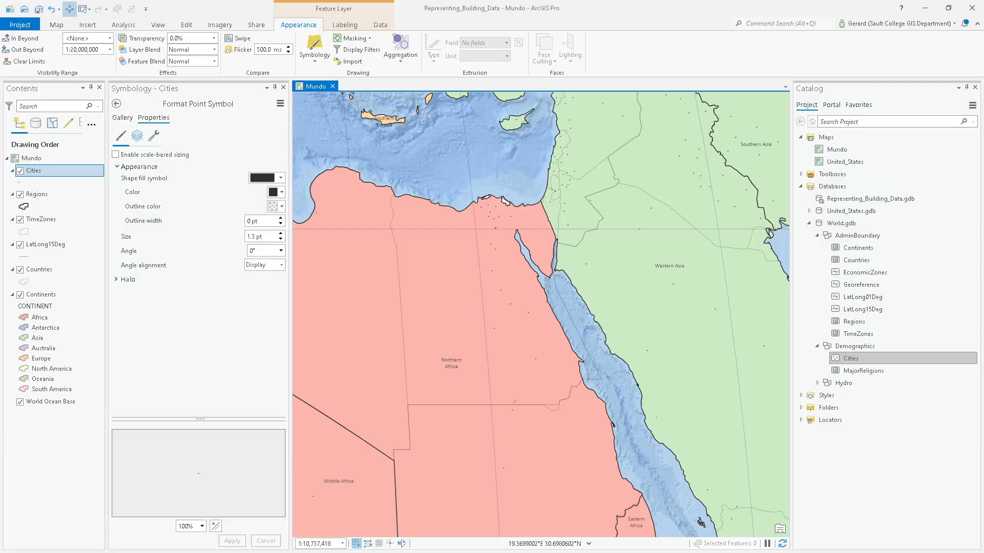
In ArcGIS Pro, set the Cities labels' Out Beyond visibility limit to 1:5,000,000 and turn on labeling for the layer.
left_click_drag(527, 220, 511, 276)
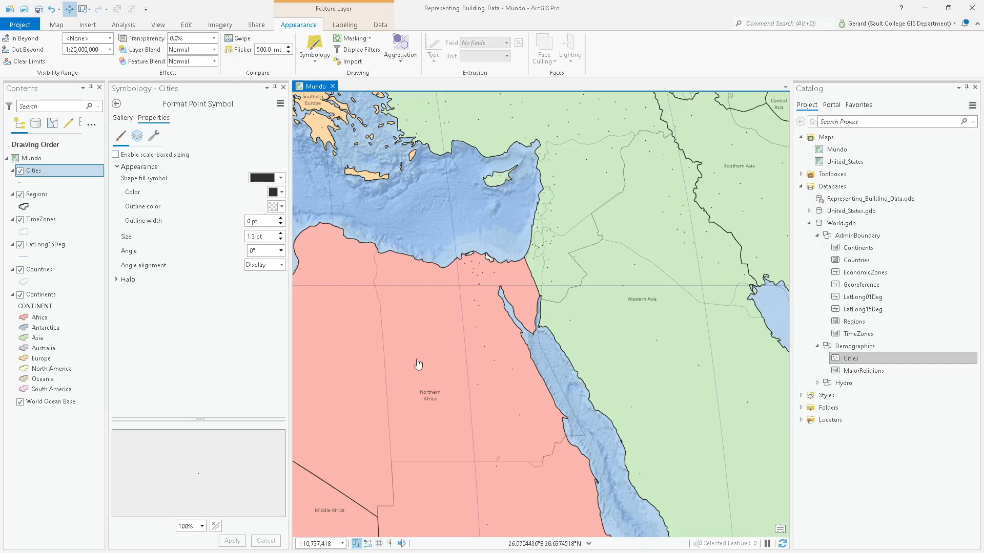
scroll(440, 339, "up", 3)
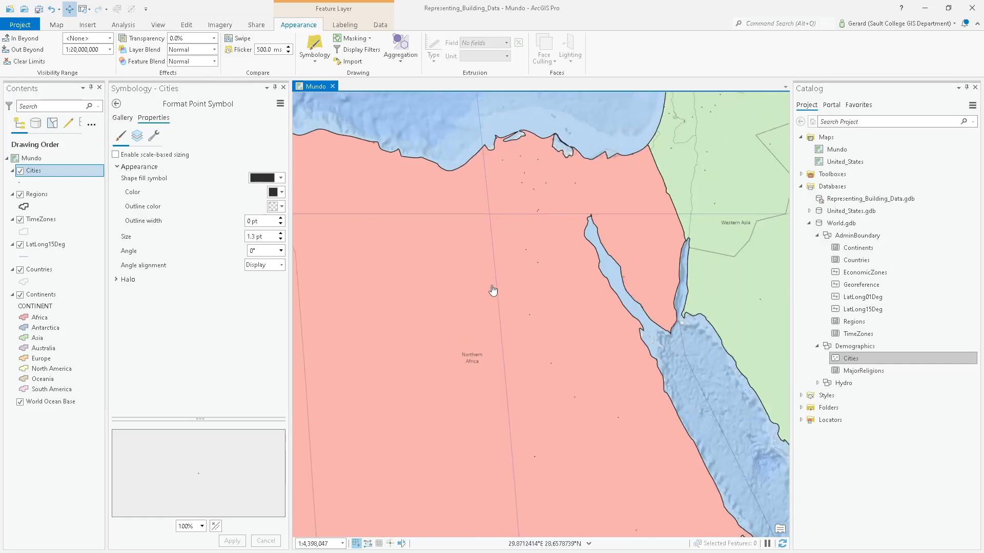
left_click(344, 26)
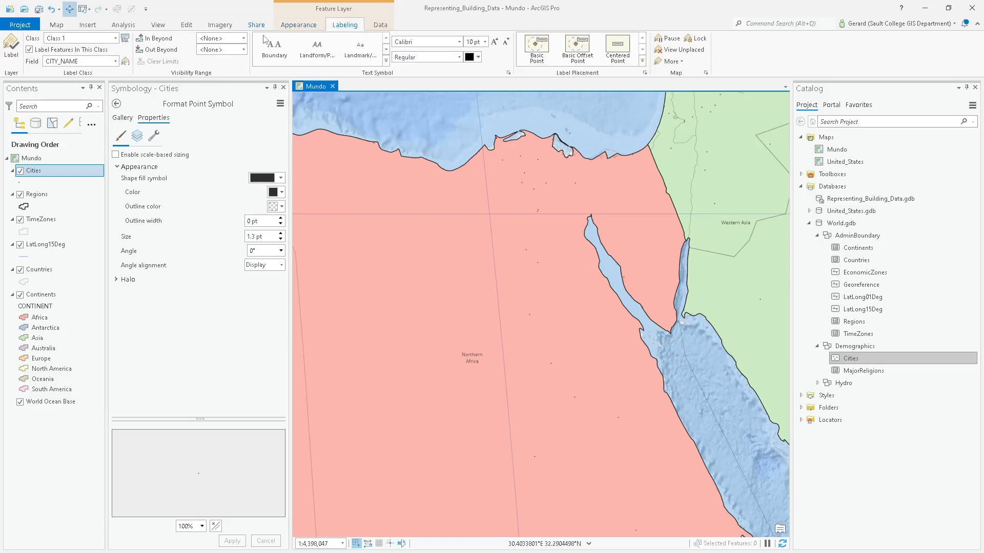
left_click(243, 50)
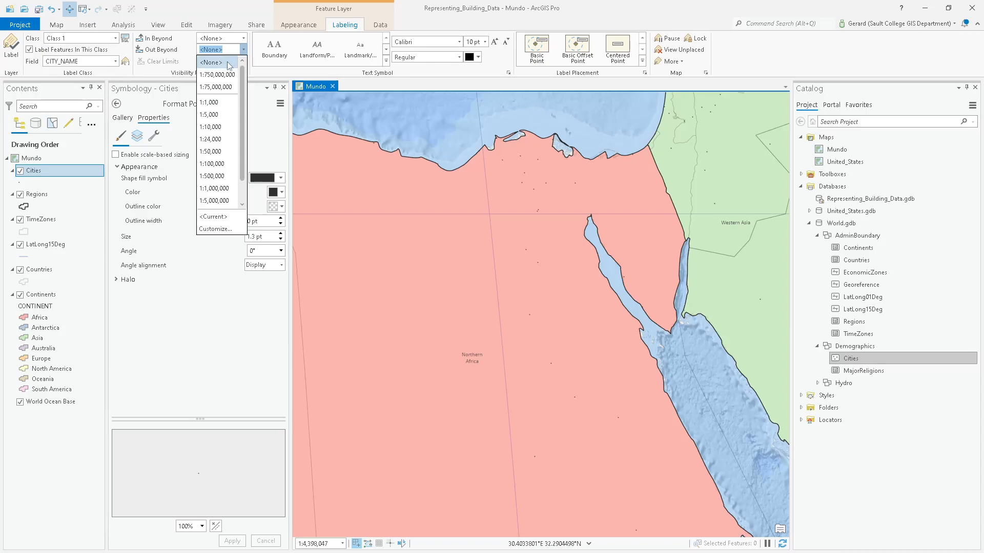
left_click(215, 201)
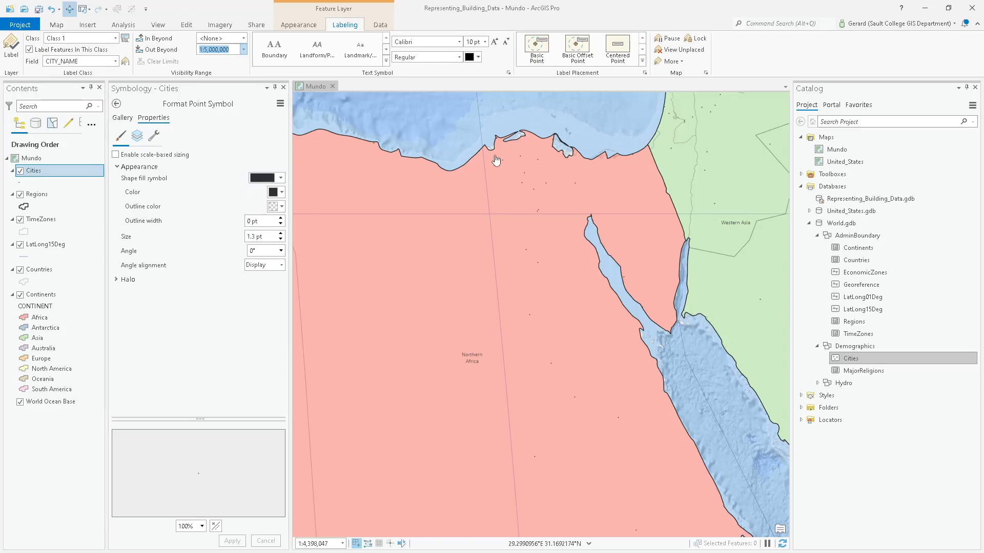
right_click(37, 172)
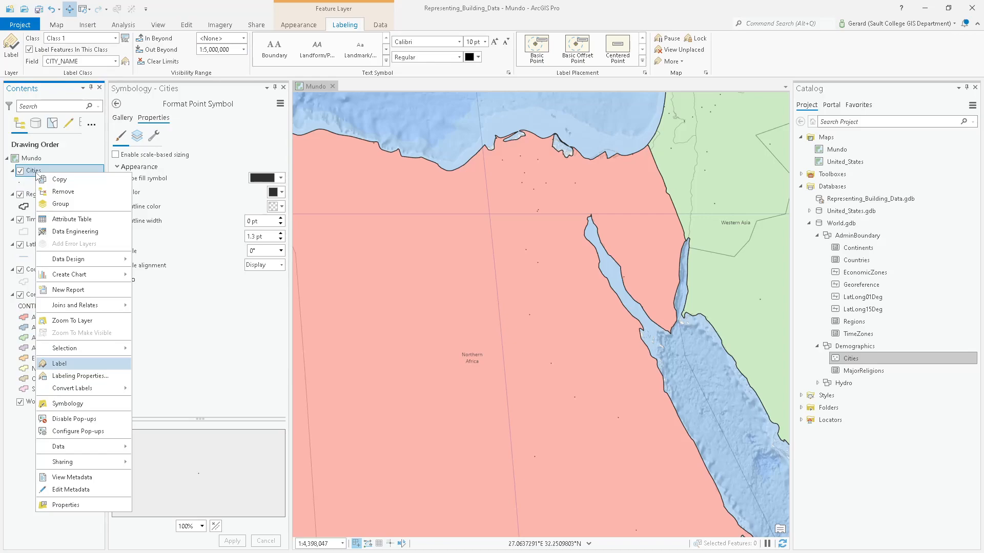
left_click(67, 364)
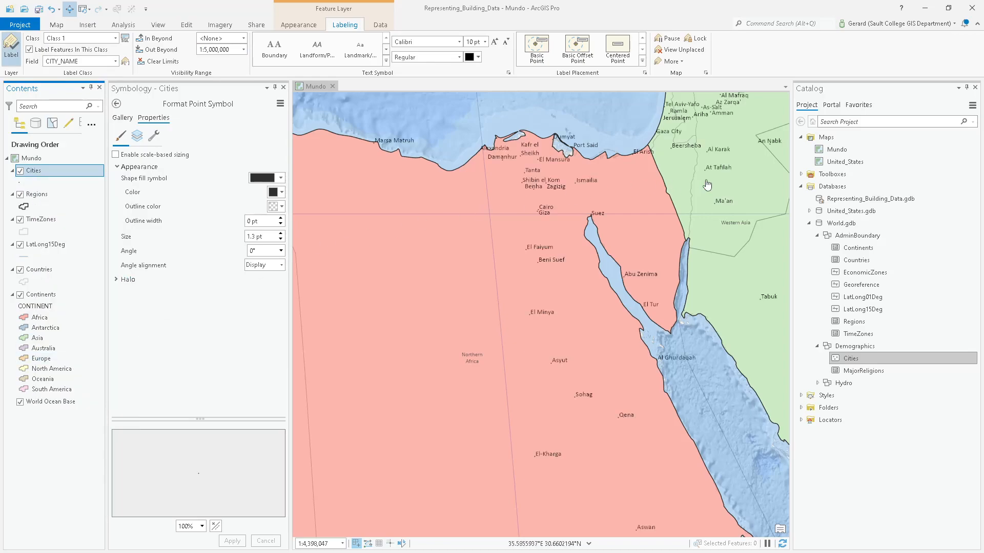
Set the Cities label text to 8 pt in dark gray.
left_click(485, 42)
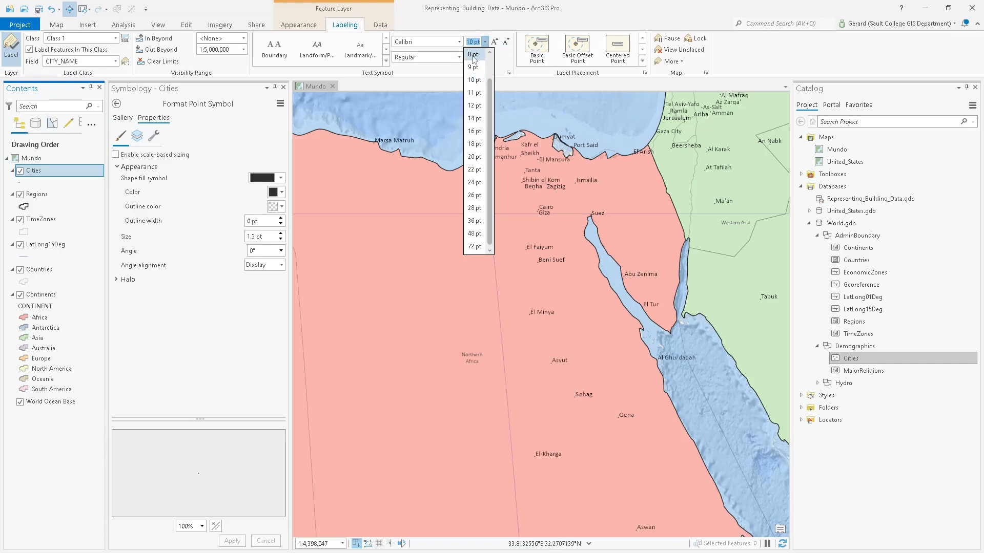
left_click(475, 54)
left_click(477, 57)
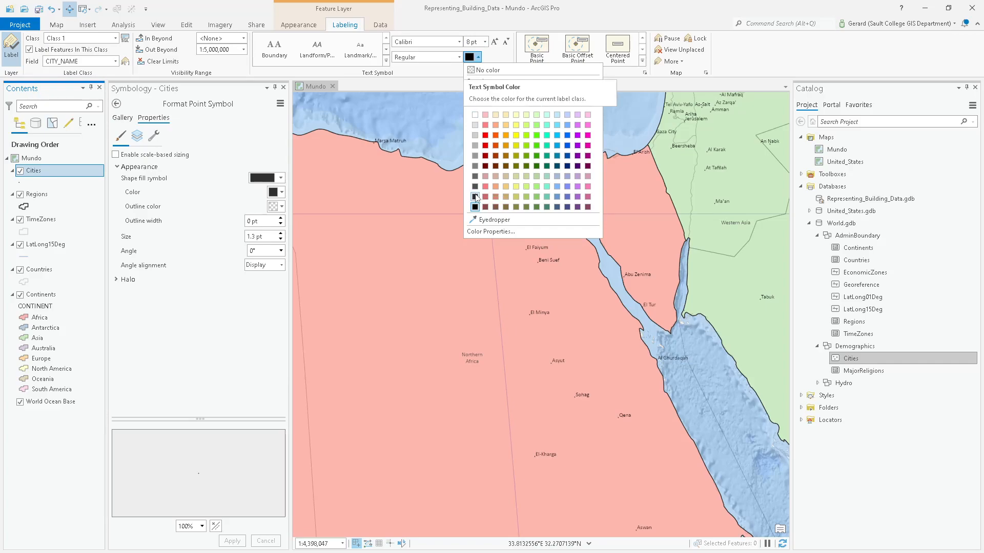
left_click(475, 197)
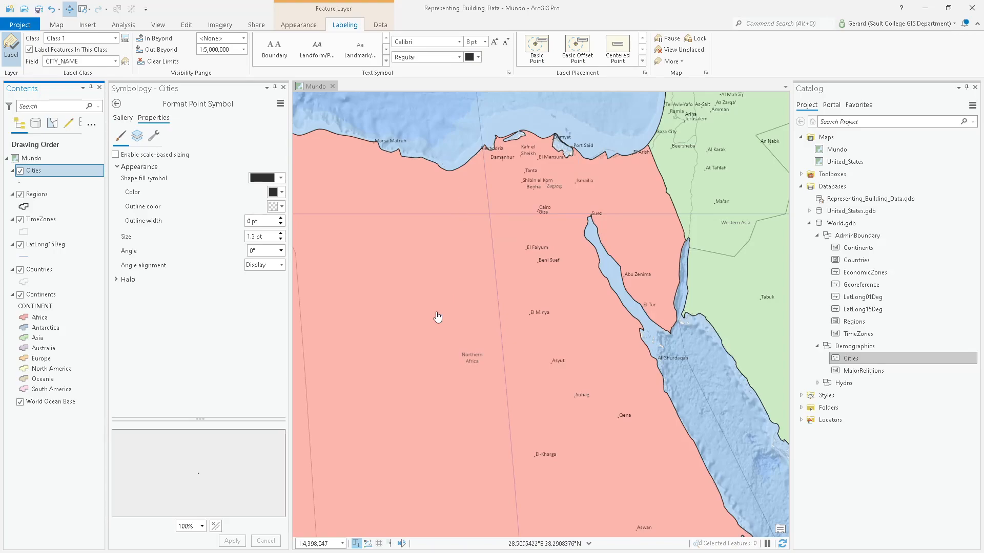
left_click(343, 544)
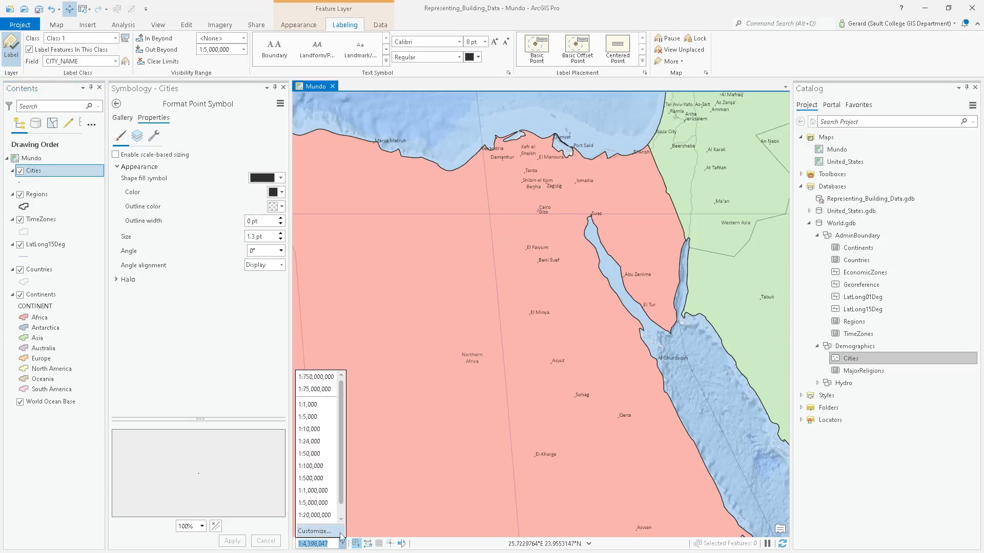
left_click_drag(331, 544, 276, 538)
type("4999")
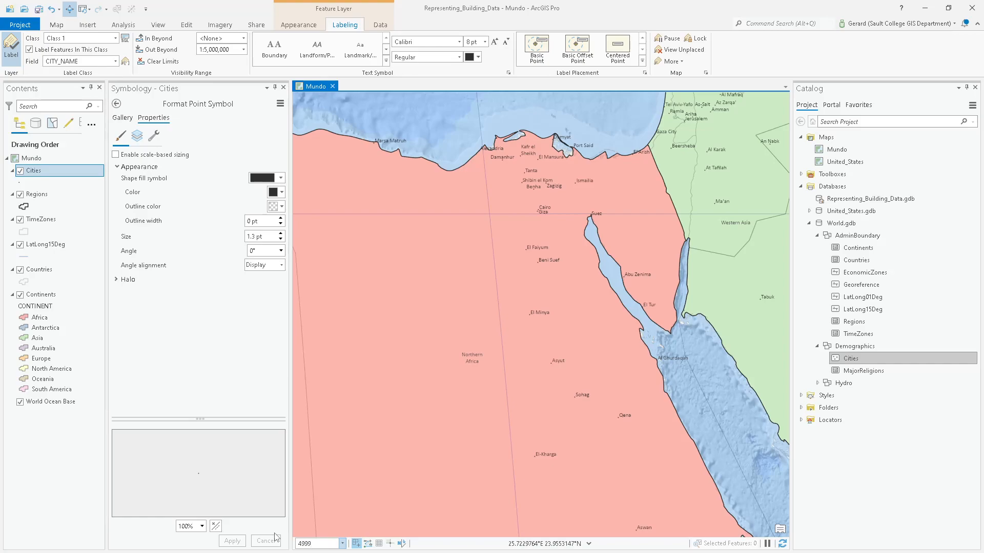
type("99")
key("Return")
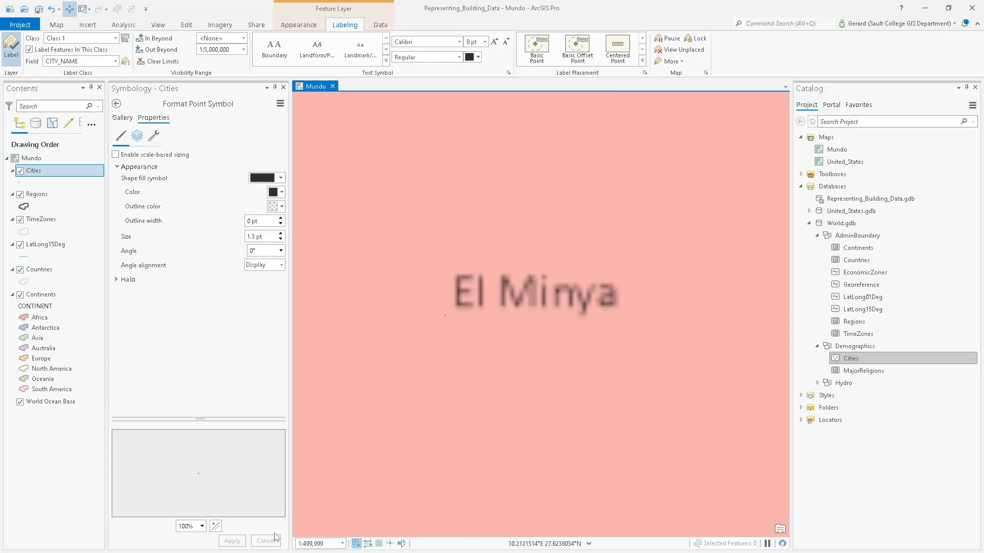
left_click(328, 542)
left_click(326, 543)
type(",999")
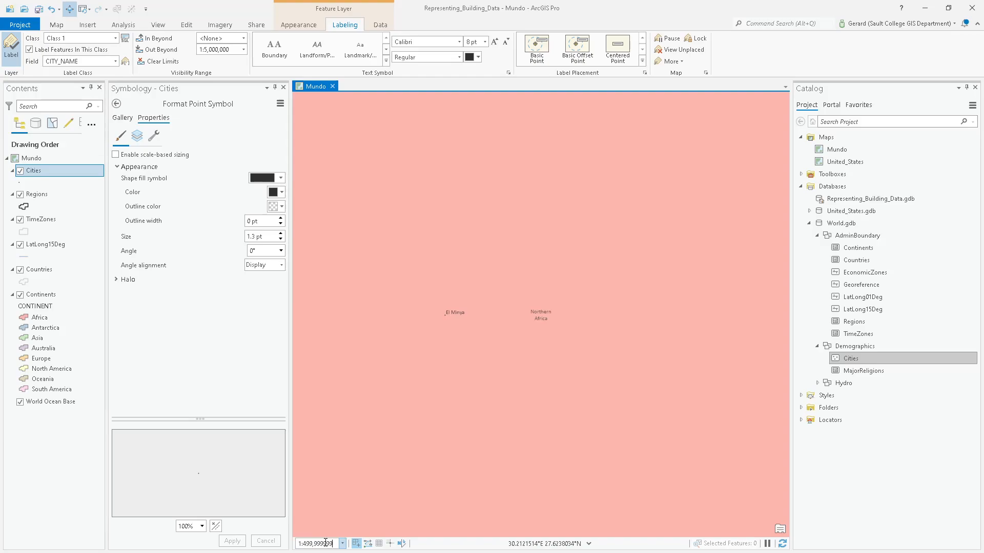
key("Return")
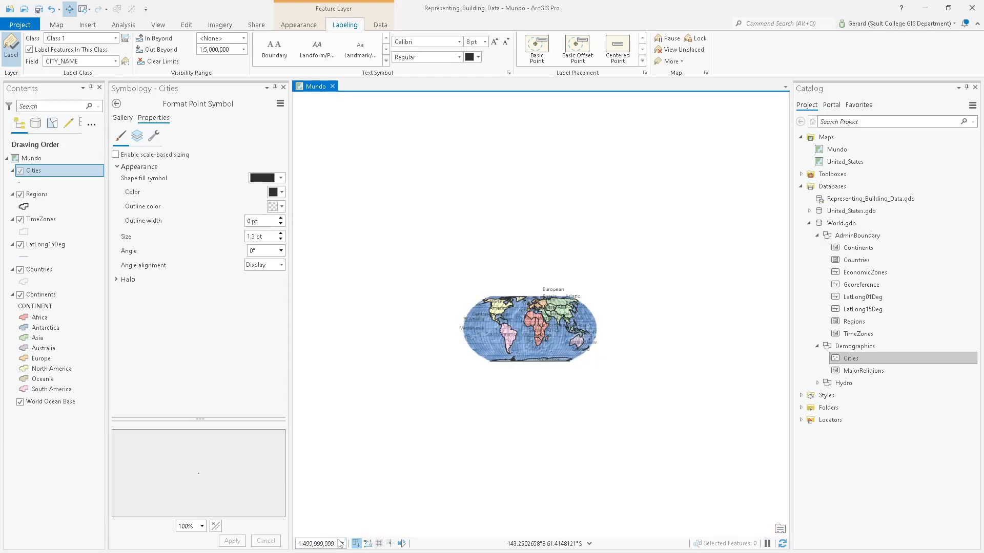
Set the map scale to 1:4,999,999 to check the Cities labels just inside their visibility limit.
left_click(335, 541)
left_click(334, 541)
key("BackSpace")
key("BackSpace")
type("9")
key("Return")
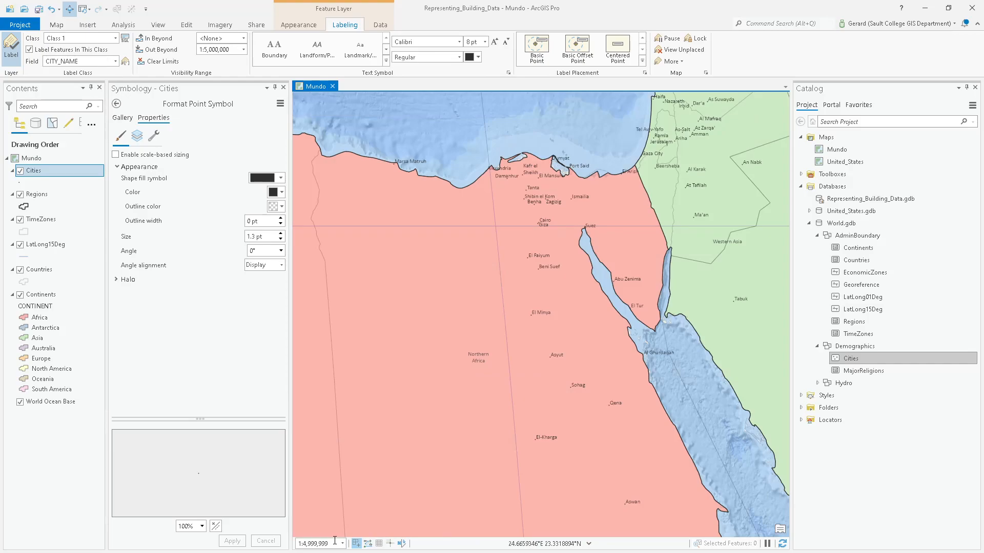
Test the Cities label cutoff by setting the map scale to 1:5,000,000 and 1:5,000,001.
left_click(335, 540)
type("5000000")
key("Return")
left_click(335, 542)
left_click(334, 542)
type("1")
key("Return")
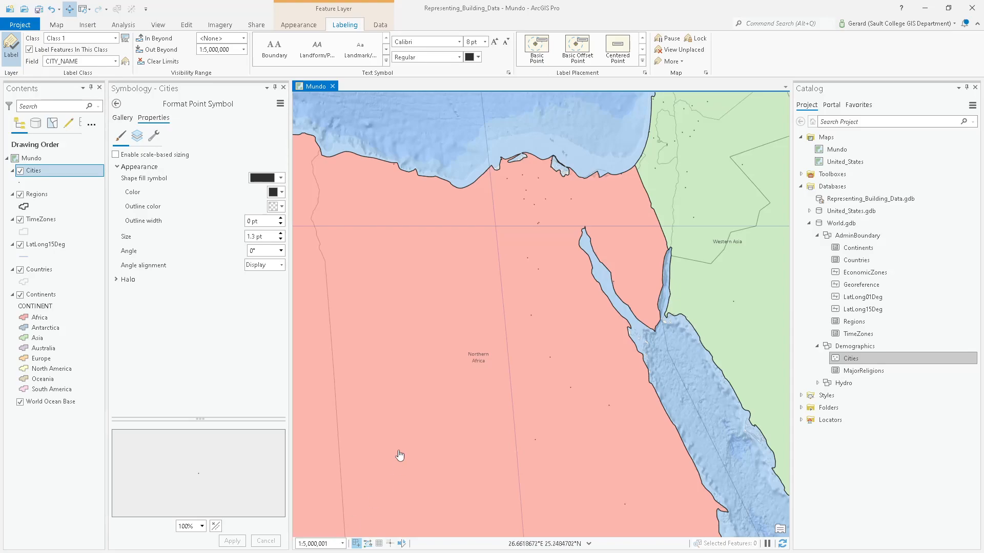
Examine how the Cities points and labels display at a range of scales over northern Africa and Europe.
scroll(398, 455, "up", 2)
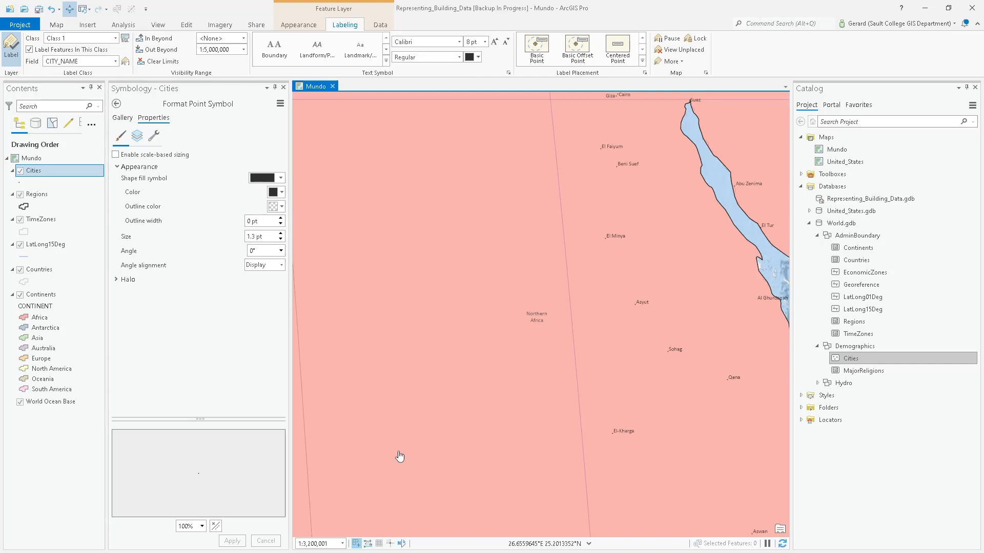
scroll(576, 289, "down", 2)
scroll(576, 288, "down", 5)
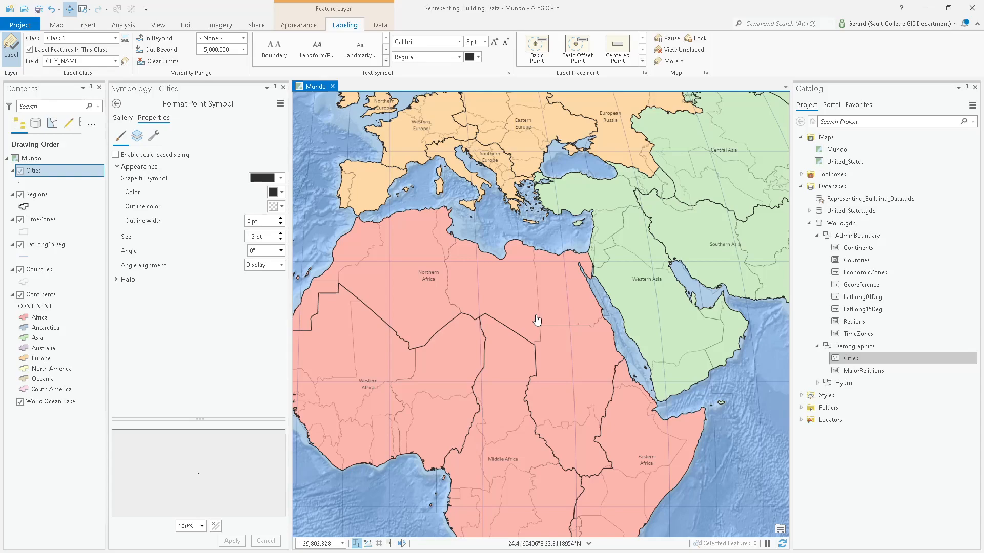
scroll(537, 320, "up", 2)
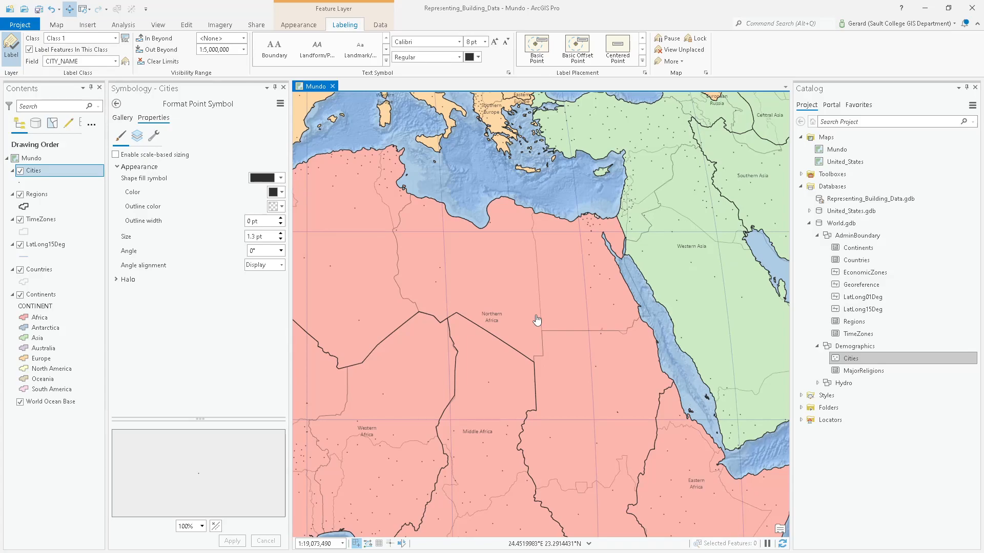
scroll(349, 162, "up", 4)
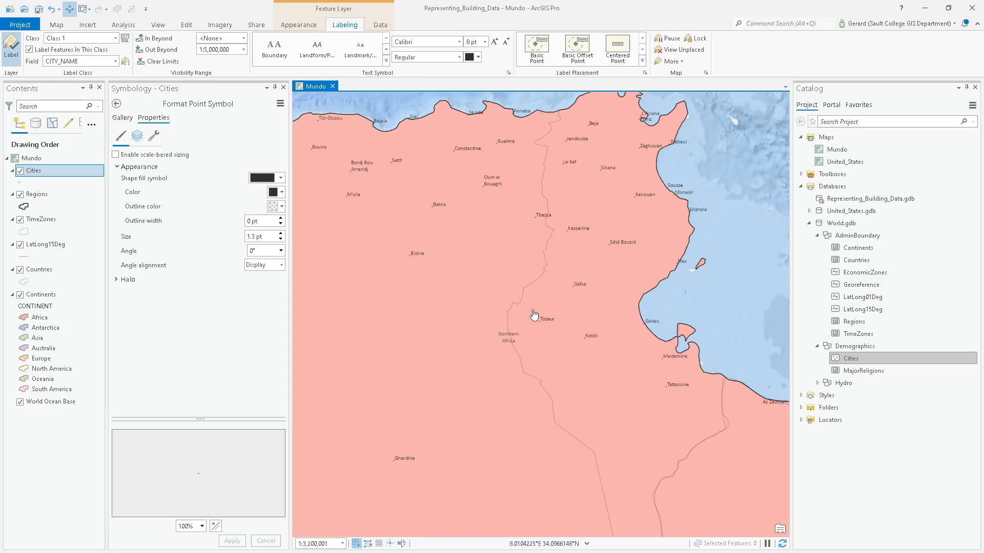
scroll(534, 316, "down", 5)
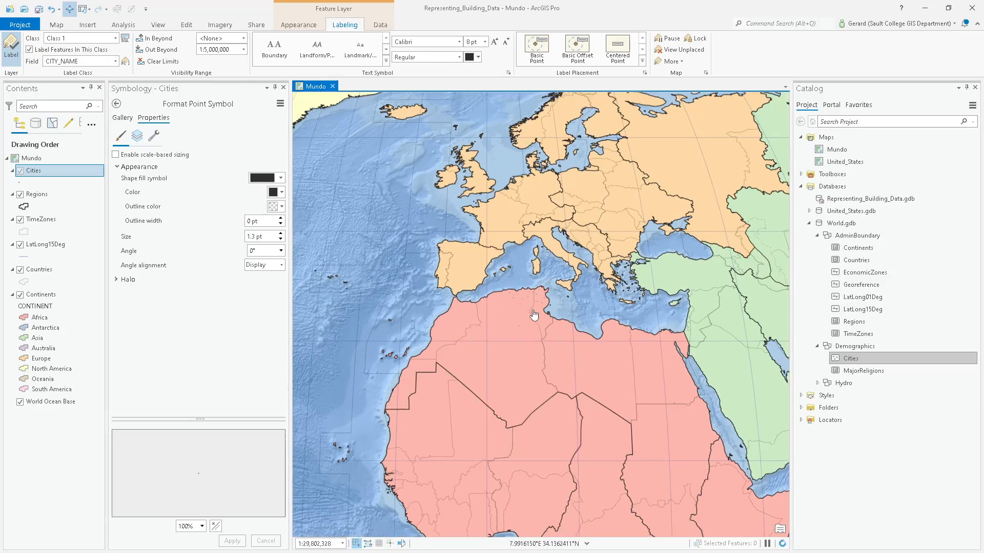
scroll(533, 316, "down", 2)
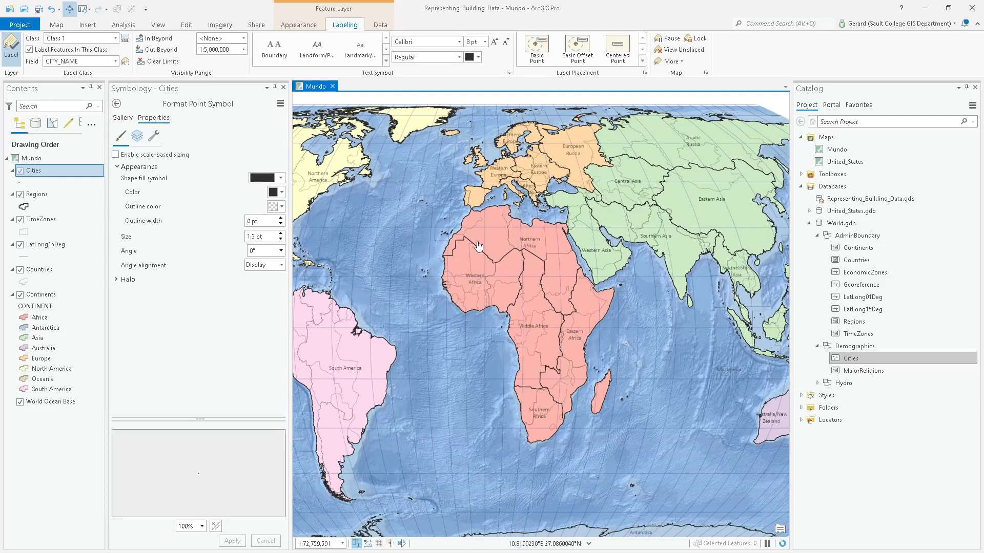
Check the Regions requirements in the Word lab document and, in ArcGIS Pro, set the Regions labels' In Beyond limit to 1:10,000,000.
key("alt+Tab")
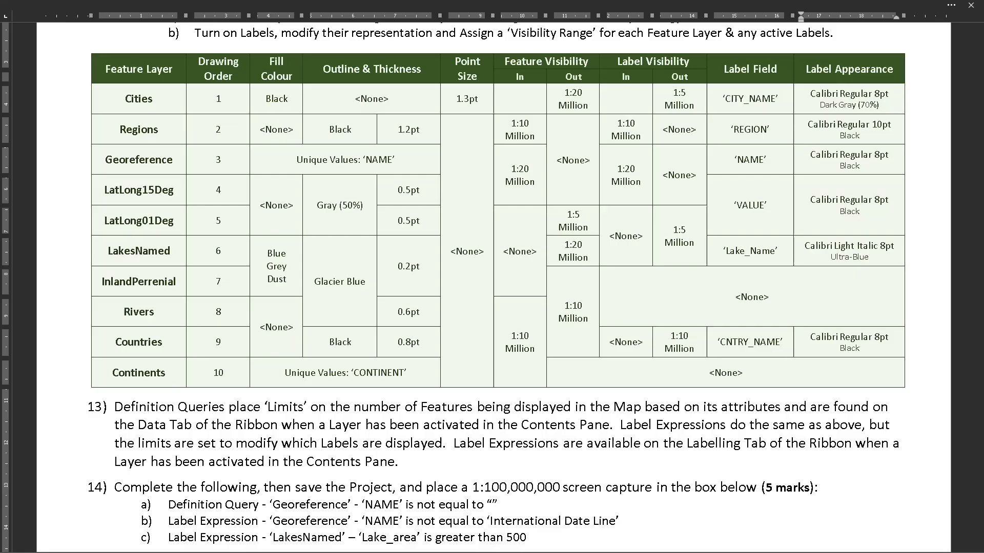
scroll(320, 178, "up", 3)
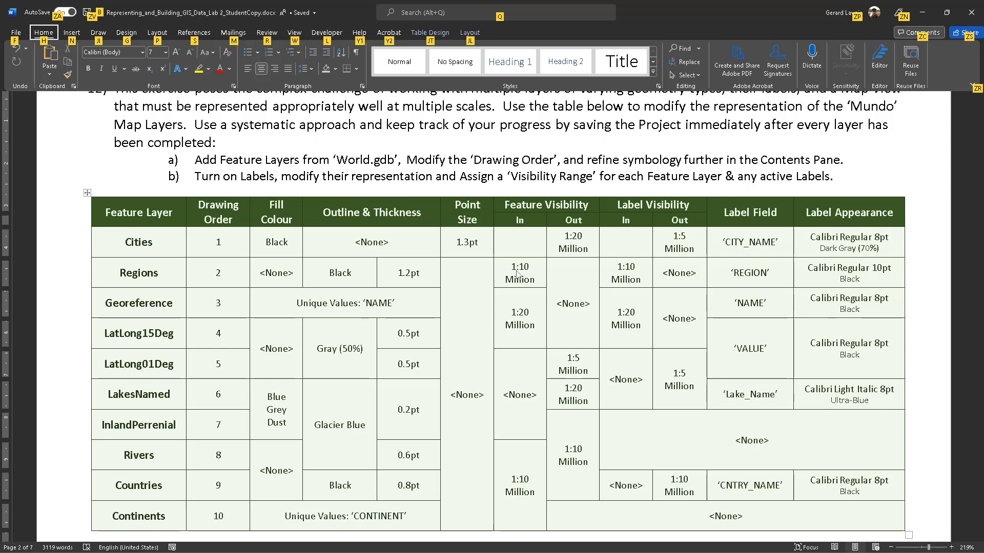
key("Escape")
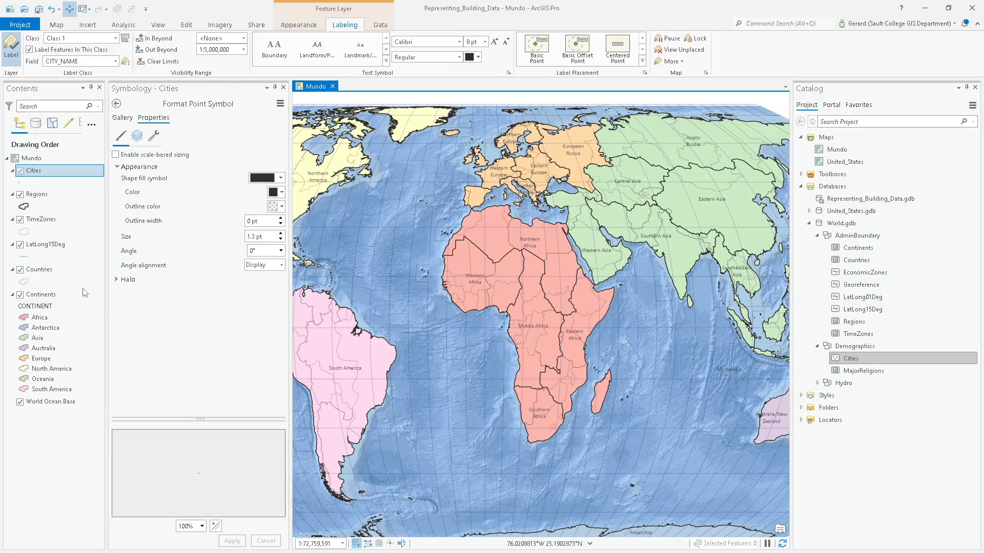
left_click(48, 197)
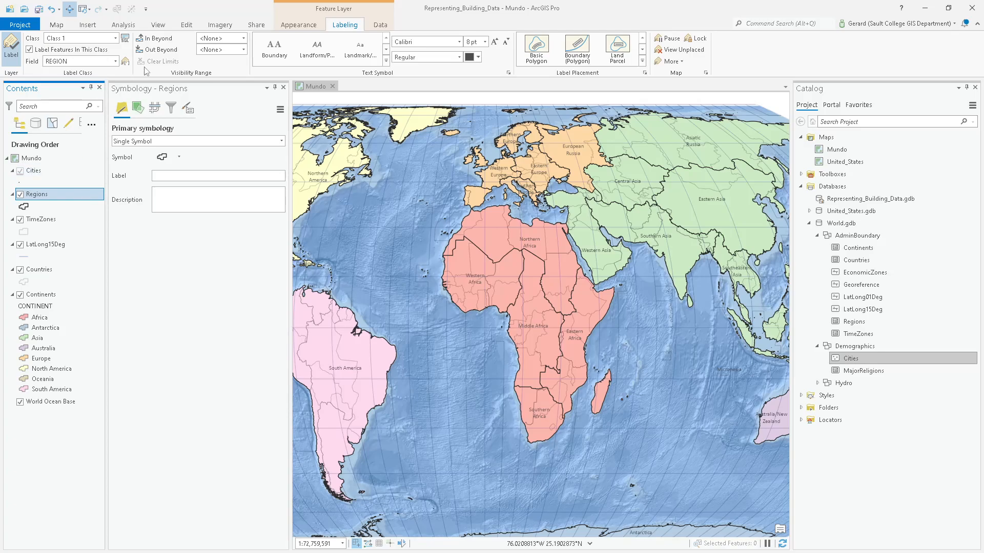
left_click(229, 38)
type("10000000")
key("Return")
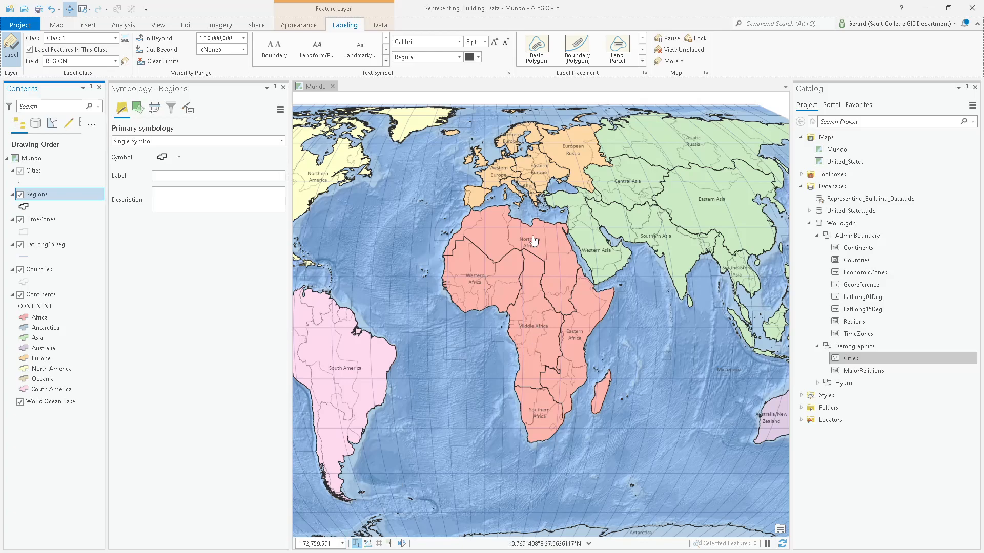
Set the Regions layer's In Beyond visibility limit to 1:10,000,000.
scroll(744, 284, "up", 5)
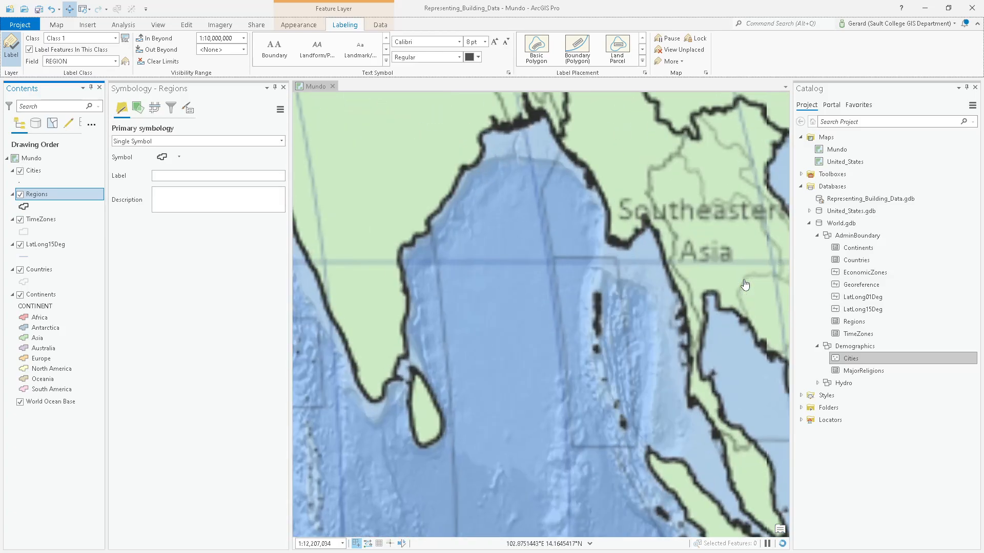
left_click_drag(713, 229, 447, 266)
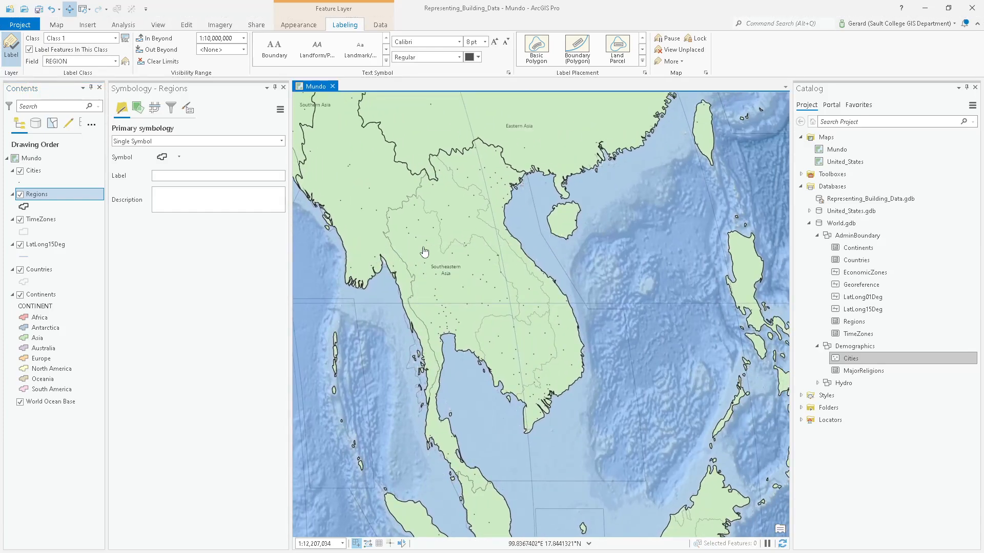
scroll(424, 251, "up", 2)
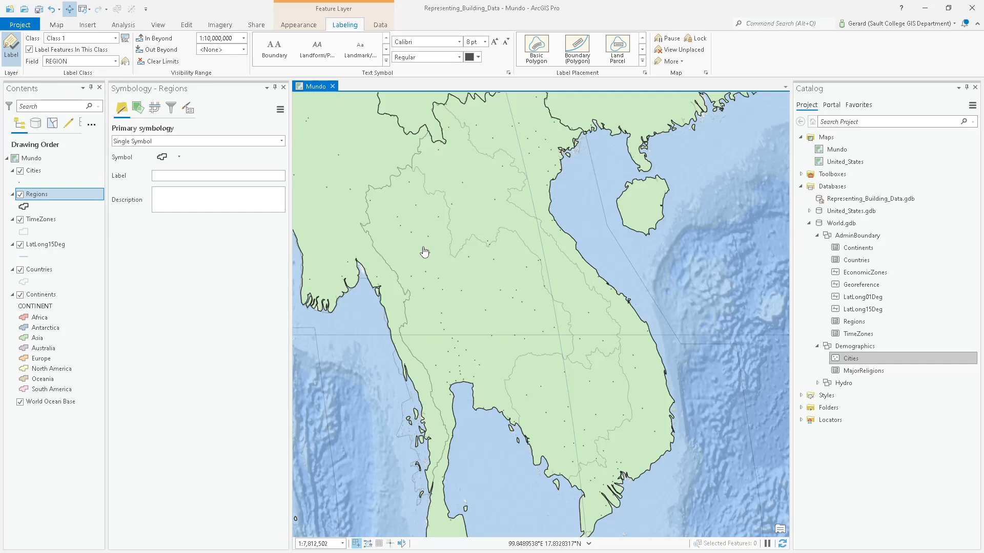
left_click_drag(518, 157, 586, 263)
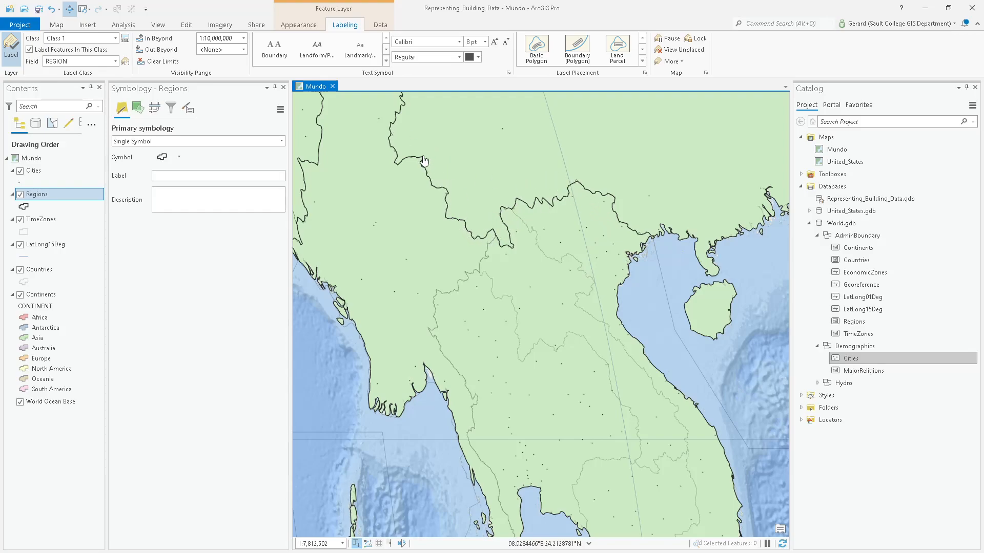
scroll(428, 169, "up", 3)
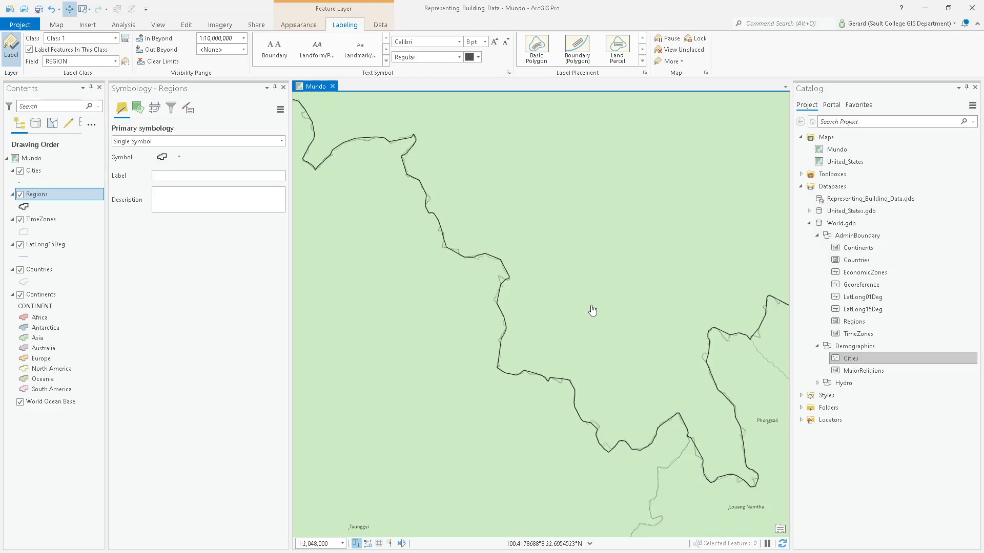
left_click(295, 27)
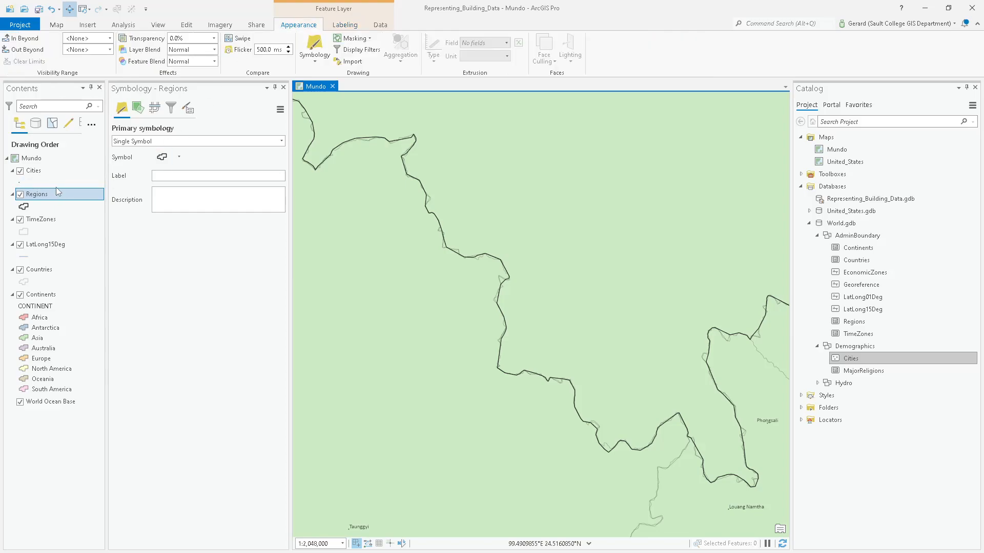
left_click(94, 35)
type("10000000")
key("Return")
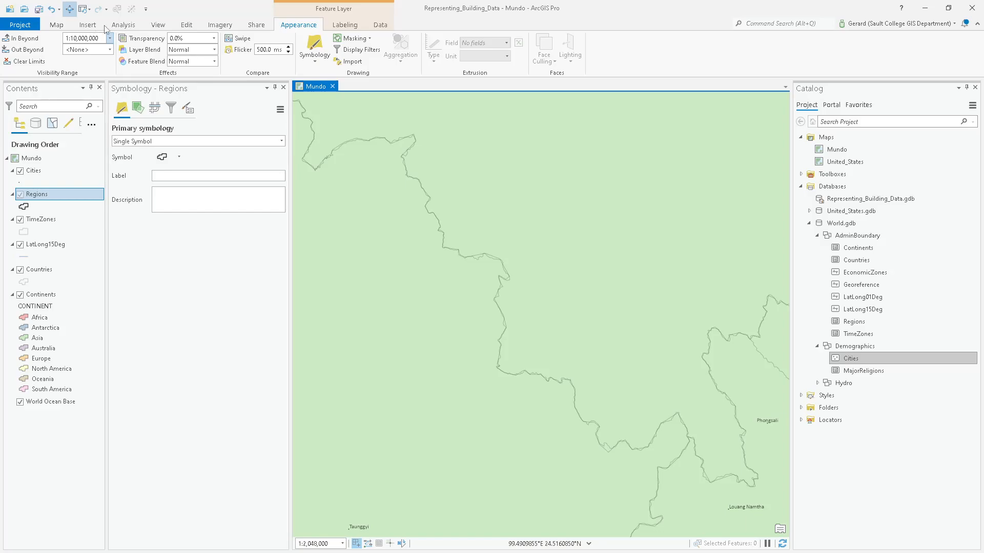
Select the TimeZones layer and set its In Beyond visibility limit to 1:10,000,000.
left_click(20, 221)
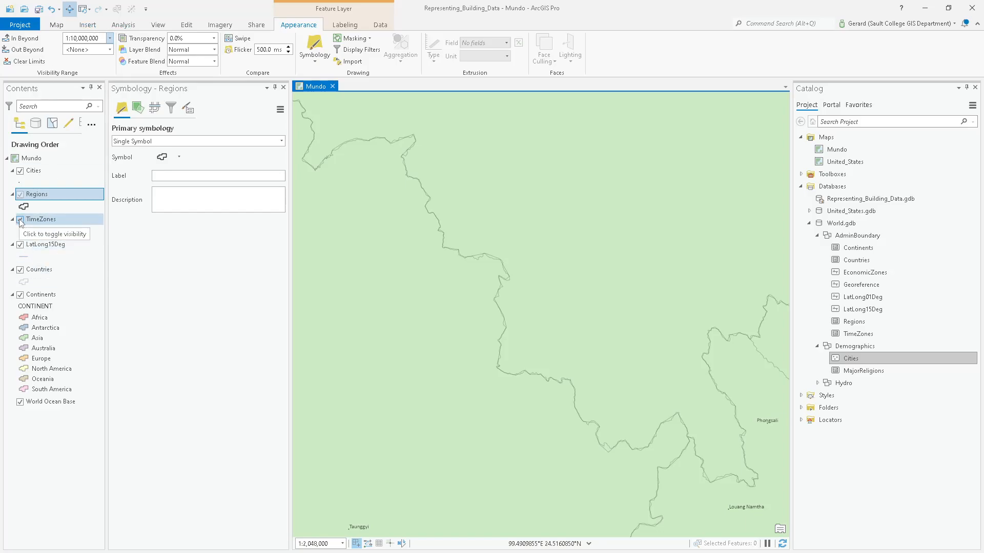
left_click(20, 221)
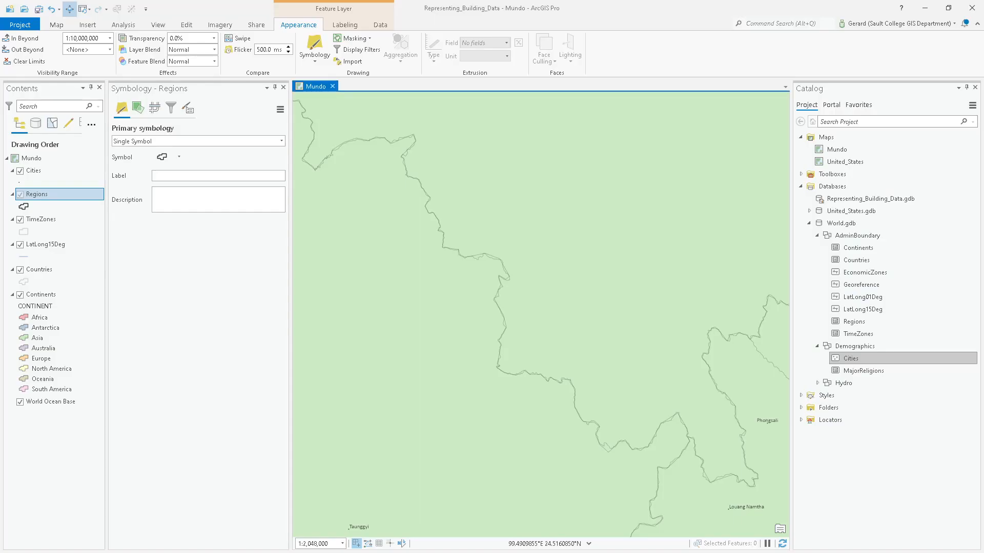
left_click(46, 219)
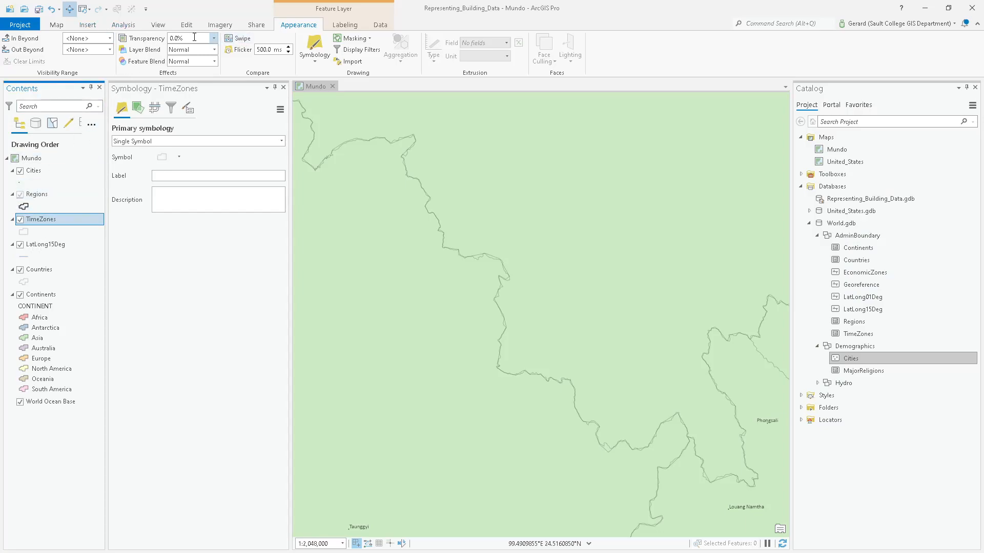
left_click(97, 40)
type("10,")
type("000,000")
key("Return")
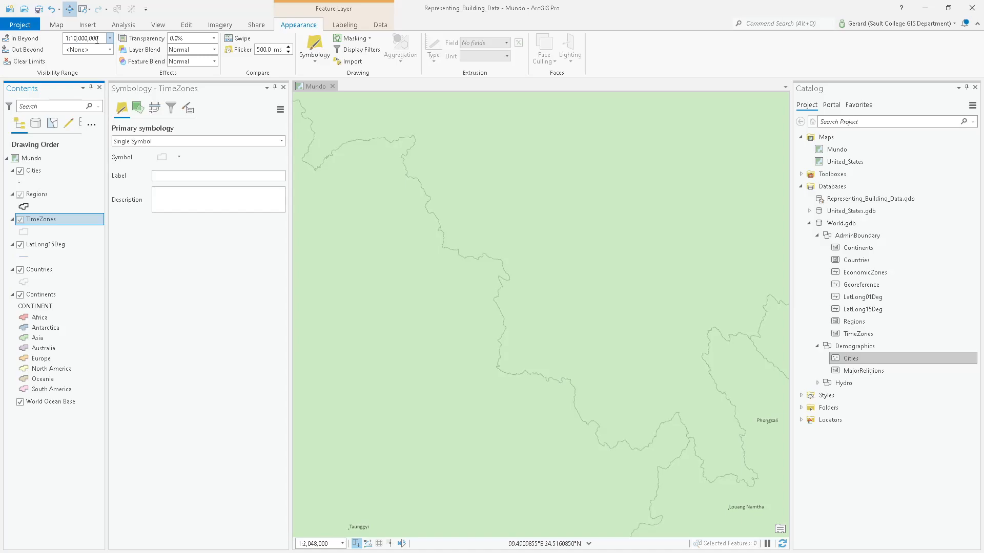
Compare the TimeZones and Countries boundaries over Asia by toggling both layers, leaving TimeZones off and Countries on.
left_click_drag(606, 404, 397, 273)
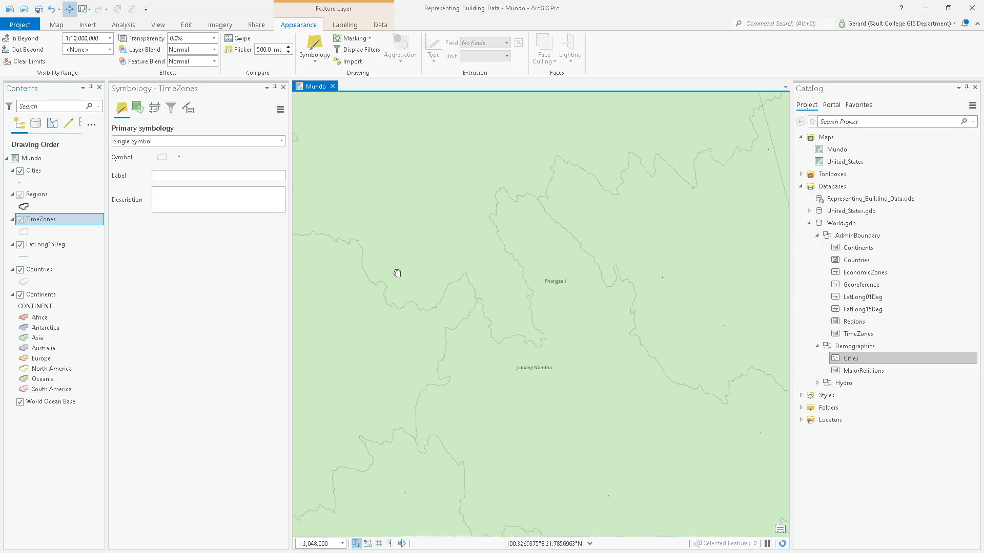
left_click_drag(738, 187, 508, 263)
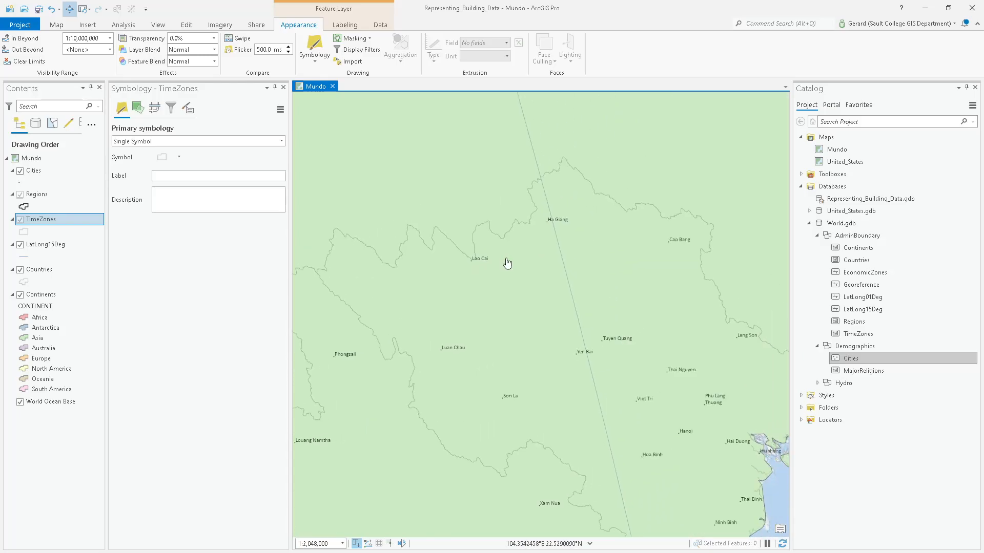
scroll(501, 275, "down", 5)
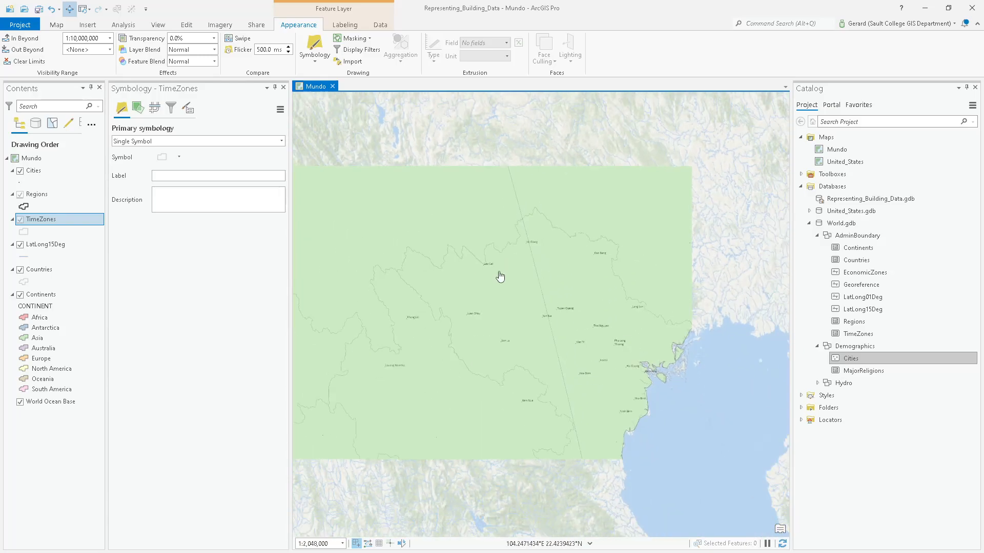
left_click_drag(476, 238, 648, 325)
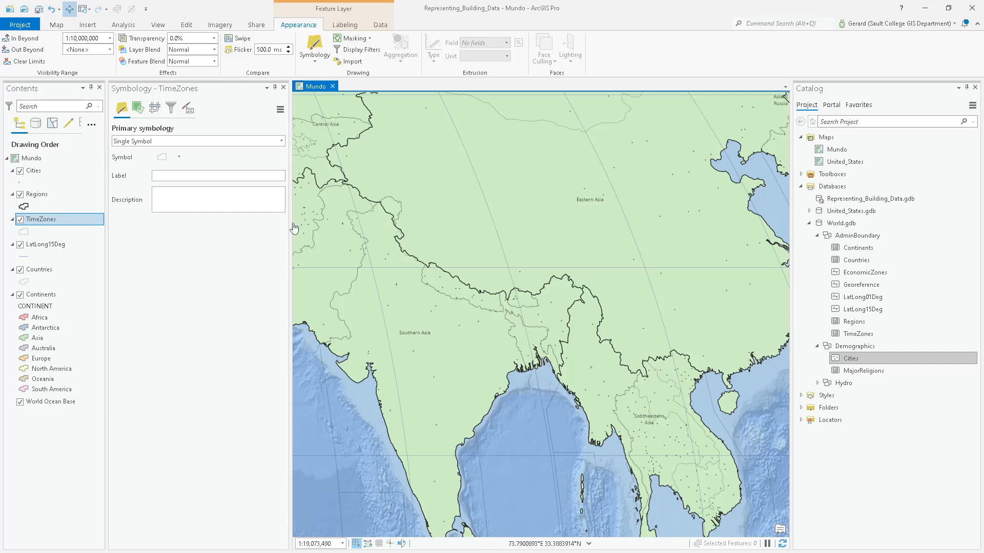
left_click(20, 220)
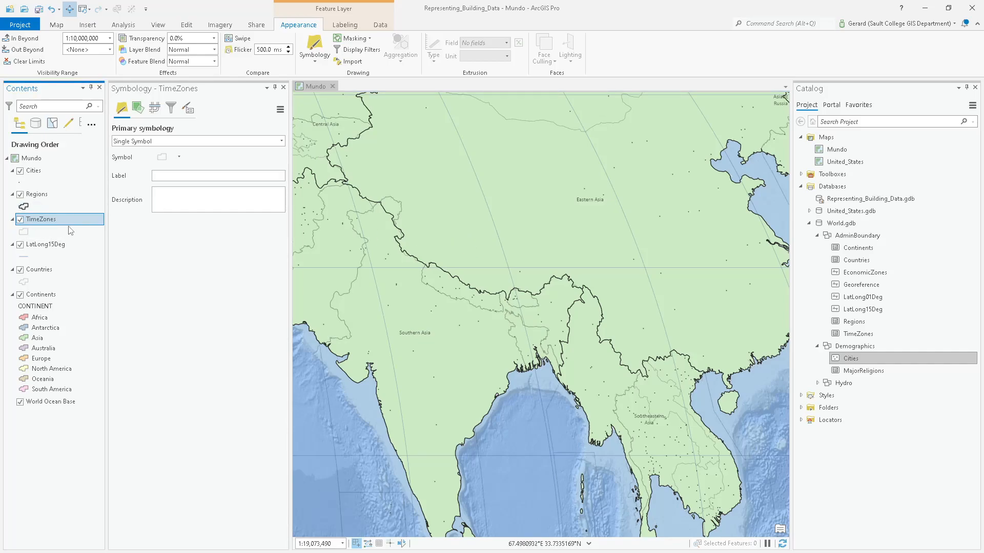
left_click(20, 220)
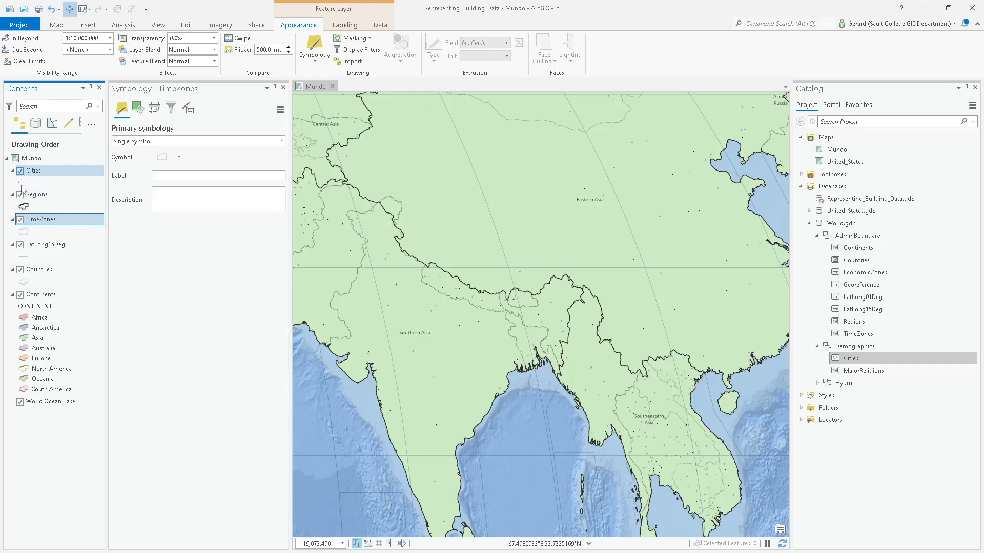
left_click(21, 270)
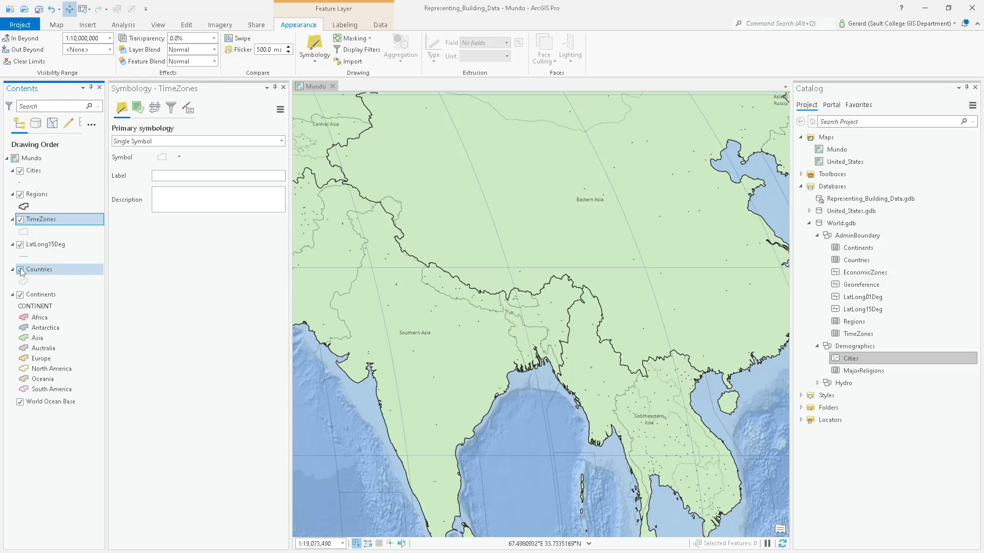
left_click(20, 219)
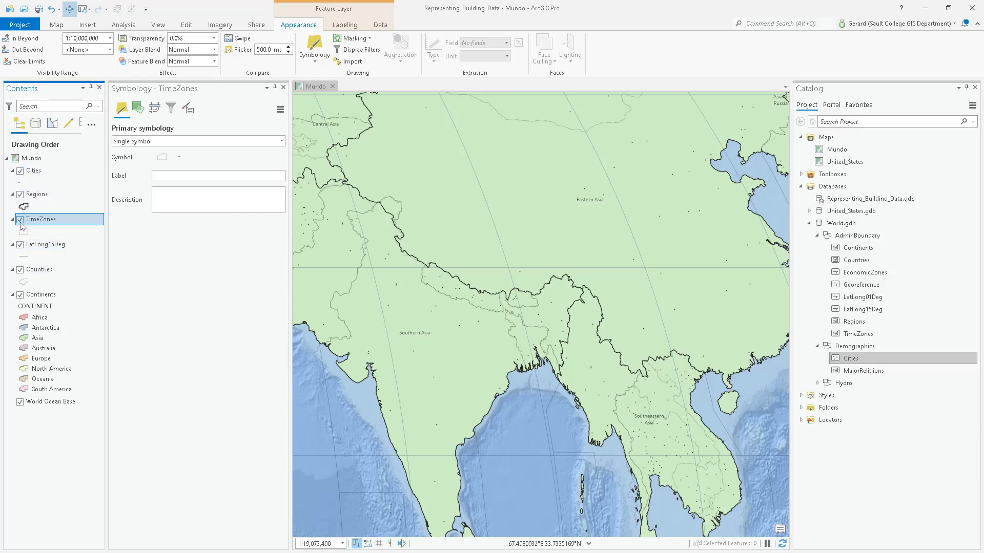
left_click(21, 270)
left_click(20, 270)
left_click(21, 270)
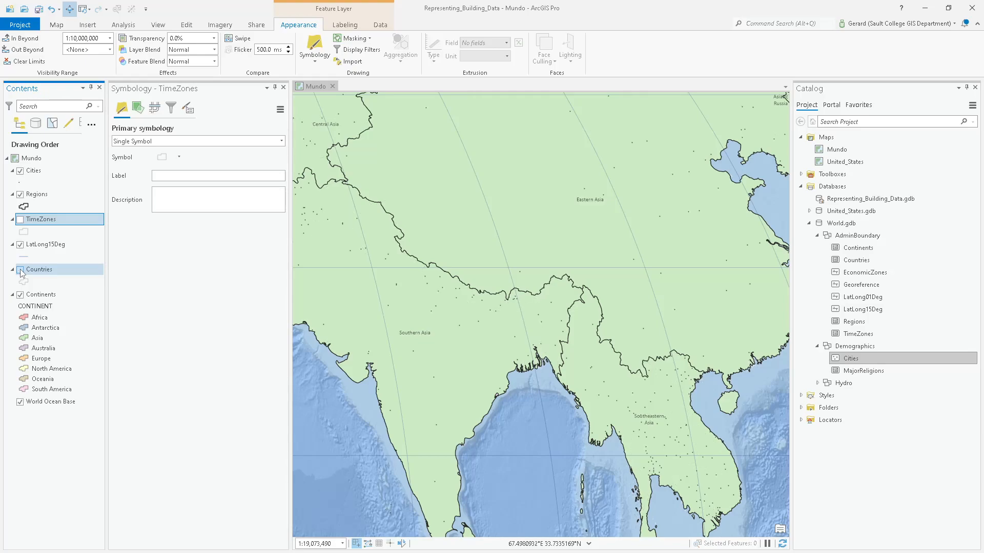
left_click(21, 270)
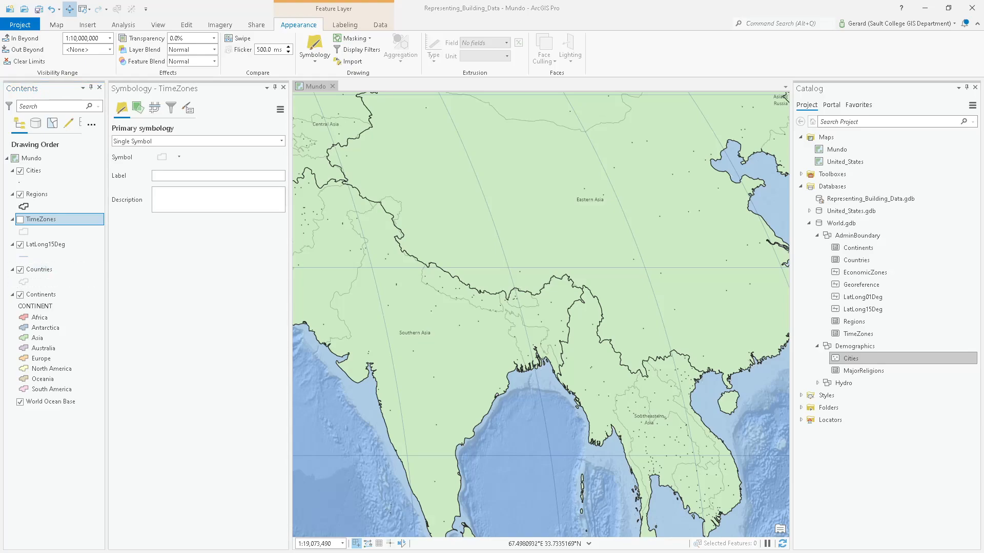
Check the Georeference requirements in the Word lab document and, in ArcGIS Pro, add Georeference from World.gdb to the Mundo map.
key("alt+Tab")
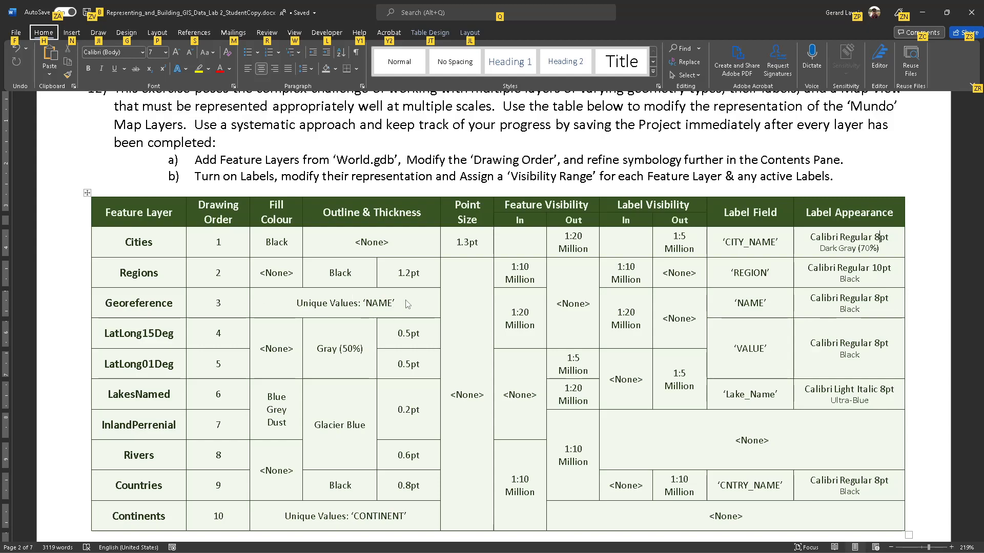
key("ctrl+shift+F1")
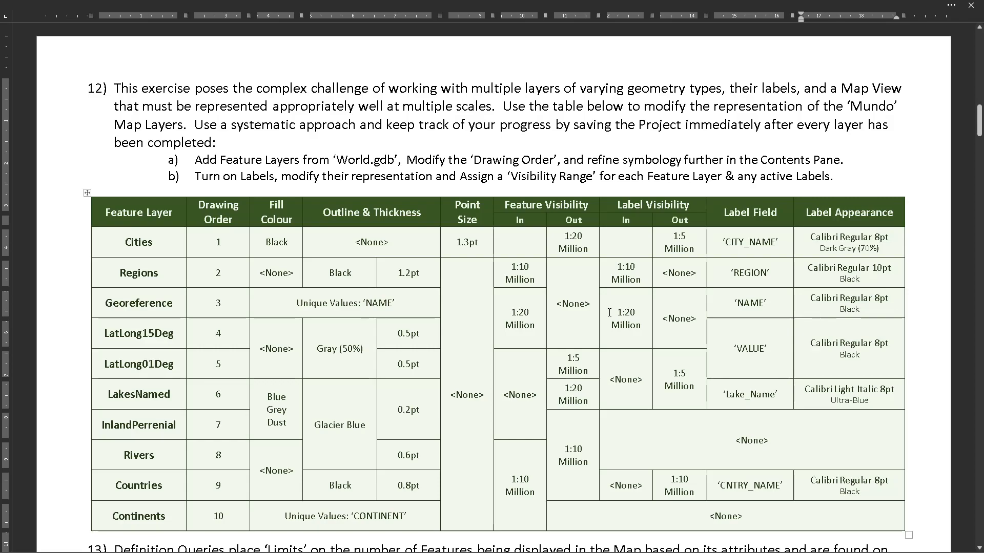
key("alt+Tab")
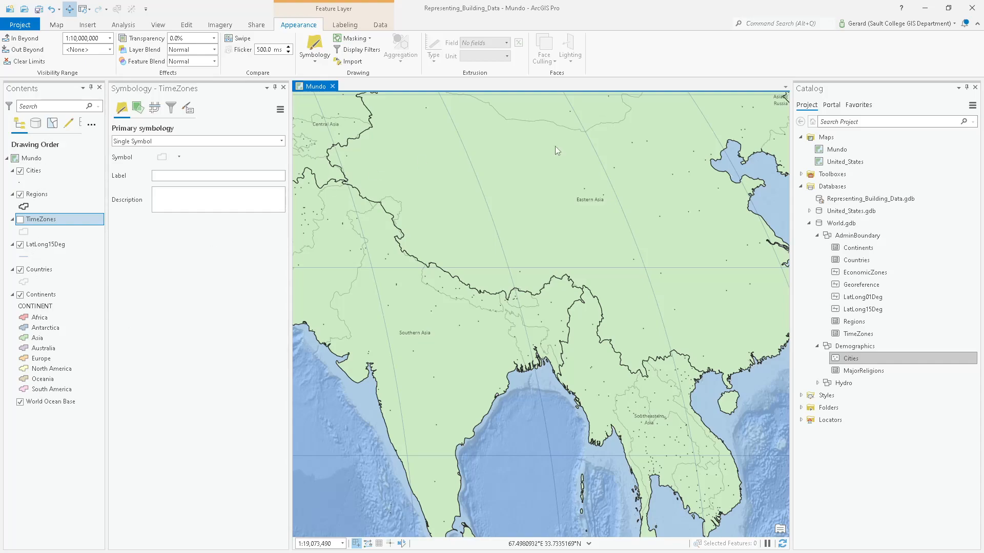
left_click_drag(865, 287, 603, 188)
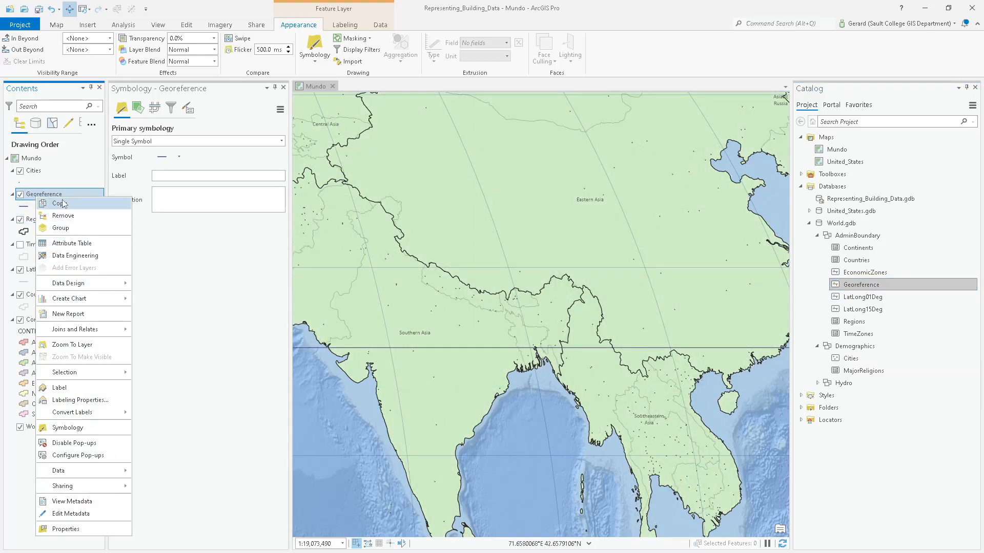
left_click(72, 345)
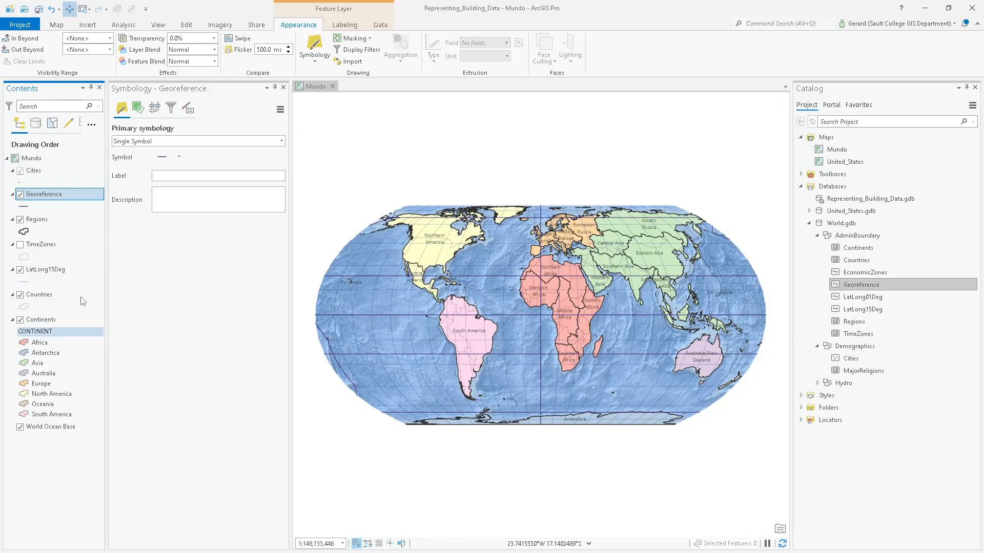
Symbolize the Georeference layer by unique values of the NAME field with the Purple Blues color scheme.
left_click(230, 142)
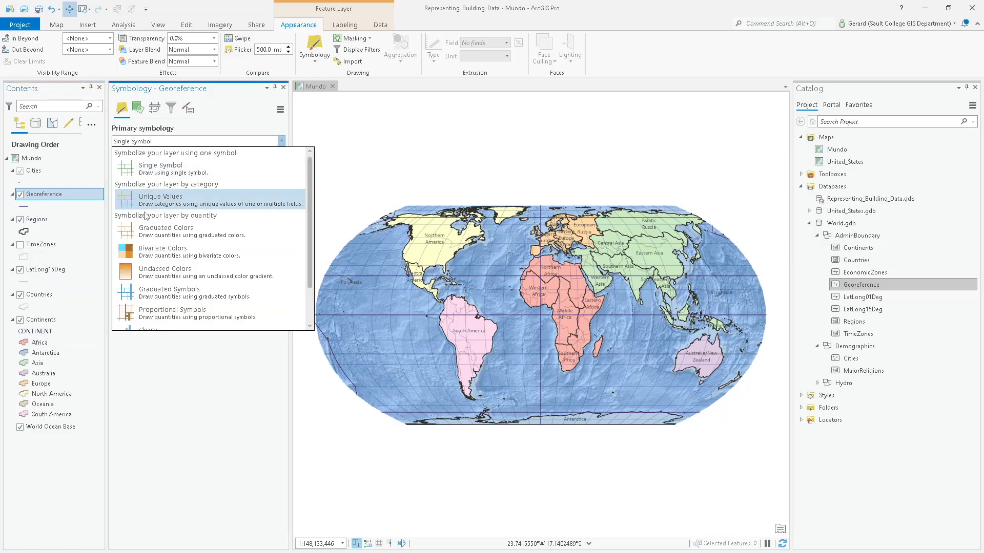
left_click(156, 199)
left_click(253, 159)
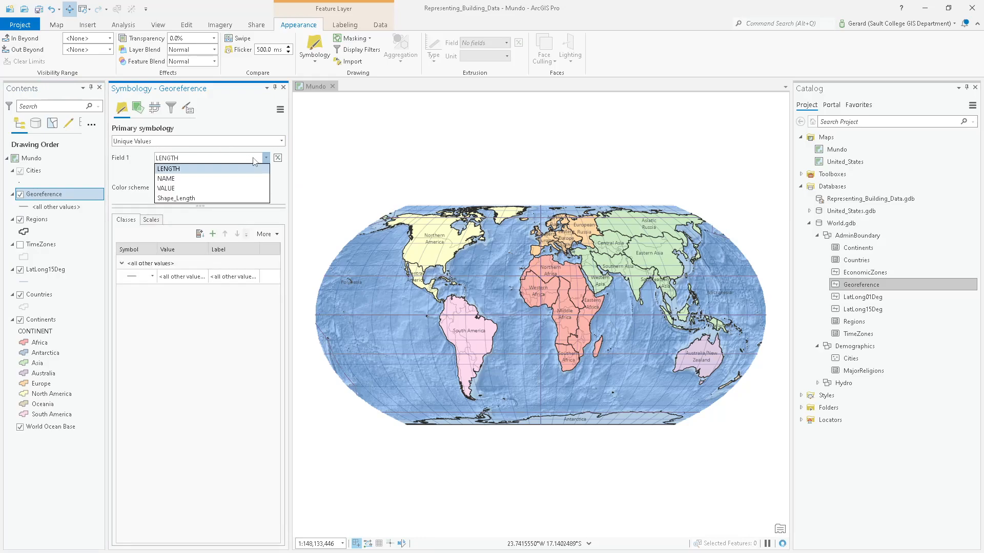
left_click(172, 178)
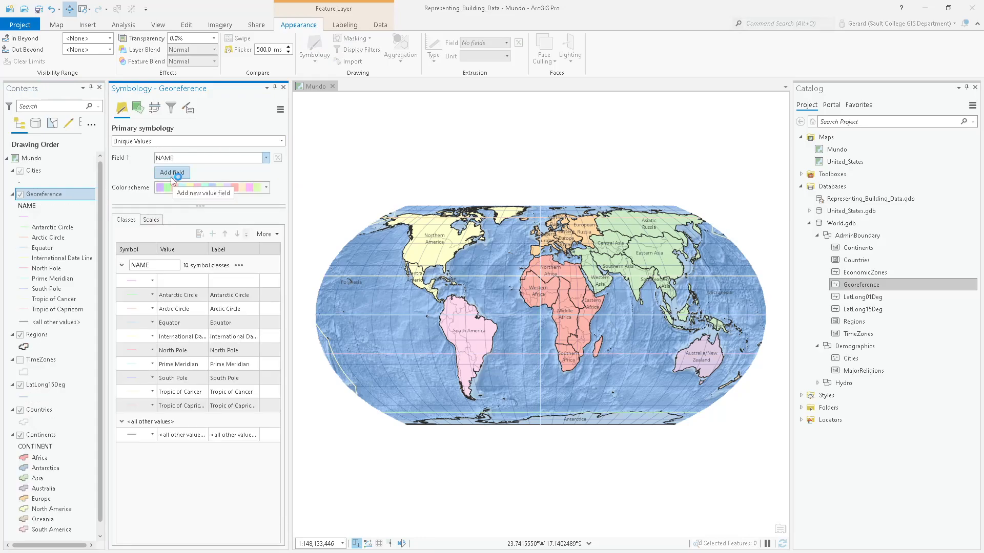
left_click(267, 188)
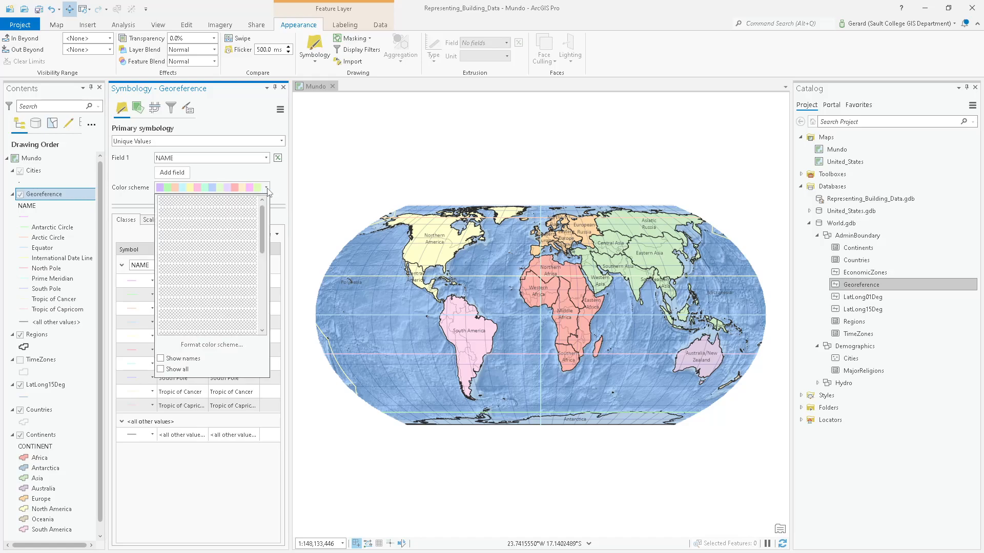
scroll(229, 297, "down", 3)
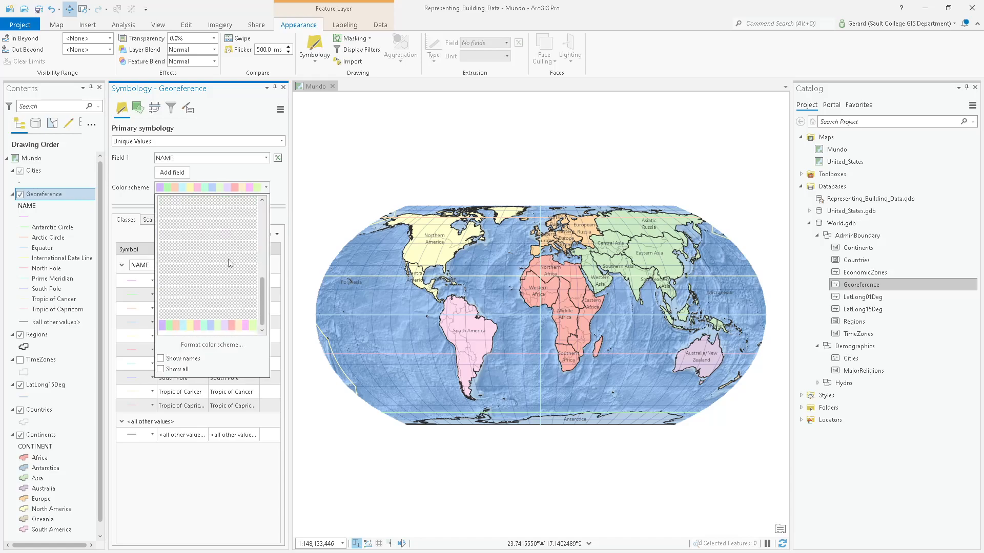
scroll(229, 260, "down", 3)
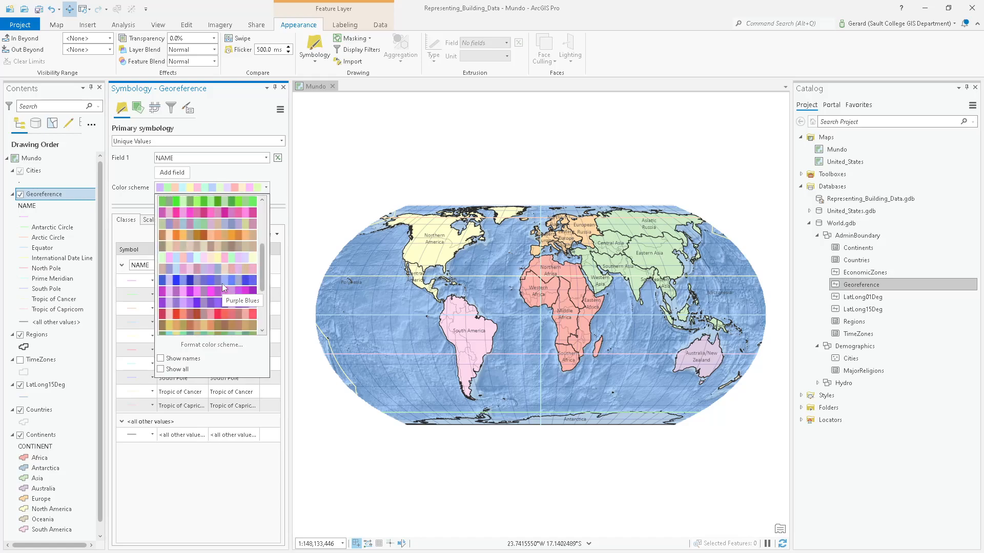
left_click(226, 280)
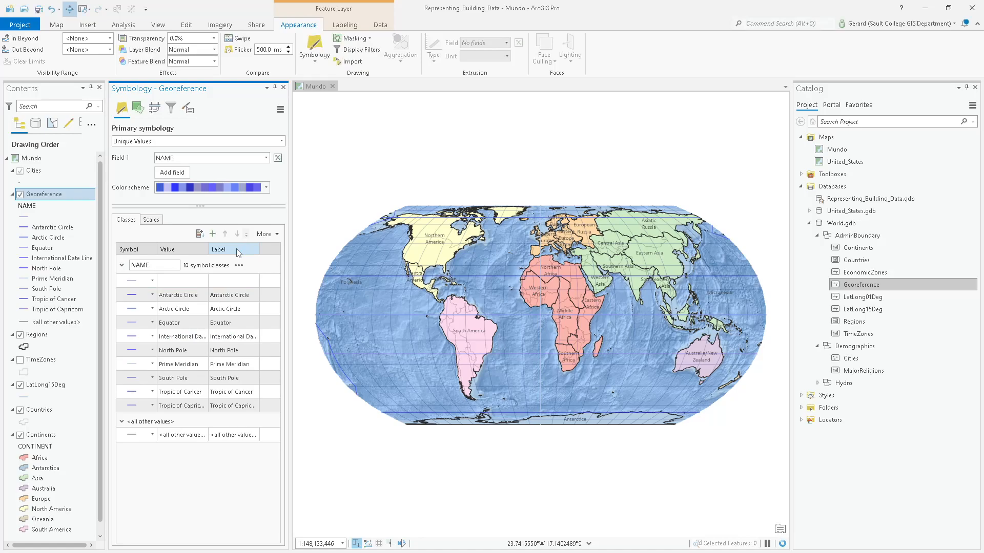
Format the Tropic of Cancer line in the Georeference symbology as yellow with a 0.2 pt width.
left_click(128, 392)
left_click_drag(262, 195, 222, 199)
type("0.2")
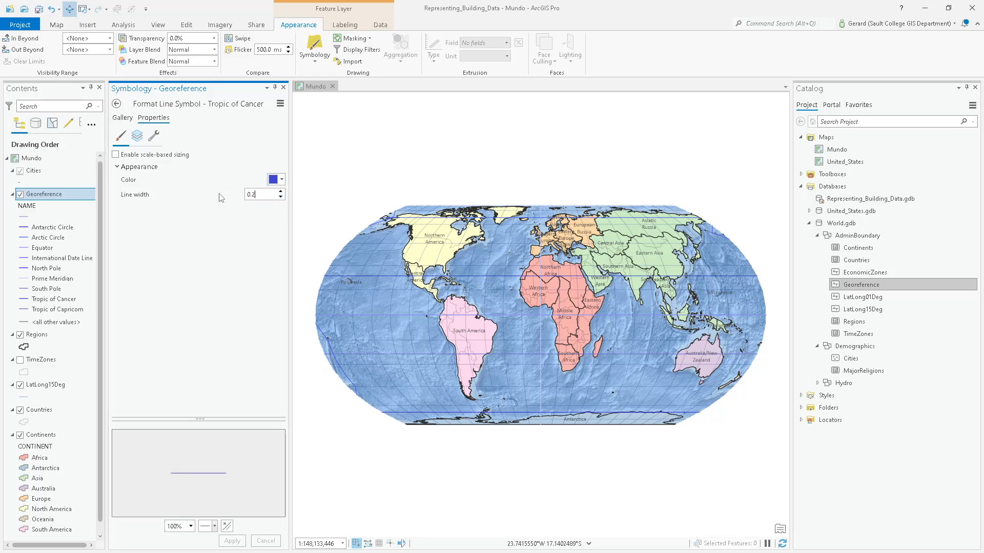
left_click(279, 179)
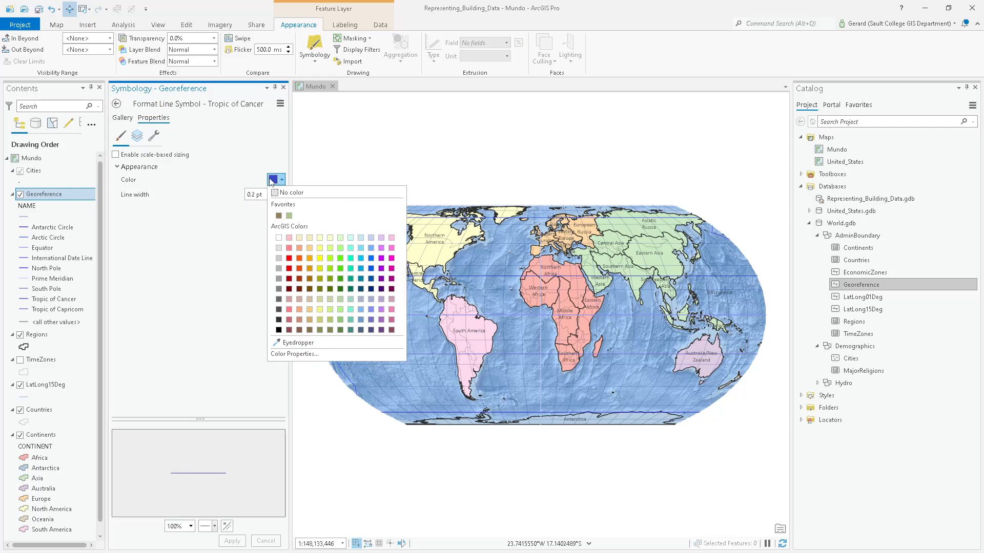
left_click(319, 258)
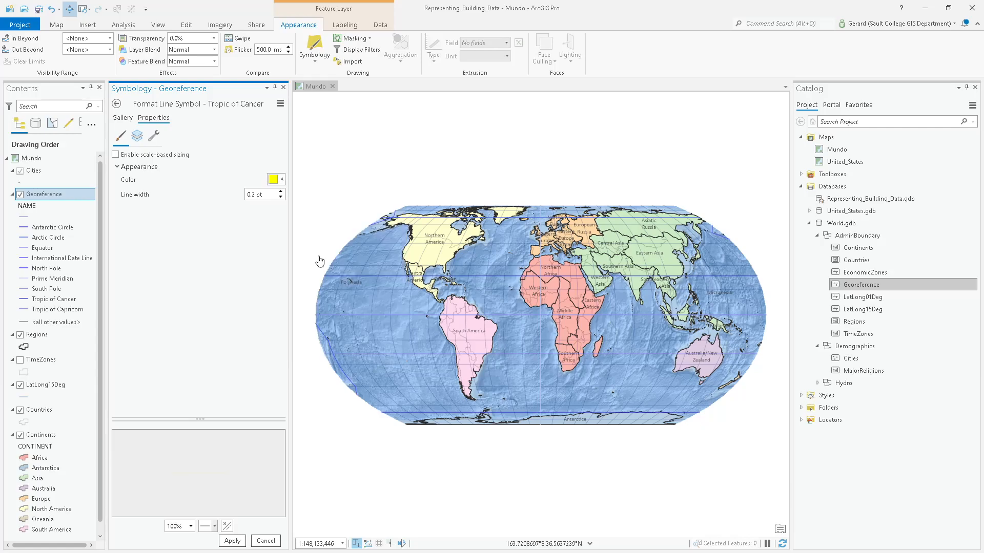
left_click(232, 542)
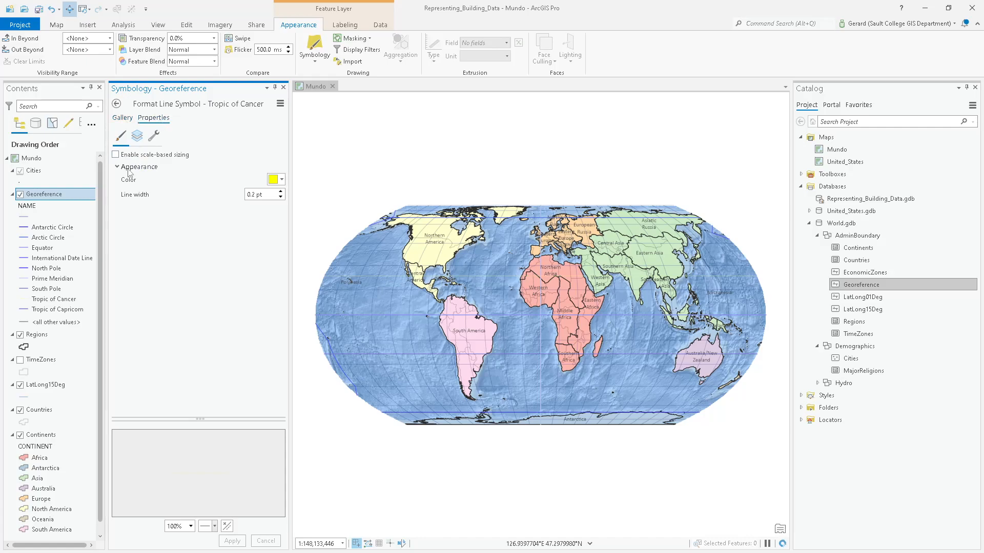
left_click(116, 105)
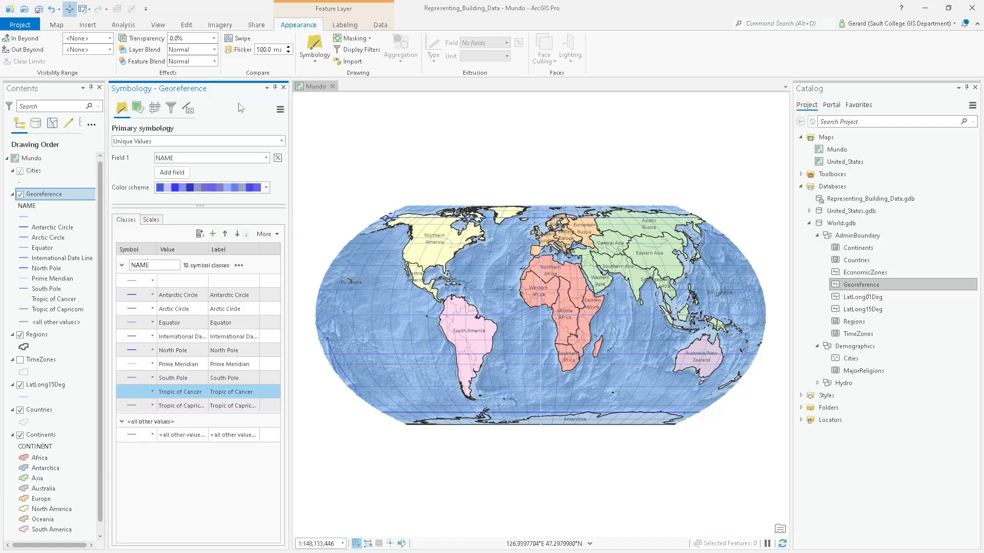
Format the Tropic of Capricorn line in the Georeference symbology as yellow with a 0.2 pt width.
left_click(132, 406)
left_click(130, 405)
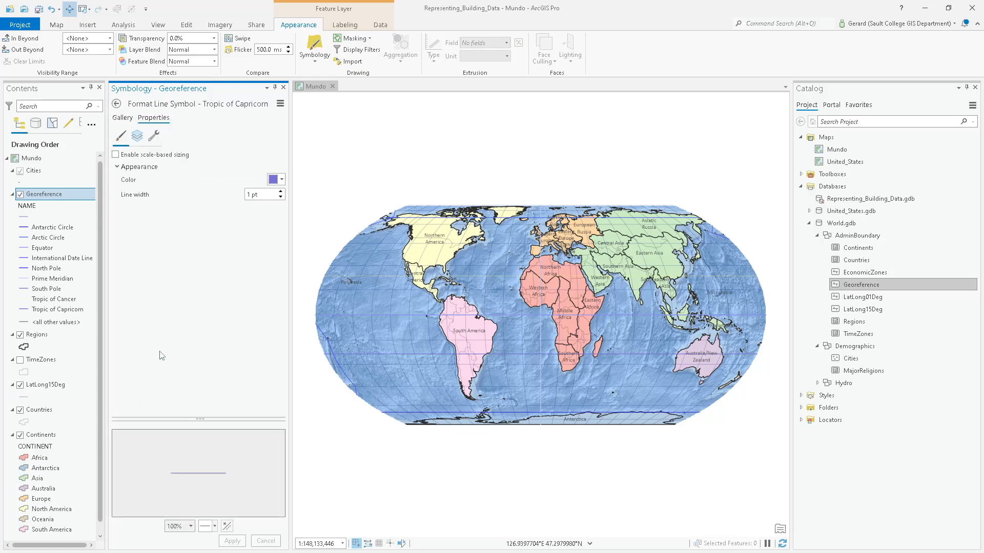
left_click(272, 180)
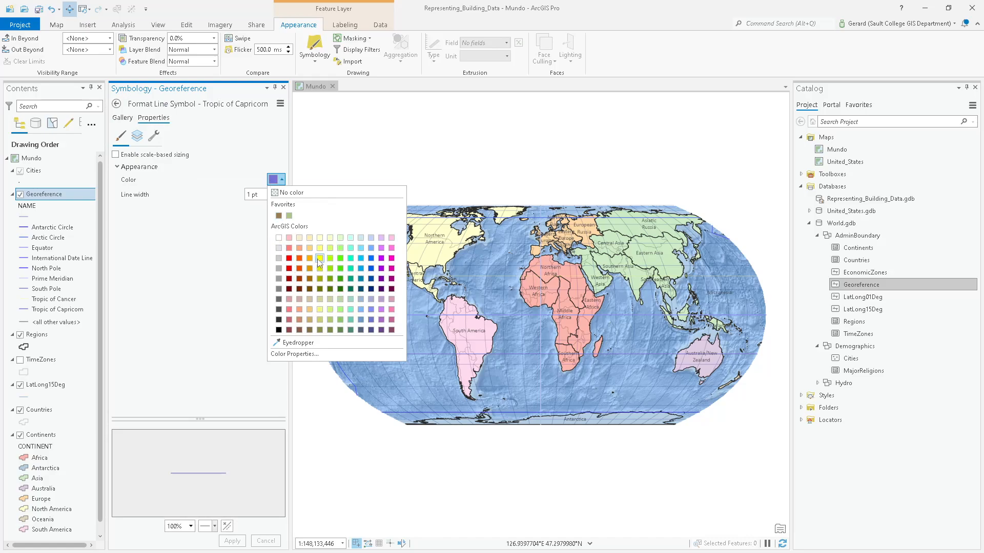
left_click(318, 259)
key("Tab")
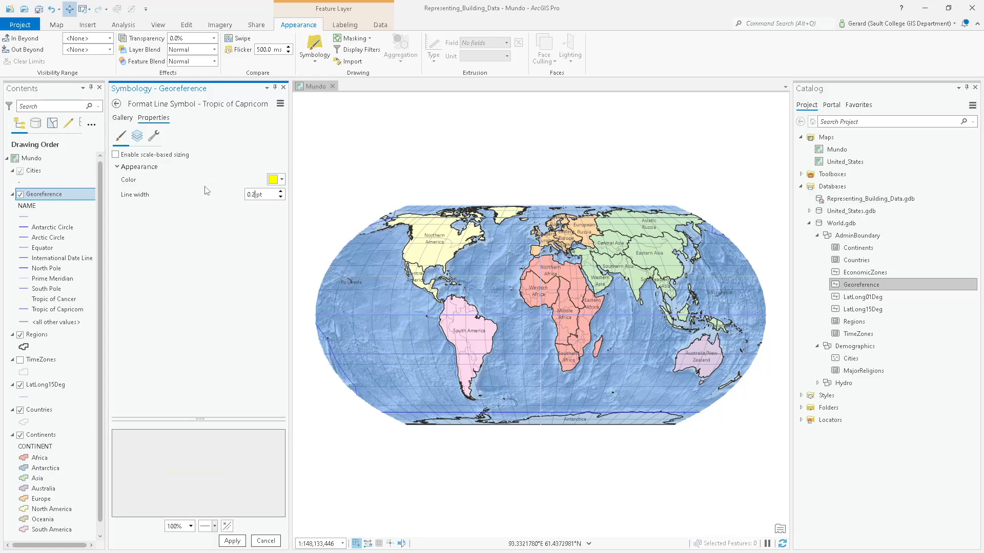
left_click(232, 541)
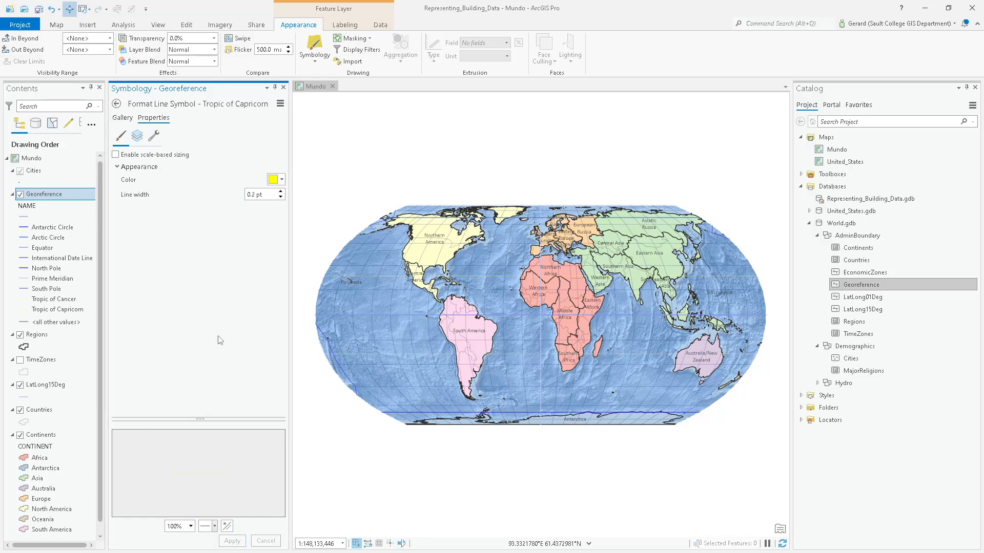
left_click(116, 103)
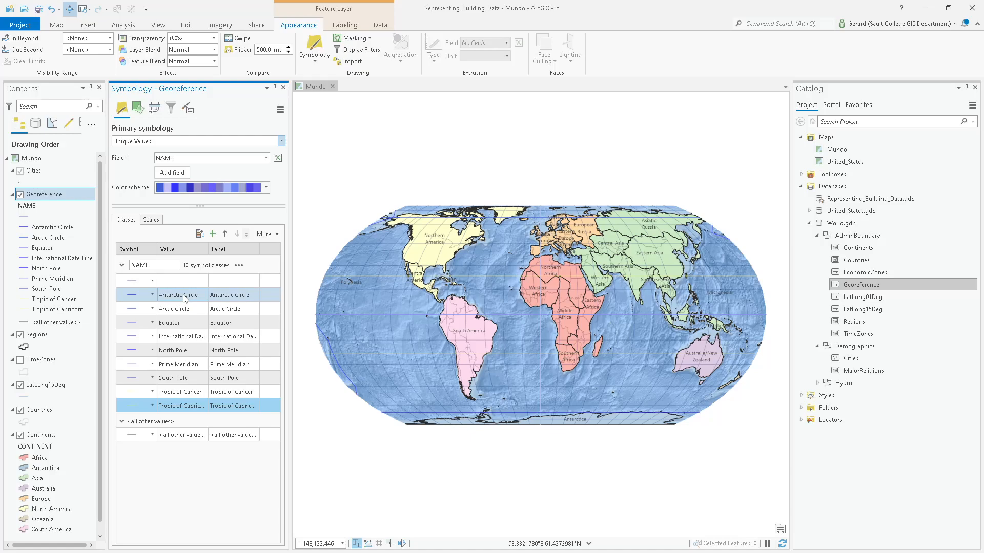
Format the Antarctic Circle line as white, 0.4 pt wide, with the dashed pattern that uses the 5 3 template.
left_click(132, 296)
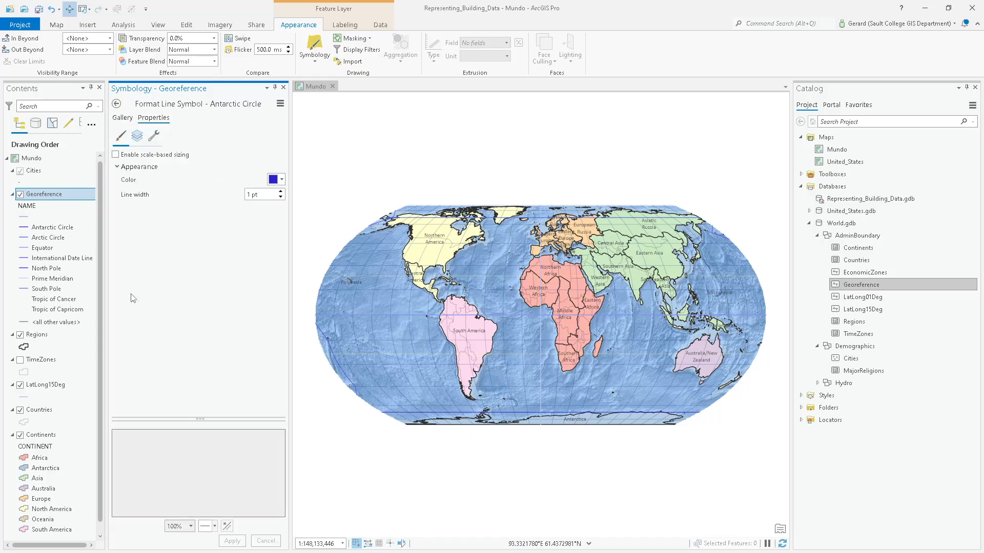
left_click(271, 178)
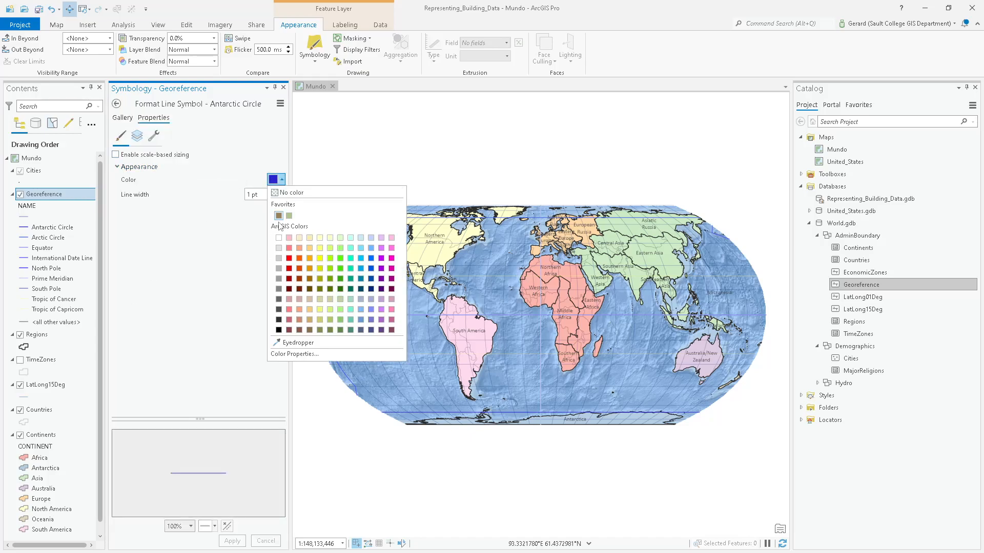
left_click(280, 238)
left_click_drag(267, 195, 208, 194)
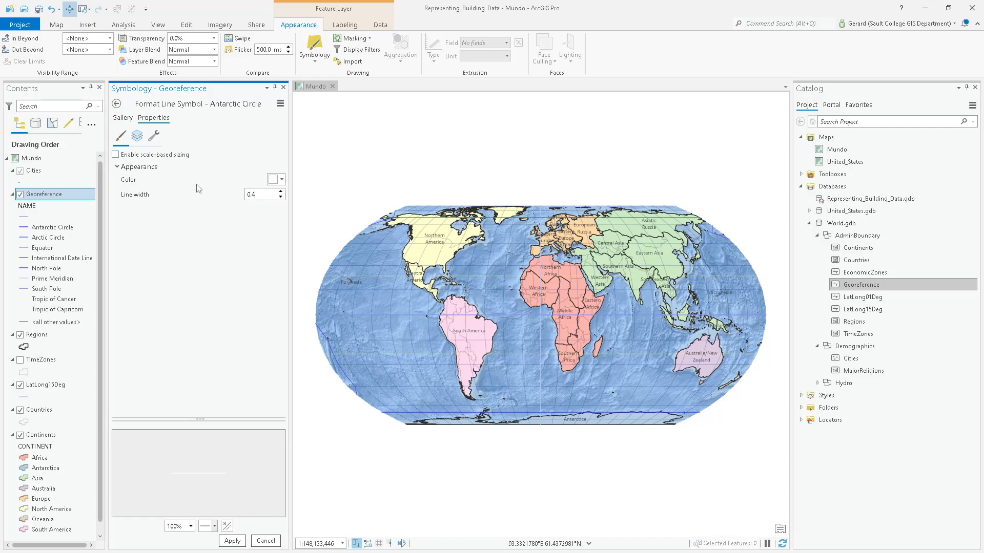
left_click(137, 136)
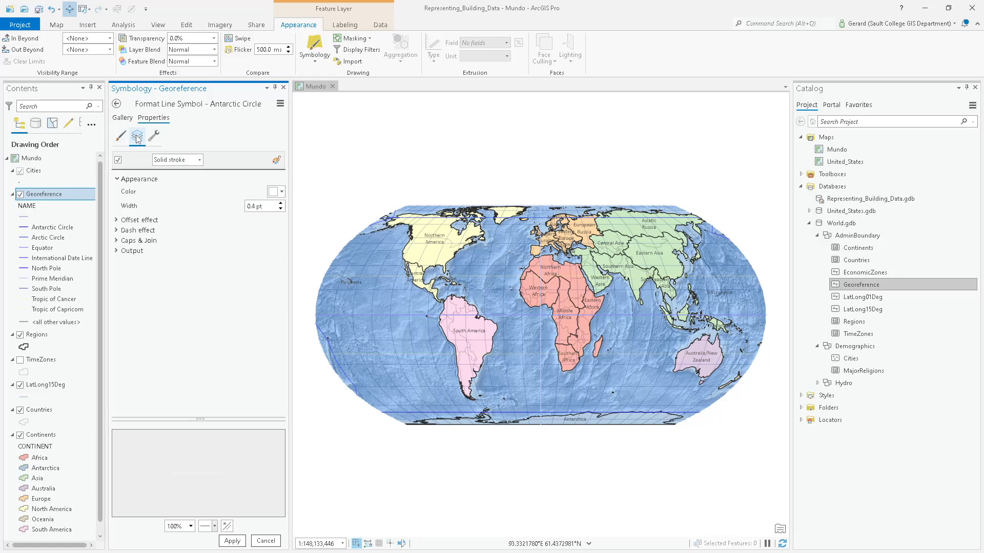
left_click(116, 230)
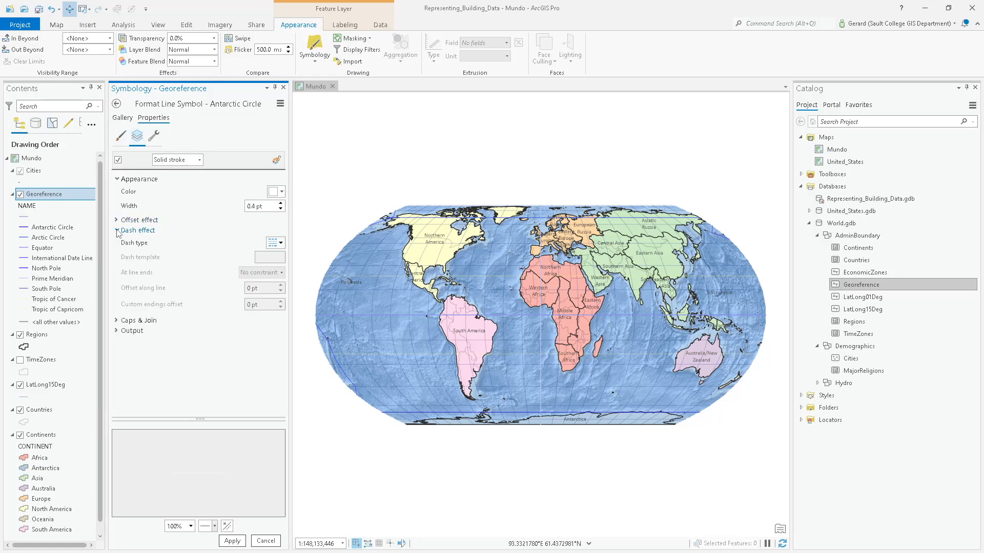
left_click(280, 241)
left_click(291, 281)
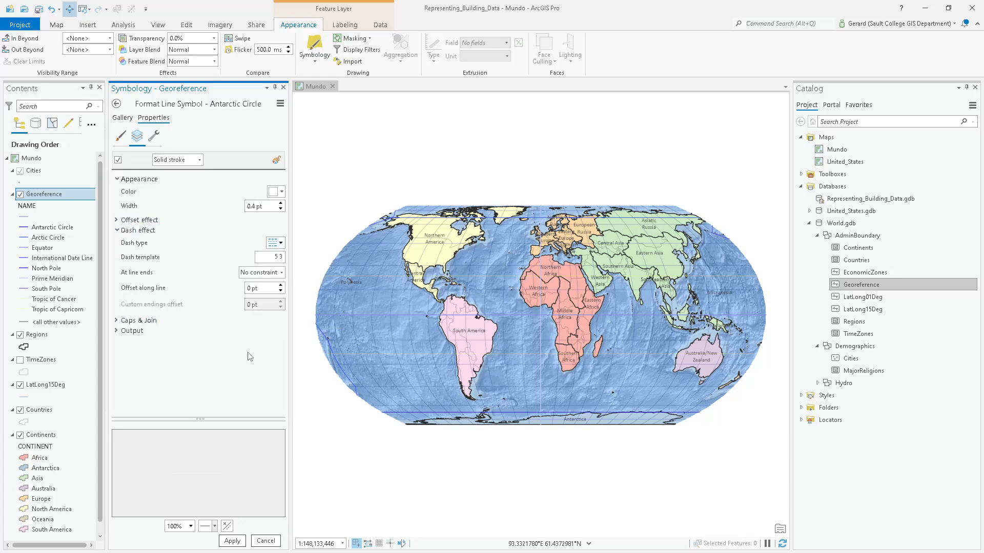
left_click(232, 541)
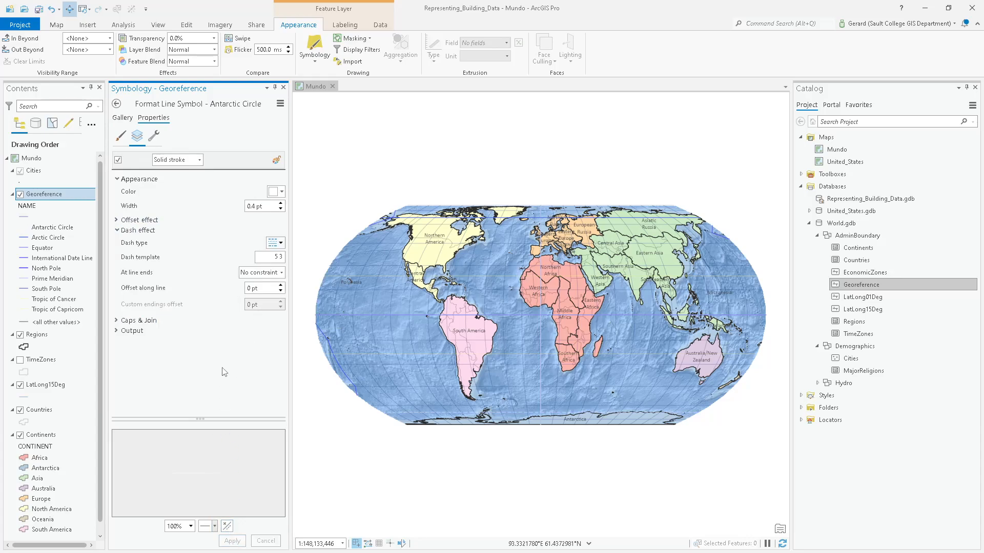
left_click(119, 105)
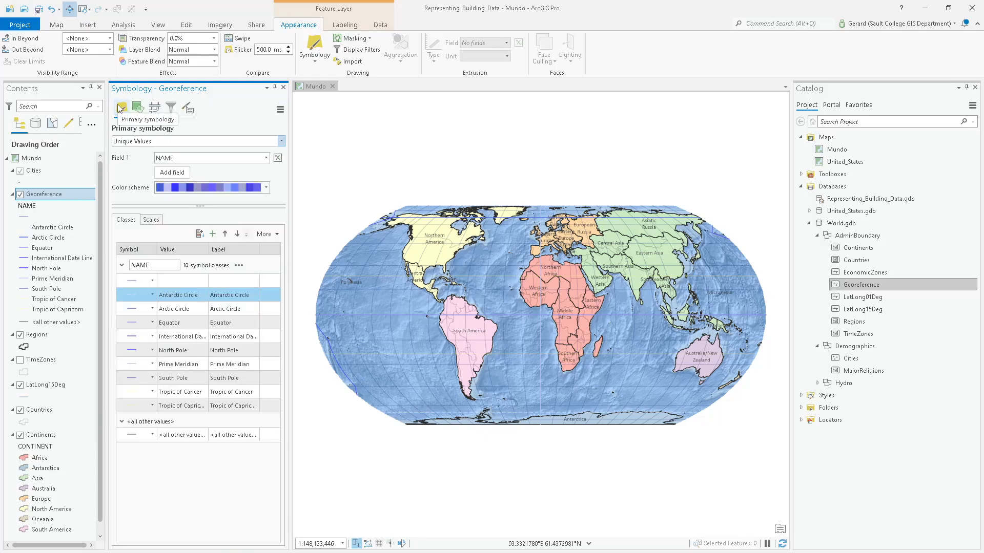
Format the Arctic Circle line as white, 0.4 pt wide, with the dashed pattern that uses the 5 3 template.
left_click(131, 308)
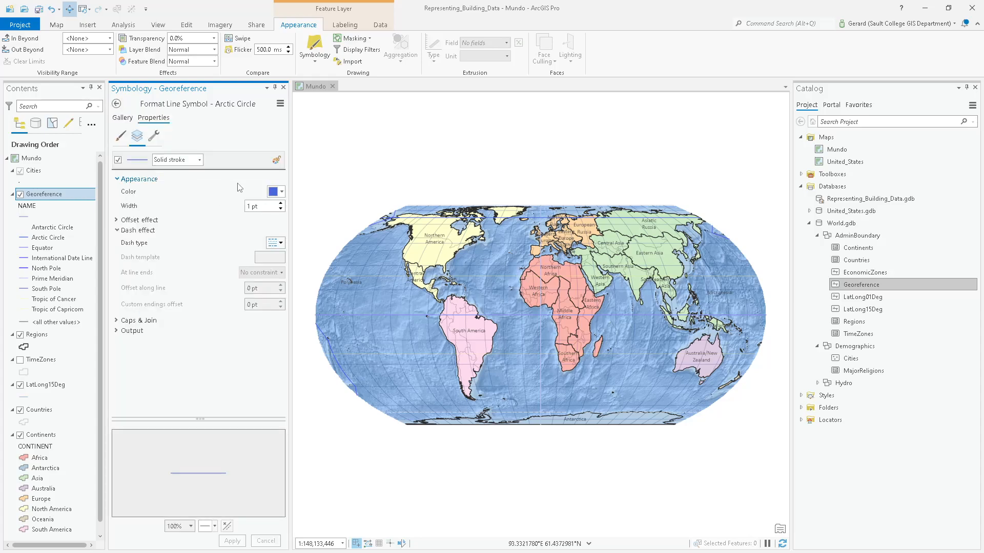
left_click(272, 205)
type("0.4")
left_click(275, 192)
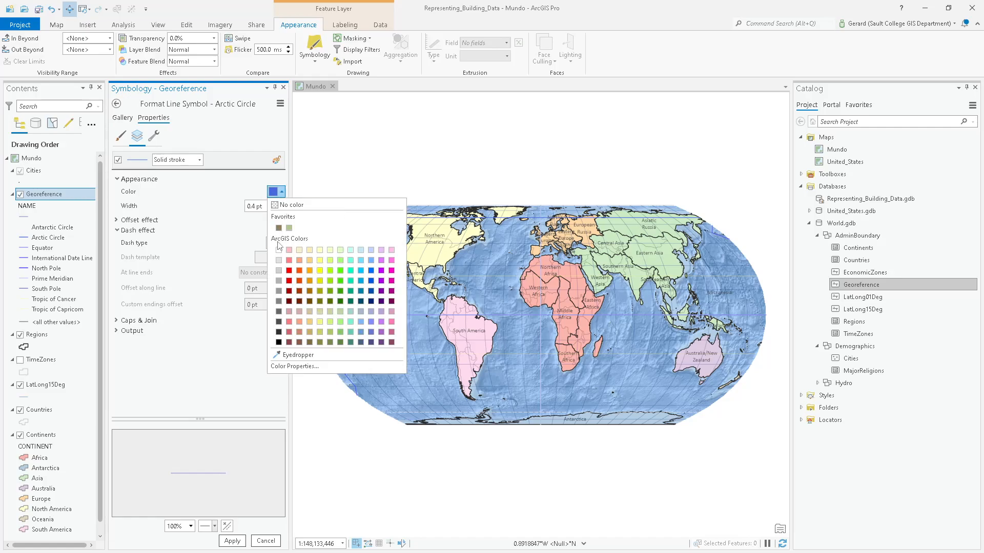
left_click(280, 252)
left_click(280, 244)
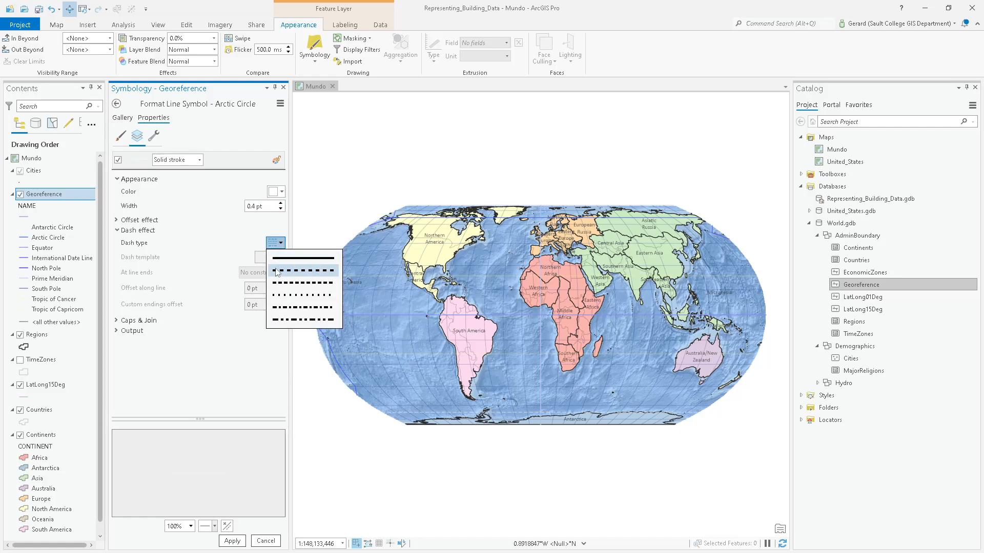
left_click(285, 281)
left_click(232, 541)
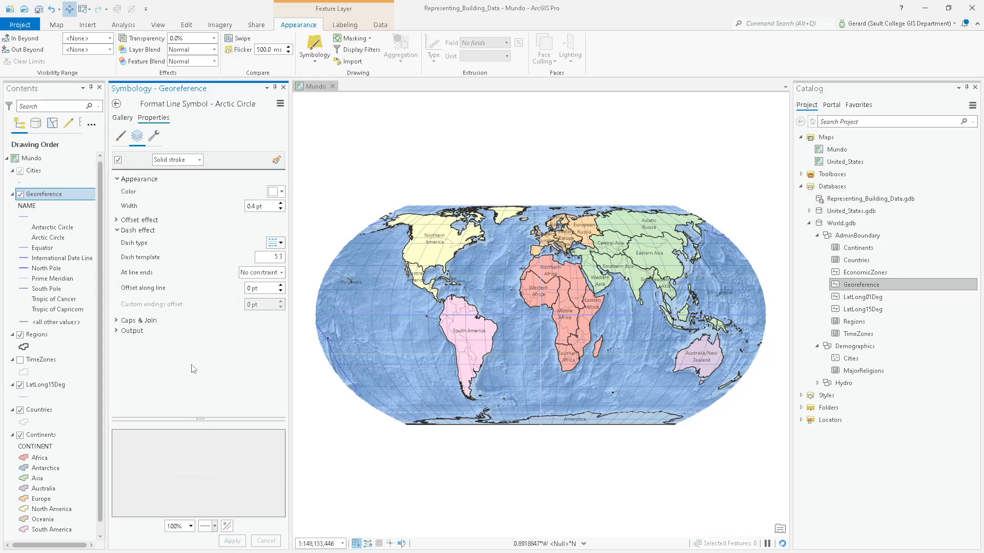
Format the Equator line in the Georeference symbology as solid dark blue with a 0.8 pt width.
left_click(37, 249)
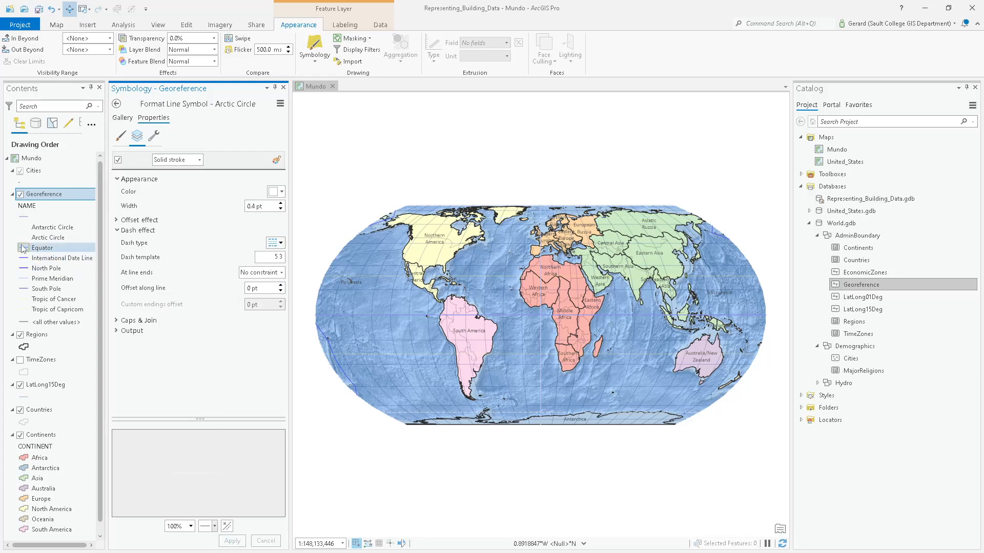
left_click(282, 192)
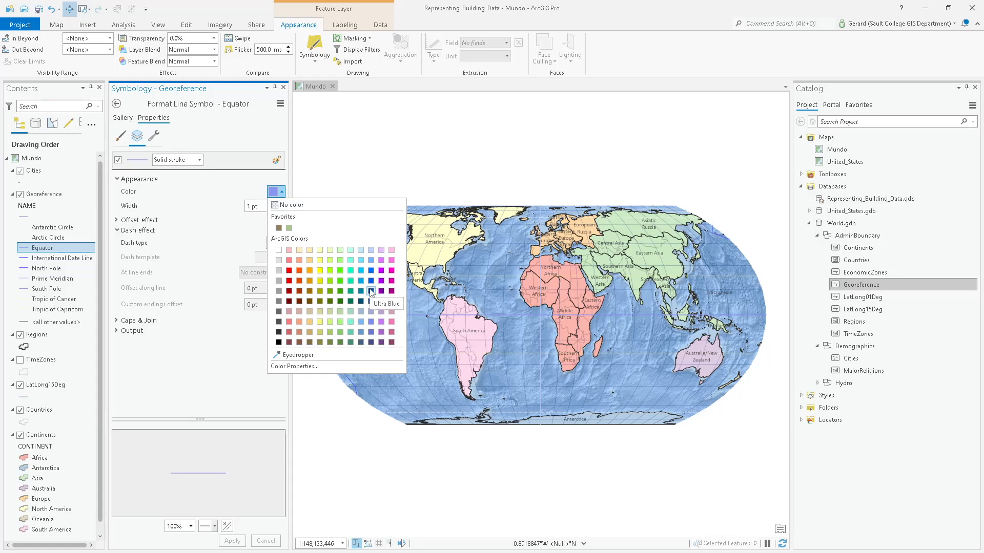
left_click(372, 344)
type("0.8")
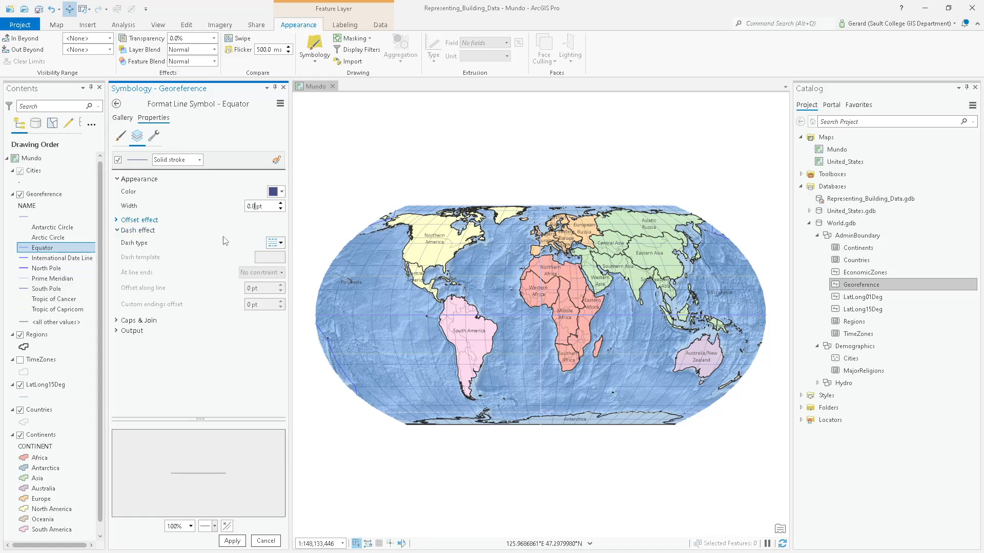
left_click(232, 541)
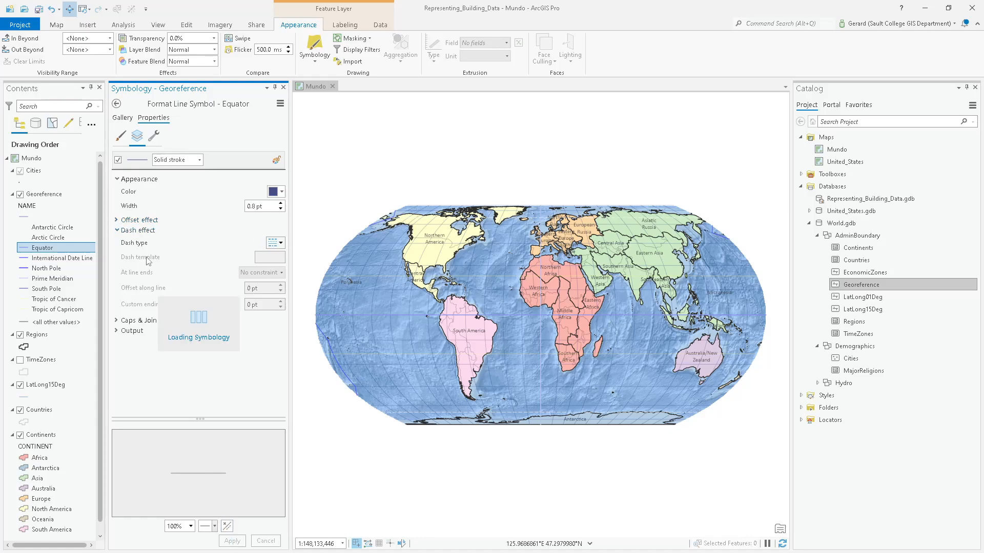
left_click(116, 103)
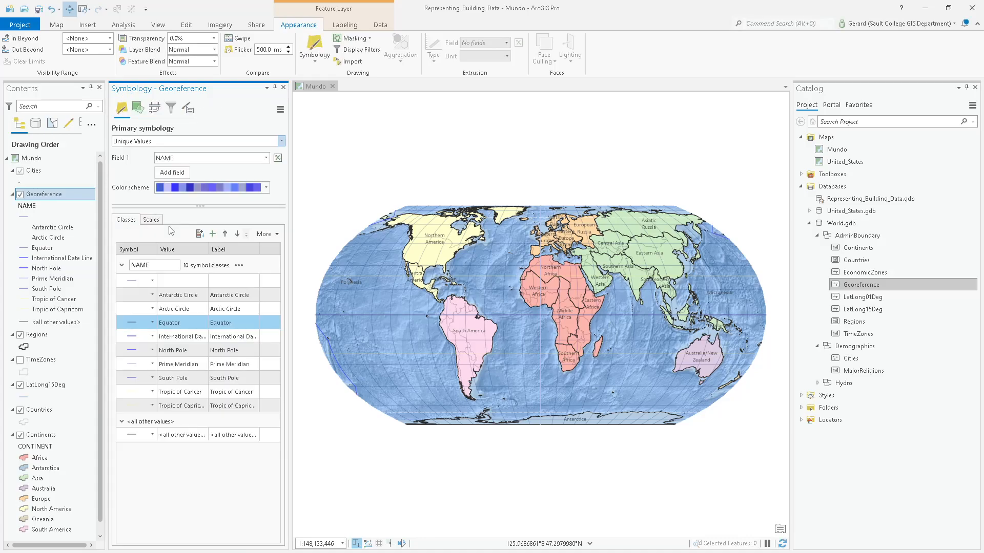
Format the Prime Meridian line in the Georeference symbology as solid dark blue with a 0.8 pt width.
left_click(128, 361)
left_click(276, 191)
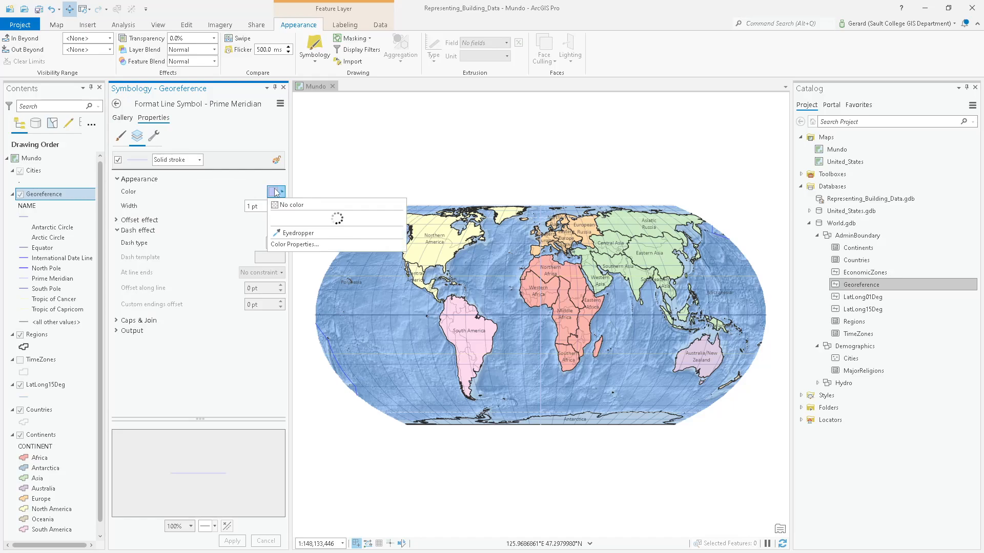
left_click(372, 348)
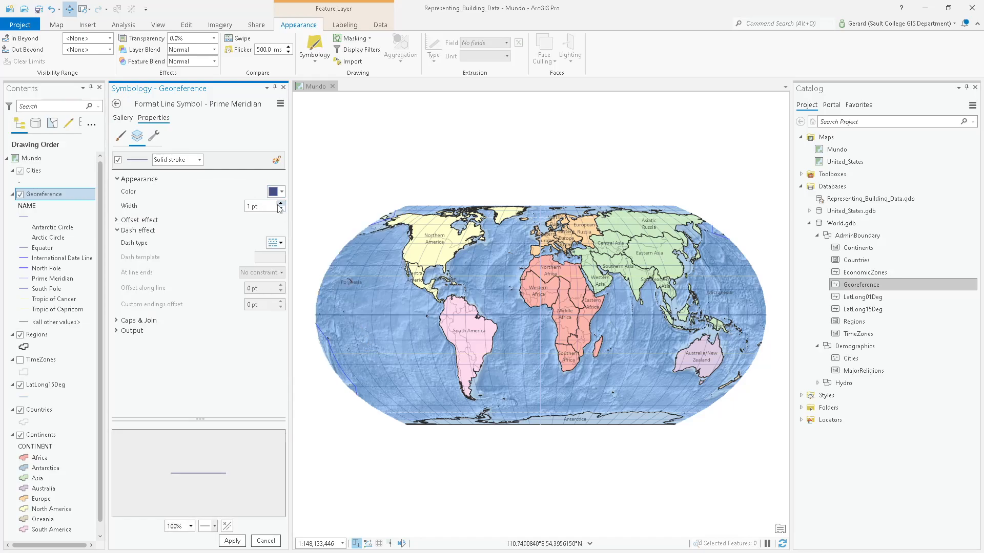
left_click_drag(264, 206, 198, 211)
type("0.8")
key("Return")
left_click(228, 544)
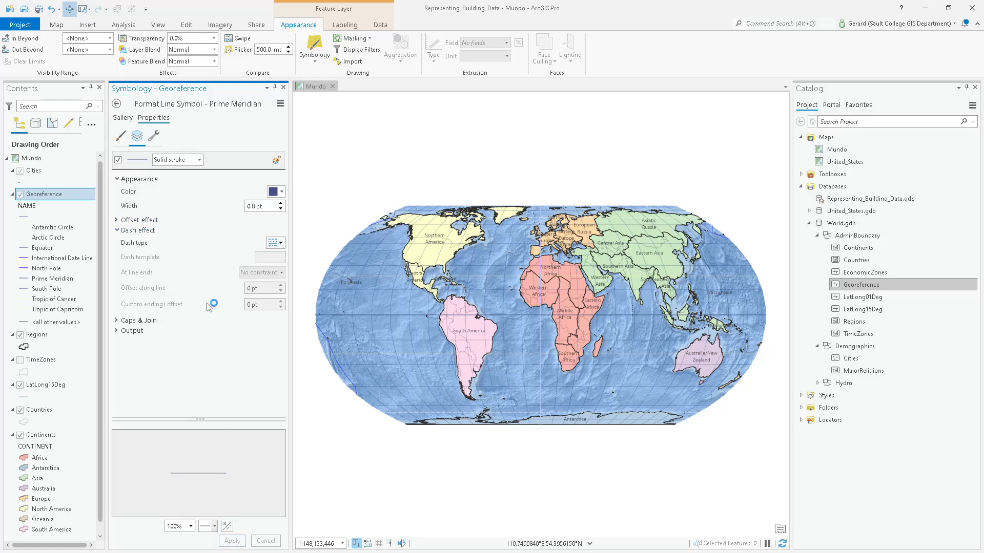
Remove the North Pole and South Pole classes from the Georeference layer's unique values symbology.
left_click(24, 270)
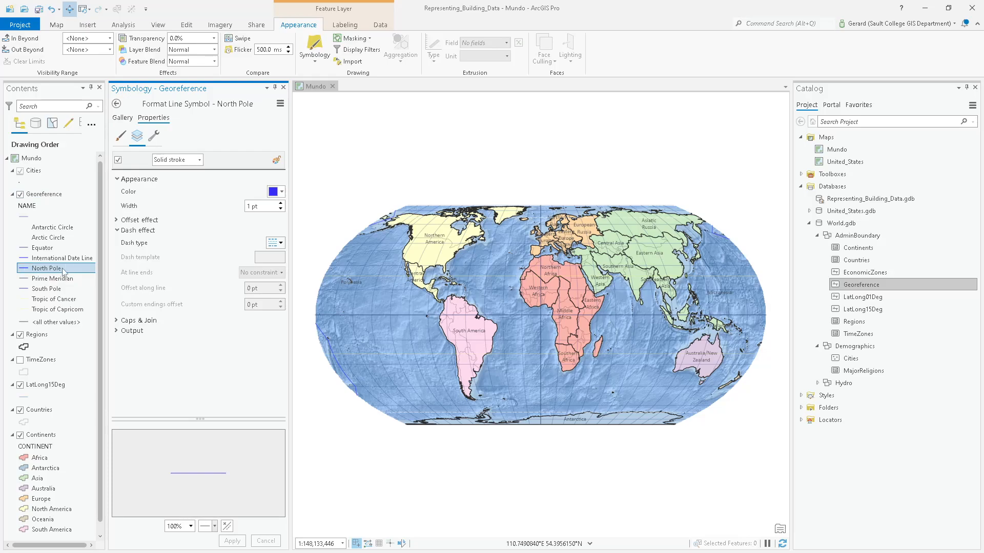
left_click(117, 104)
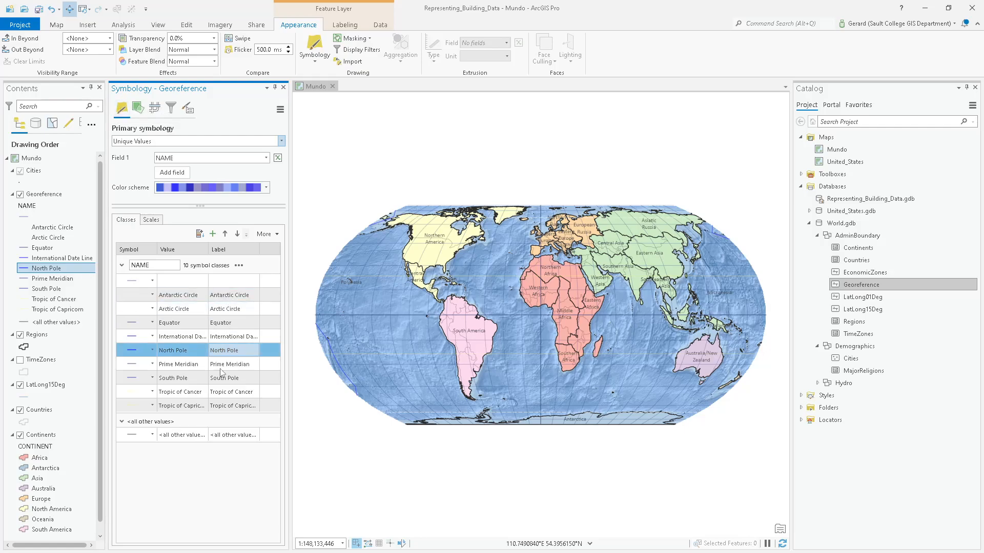
right_click(197, 351)
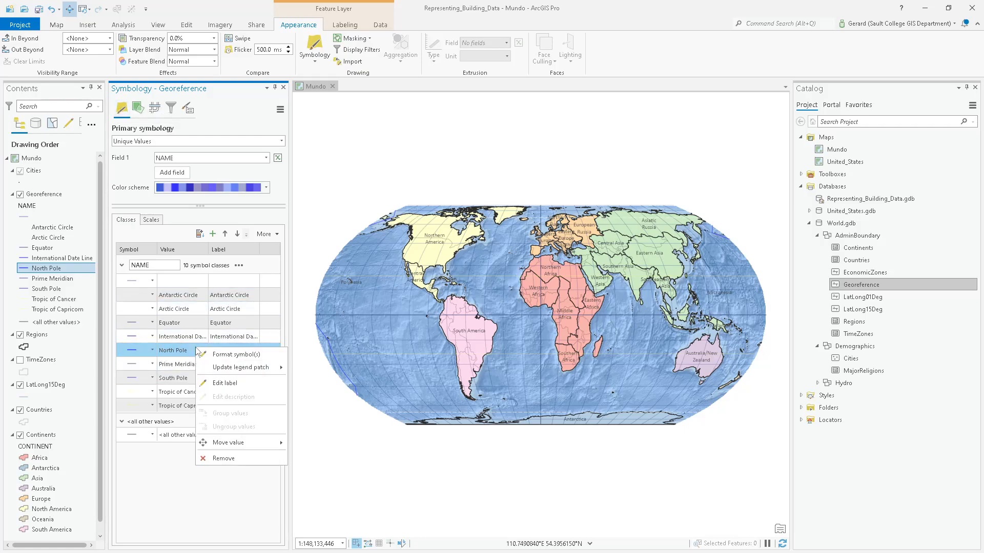
left_click(228, 462)
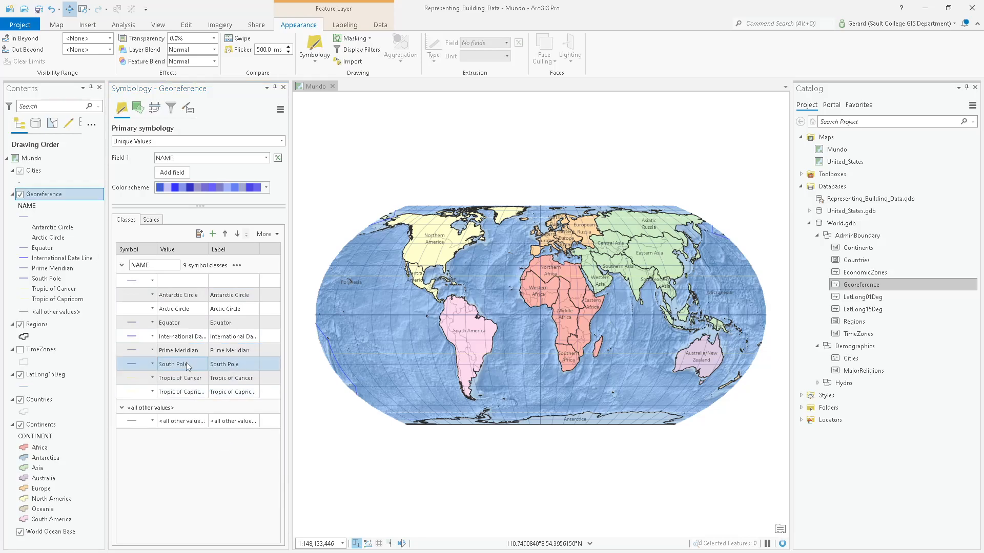
right_click(186, 362)
left_click(224, 474)
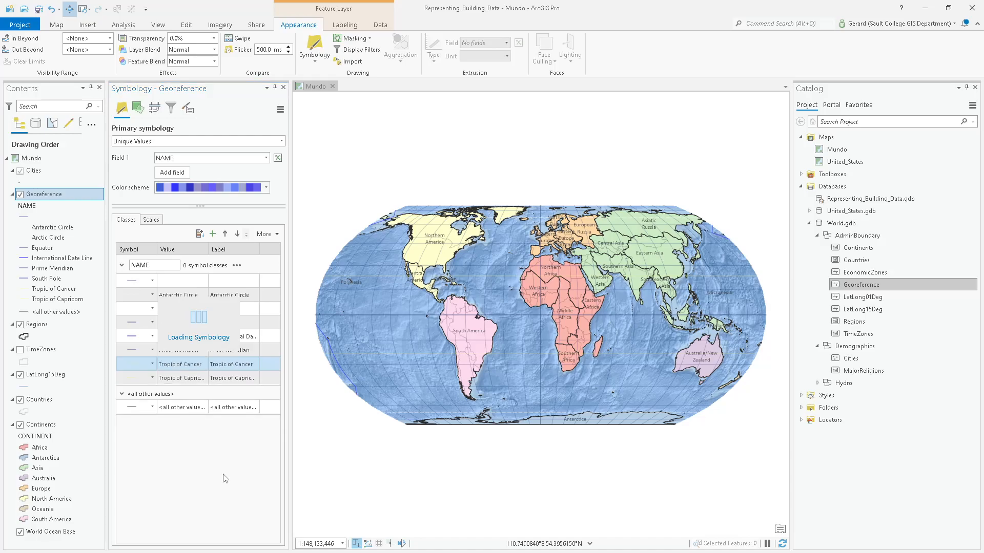
Remove the International Date Line class from the Georeference symbology and hide the class for all other values.
left_click(195, 336)
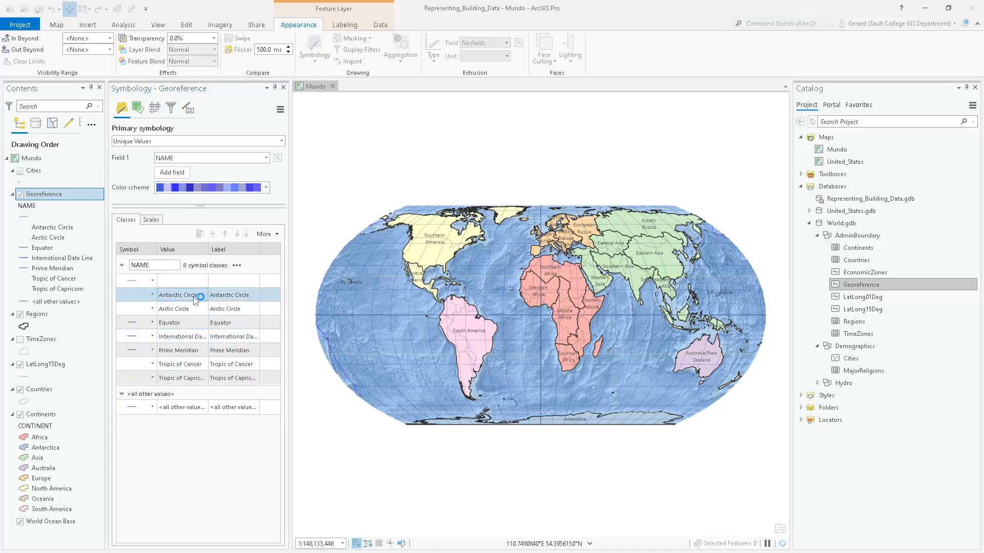
right_click(184, 337)
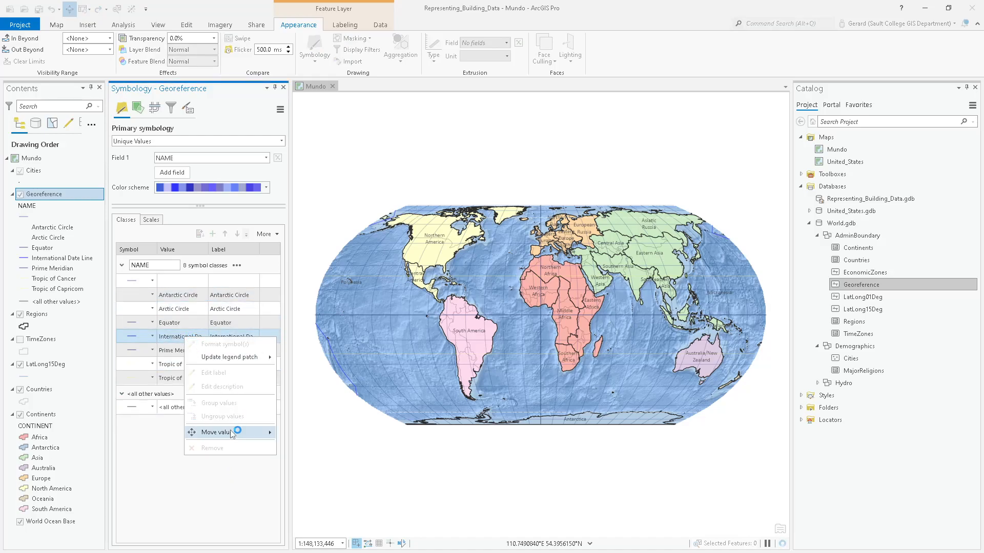
left_click(229, 448)
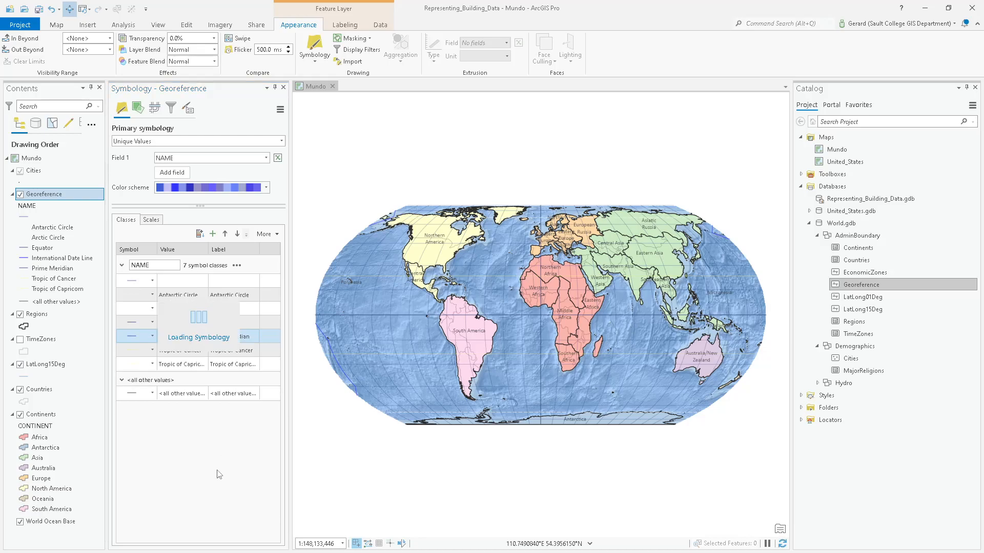
left_click(180, 393)
left_click(267, 234)
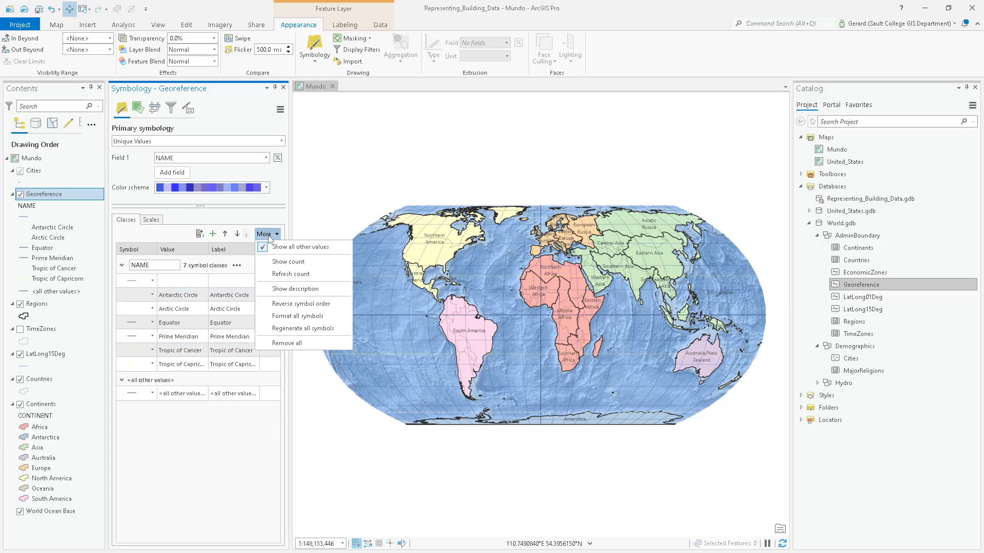
left_click(286, 250)
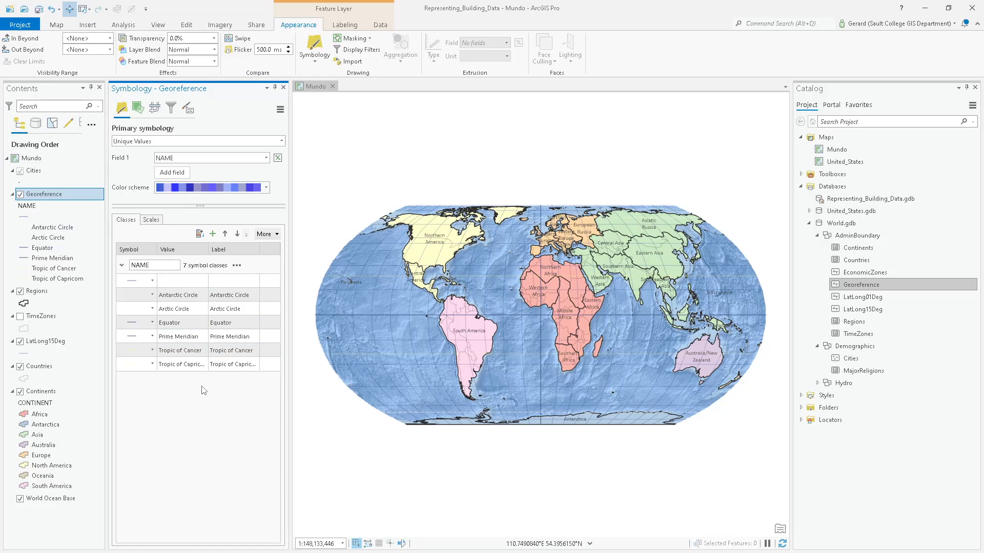
Turn on labels for the Georeference layer and set its feature visibility In Beyond limit to 1:20,000,000, following the lab table.
right_click(40, 194)
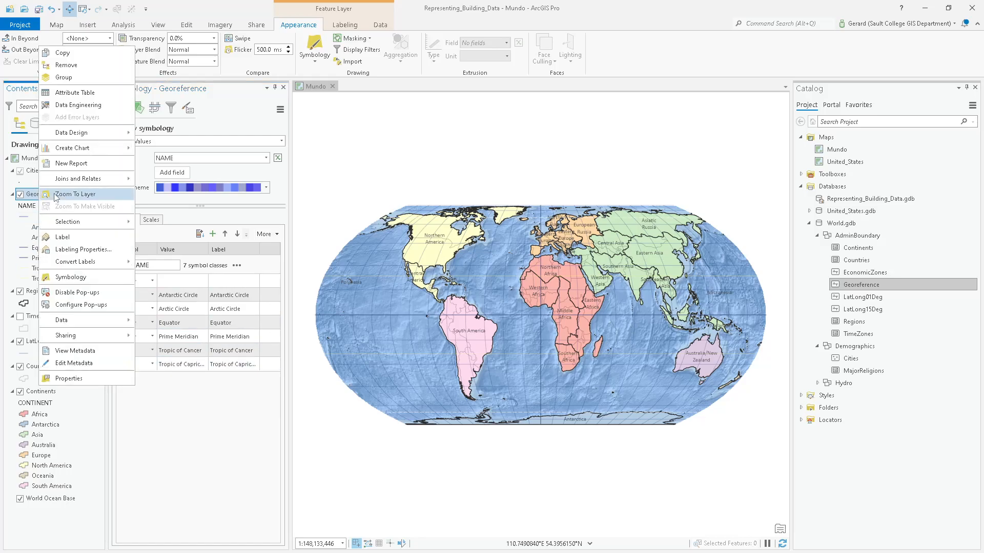
left_click(68, 239)
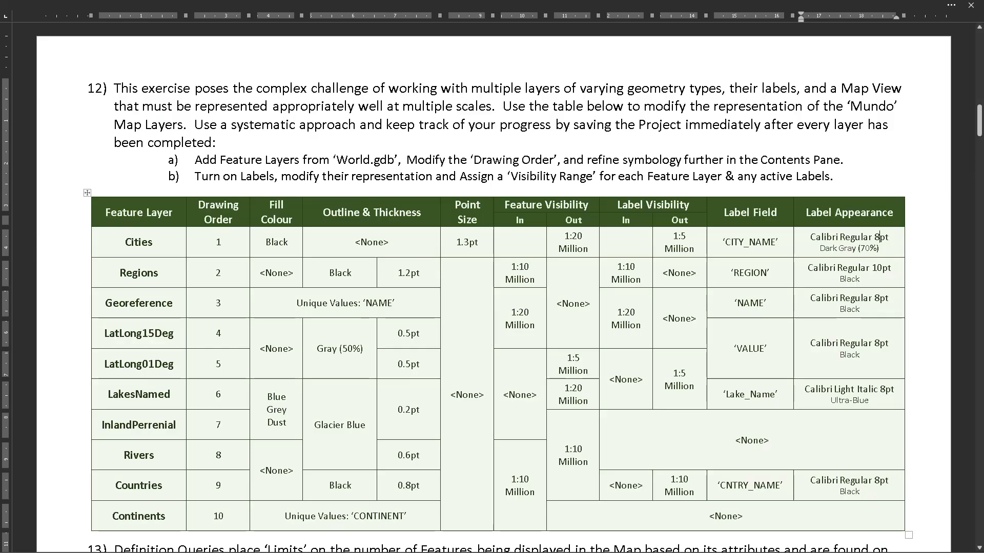
key("alt")
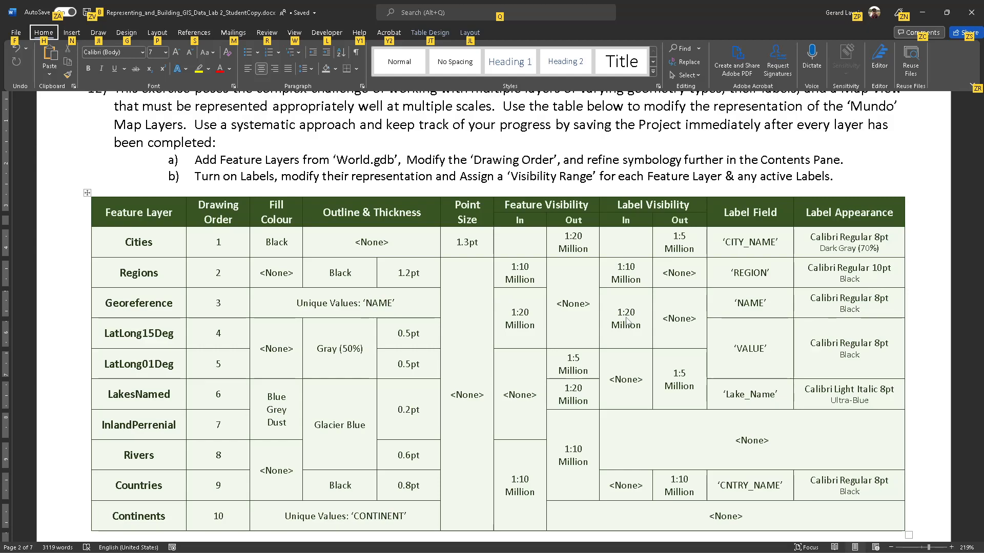
key("Escape")
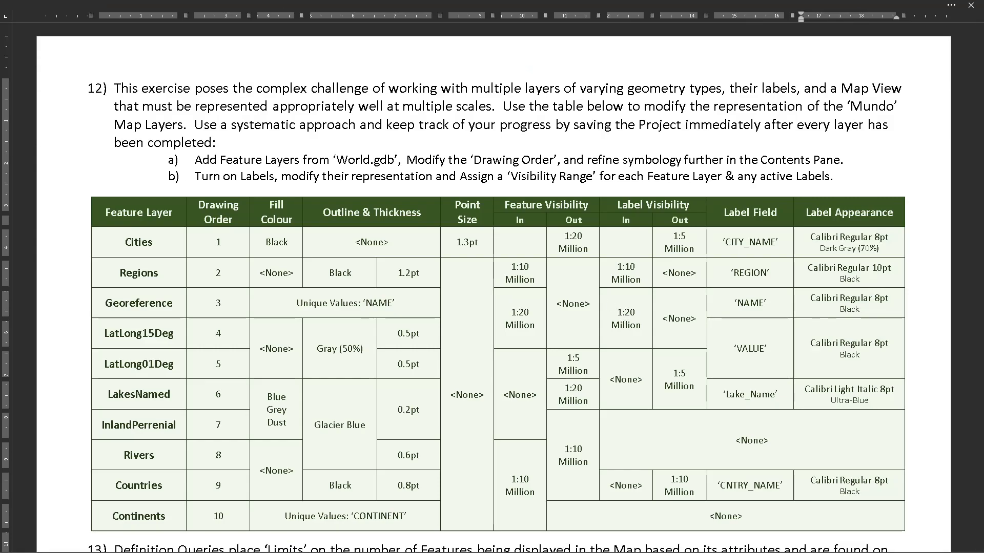
key("alt+Tab")
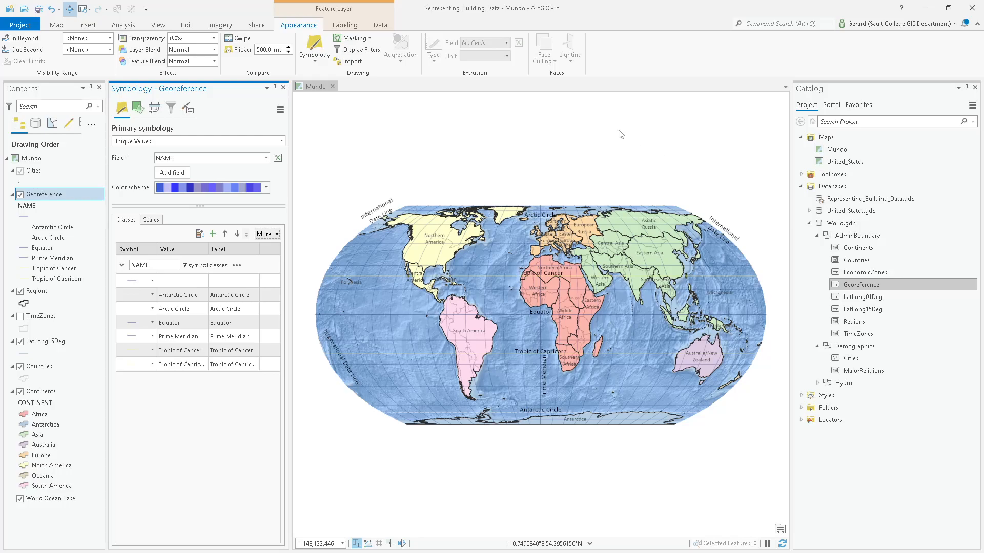
left_click(110, 39)
scroll(88, 128, "down", 3)
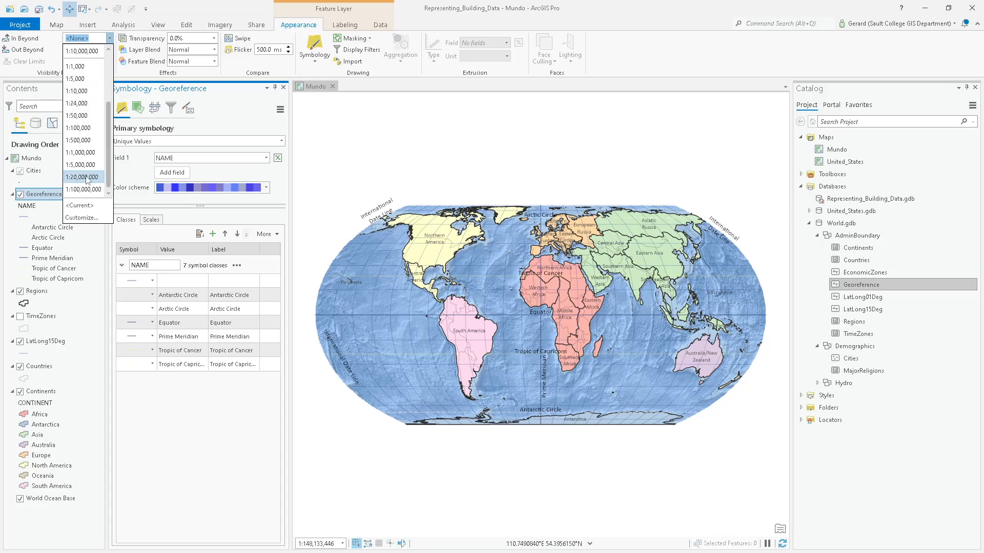
left_click(86, 177)
Set the In Beyond visibility limit of the Georeference labels to 1:20,000,000 and check the labels at different map scales.
left_click(352, 23)
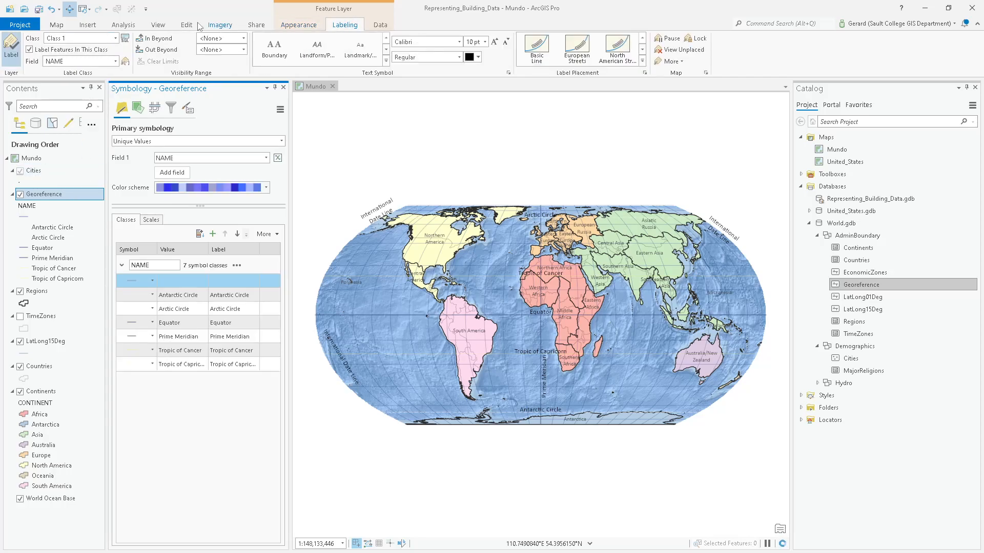
left_click(245, 38)
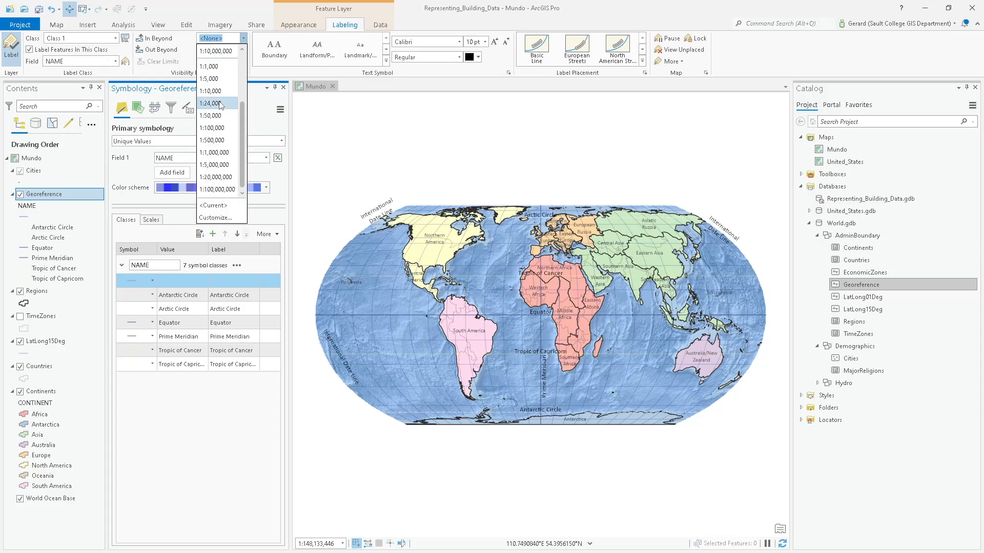
left_click(215, 177)
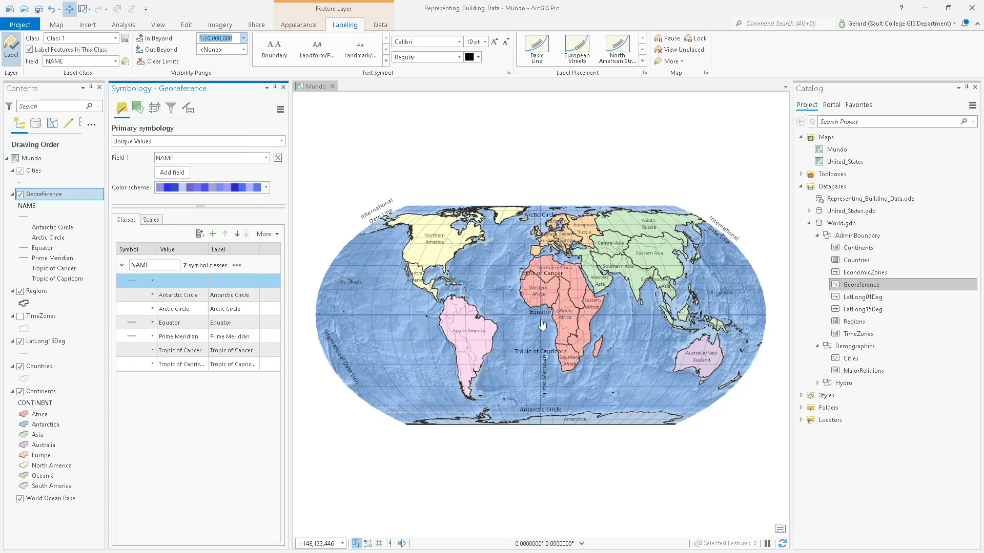
scroll(542, 323, "up", 1)
scroll(542, 322, "up", 3)
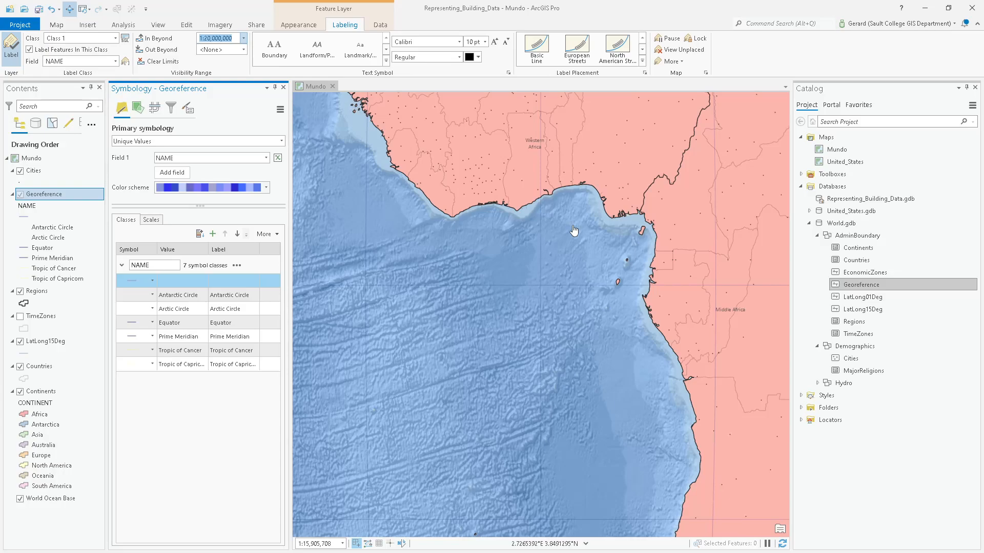
scroll(599, 256, "down", 2)
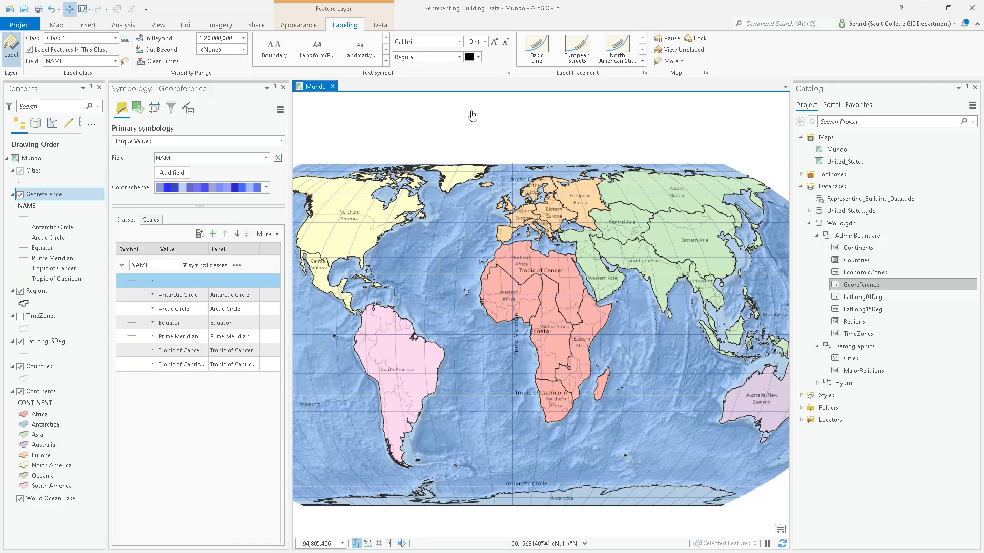
Set the Georeference label font size to 8 pt and check the label appearance against the lab document's table.
left_click(485, 42)
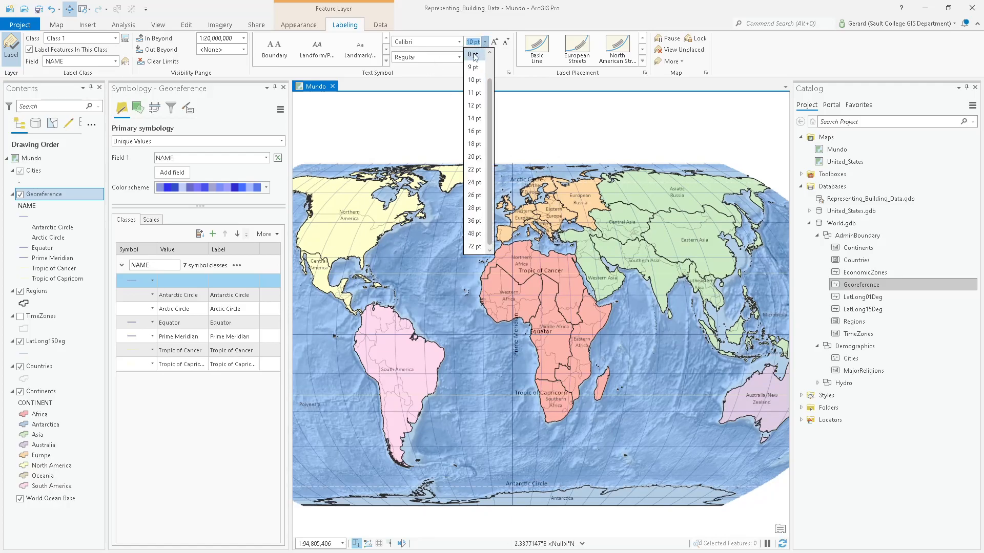
left_click(476, 58)
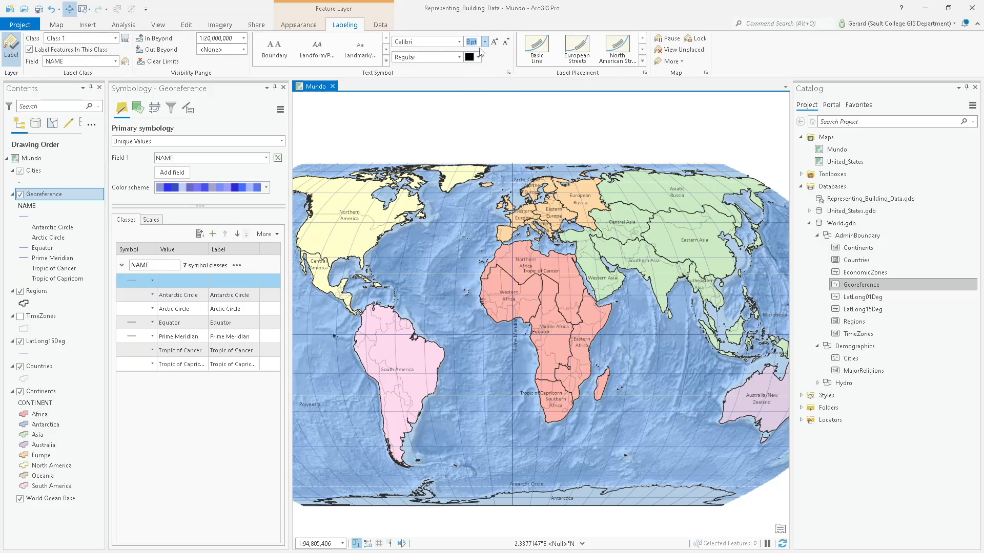
left_click(20, 317)
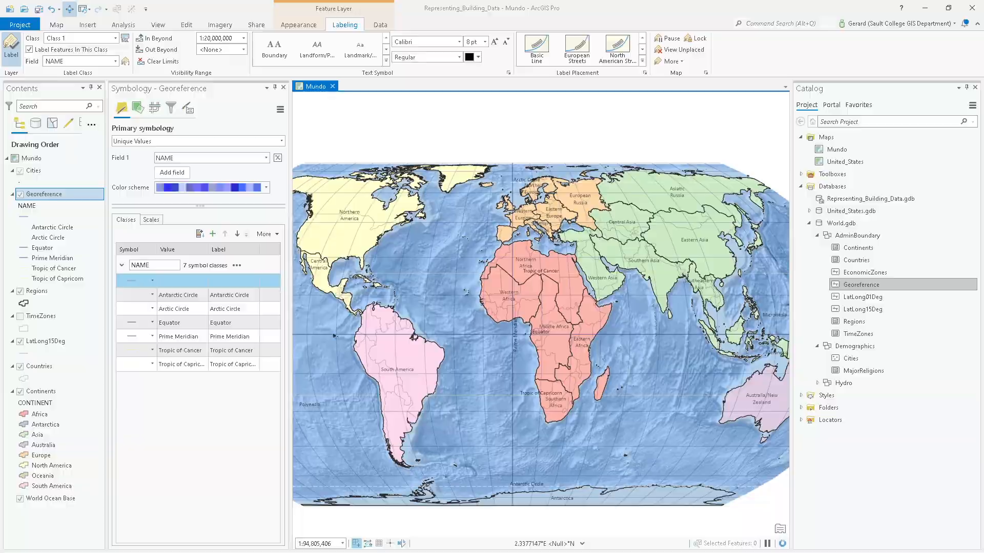
key("alt+Tab")
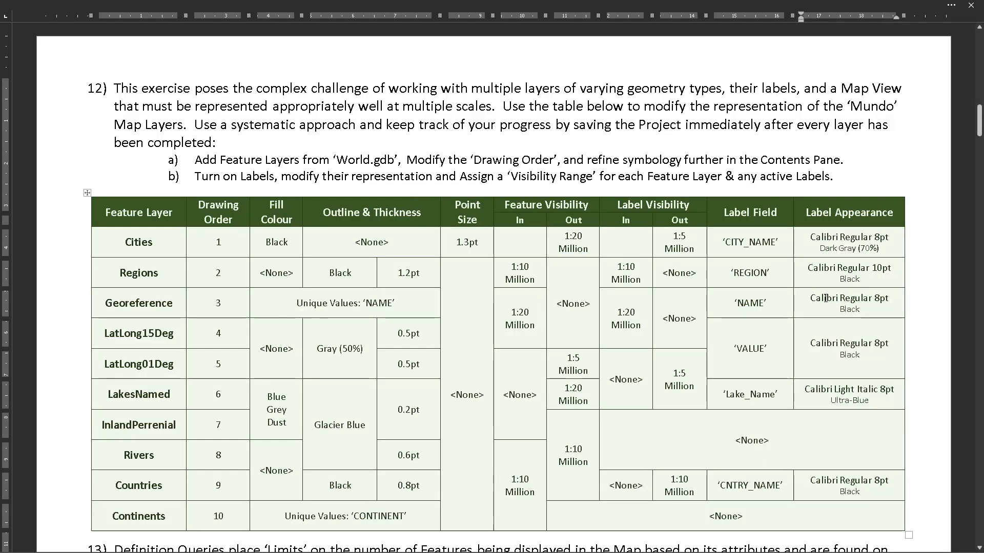
left_click_drag(811, 297, 891, 304)
left_click(890, 305)
key("alt+Tab")
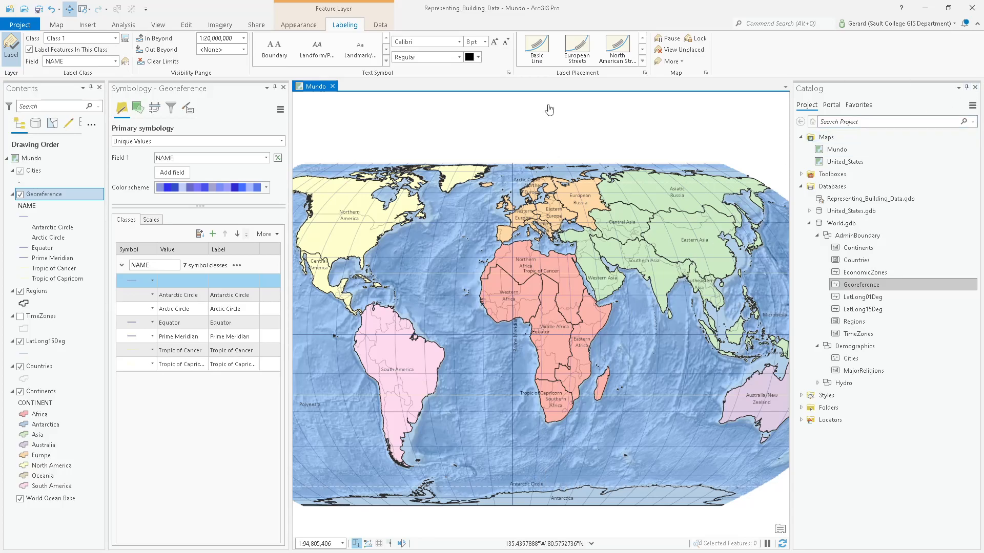
Add LatLong01Deg from World.gdb to the Mundo map above LatLong15Deg and format its lines as 50% gray, 0.5 pt wide.
key("alt+Tab")
mouse_move(867, 297)
left_mouse_down()
mouse_move(883, 301)
mouse_move(25, 331)
left_mouse_up()
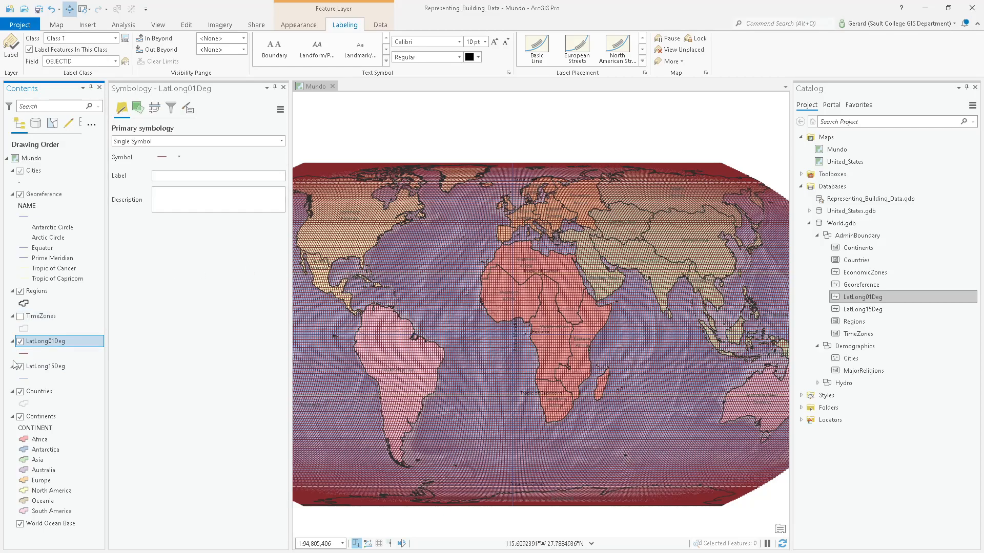
left_click(29, 353)
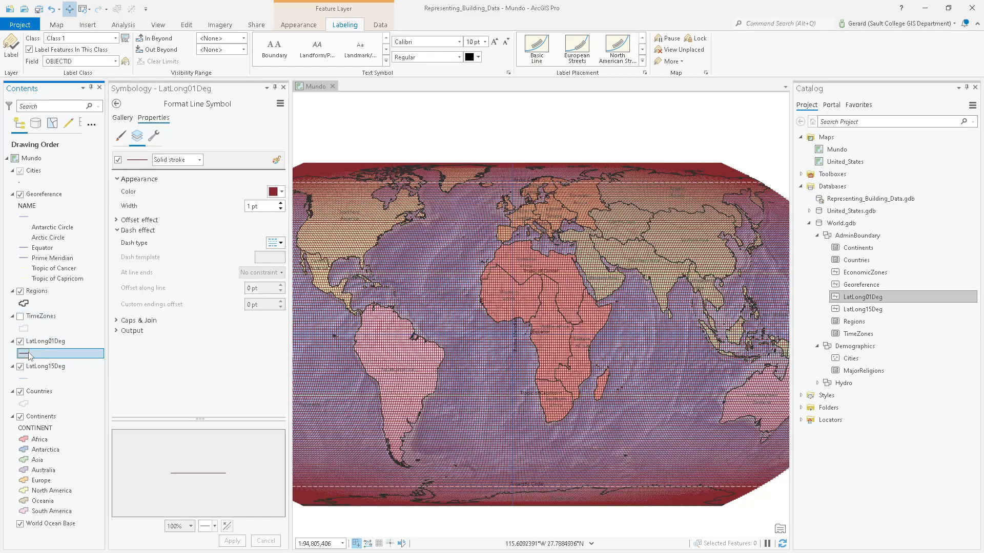
left_click(281, 192)
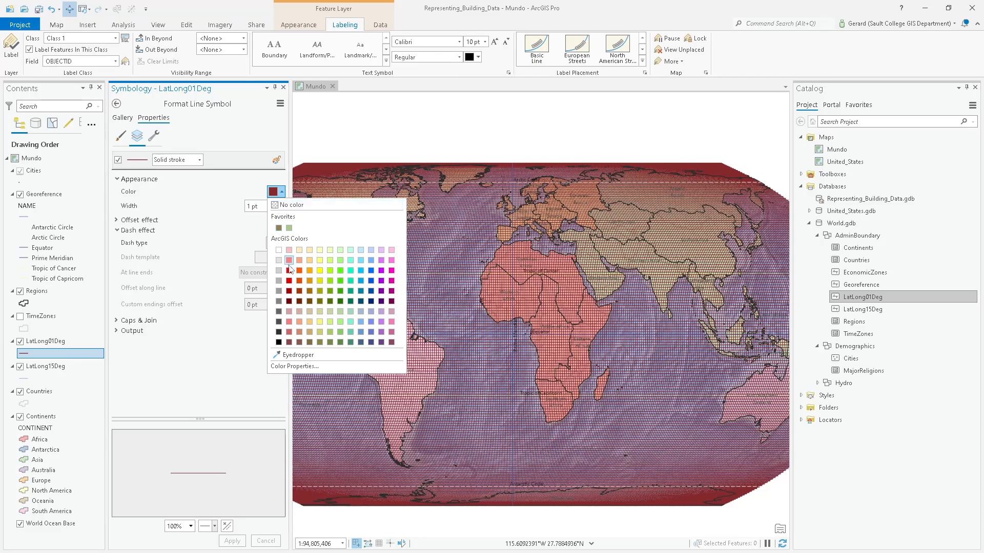
left_click(278, 301)
left_click_drag(262, 206, 217, 209)
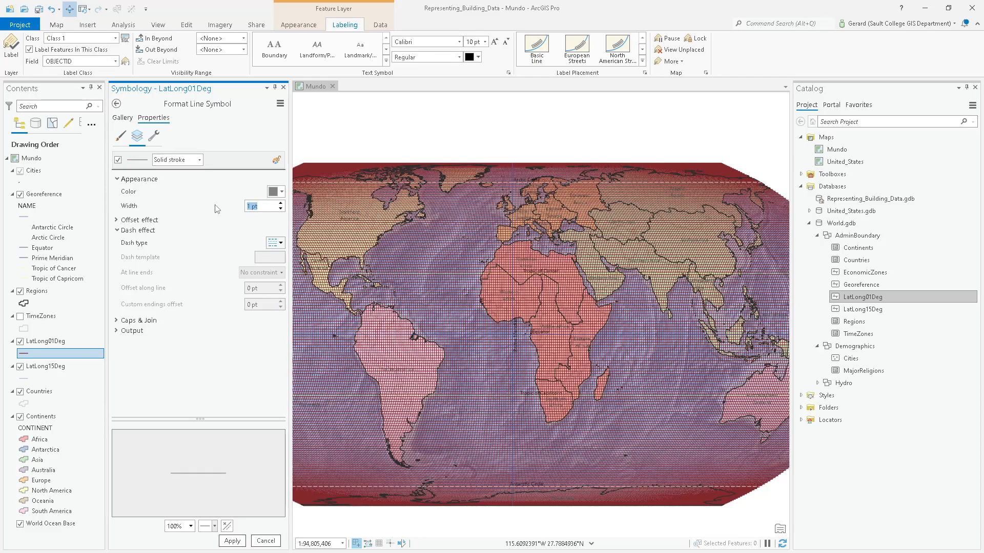
type("0.5")
left_click(232, 541)
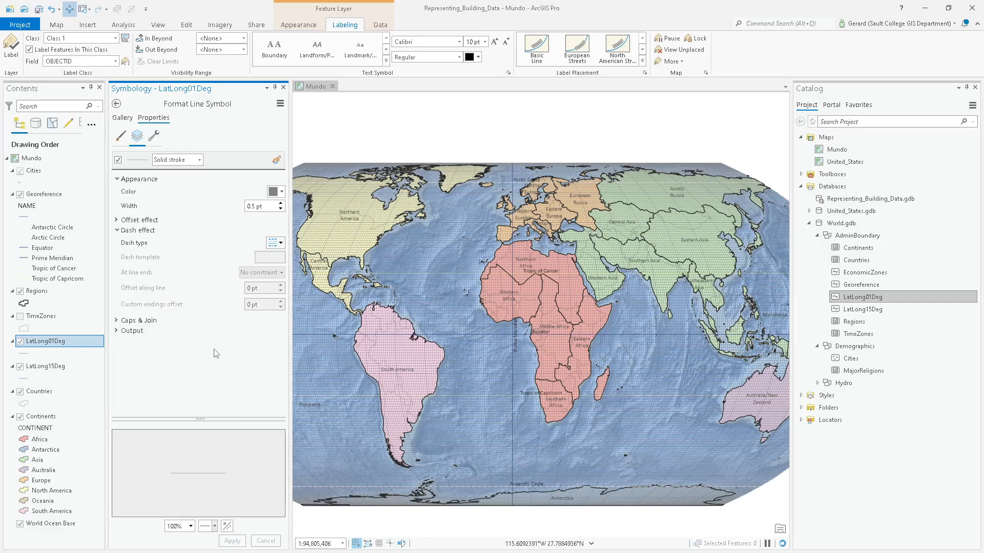
Format the LatLong15Deg layer's line symbol as 50% gray with a 0.5 pt width.
left_click(24, 379)
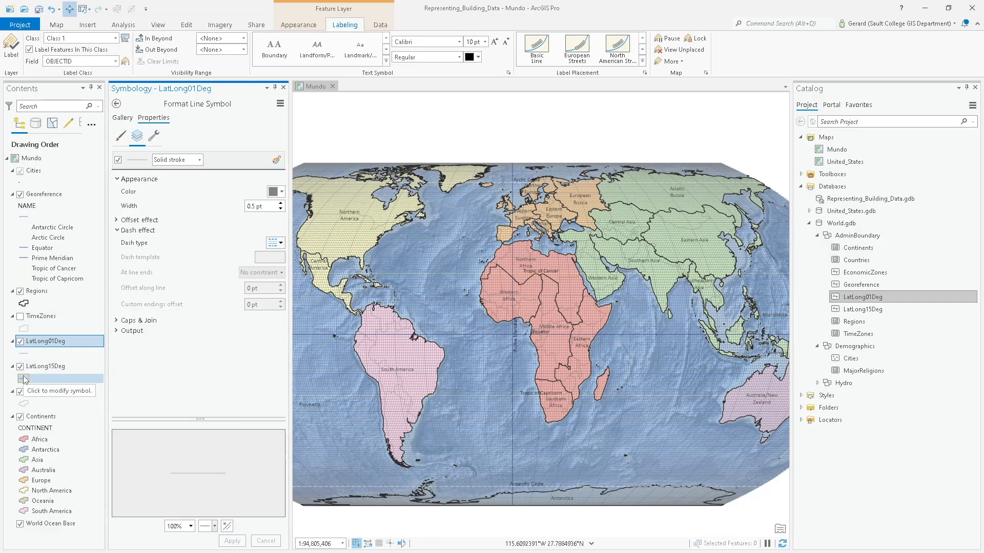
left_click_drag(265, 206, 223, 208)
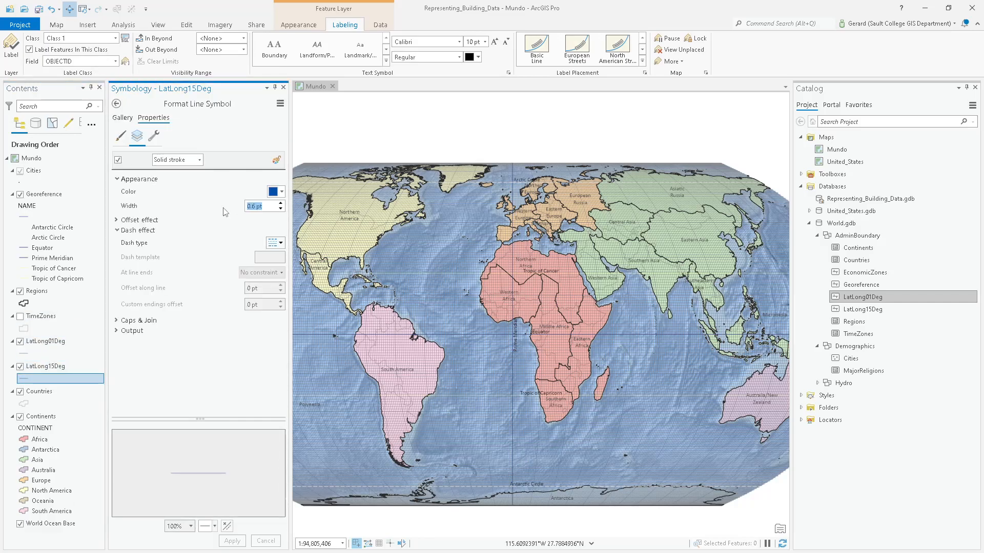
type("0.5")
left_click(276, 192)
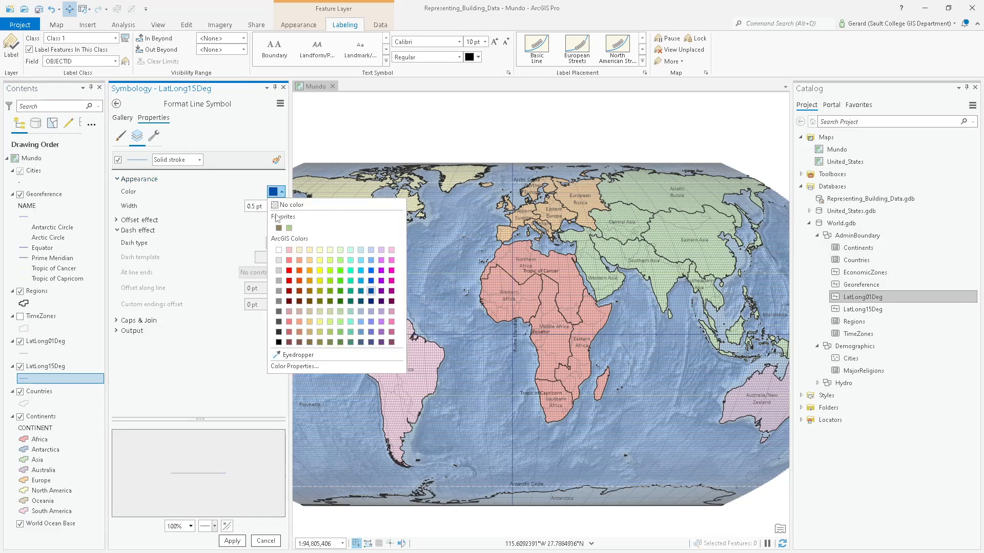
left_click(280, 303)
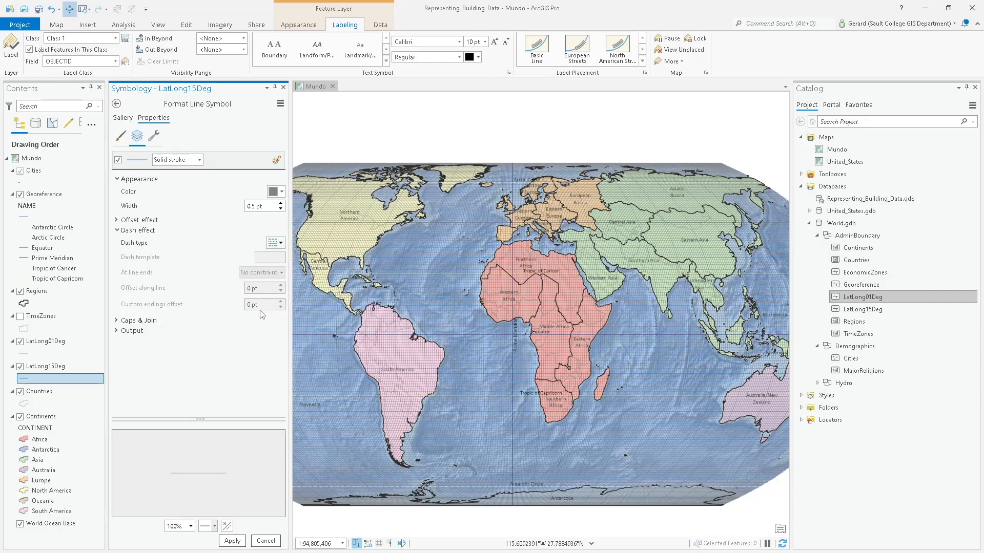
left_click(233, 542)
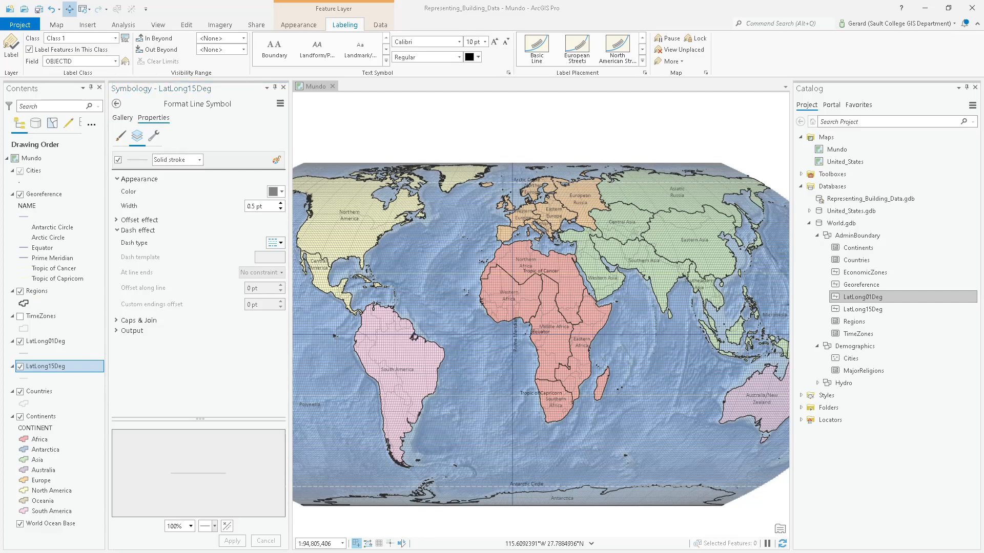
Set the Out Beyond visibility limit of the LatLong01Deg labels to 1:5,000,000, following the lab document's table.
key("alt+Tab")
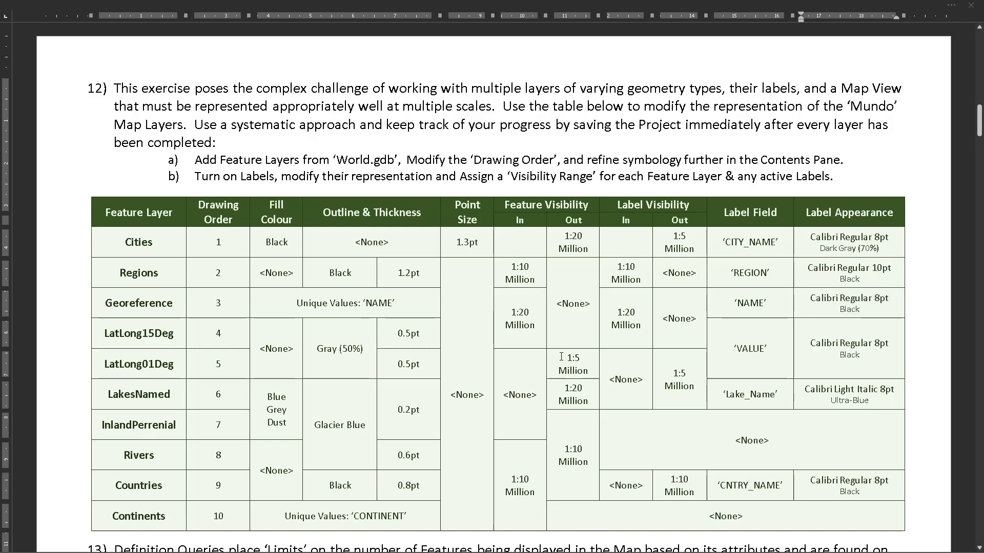
key("alt+Tab")
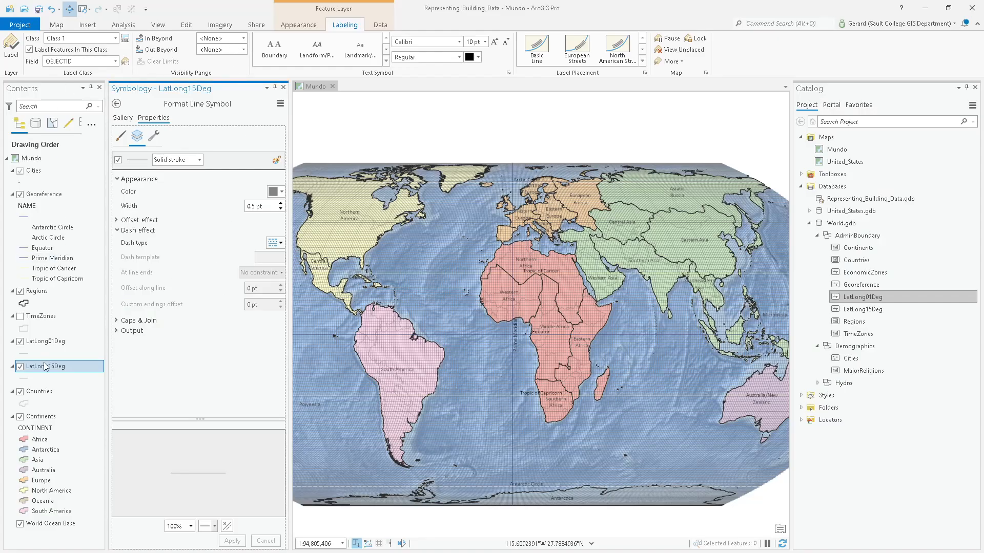
left_click(52, 342)
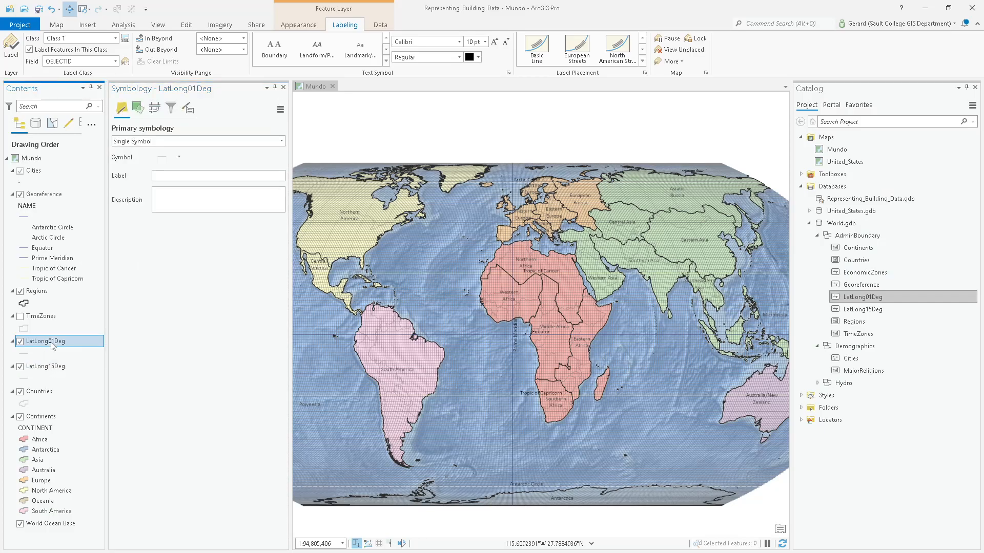
left_click(246, 49)
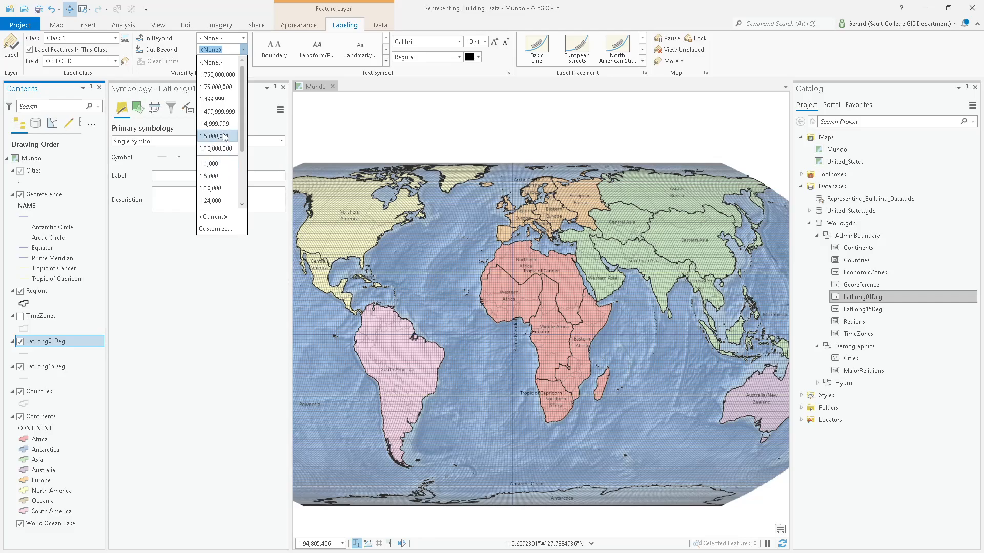
scroll(225, 142, "down", 4)
left_click(224, 153)
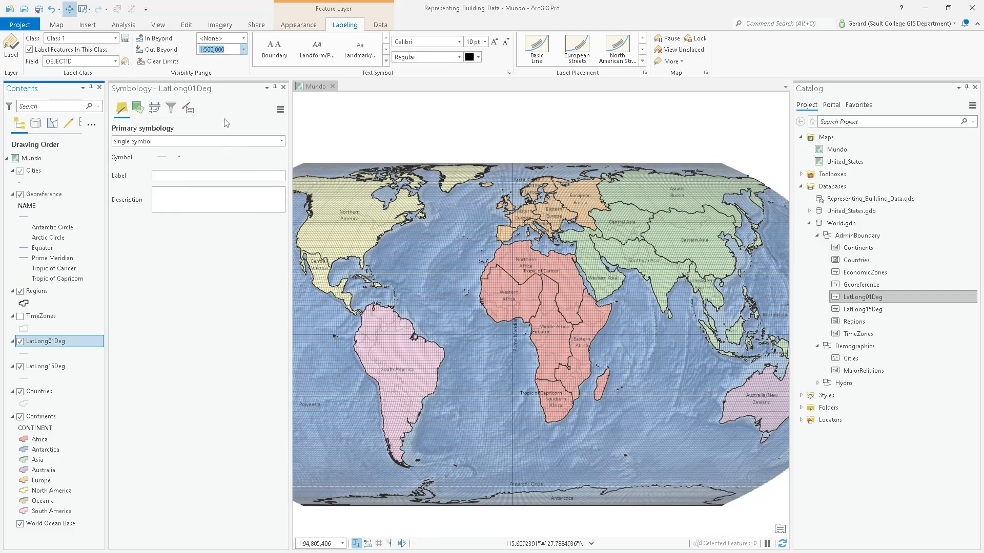
left_click(243, 49)
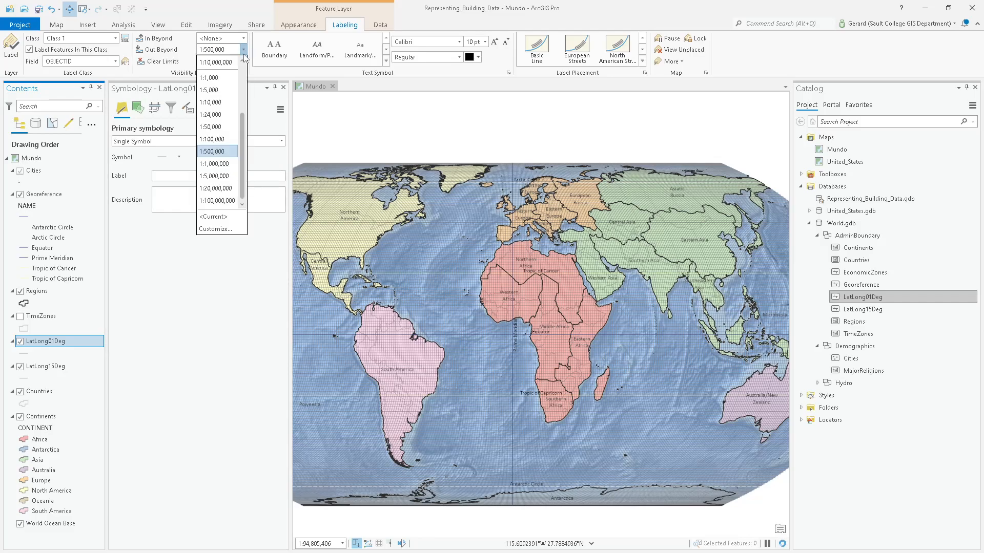
left_click(221, 177)
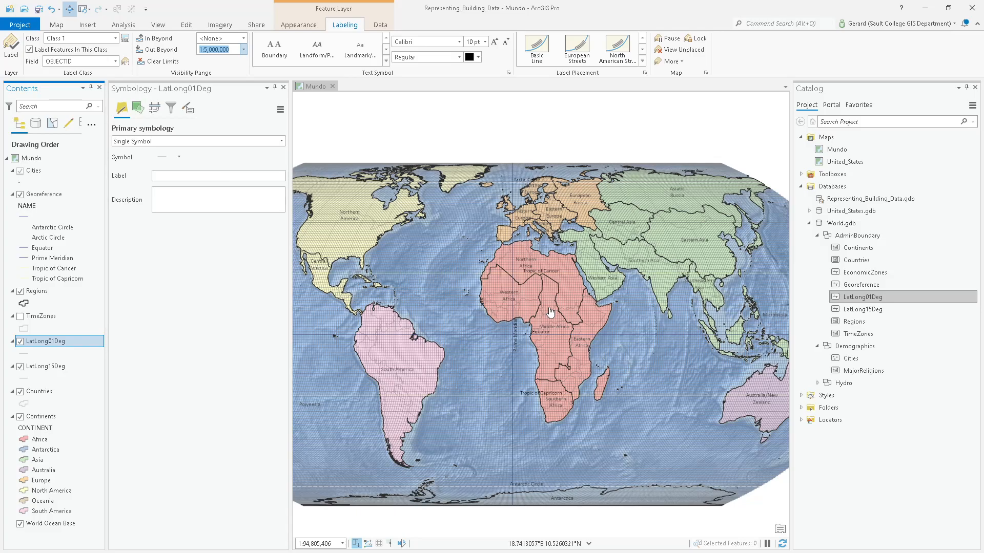
Set the LatLong01Deg layer's own Out Beyond visibility limit to 1:5,000,000.
left_click(298, 25)
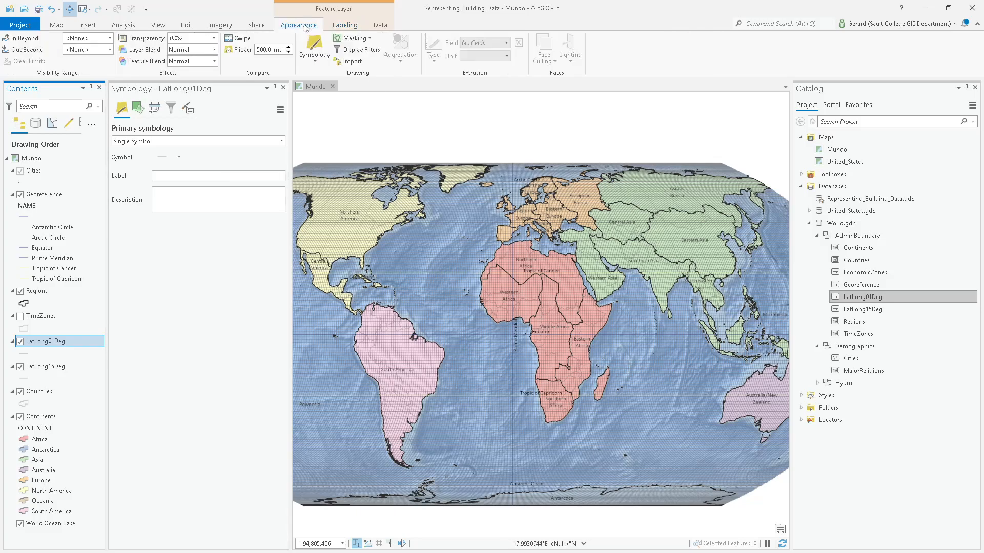
left_click(109, 49)
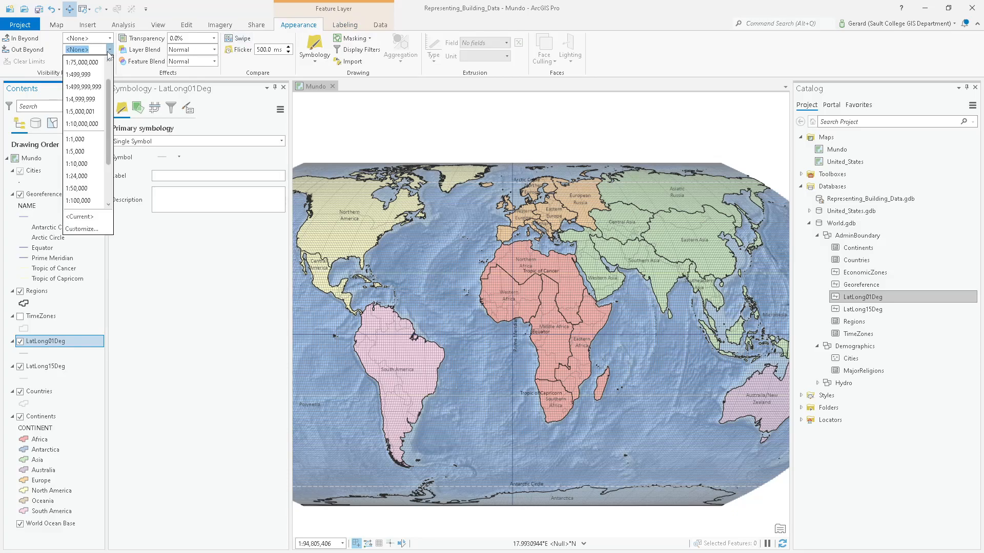
left_click(89, 176)
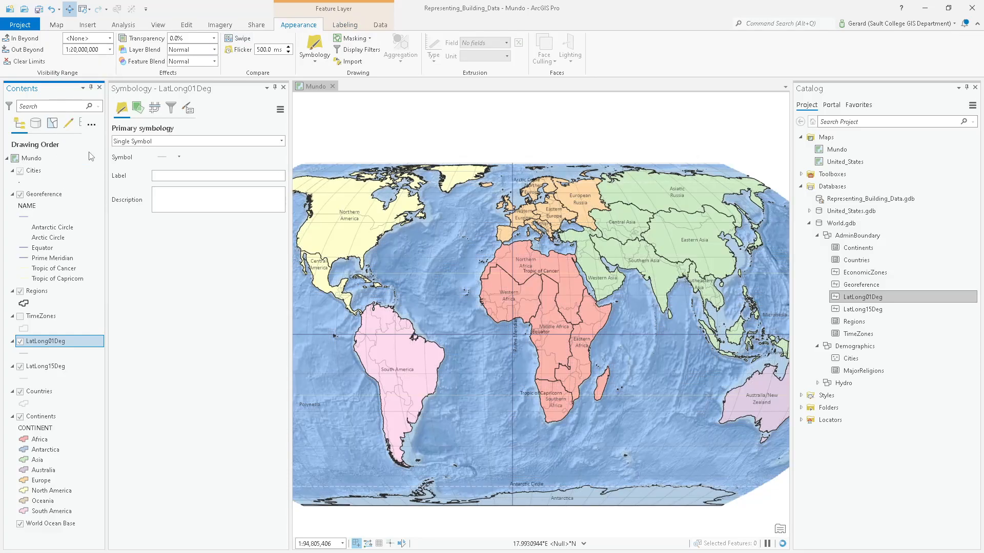
left_click(109, 50)
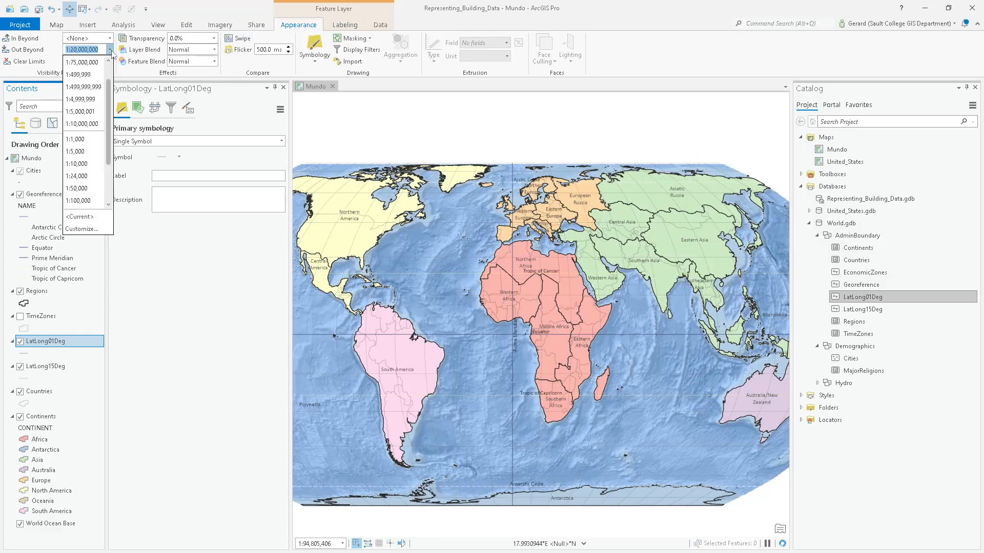
left_click(87, 176)
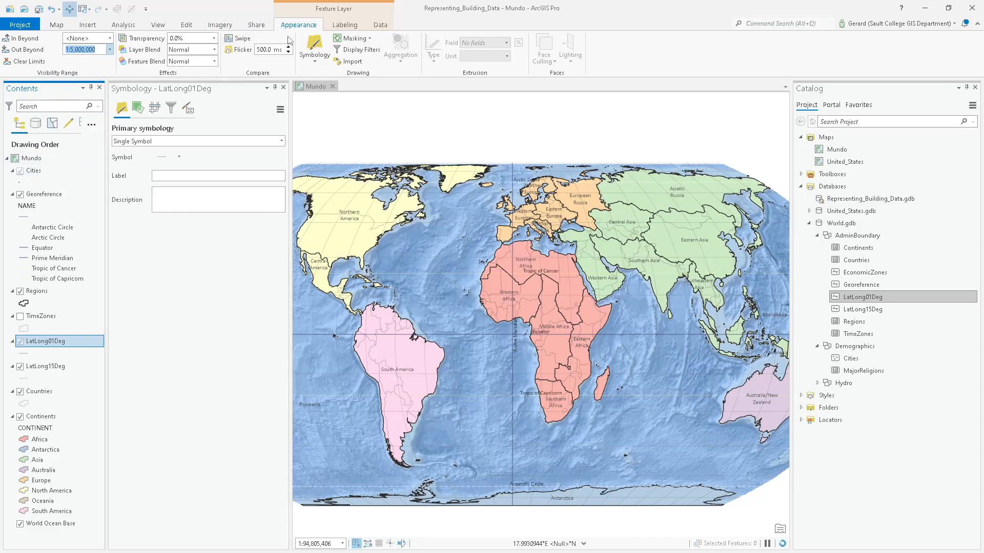
Check the LatLong01Deg label specification in the lab document, set its label field to VALUE and turn on its labels.
left_click(354, 27)
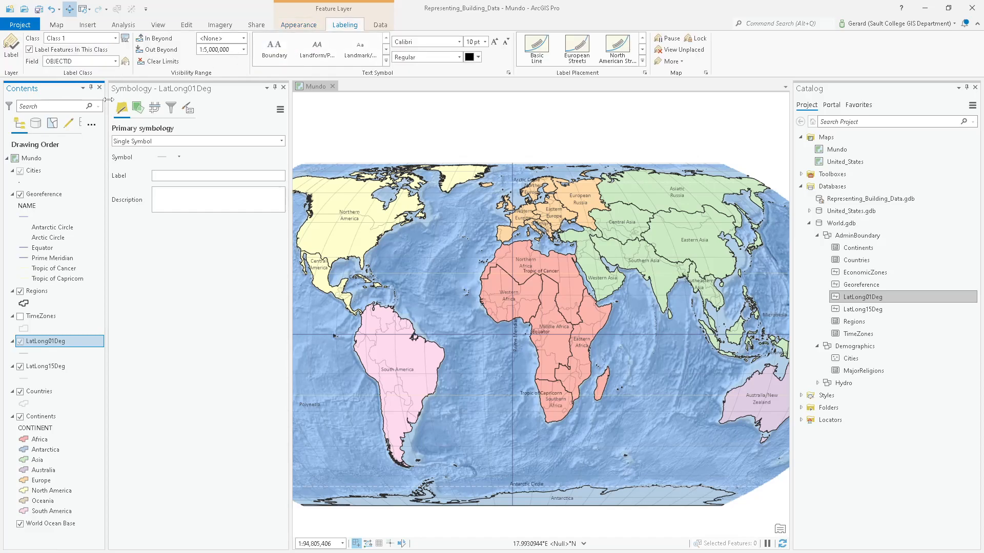
key("alt+Tab")
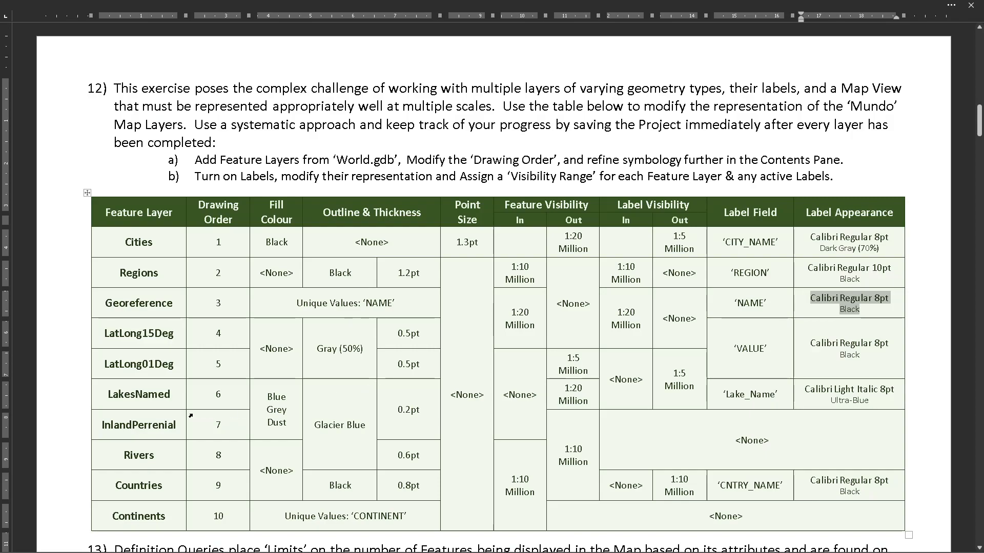
left_click(98, 364)
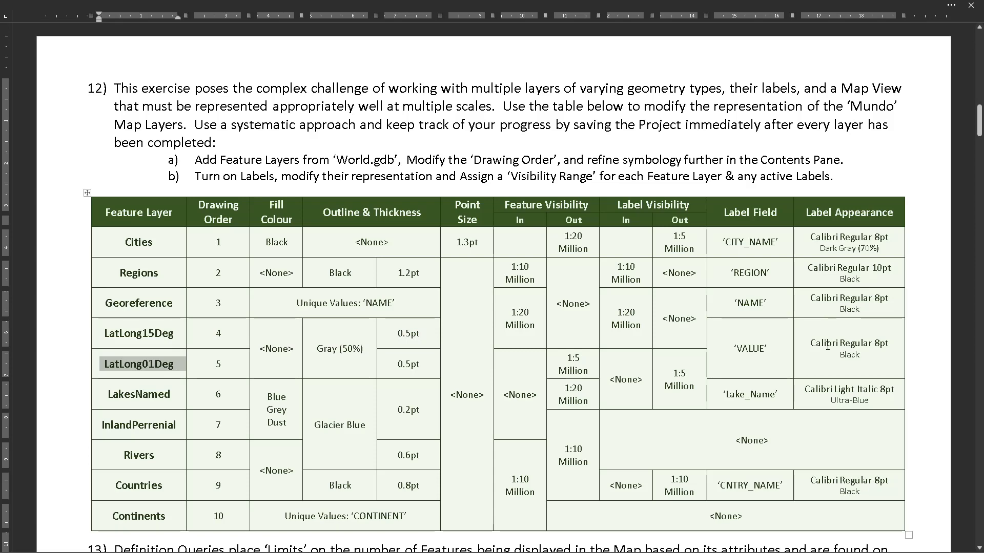
key("alt+Tab")
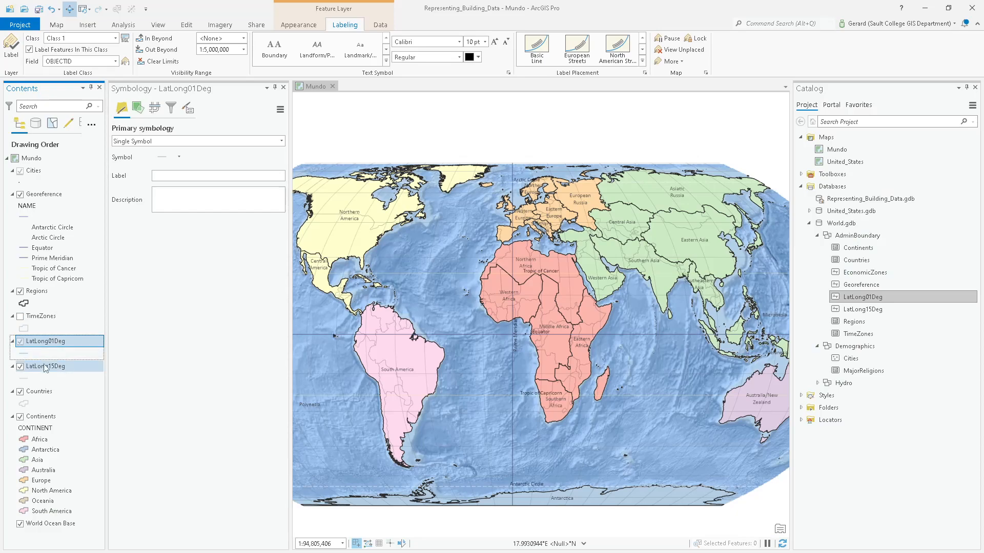
left_click(115, 61)
left_click(71, 100)
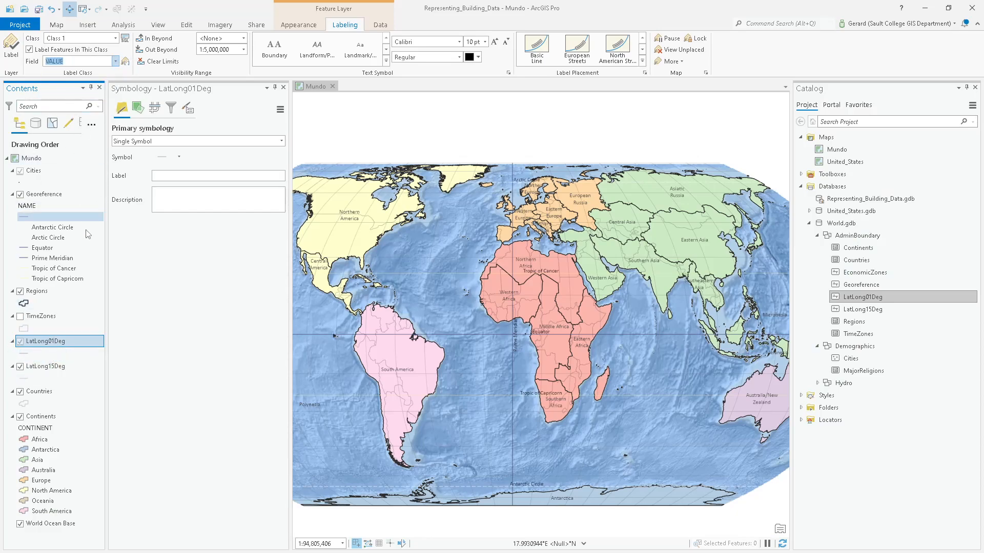
right_click(62, 341)
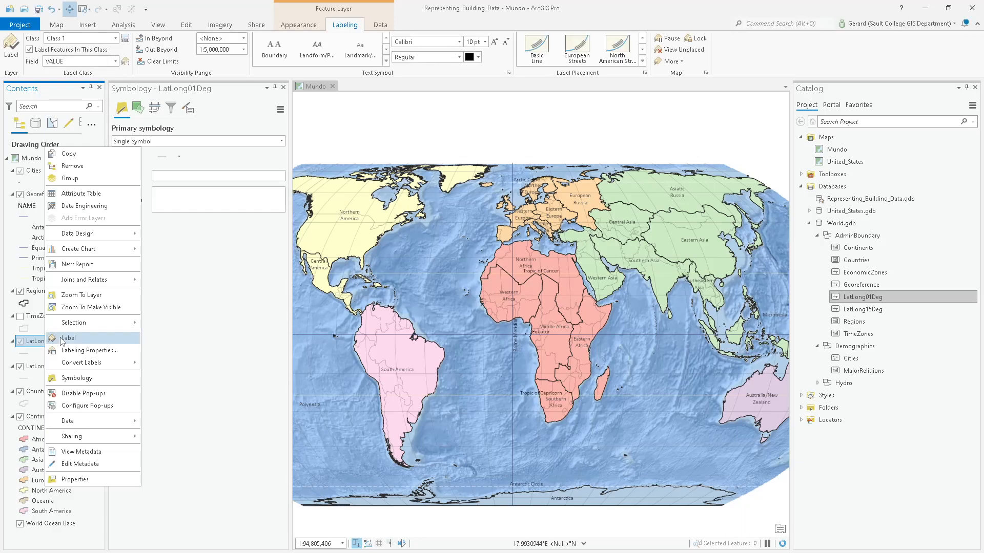
left_click(62, 339)
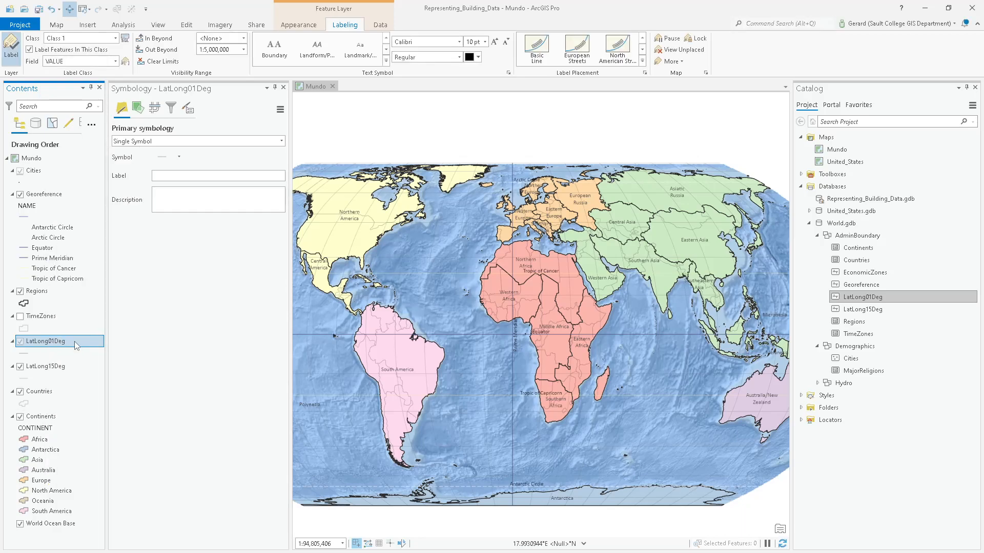
Turn on LatLong15Deg labels using the VALUE field and check both grids' labels at different map scales.
left_click(51, 366)
right_click(49, 367)
left_click(49, 366)
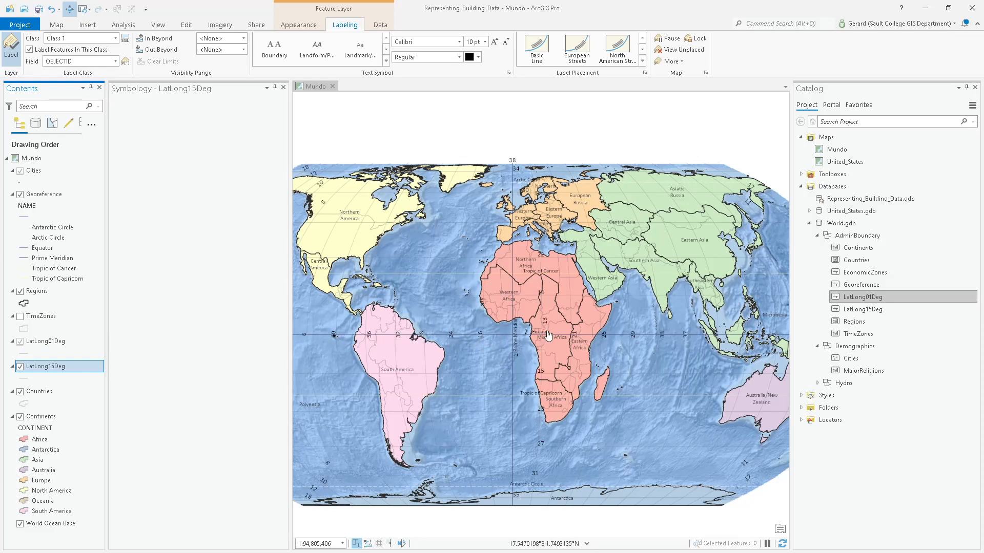
left_click(109, 59)
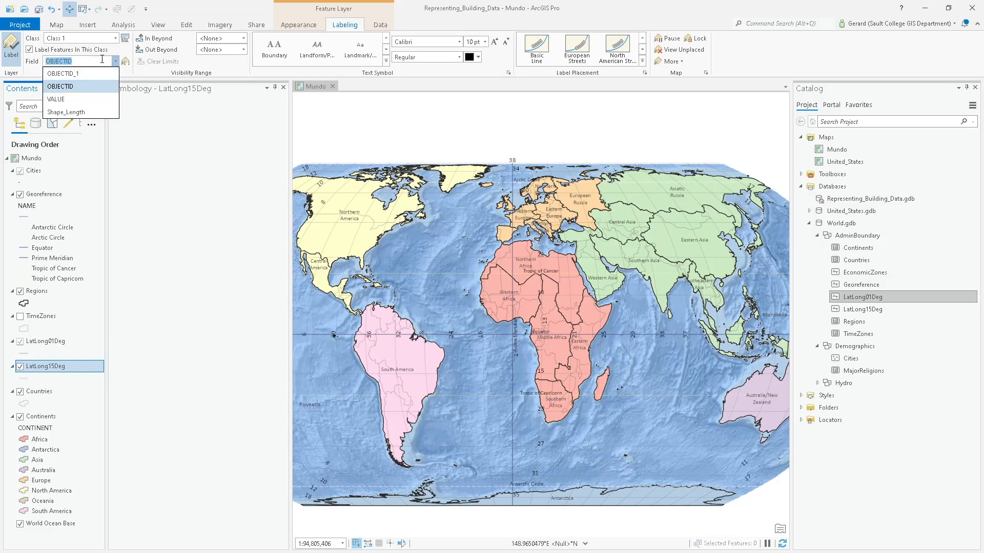
left_click(65, 99)
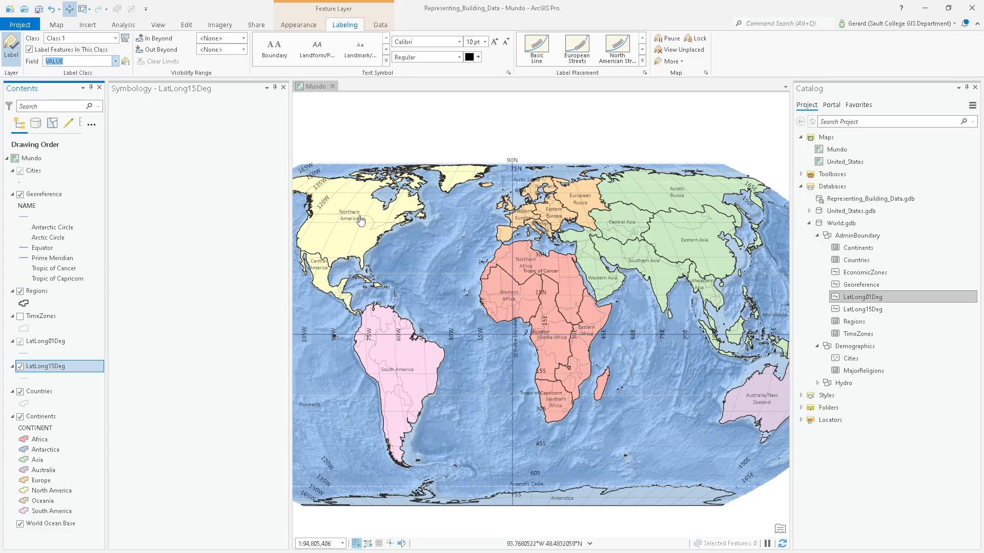
scroll(356, 204, "up", 5)
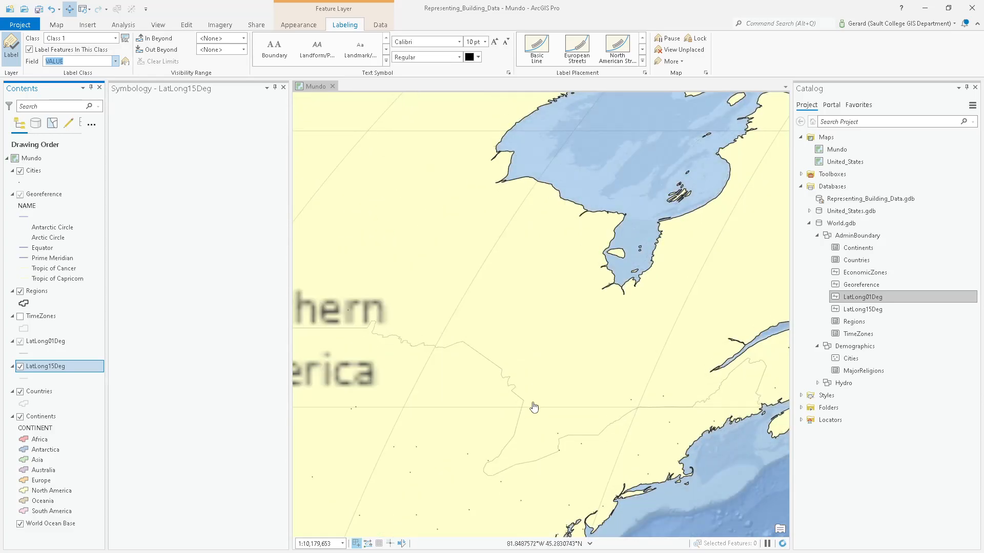
scroll(501, 398, "up", 3)
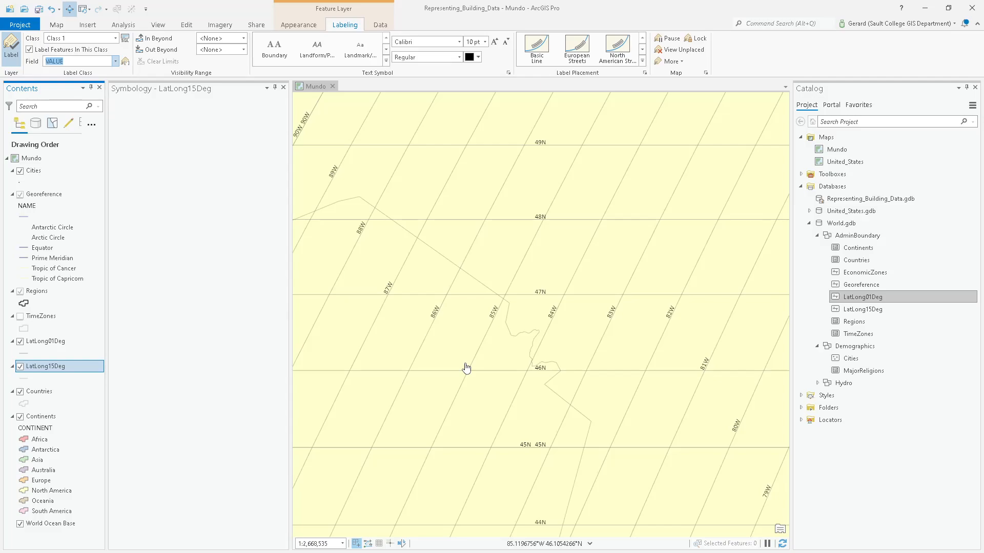
scroll(476, 338, "down", 4)
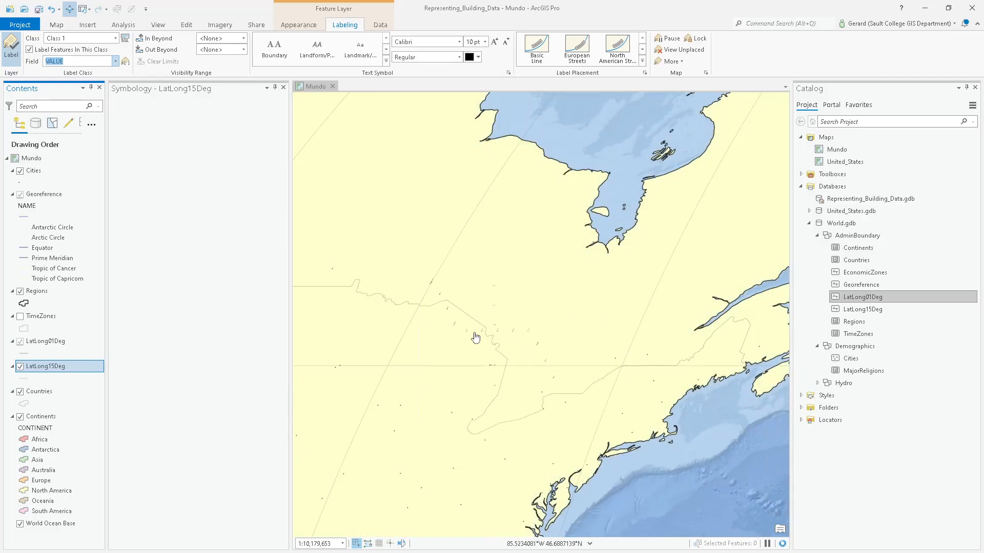
scroll(475, 336, "down", 2)
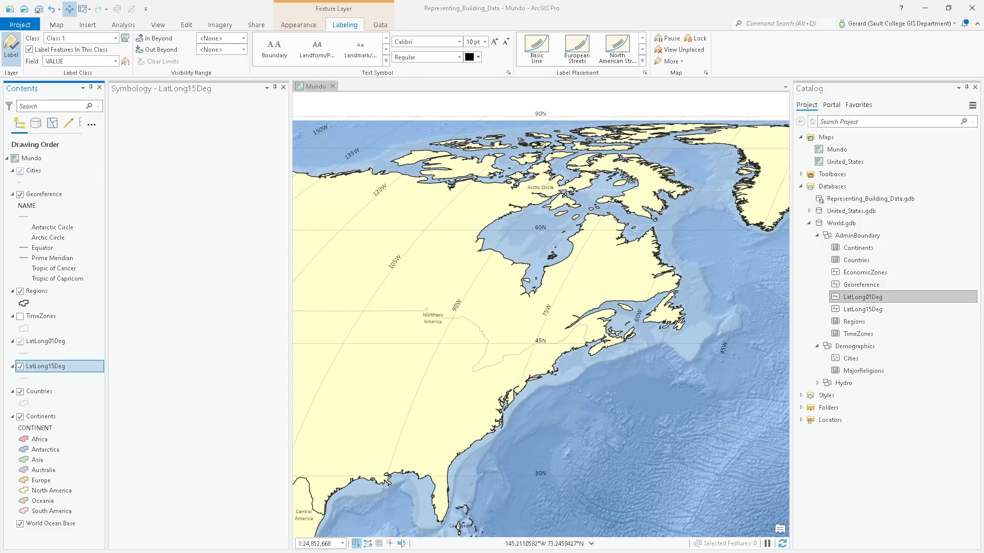
Review the hydrography rows in the lab document's table and add World.gdb's Hydro dataset layers to the Mundo map.
key("alt+Tab")
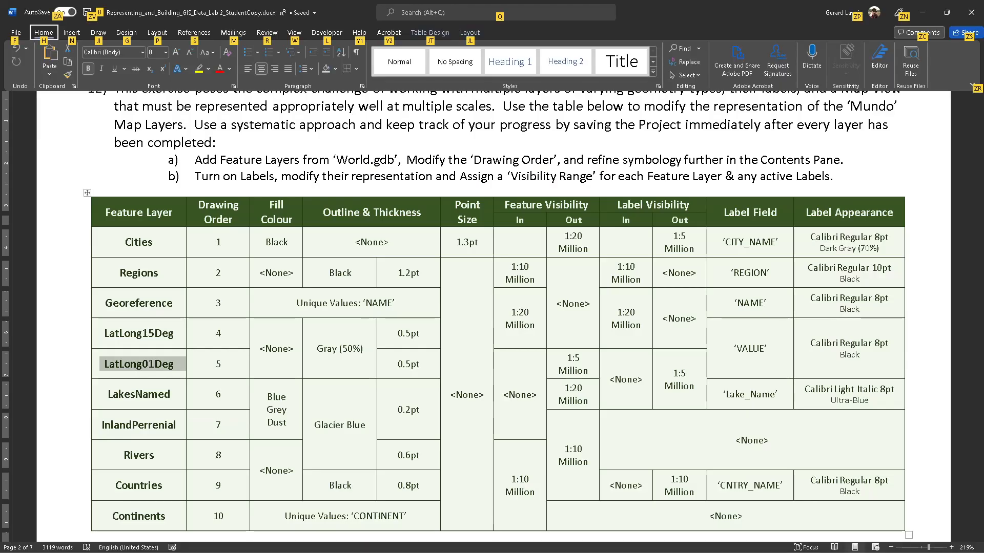
key("ctrl+shift+F1")
double_click(109, 394)
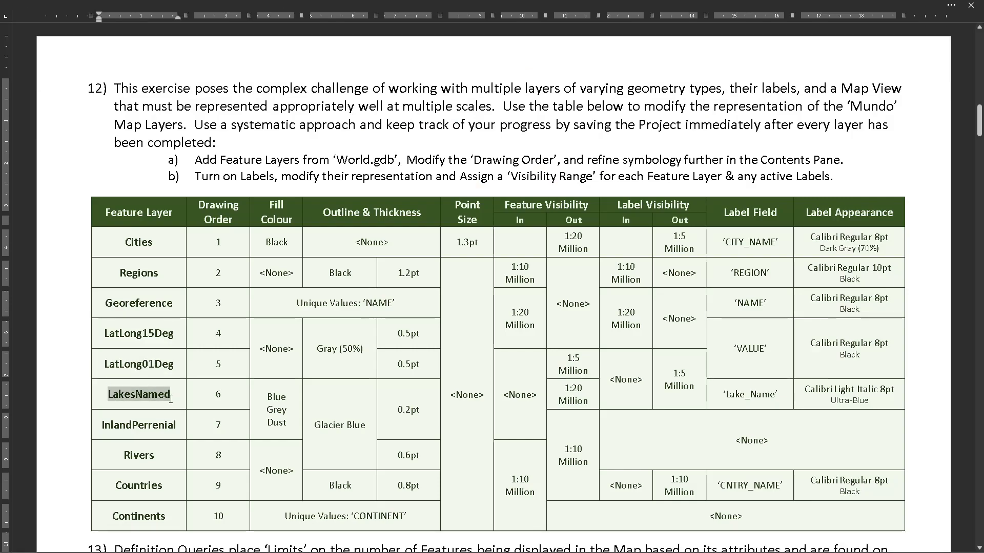
double_click(104, 425)
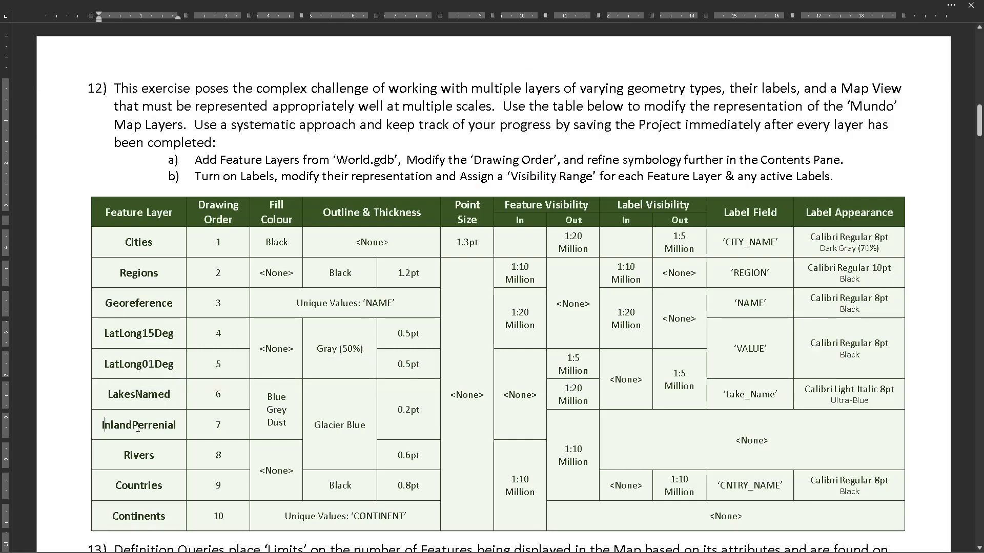
double_click(154, 456)
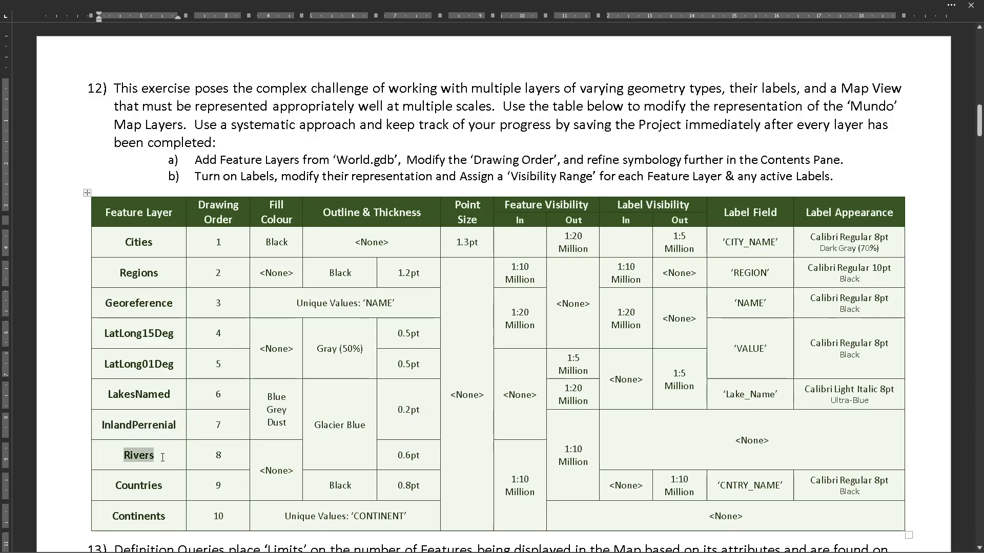
left_click(162, 458)
key("alt+Tab")
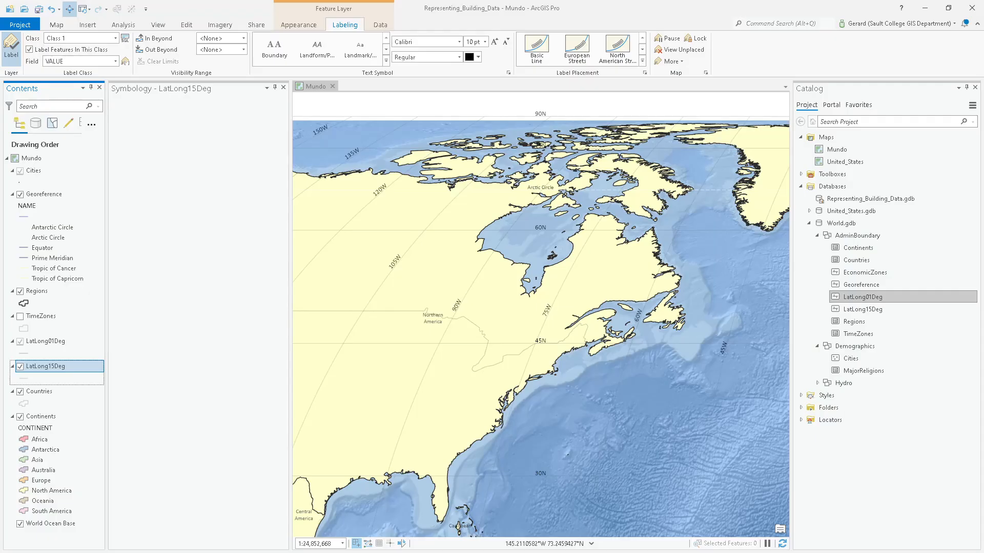
left_click(818, 236)
left_click(817, 248)
left_click_drag(843, 259, 580, 263)
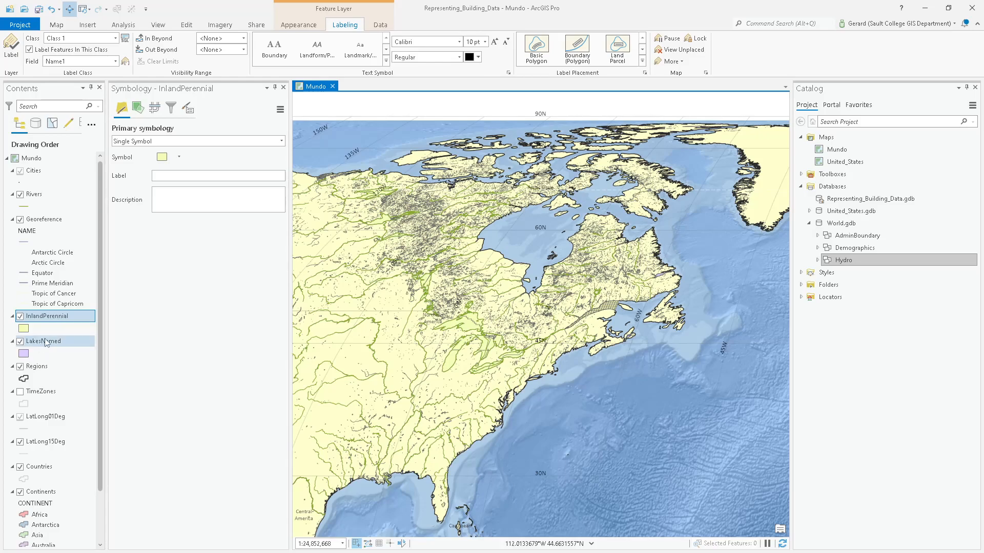
Check the Rivers row in the lab document's table and style the Rivers lines Glacier Blue with a 0.6 pt width.
left_click(13, 220)
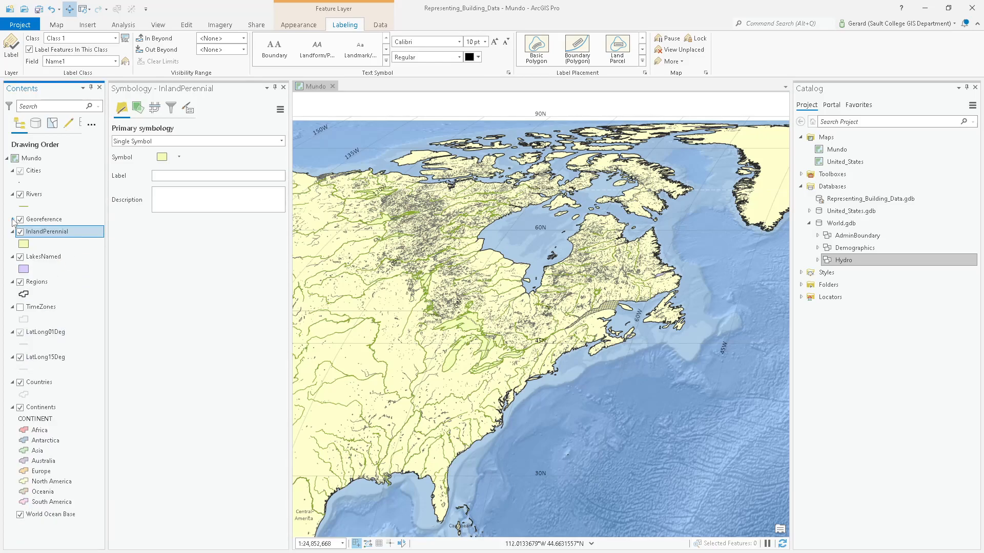
left_click(48, 197)
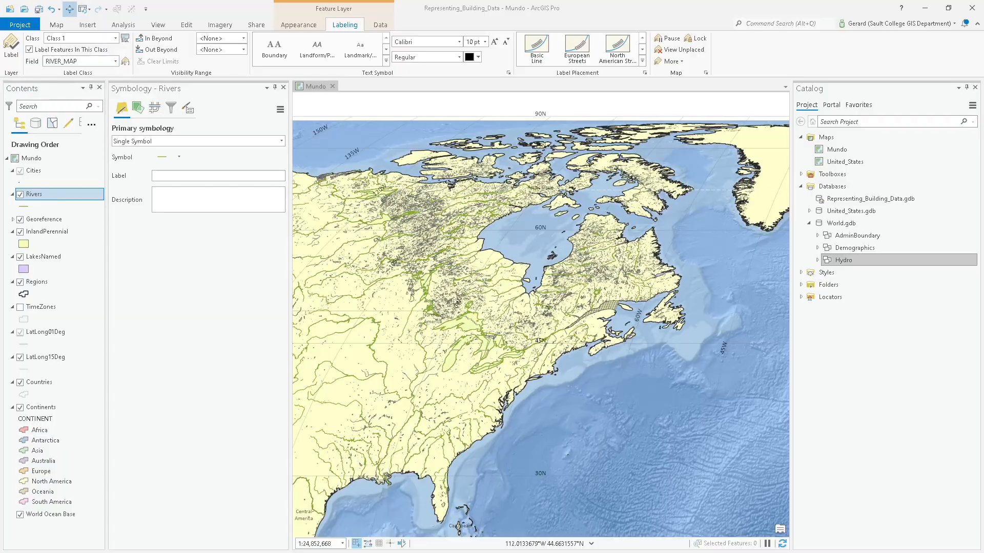
key("alt+Tab")
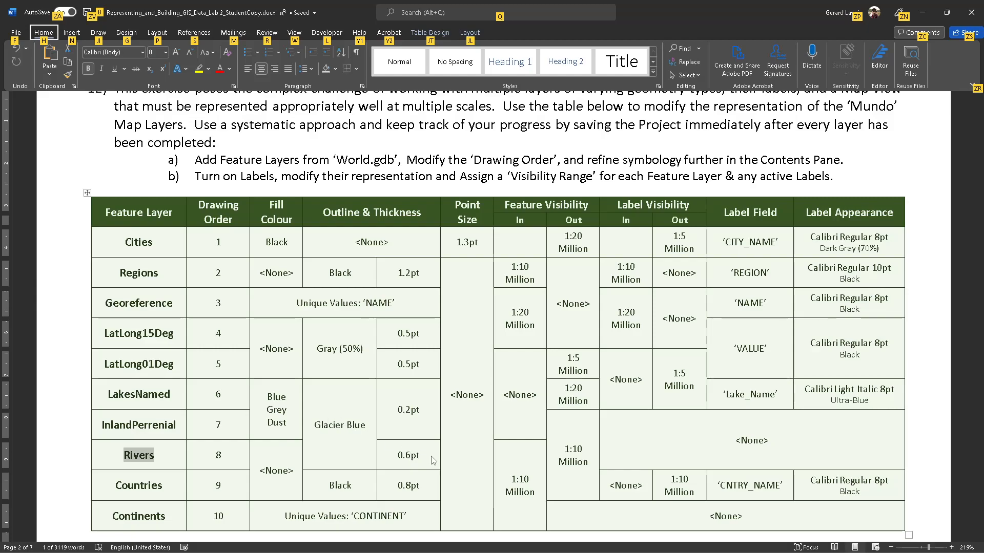
key("alt+Tab")
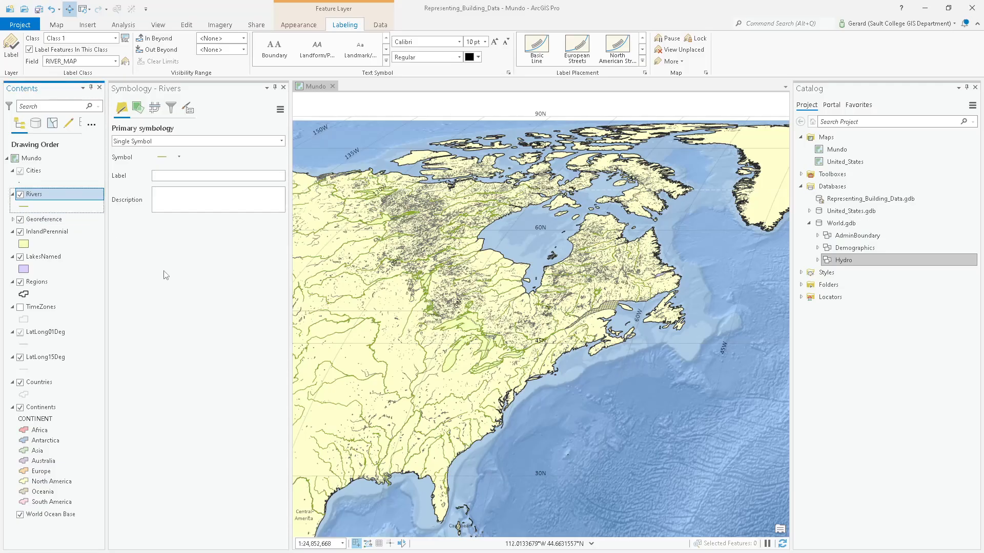
left_click(27, 212)
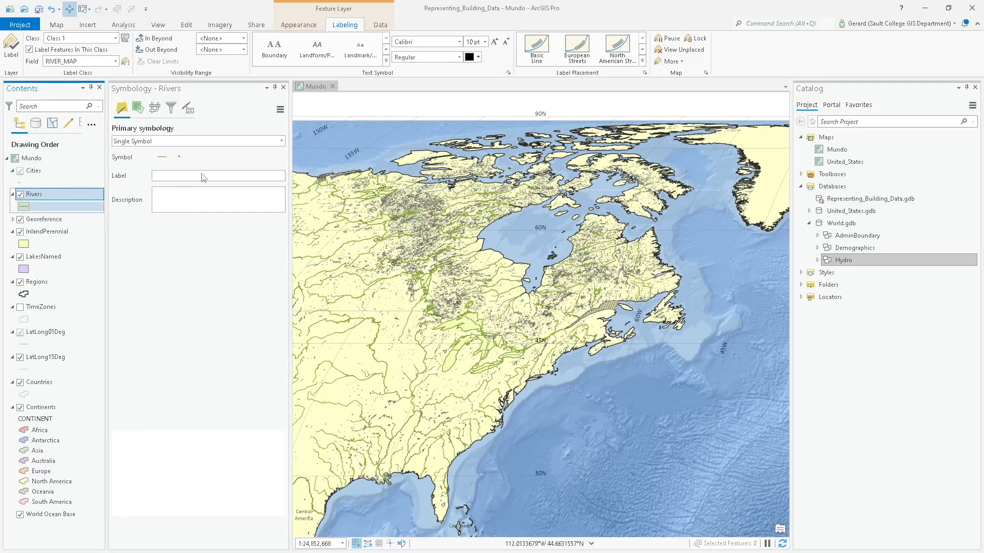
left_click(274, 192)
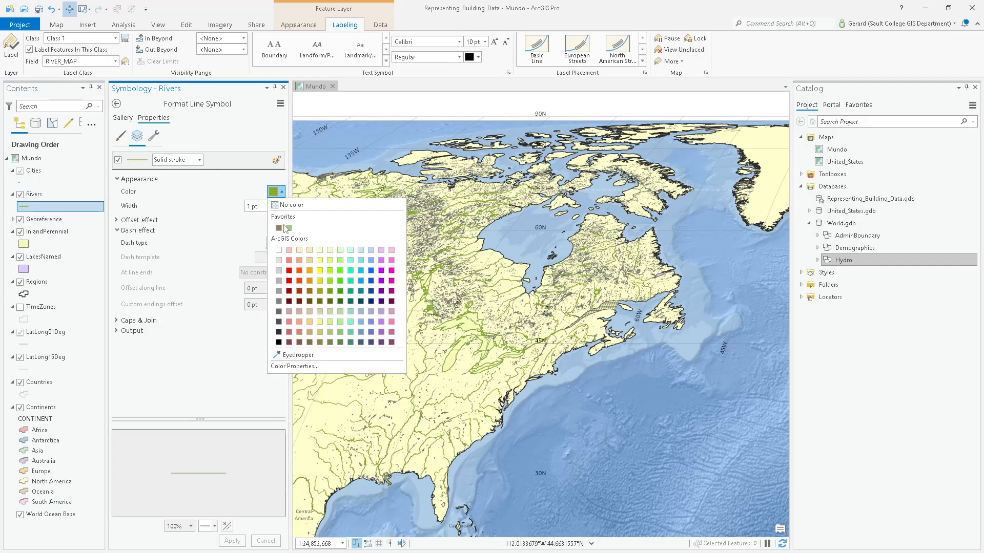
left_click(371, 342)
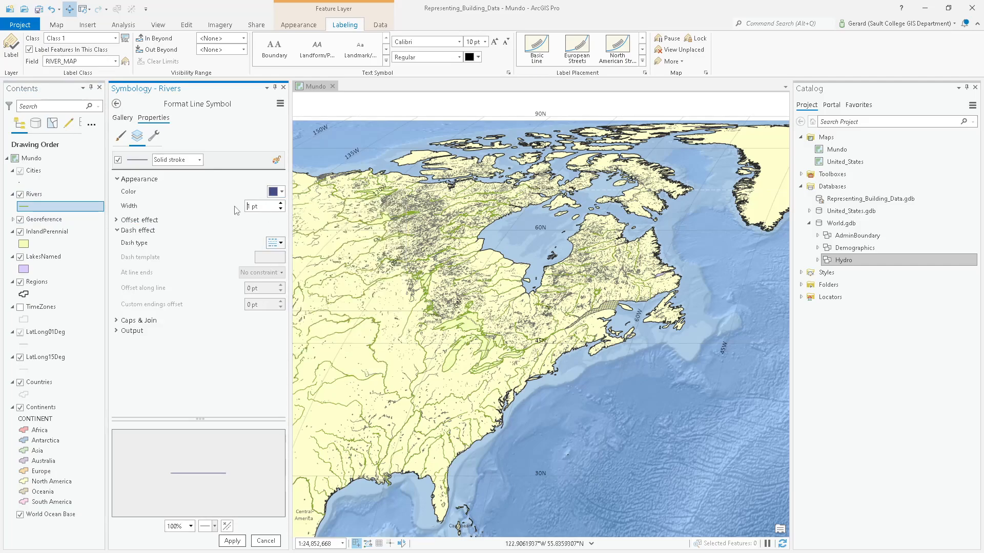
left_click_drag(260, 206, 200, 201)
type("0.6")
left_click(232, 540)
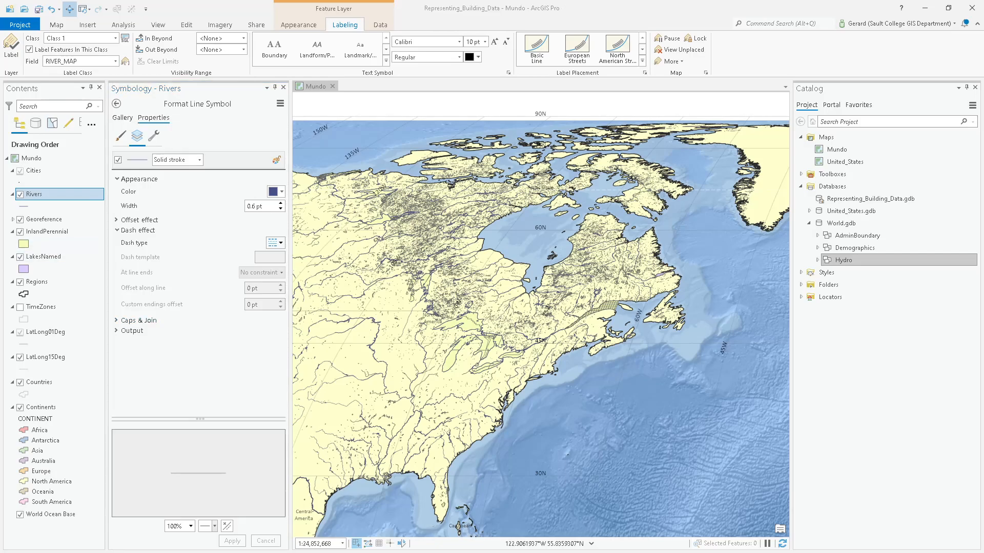
Check the visibility and label entries for Rivers in the lab document's table and set the layer's In Beyond limit to 1:10,000,000.
key("alt+Tab")
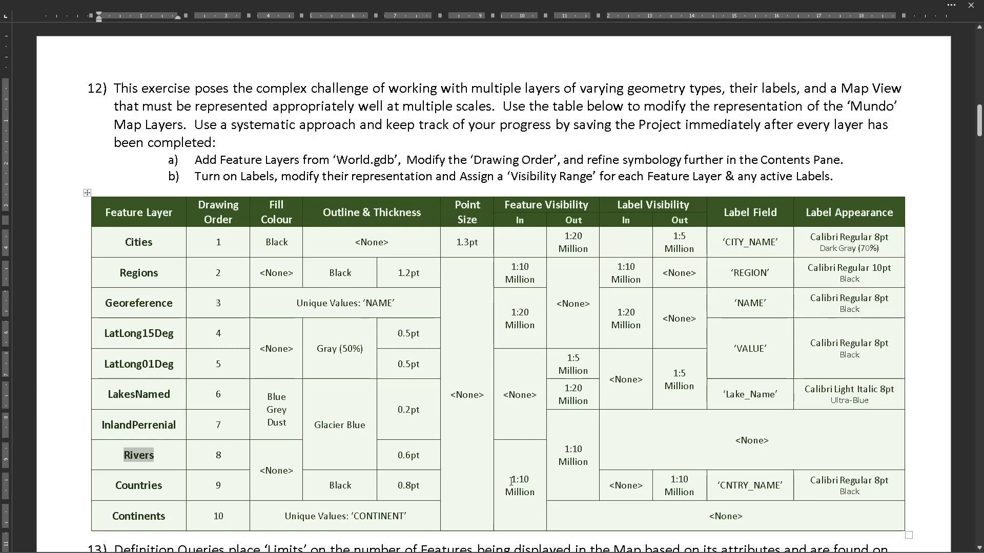
left_click(456, 442)
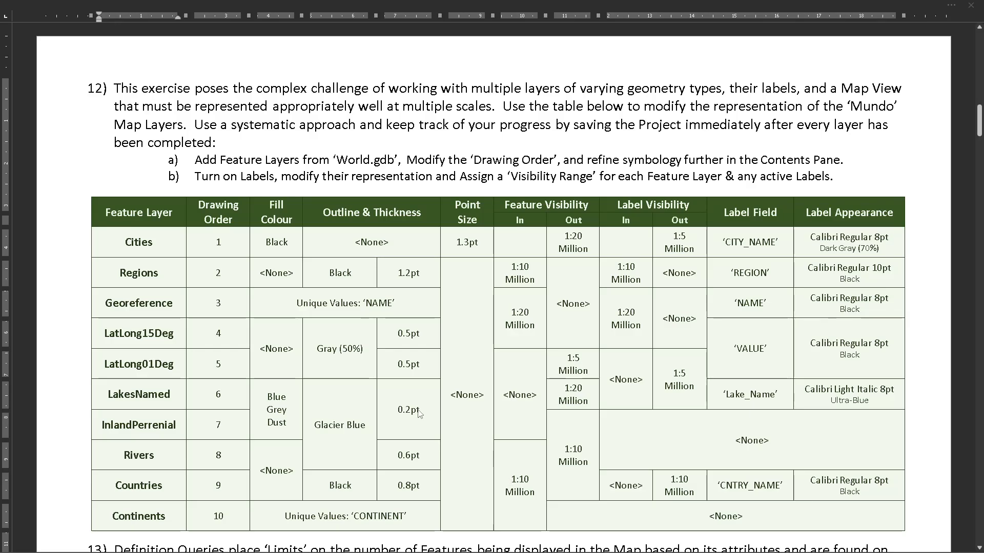
key("alt+Tab")
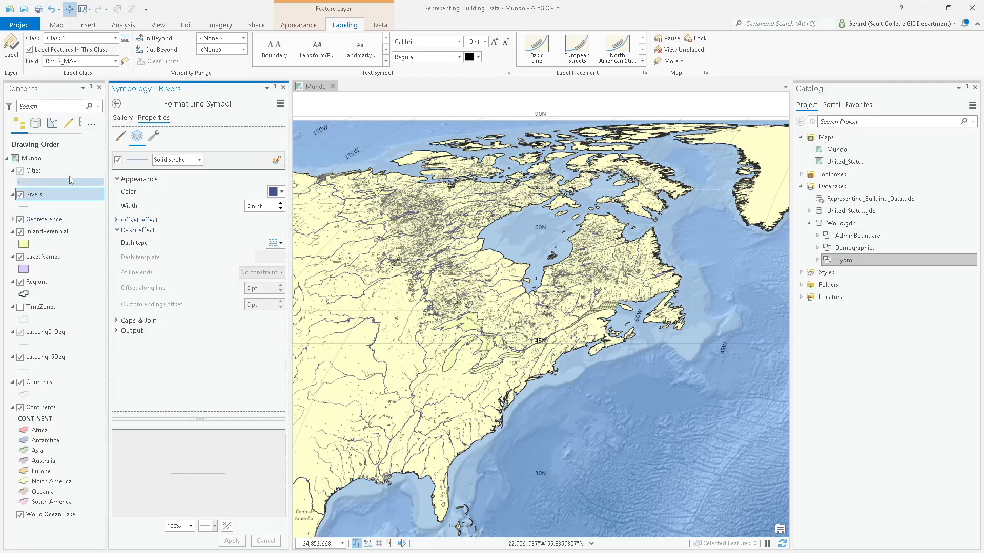
left_click(293, 27)
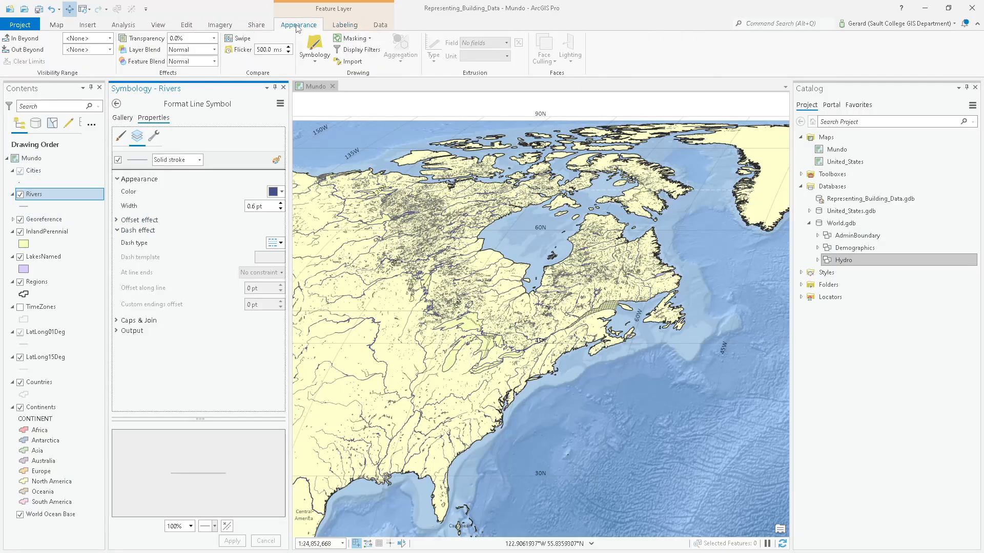
left_click(110, 39)
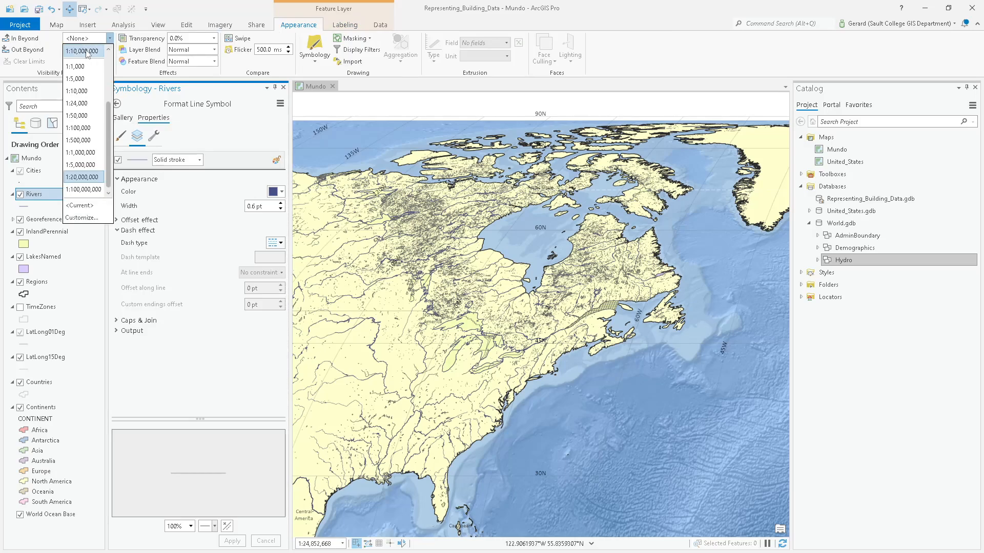
right_click(86, 50)
left_click(214, 5)
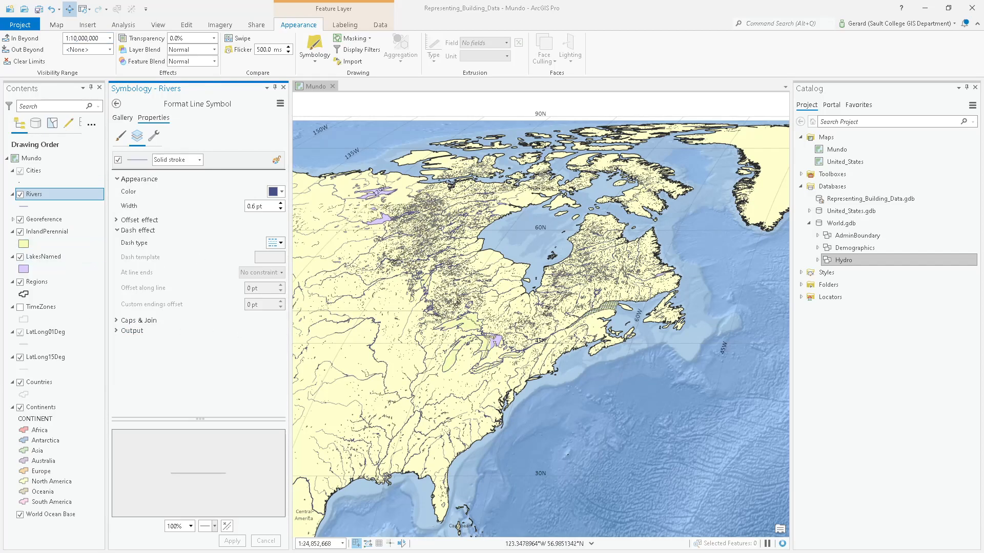
key("alt+Tab")
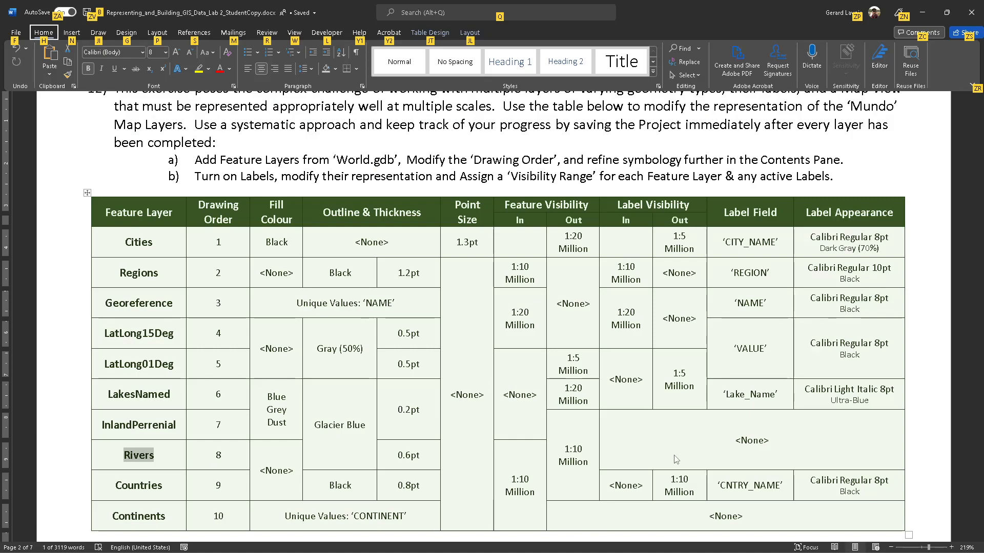
key("alt+Tab")
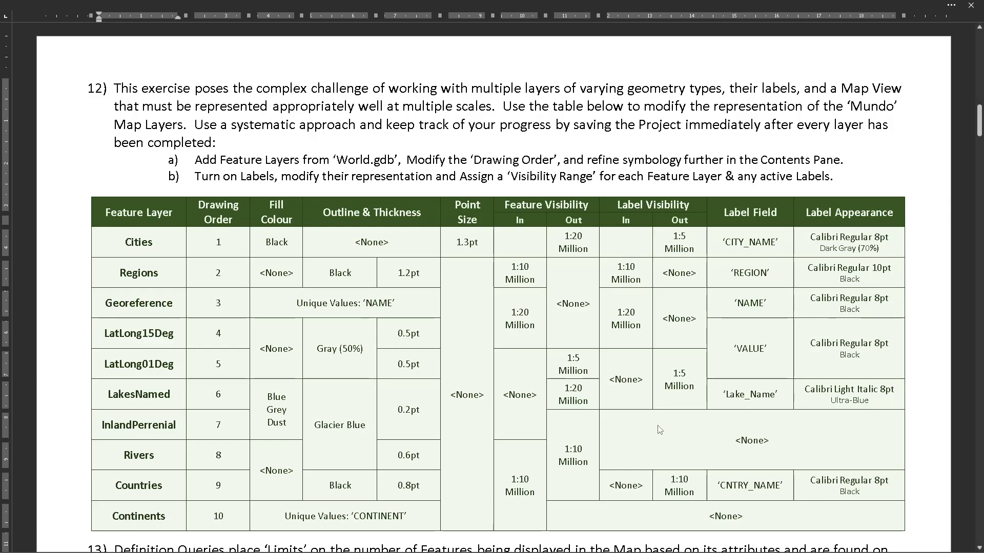
key("alt+Tab")
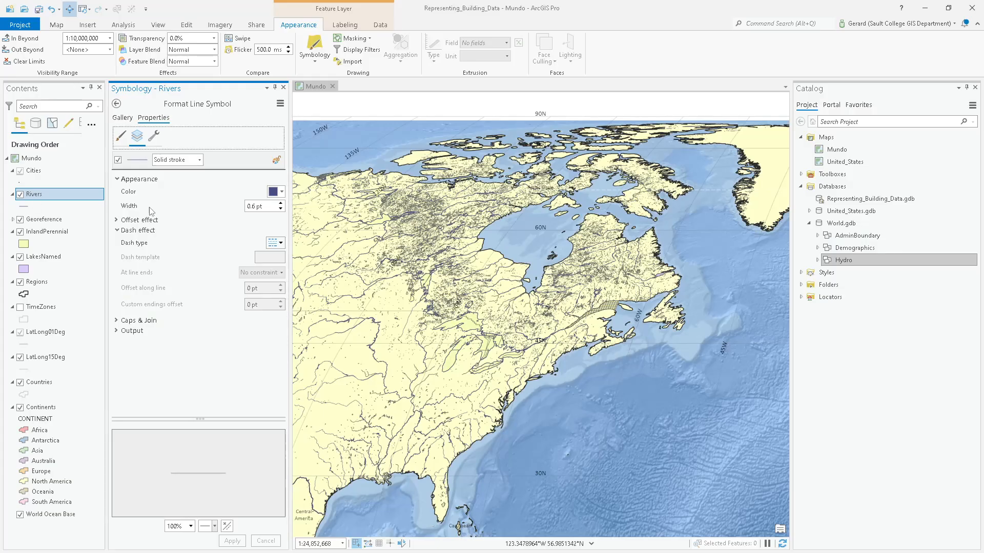
Set the InlandPerennial polygon symbol's solid fill colour to Blue Grey Dust.
left_click(63, 233)
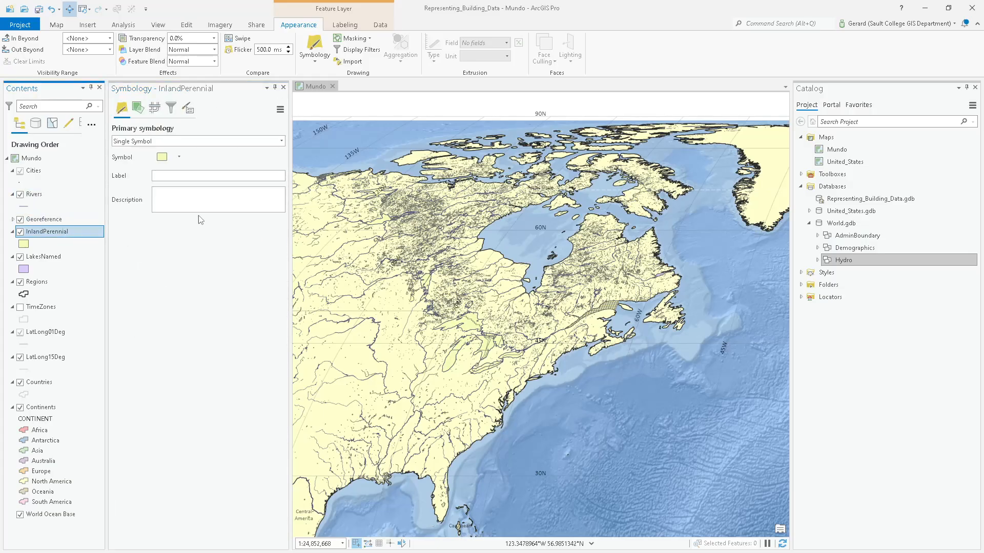
left_click(163, 157)
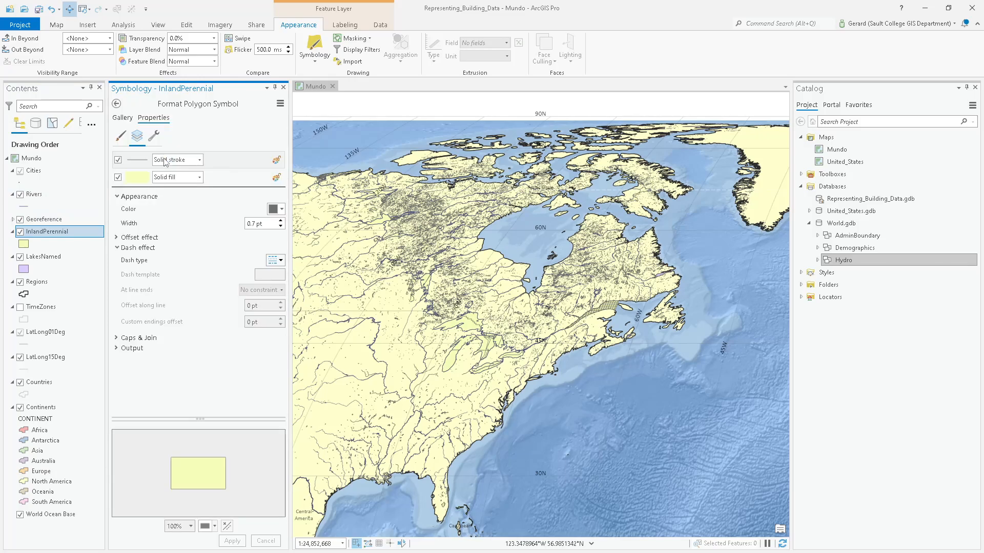
left_click(134, 179)
left_click(276, 209)
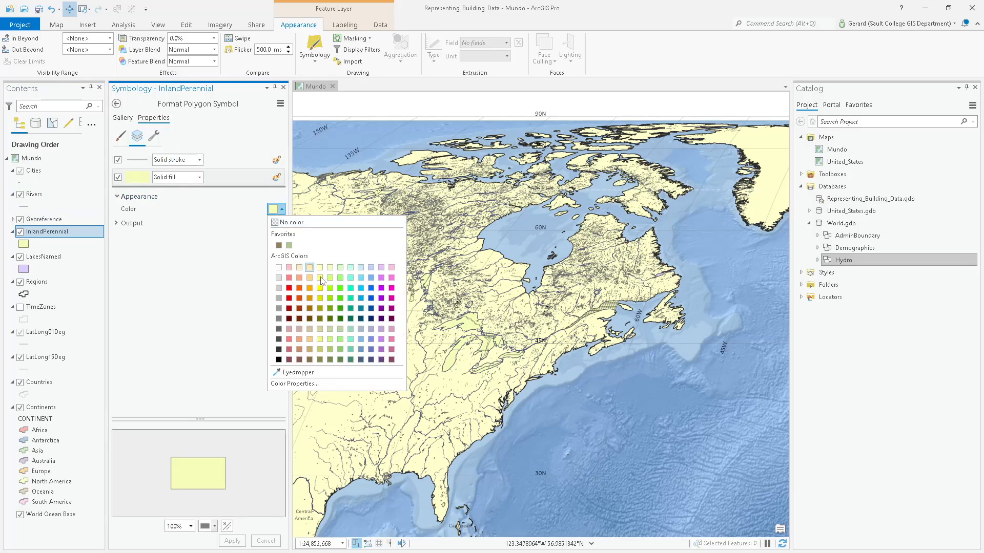
left_click(361, 330)
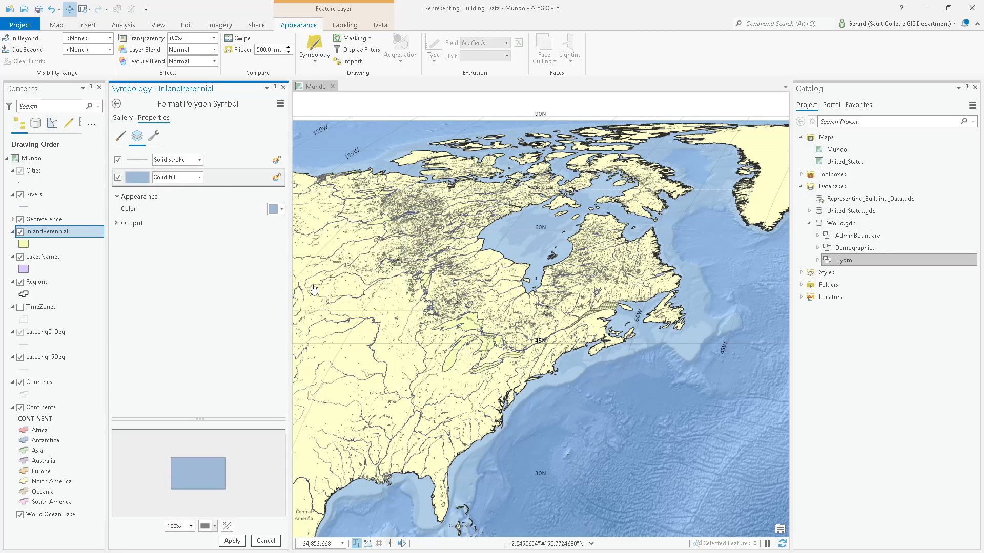
Set the InlandPerennial outline to Glacier Blue at 0.2 pt and apply the symbol changes.
left_click(133, 162)
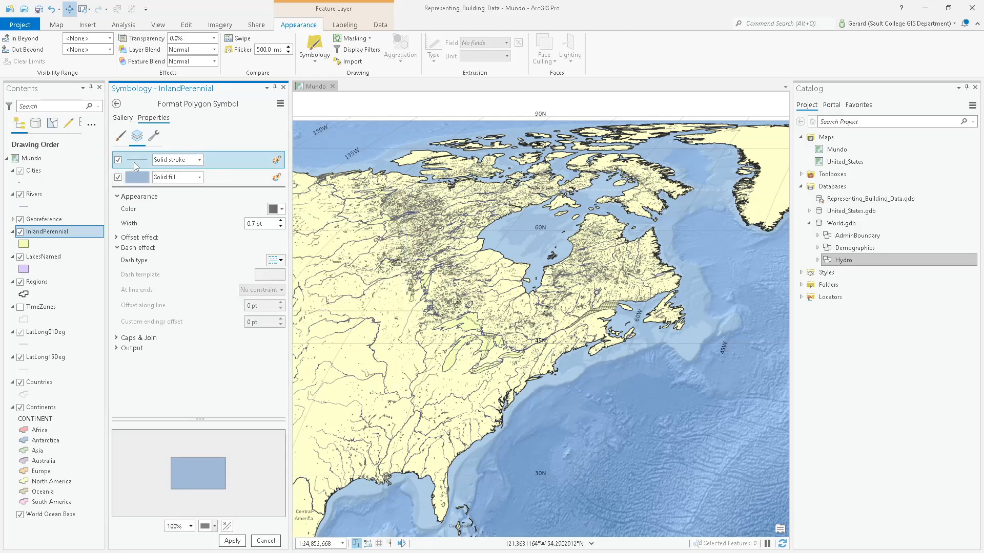
left_click(272, 211)
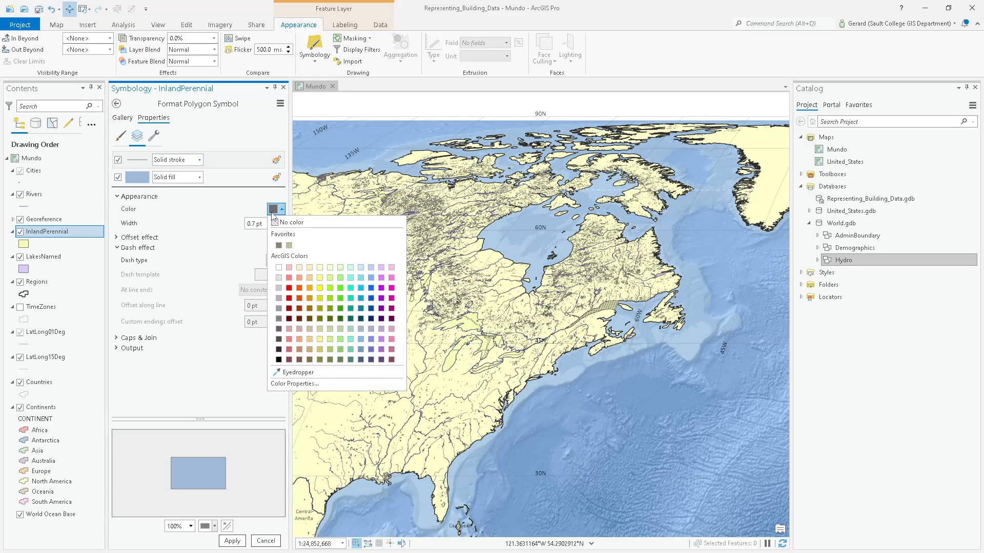
left_click(371, 360)
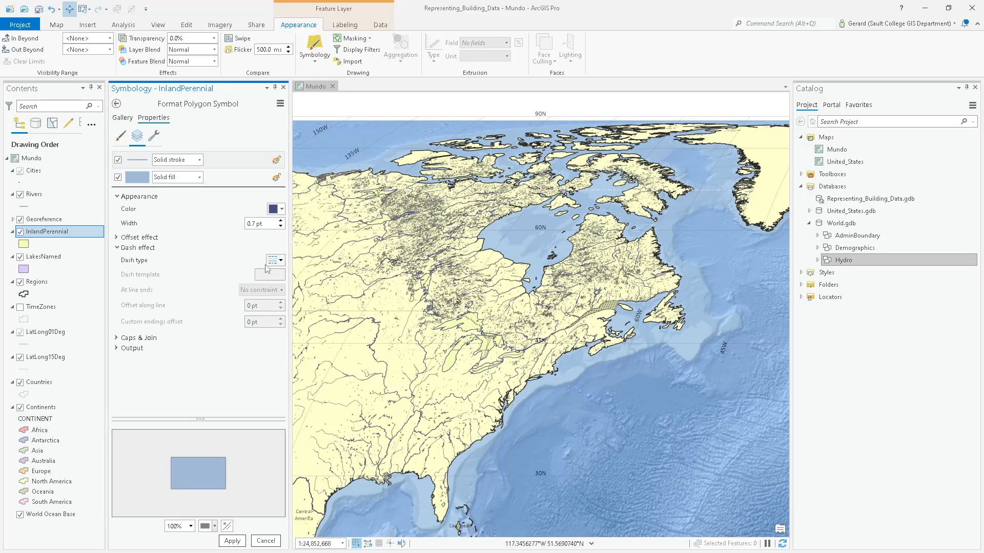
key("Tab")
type("0.")
left_click(232, 541)
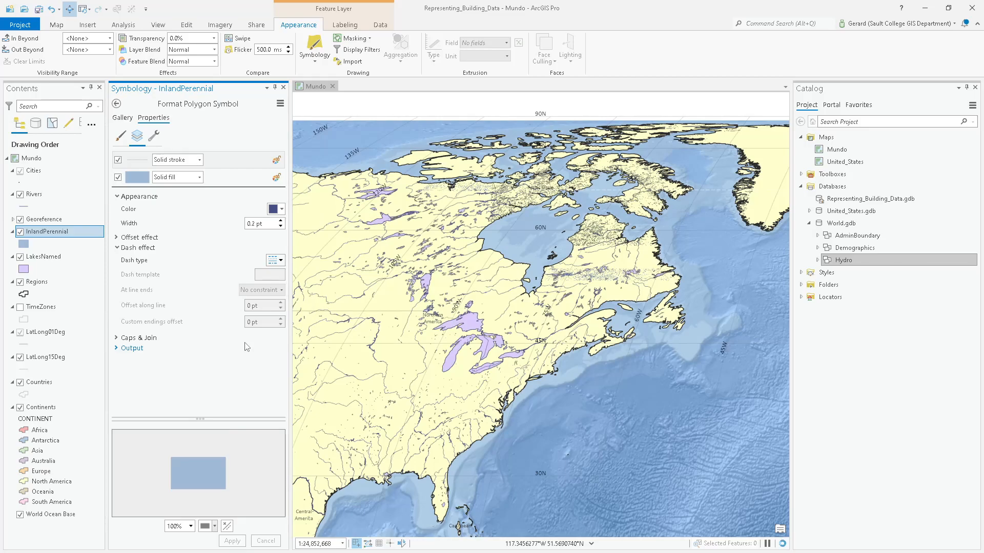
Check InlandPerennial's visibility range in the lab document's table and set its In Beyond limit to 1:10,000,000.
key("alt+Tab")
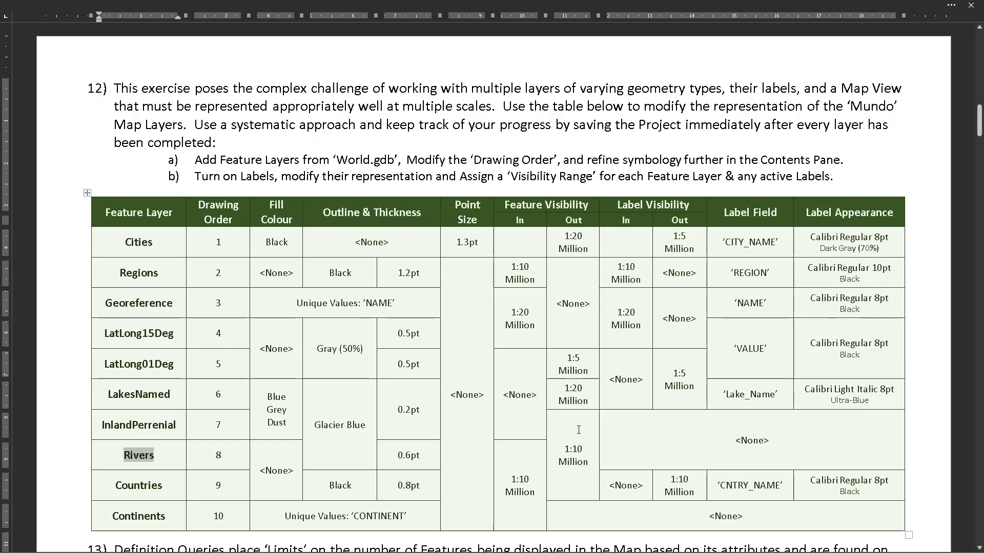
left_click(578, 430)
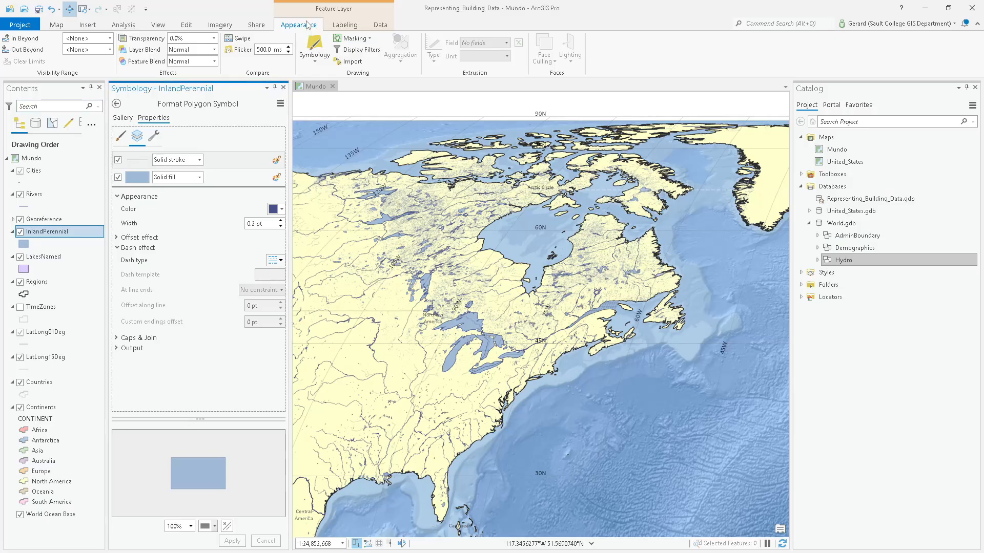
left_click(109, 38)
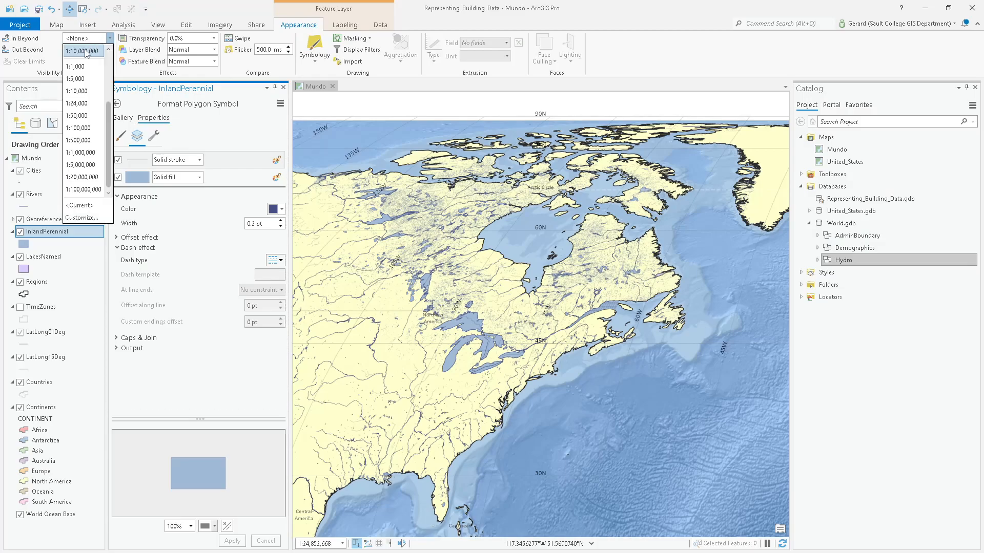
left_click(86, 52)
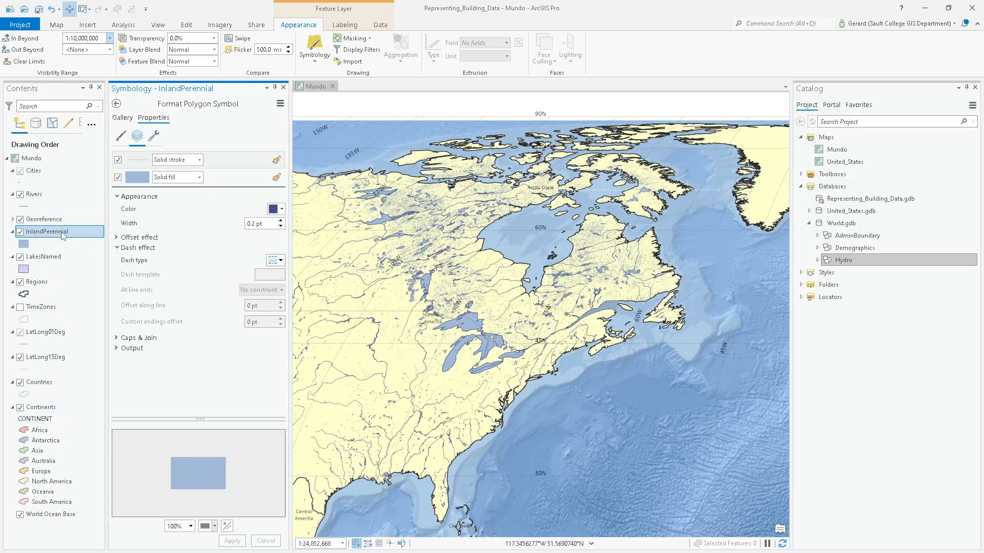
left_click(109, 39)
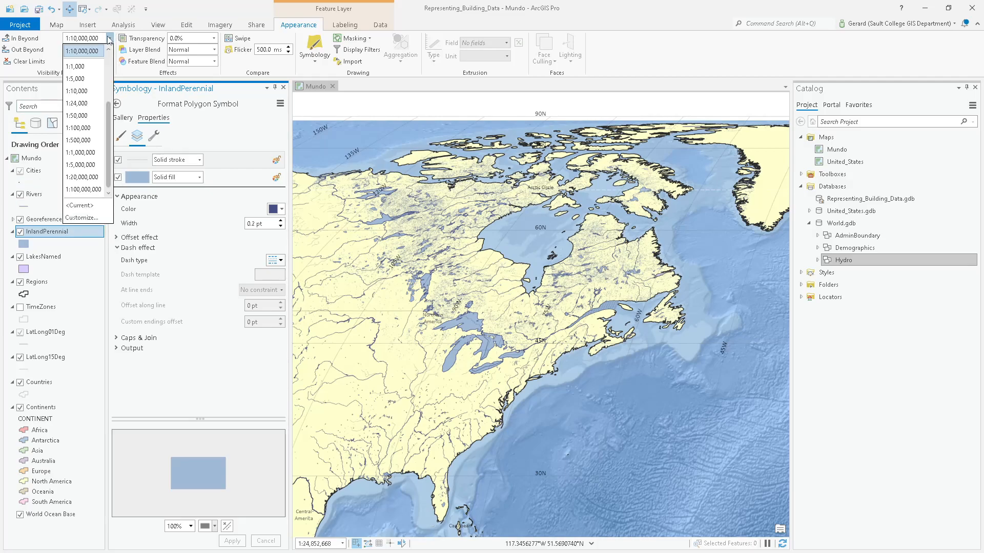
left_click(92, 51)
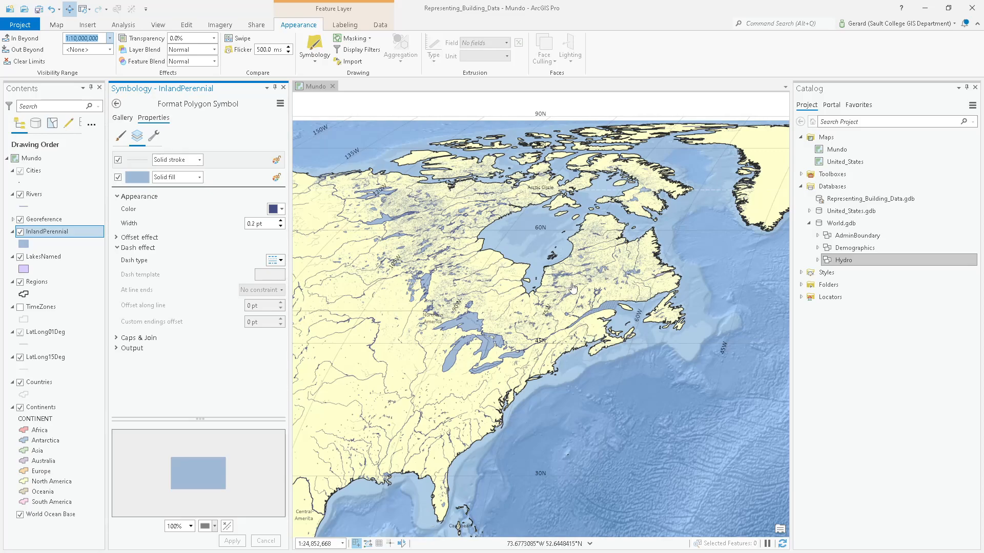
Try an In Beyond limit of 1:20,000,000 on InlandPerennial and toggle the Rivers and InlandPerennial layers to compare the map.
left_click(109, 38)
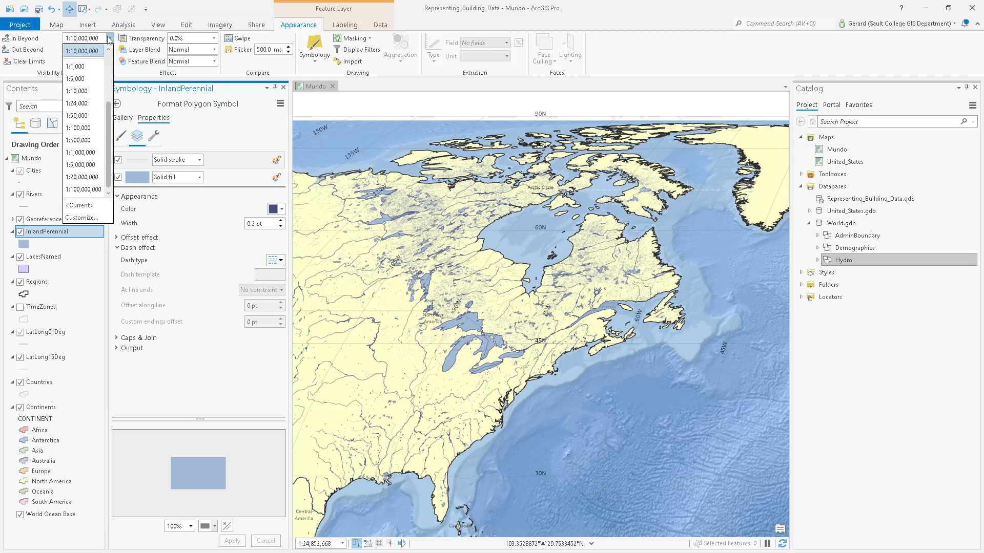
left_click(91, 178)
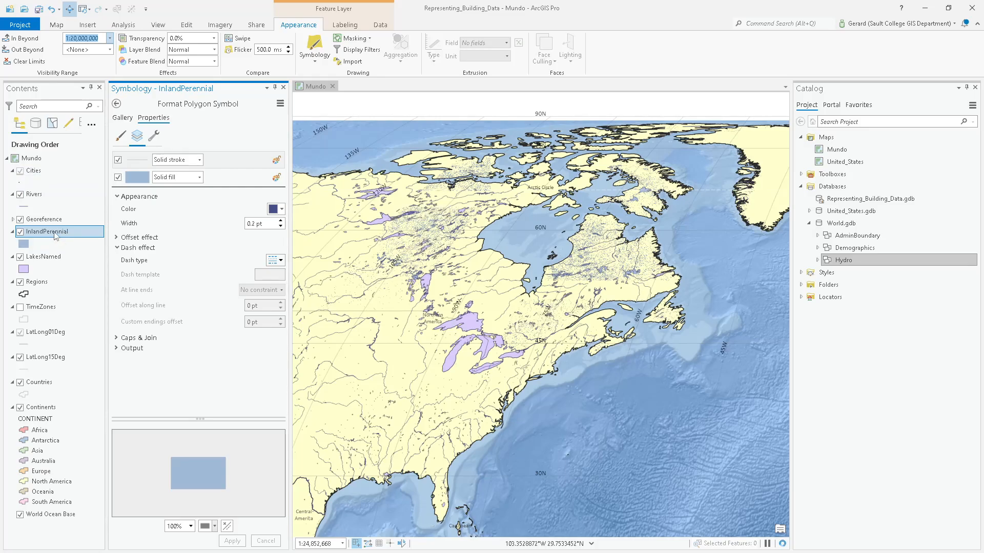
left_click(20, 194)
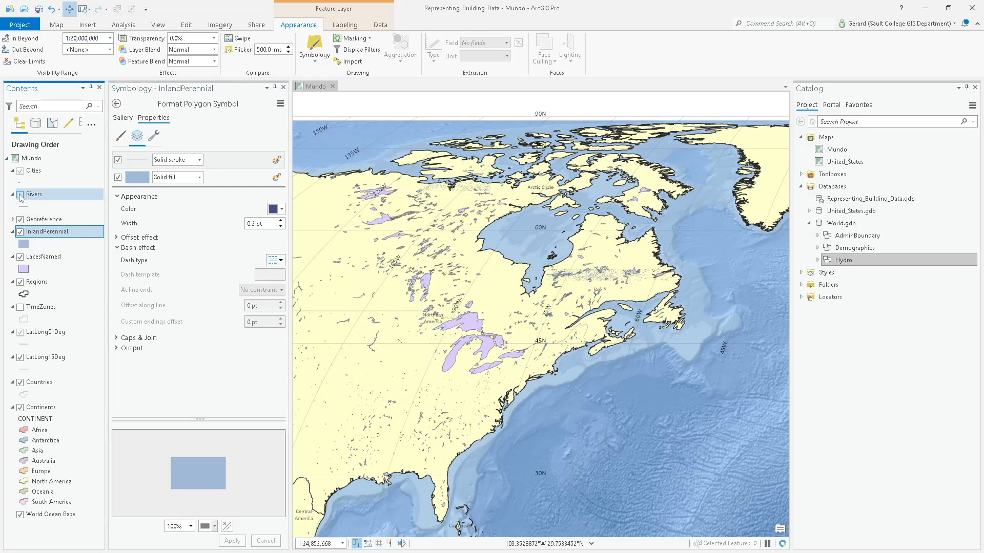
left_click(21, 195)
left_click(21, 233)
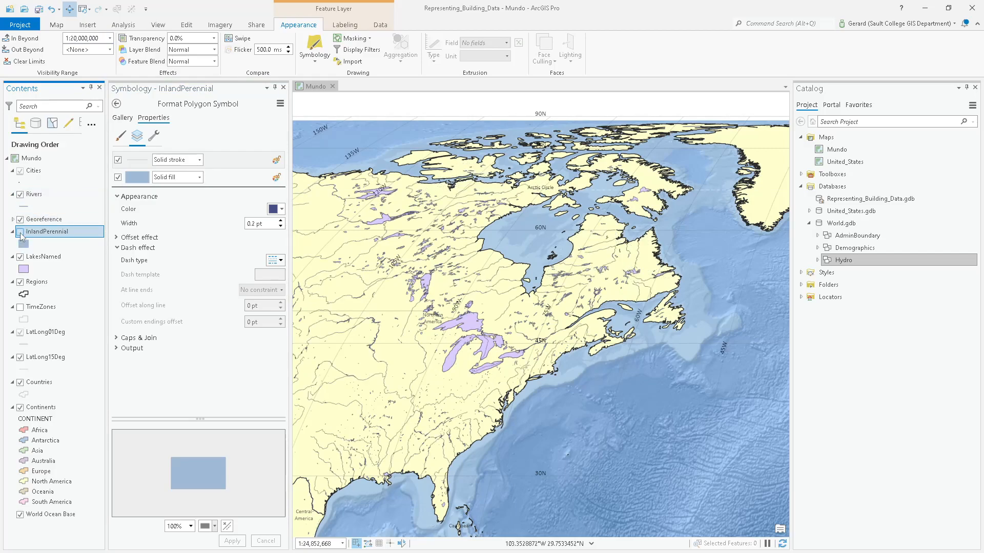
left_click(21, 234)
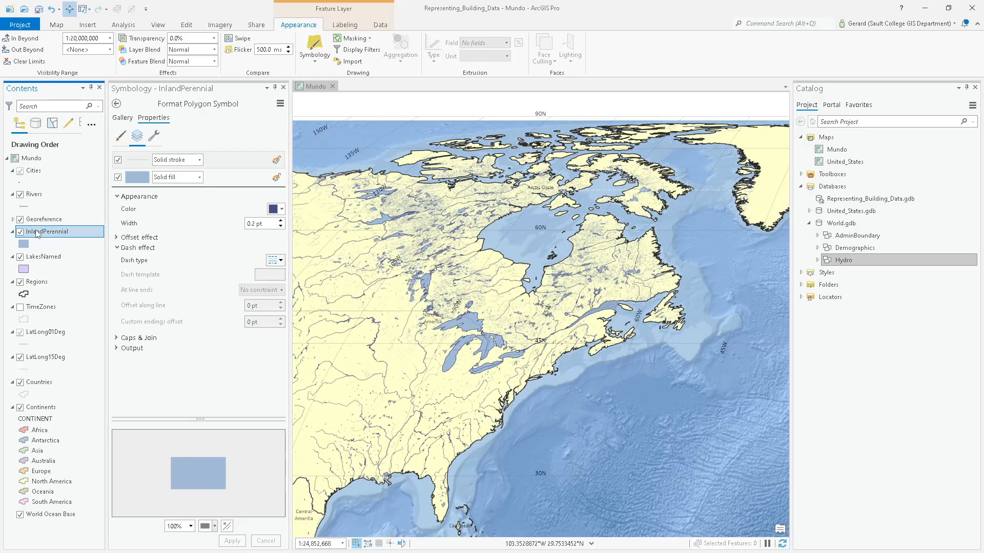
Remove InlandPerennial's In Beyond limit and set its Out Beyond limit to 1:10,000,000.
left_click(100, 37)
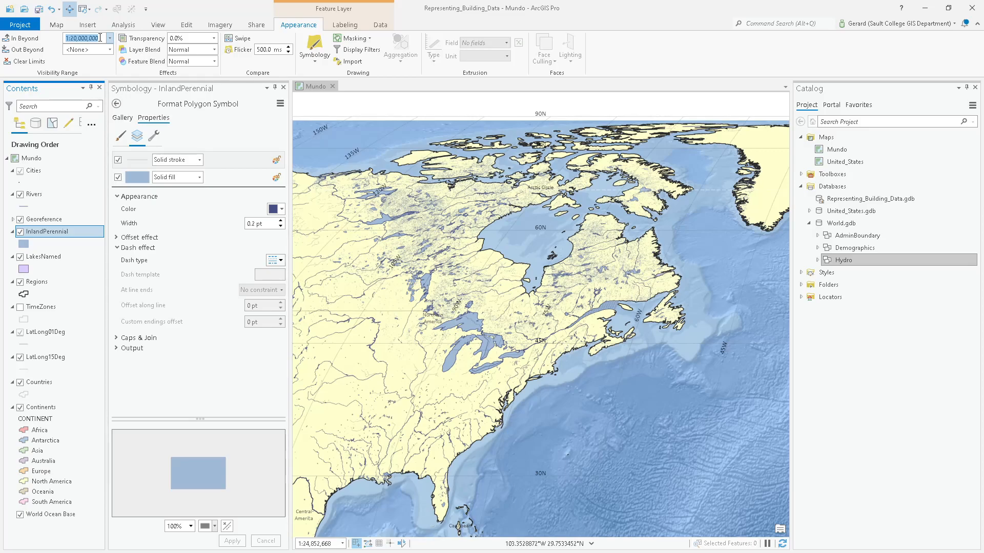
key("BackSpace")
left_click(98, 51)
left_click(110, 38)
left_click(73, 52)
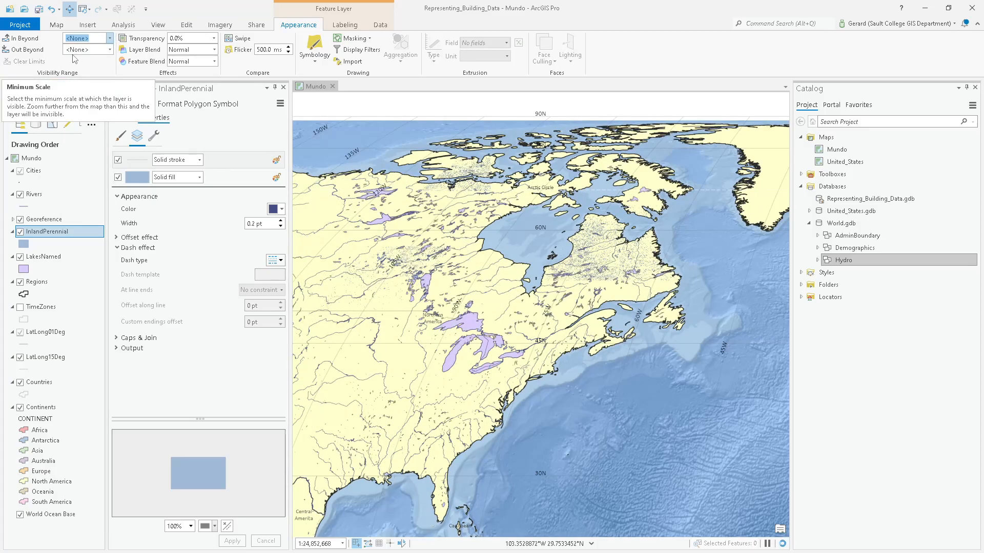
left_click(110, 49)
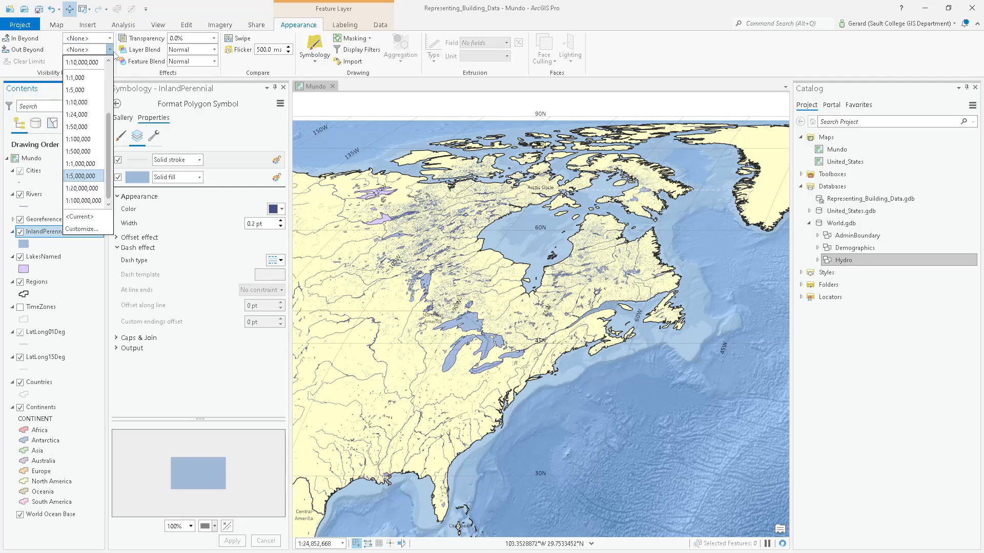
left_click(77, 70)
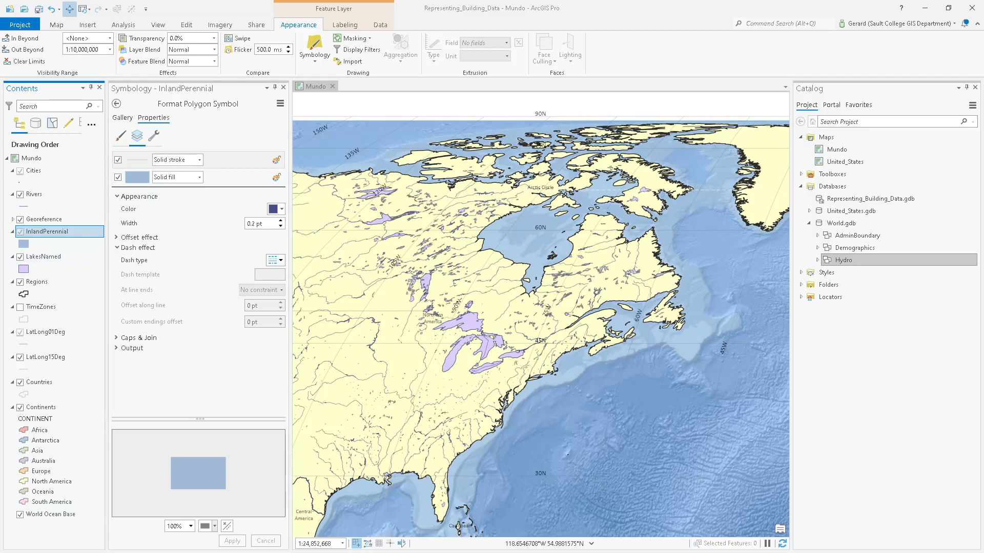
Check the lab document and set the LakesNamed polygon symbol's solid fill colour to Blue Grey Dust.
key("alt+Tab")
left_click(49, 259)
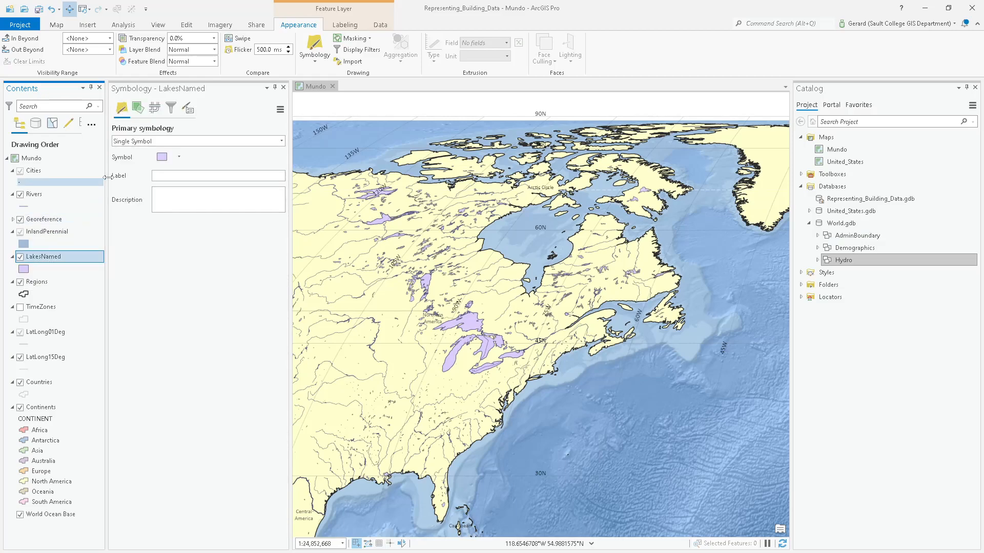
left_click(162, 157)
left_click(136, 179)
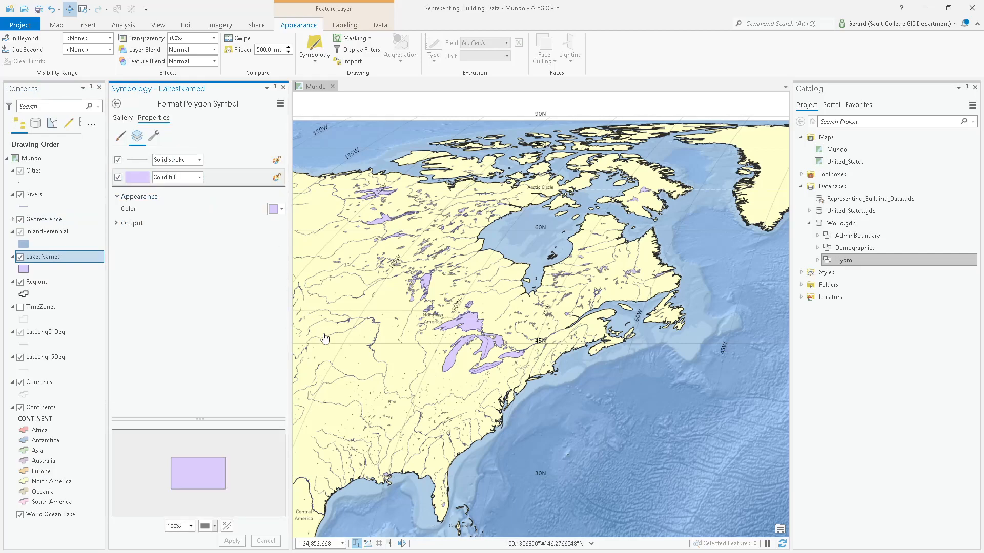
left_click(275, 209)
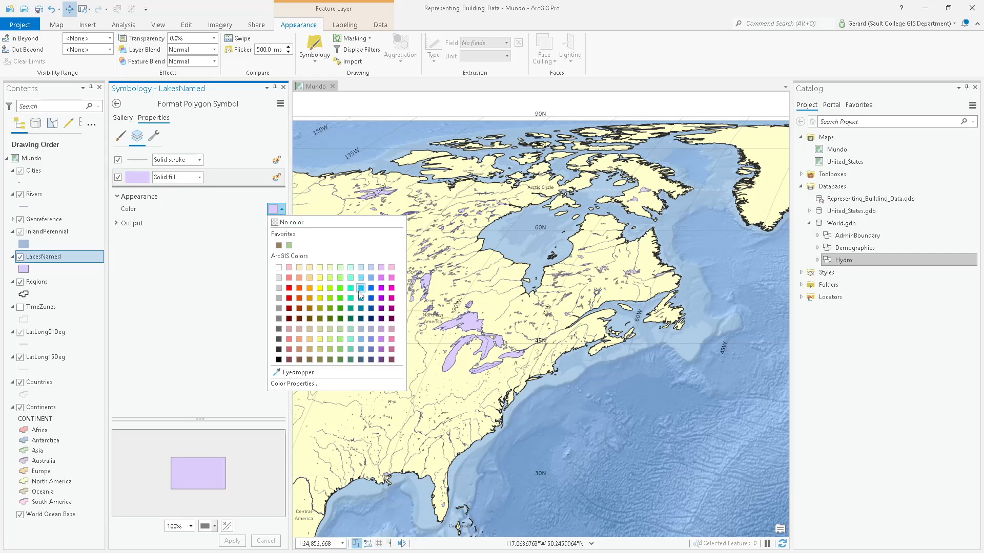
left_click(361, 329)
Set the LakesNamed outline to Glacier Blue at 0.2 pt and apply the symbol changes.
left_click(128, 161)
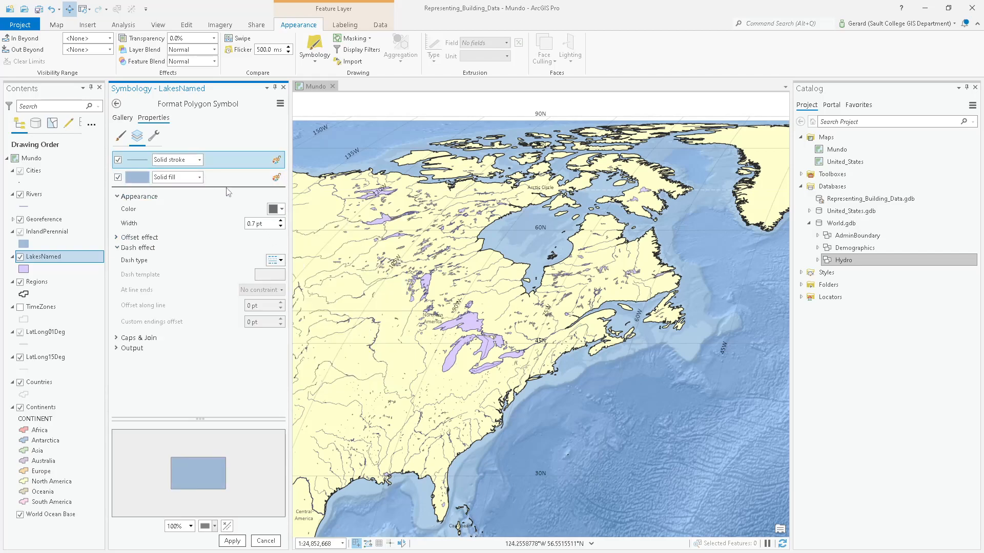
left_click(276, 210)
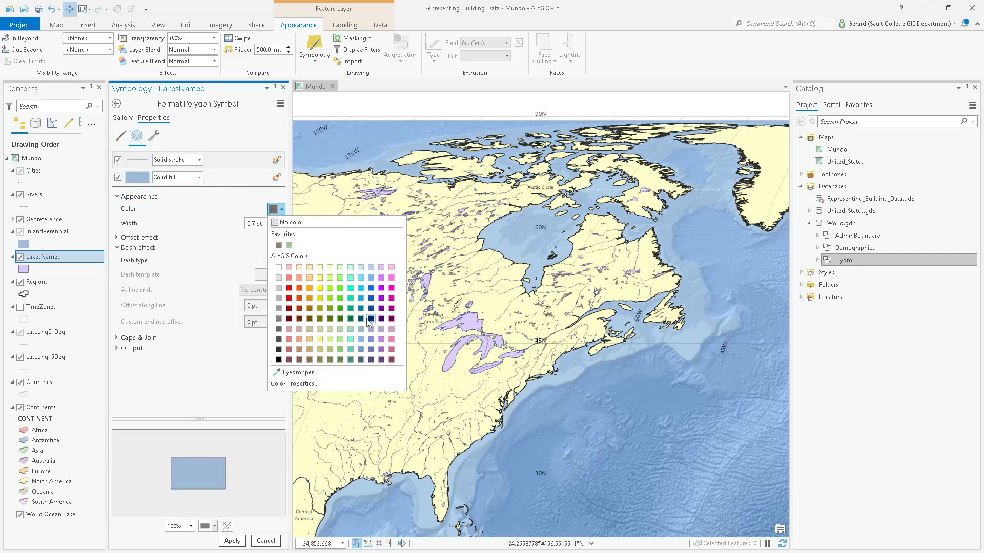
left_click(371, 359)
left_click_drag(264, 224, 220, 223)
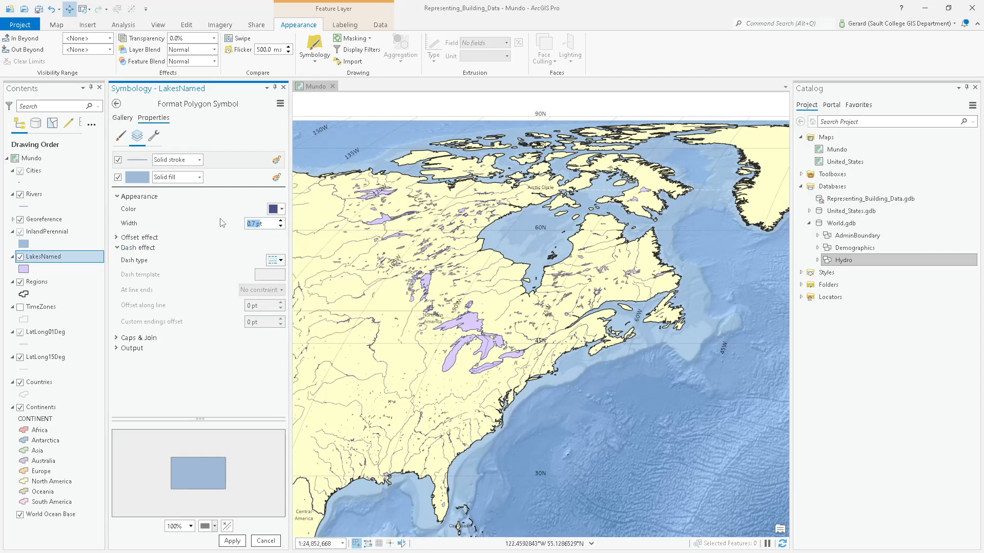
type("1")
type("0.2")
left_click(232, 541)
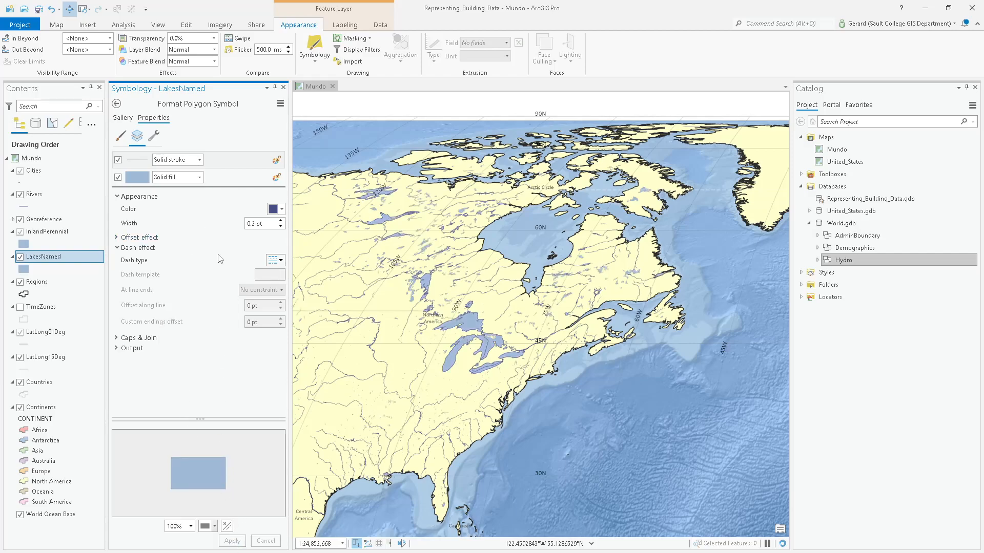
Set LakesNamed's Out Beyond limit to 1:20,000,000 and toggle Rivers off and on to check the display.
left_click(110, 49)
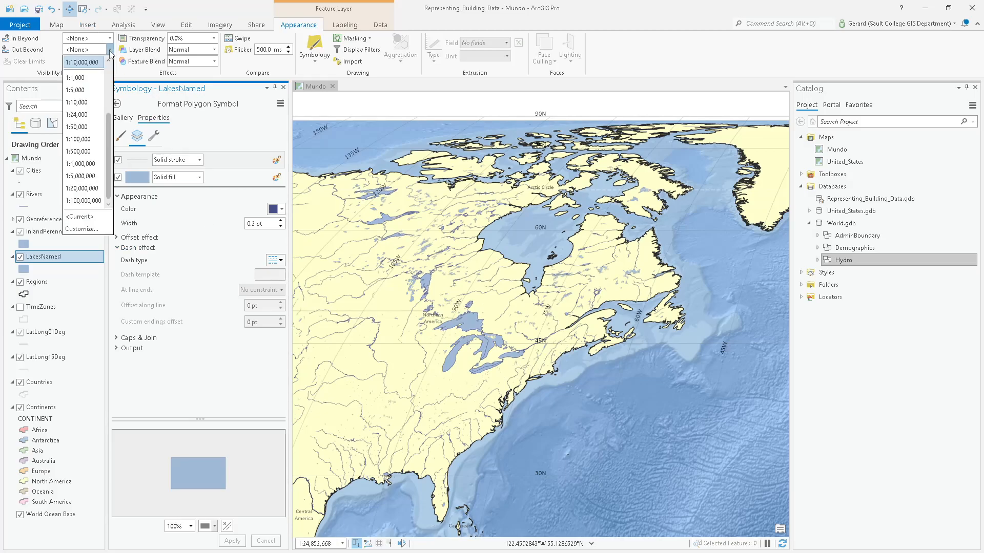
left_click(82, 188)
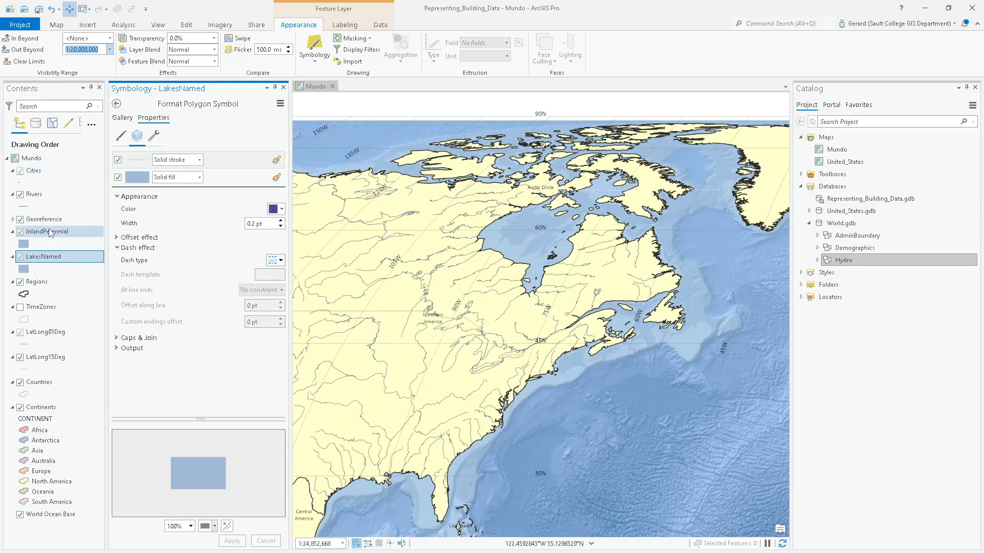
left_click(20, 195)
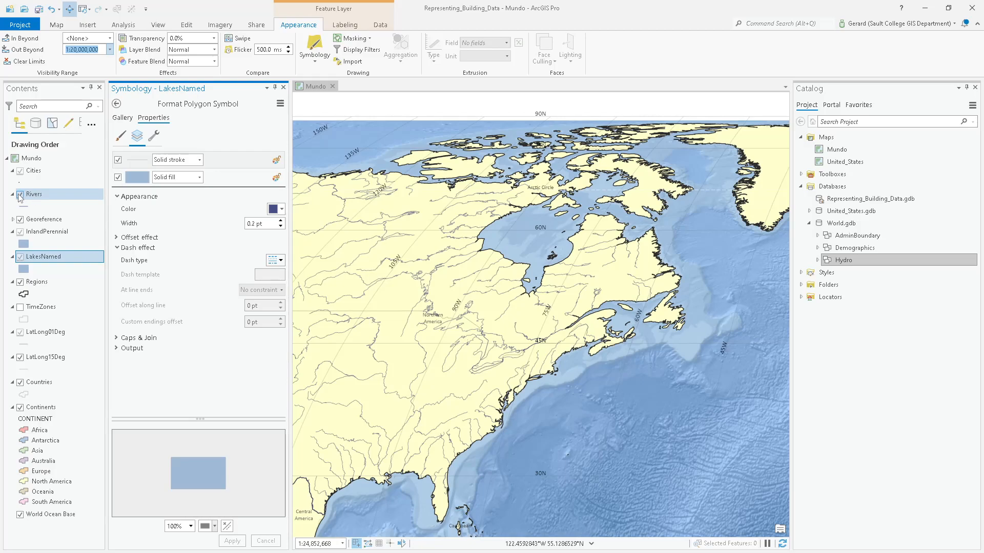
left_click(20, 195)
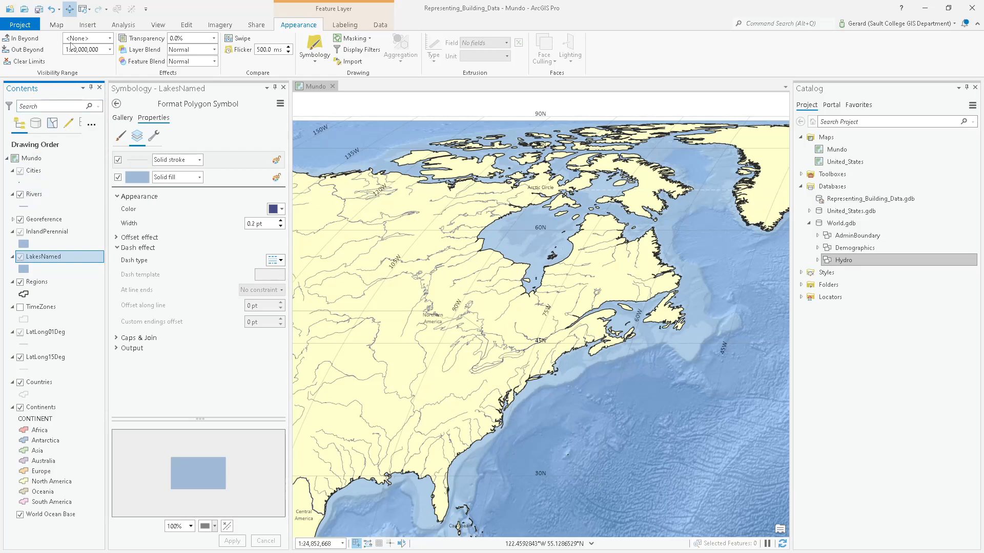
Try an Out Beyond limit of 1:10,000,000 on LakesNamed and inspect the Great Lakes at closer and wider scales.
left_click(110, 49)
left_click(92, 63)
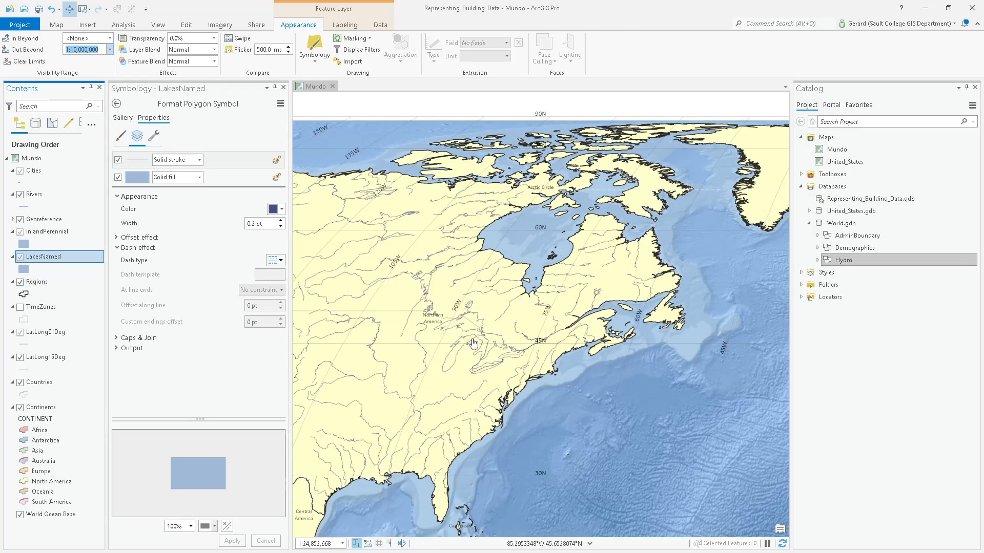
scroll(474, 343, "up", 5)
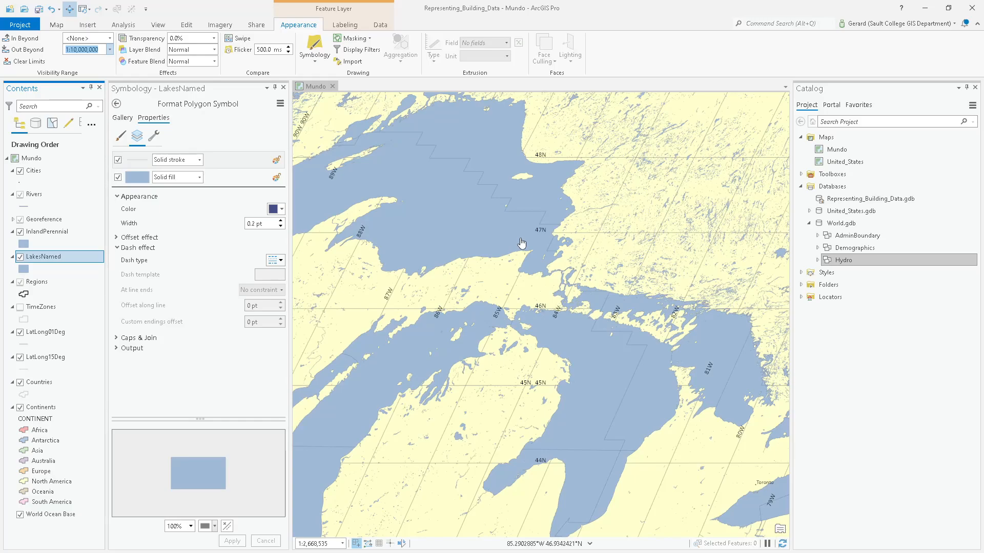
scroll(522, 243, "down", 5)
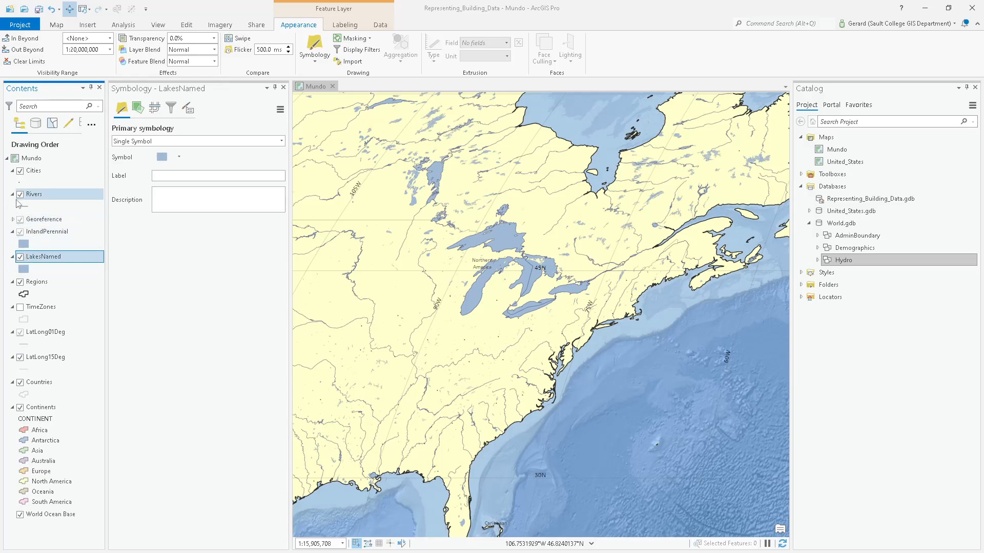
Compare the visibility ranges of Rivers, InlandPerennial and LakesNamed while temporarily hiding the LakesNamed layer.
left_click(20, 257)
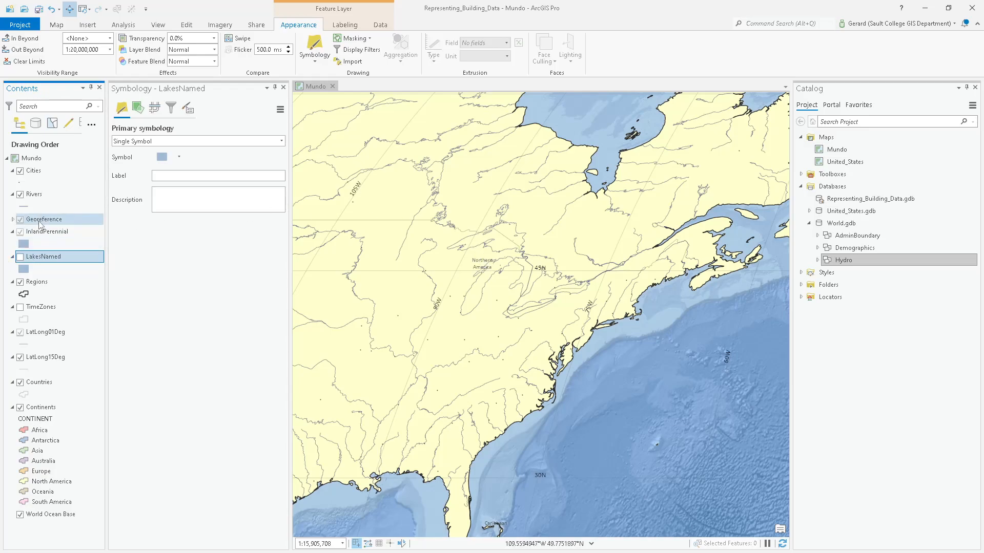
left_click(37, 194)
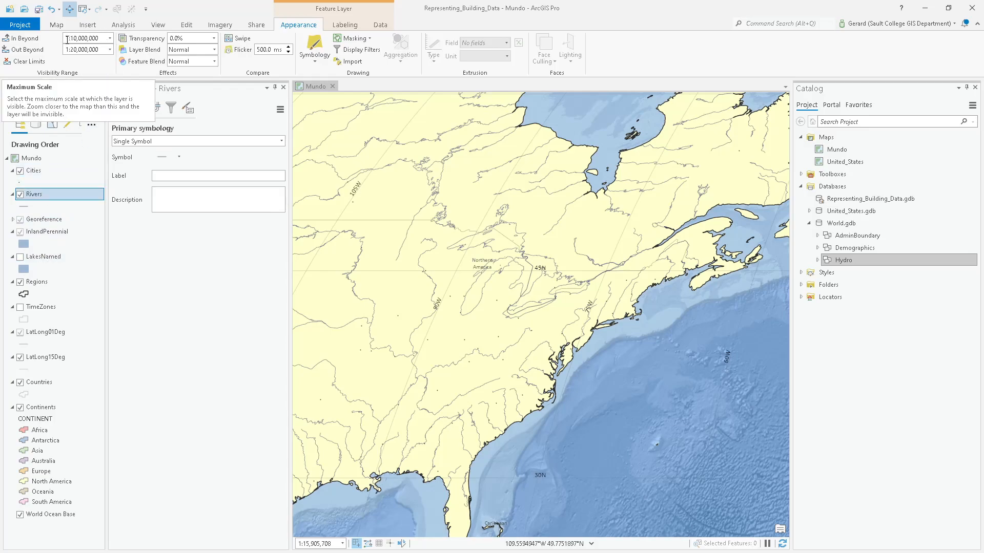
left_click(97, 38)
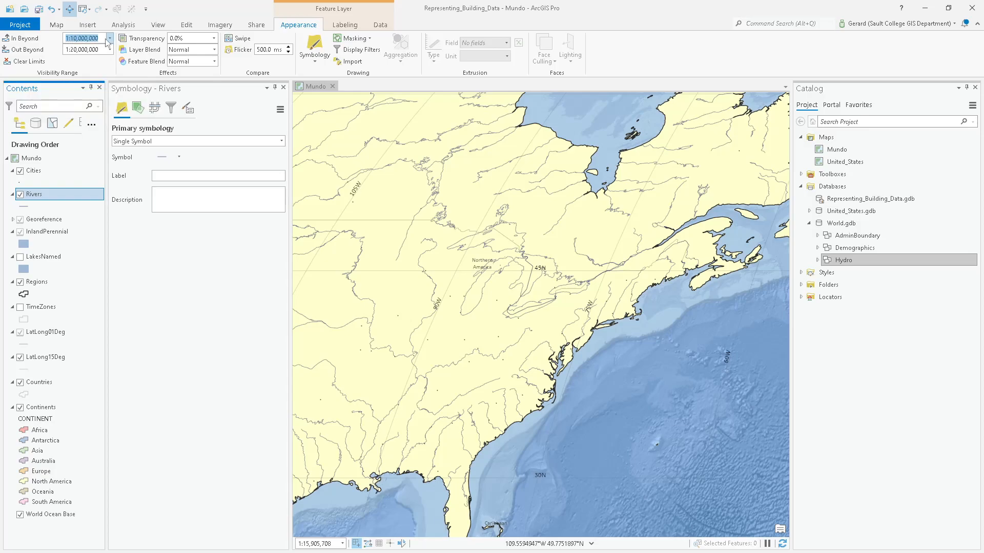
left_click(61, 233)
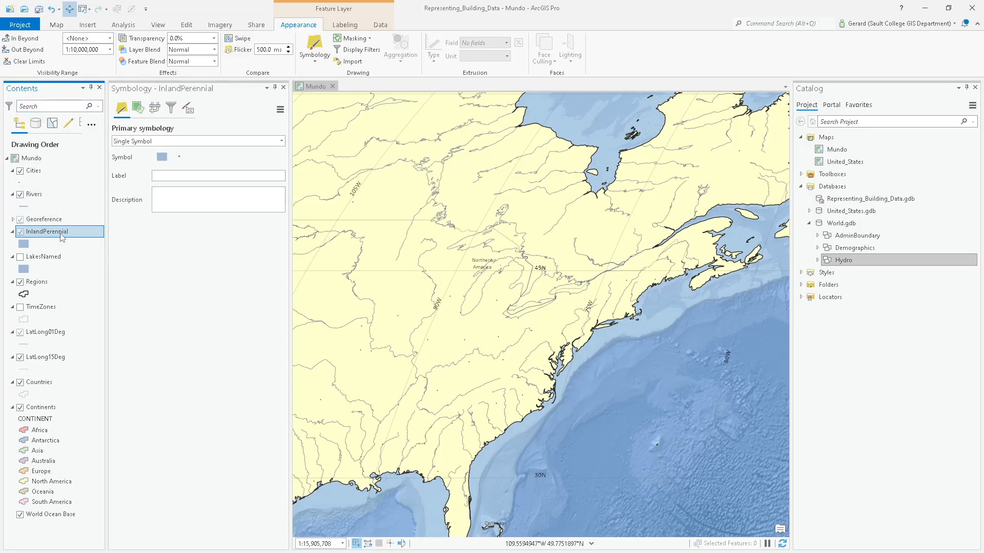
left_click(48, 196)
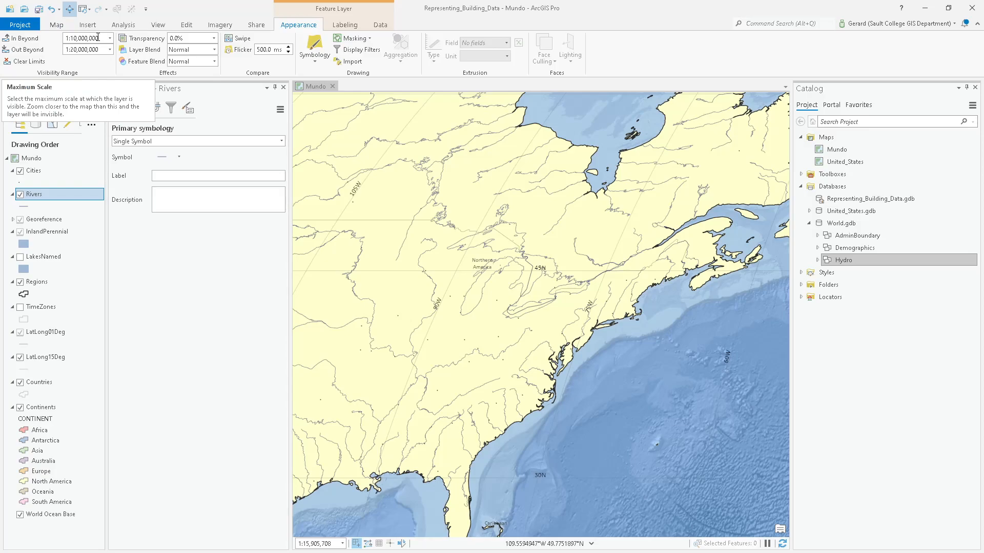
left_click(65, 260)
left_click(20, 257)
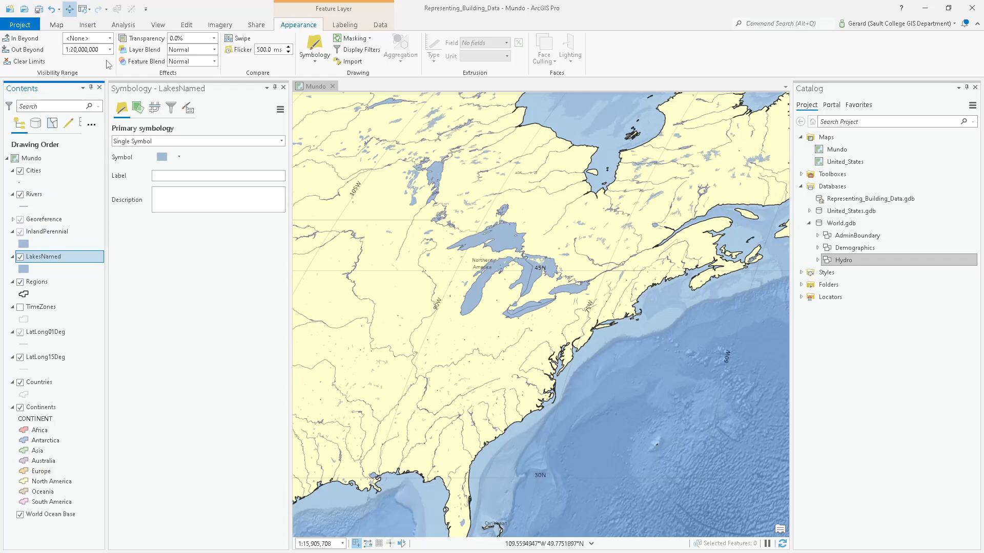
Test how the lake layers display at different scales and set LakesNamed's In Beyond limit to 1:10,000,000.
scroll(462, 279, "down", 2)
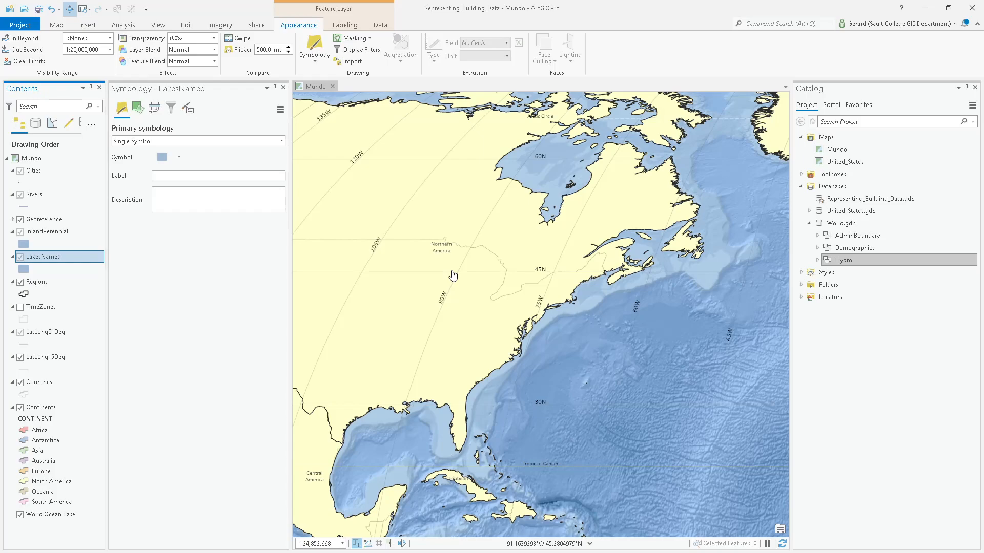
scroll(453, 275, "up", 2)
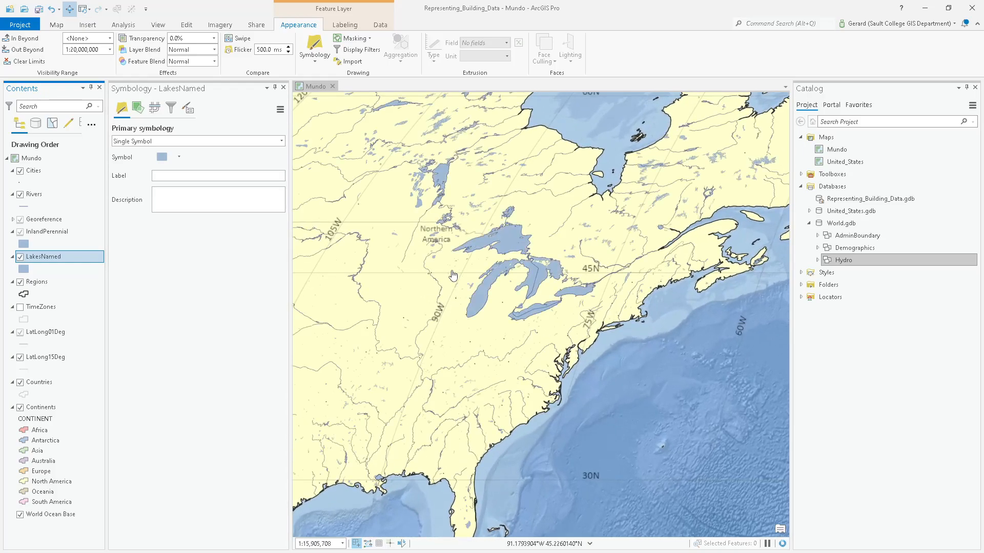
scroll(453, 276, "up", 2)
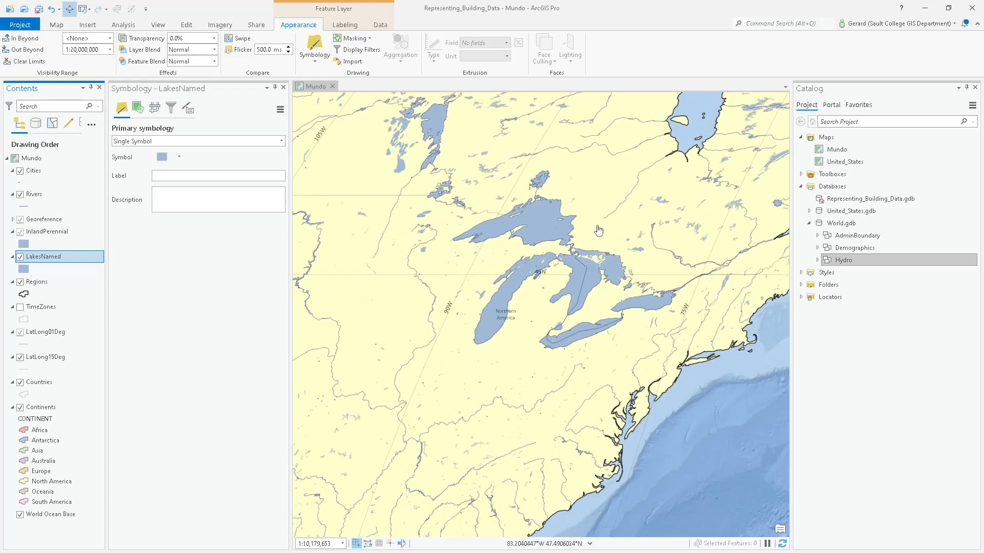
scroll(601, 235, "up", 4)
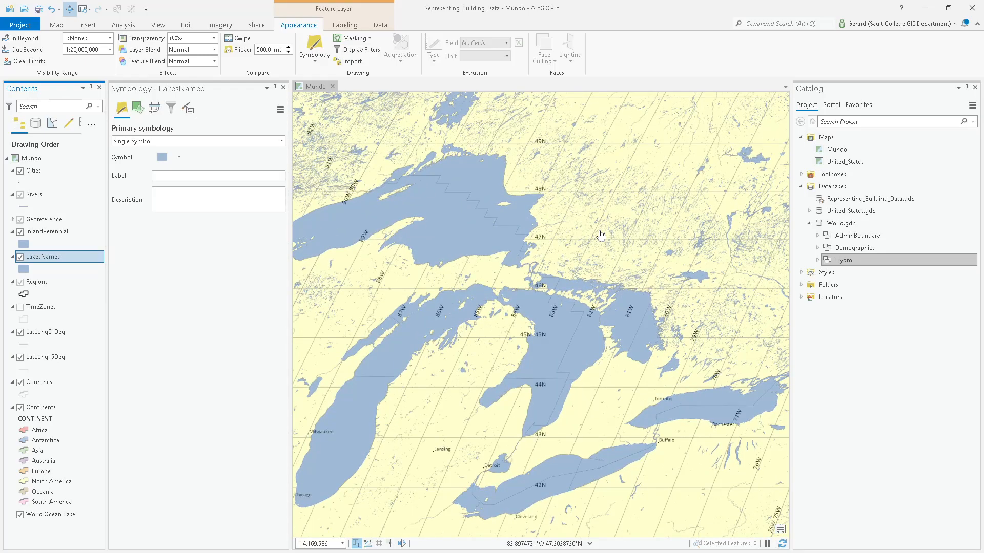
left_click(109, 38)
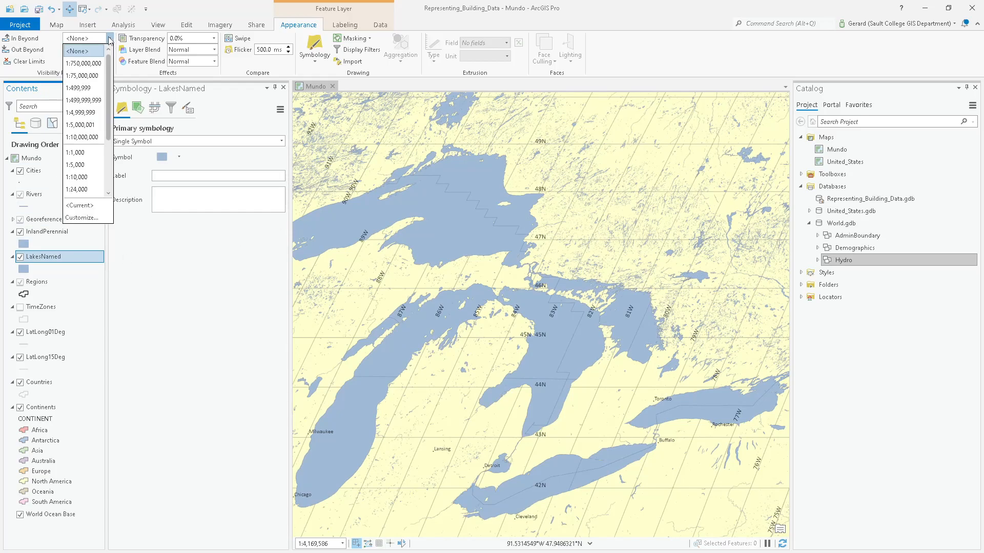
left_click(87, 136)
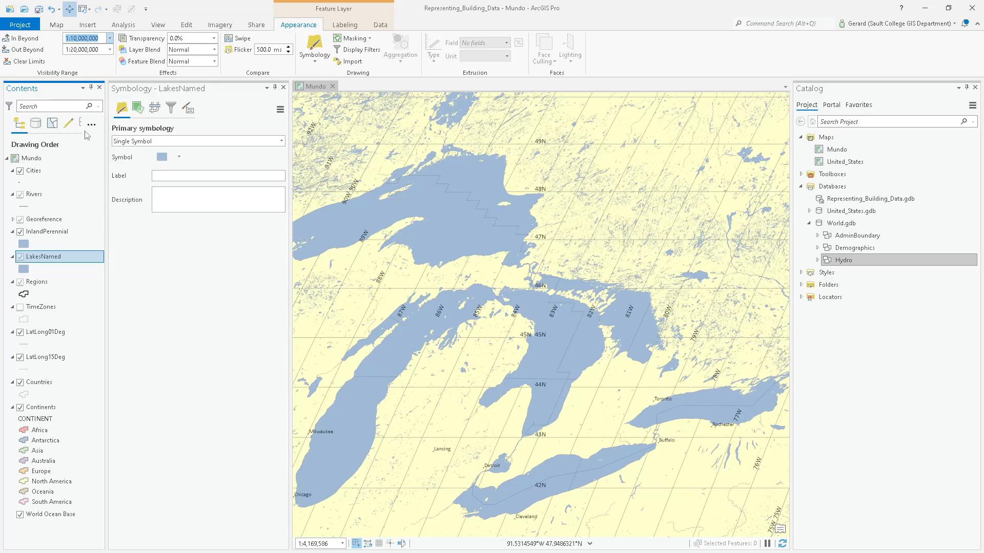
Examine how lakes and rivers display from the Great Lakes to eastern Canada and at the full world extent.
left_click_drag(611, 229, 383, 254)
left_click_drag(639, 225, 354, 258)
left_click_drag(692, 165, 367, 260)
left_click_drag(367, 218, 767, 186)
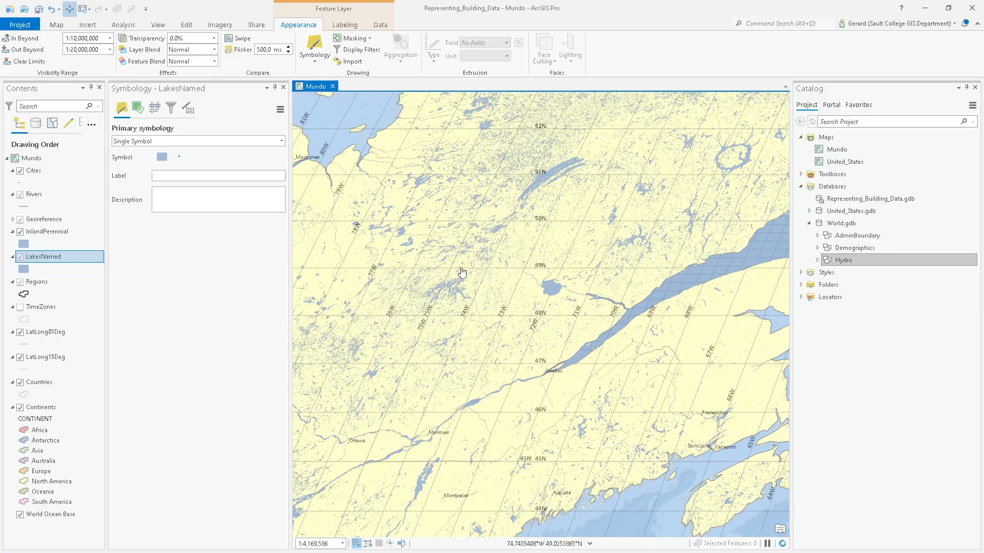
scroll(459, 265, "down", 5)
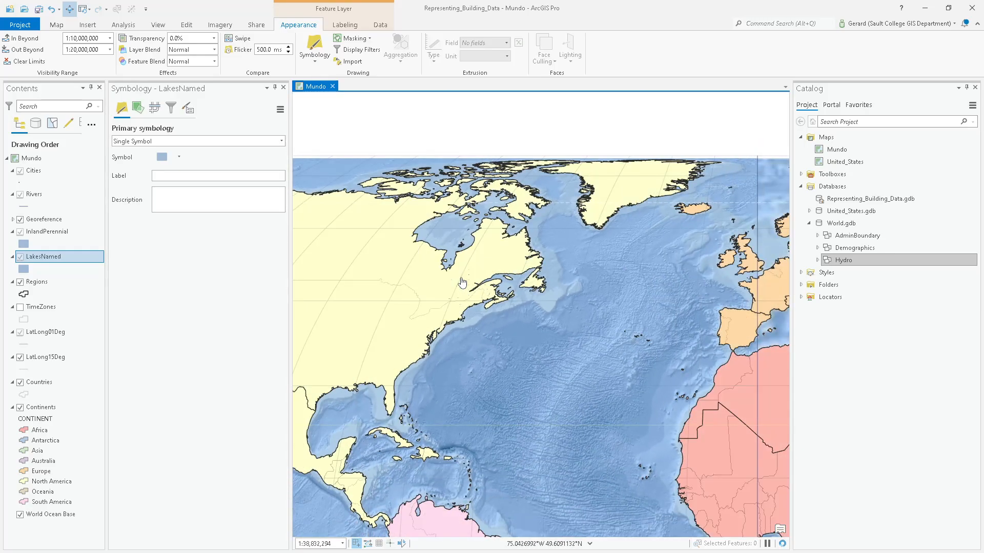
left_click_drag(748, 452, 386, 257)
scroll(512, 325, "down", 4)
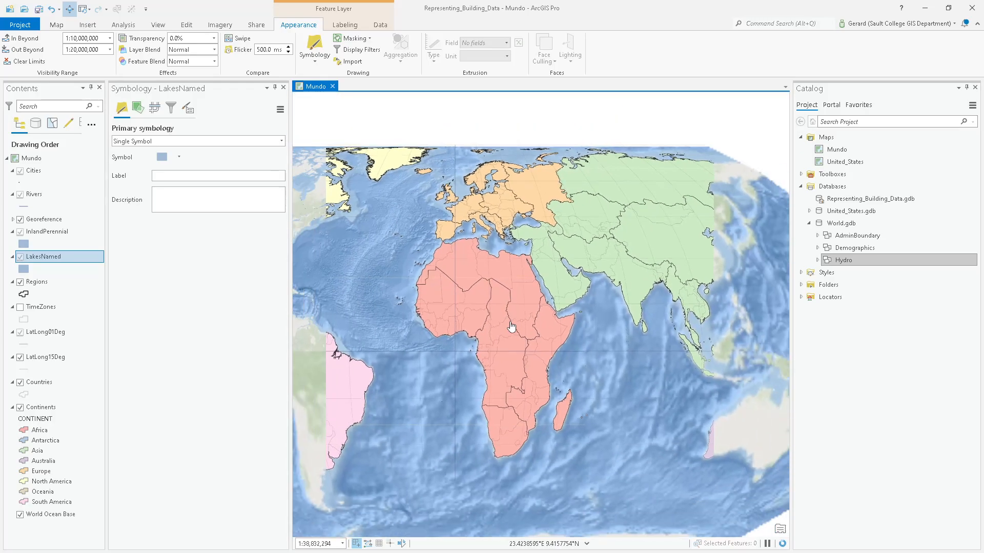
left_click_drag(472, 305, 508, 258)
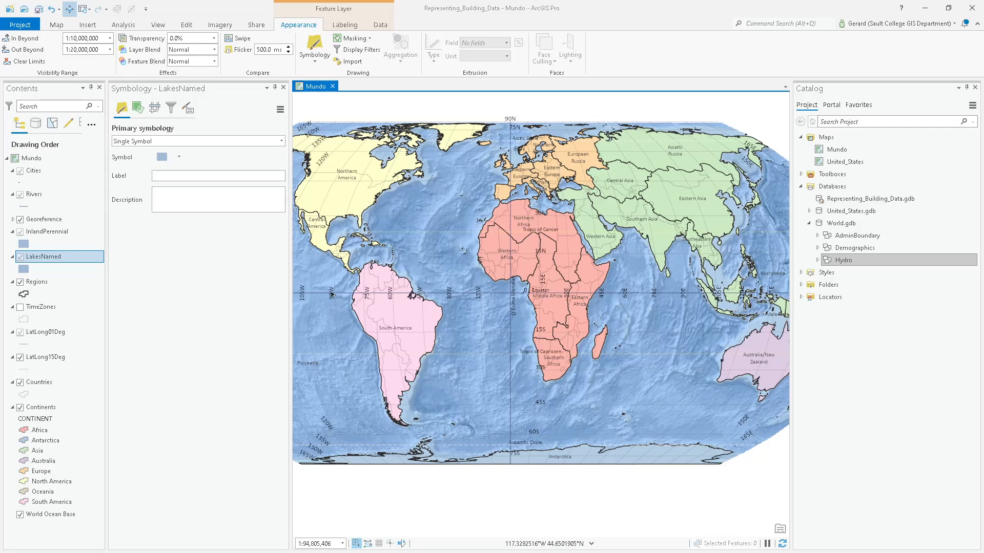
Consult the Countries row in the lab document's table, then set the Countries layer's Out Beyond limit to 1:20,000,000 in ArcGIS Pro.
key("alt+Tab")
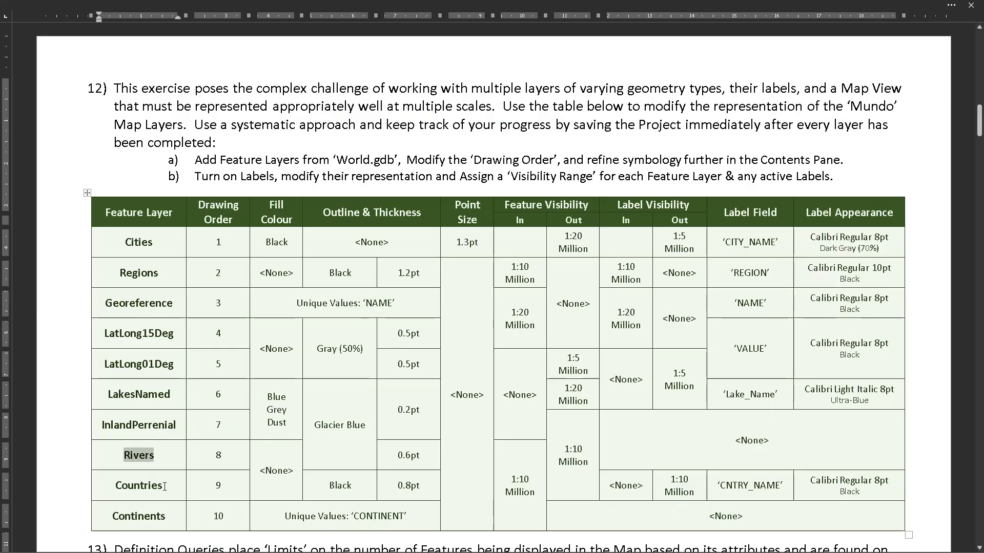
double_click(149, 485)
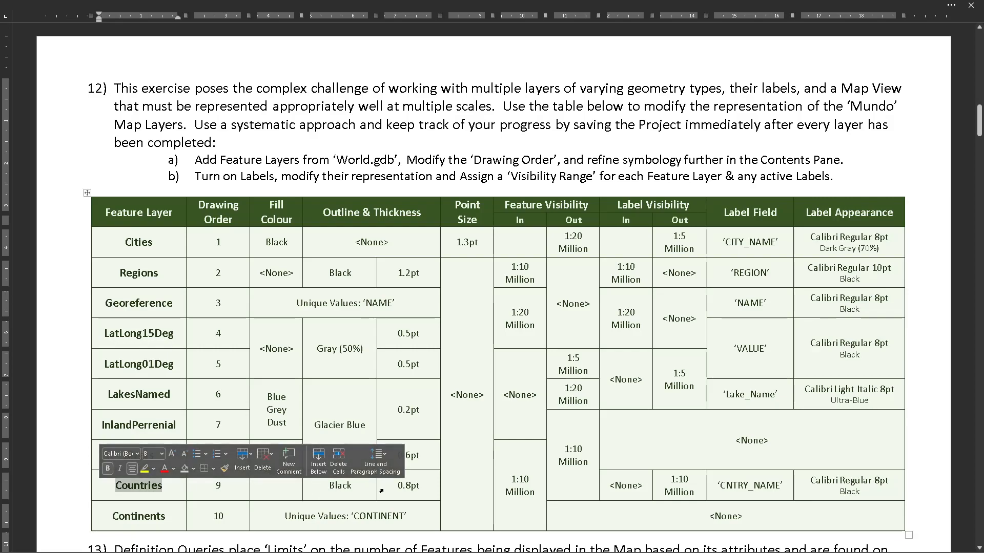
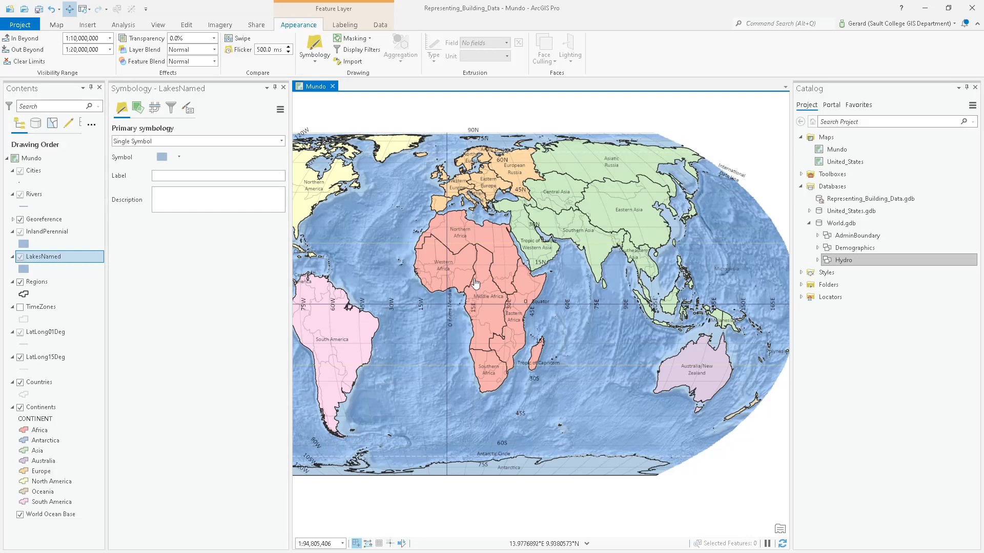
right_click(44, 385)
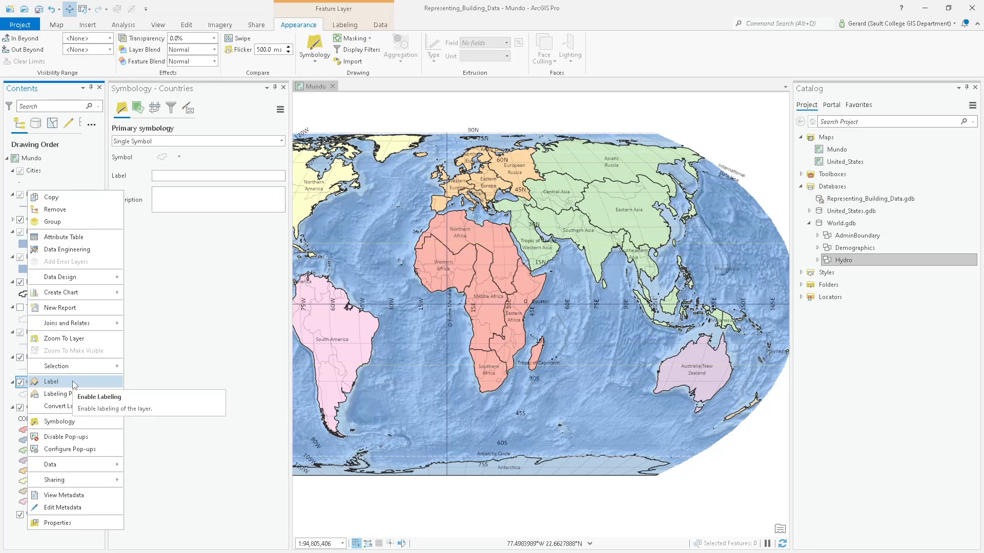
left_click(246, 299)
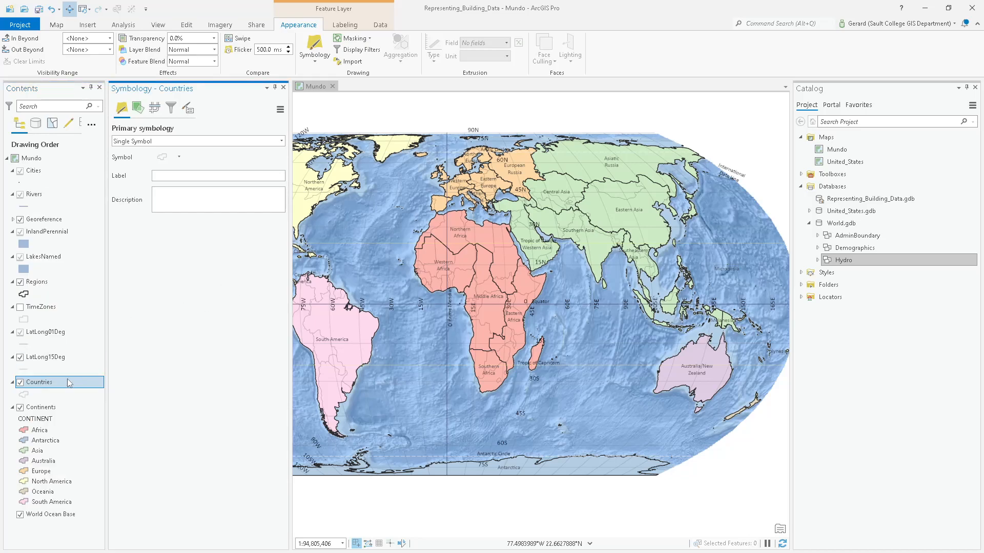
left_click(110, 49)
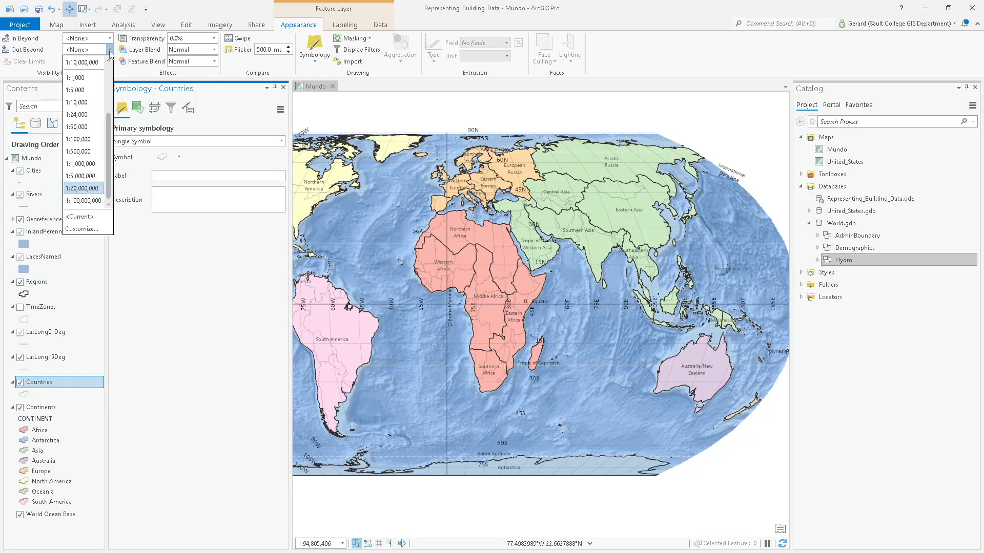
left_click(92, 189)
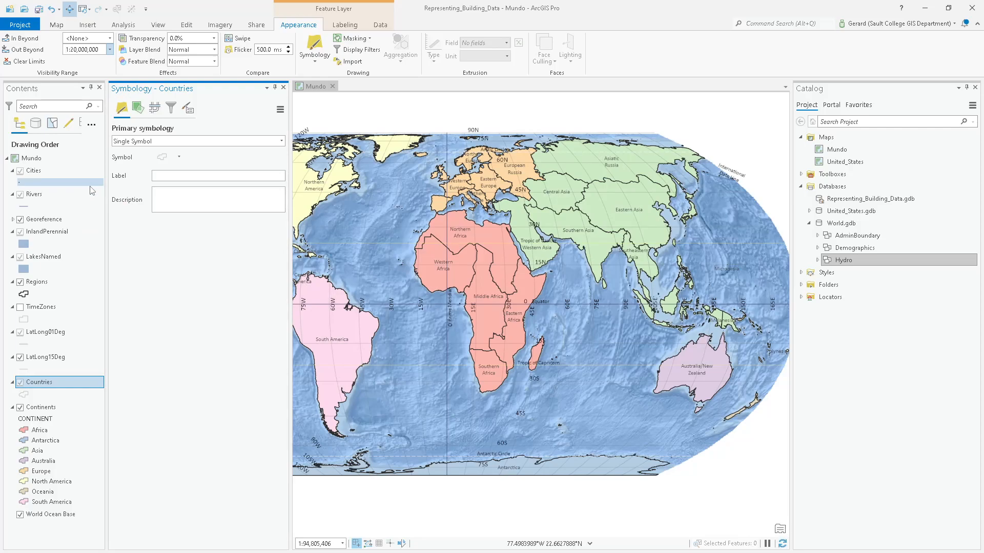
Set the Out Beyond limit of the Countries labels to 1:10,000,000.
left_click(341, 25)
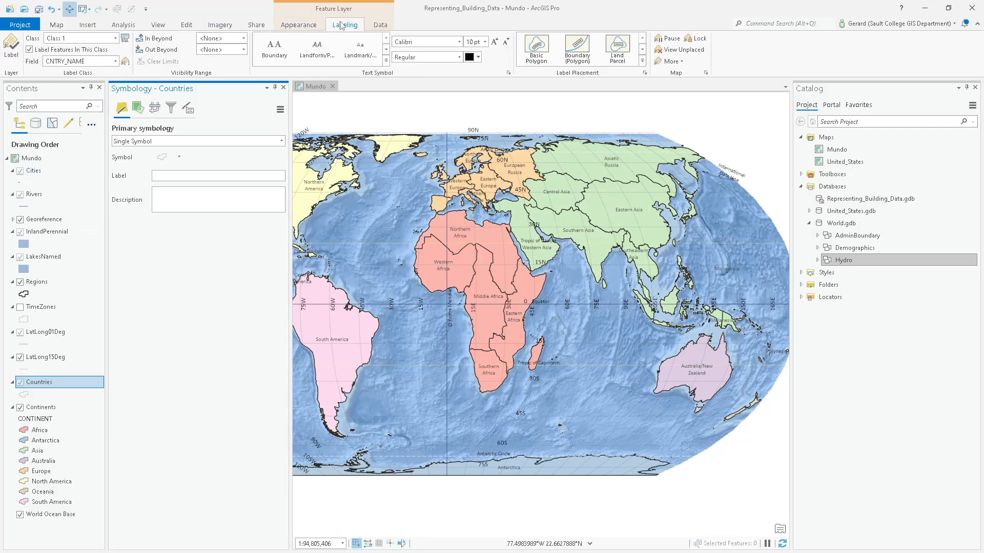
left_click(244, 50)
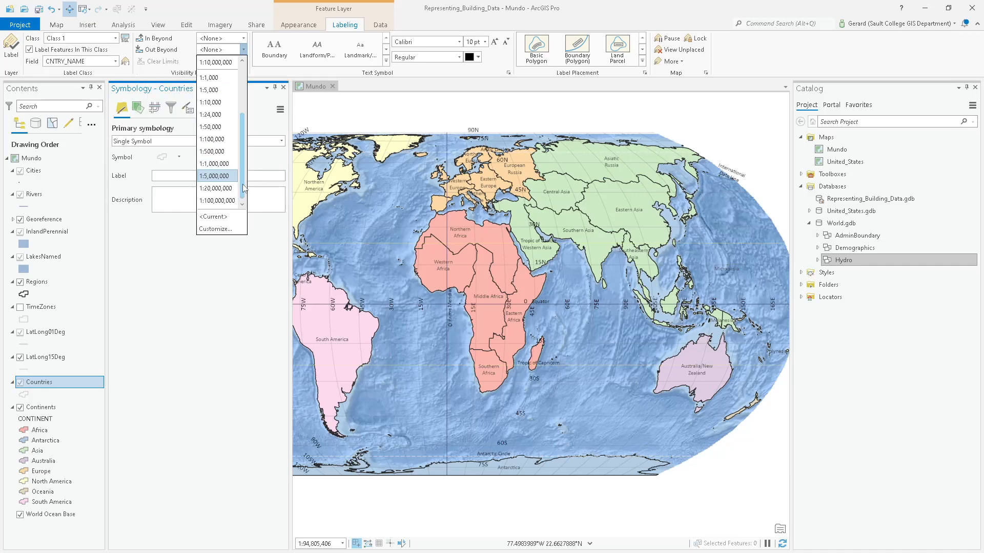
left_click(222, 63)
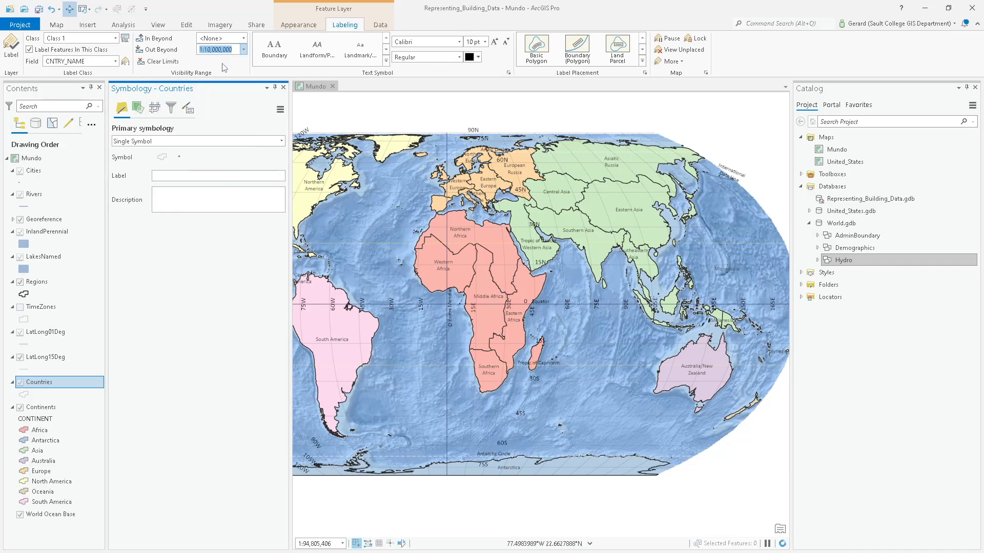
Inspect the country boundaries over northern and central Africa and turn on labels for the Countries layer.
left_click(299, 26)
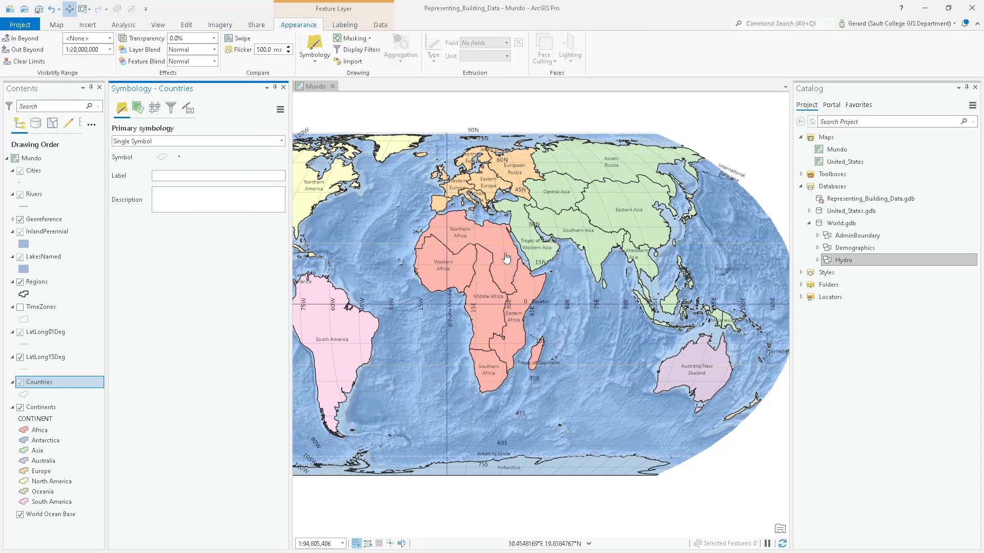
scroll(506, 257, "up", 4)
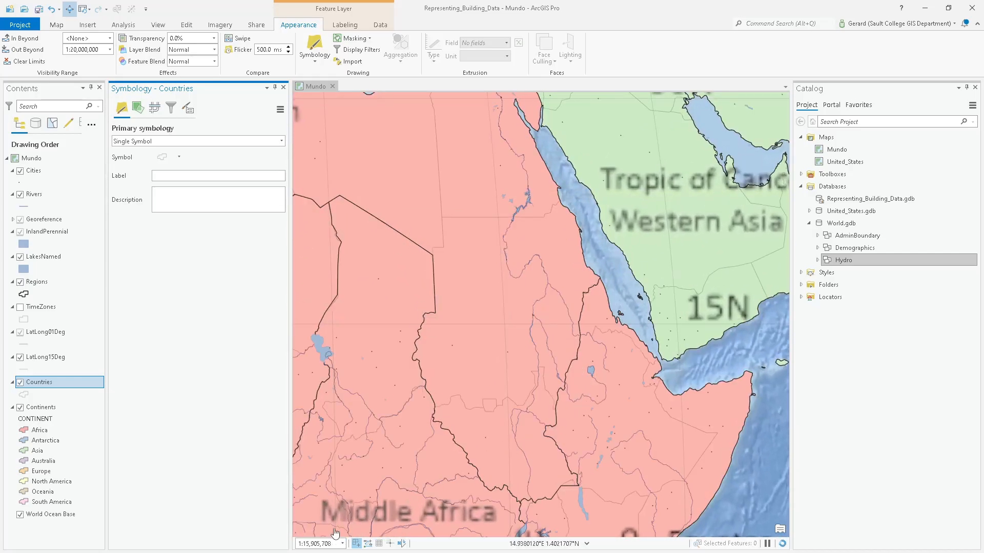
left_click_drag(460, 322, 574, 119)
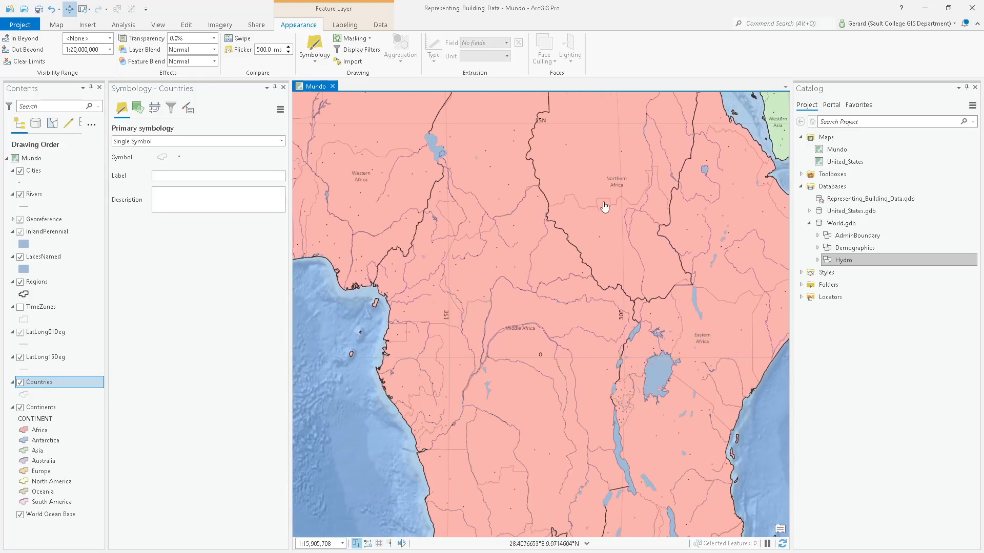
left_click_drag(568, 147, 543, 287)
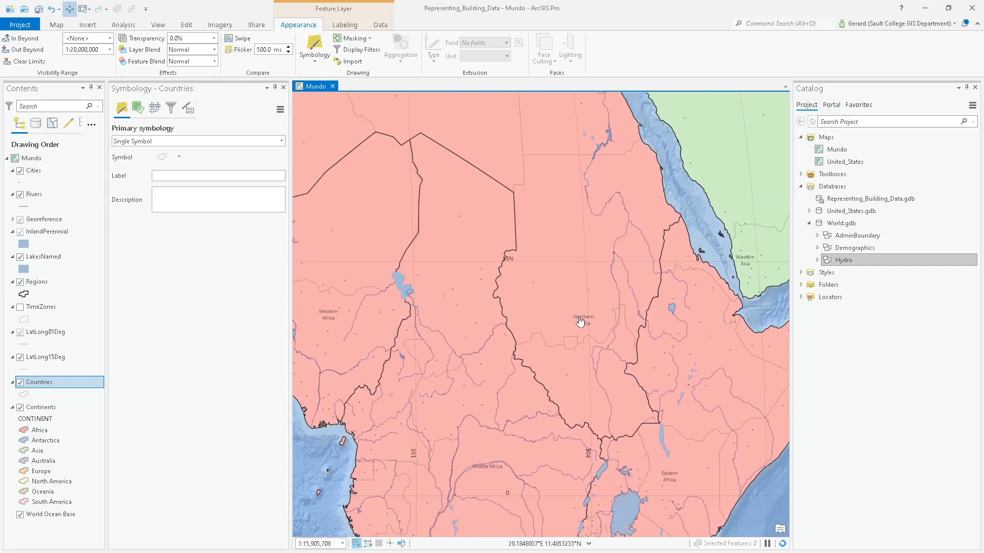
scroll(594, 307, "up", 2)
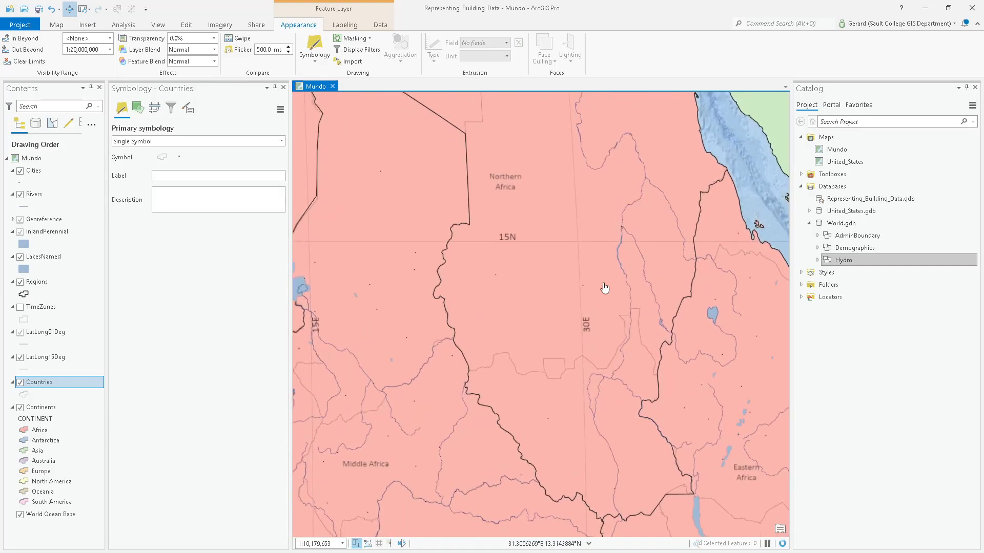
scroll(605, 288, "up", 2)
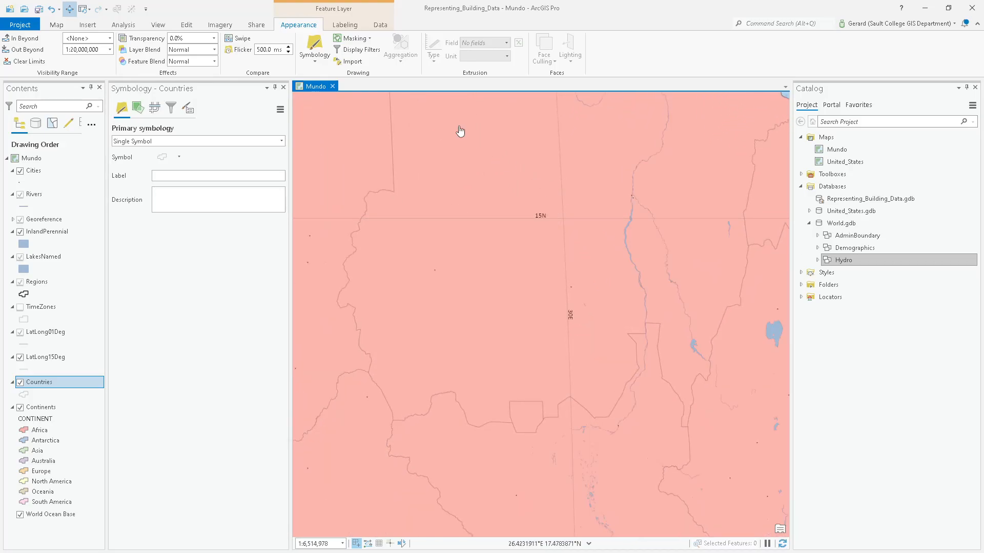
left_click_drag(490, 185, 558, 275)
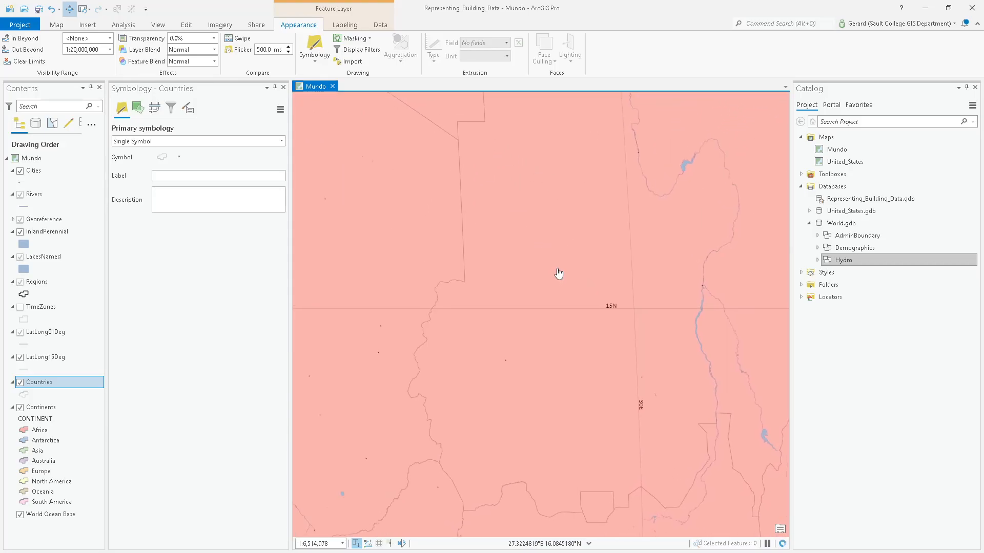
right_click(45, 387)
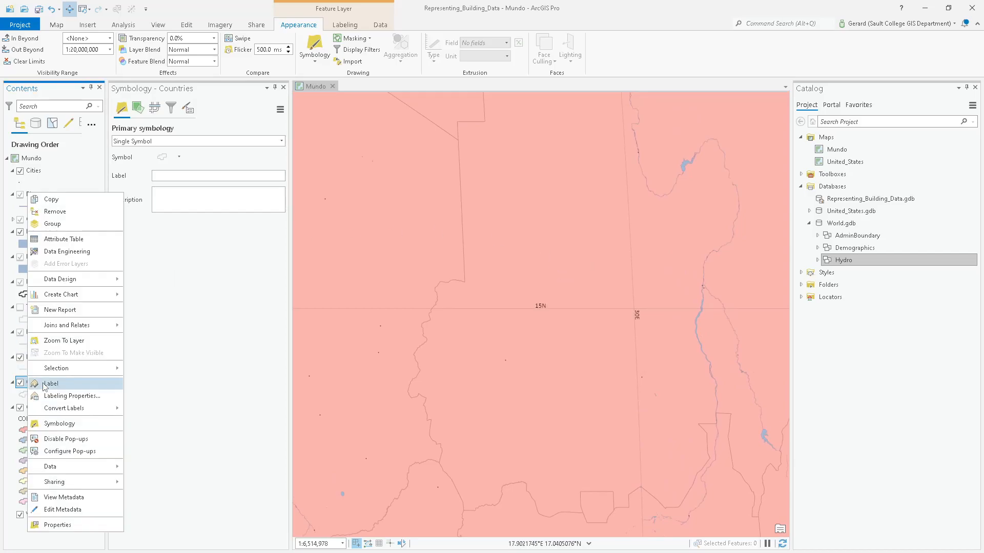
key("Escape")
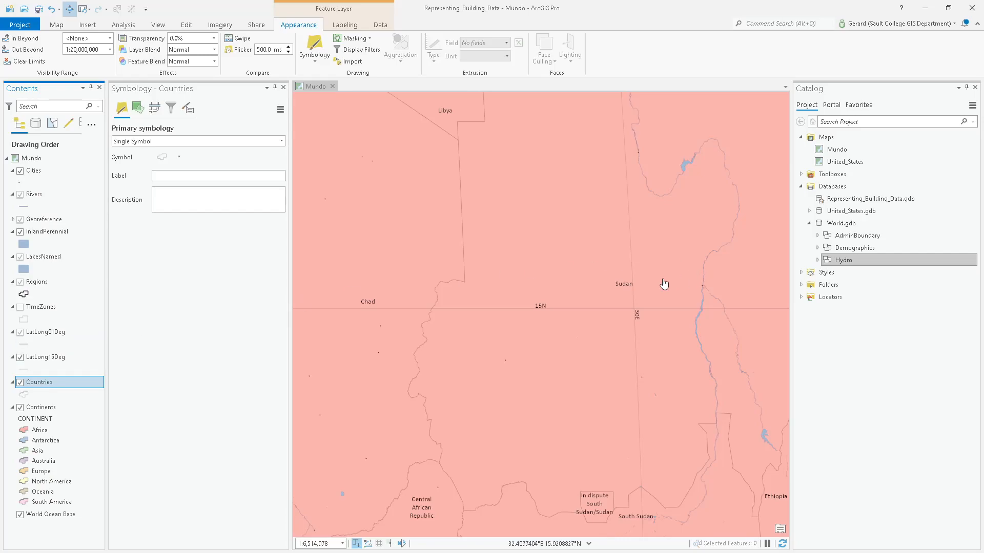
Format the Countries labels with a dark gray text colour and a 12 pt font size.
left_click(348, 25)
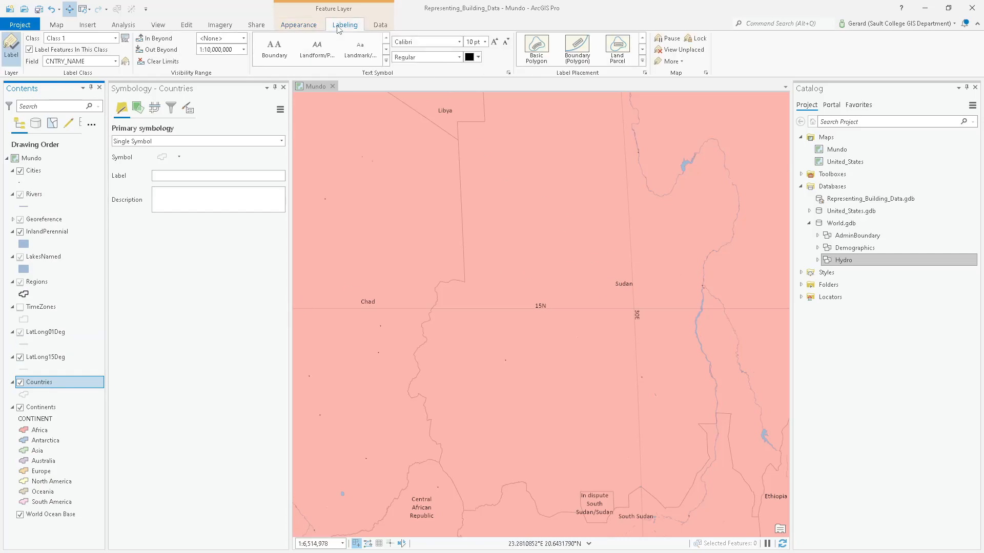
left_click(478, 57)
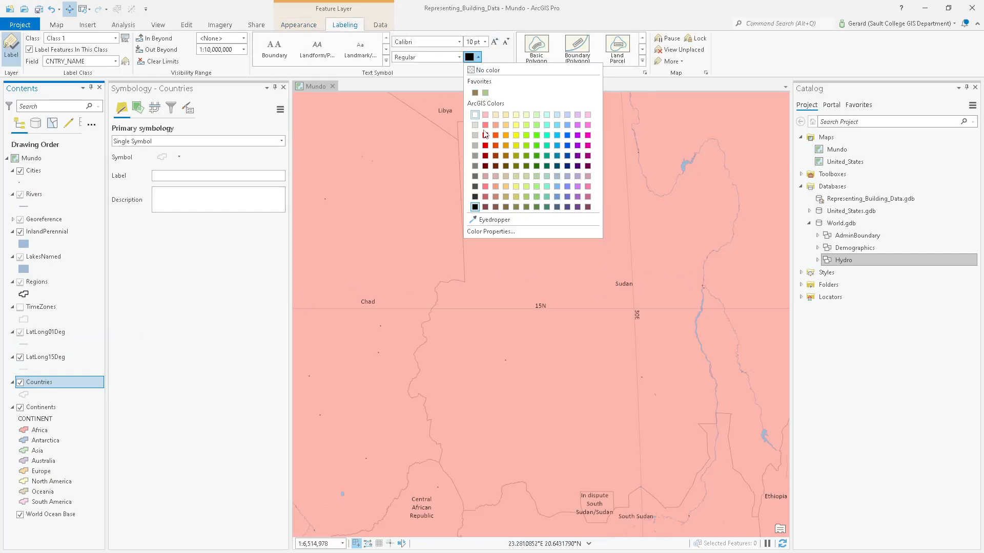
left_click(487, 98)
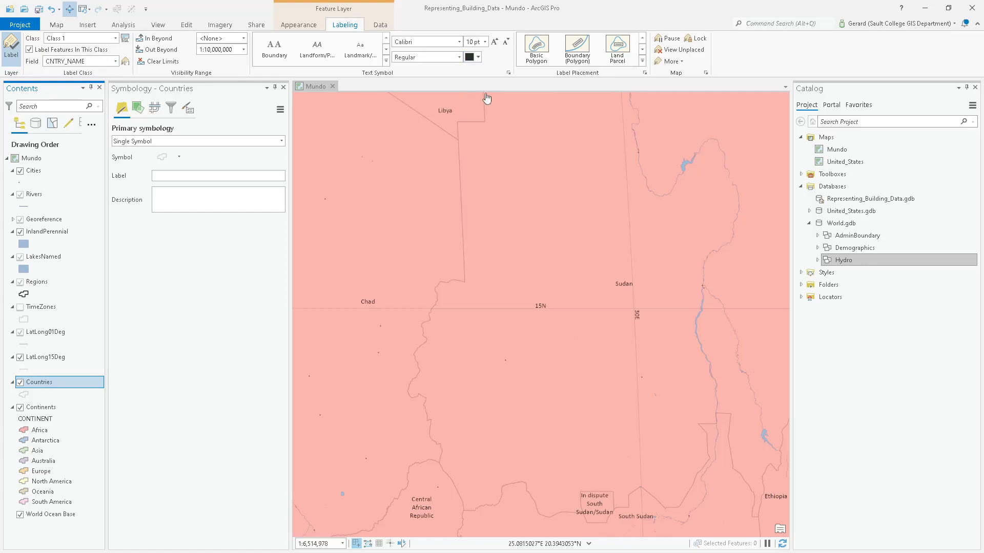
left_click(495, 41)
left_click(495, 42)
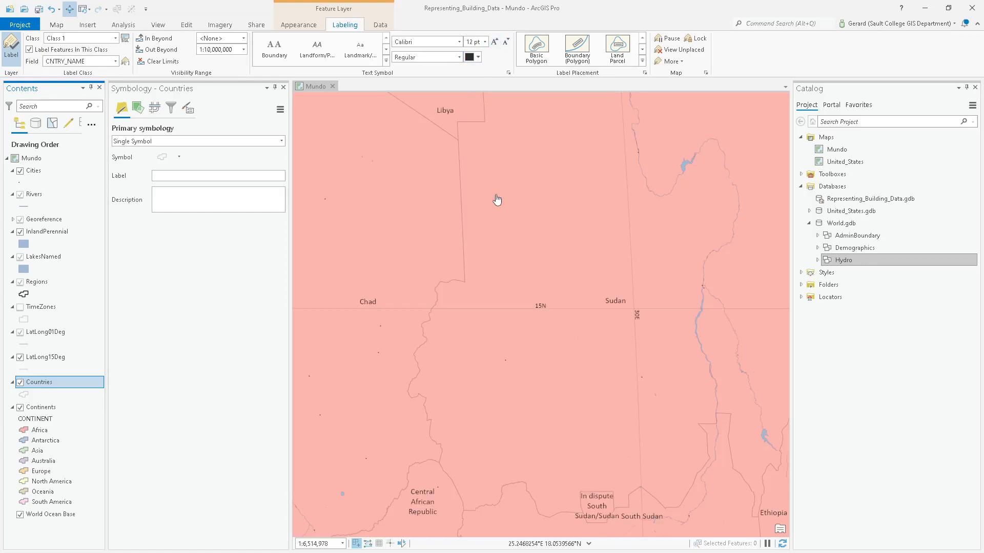
Check the Countries labels at a wider scale over West Africa and set their Out Beyond limit to 1:20,000,000.
scroll(537, 251, "down", 2)
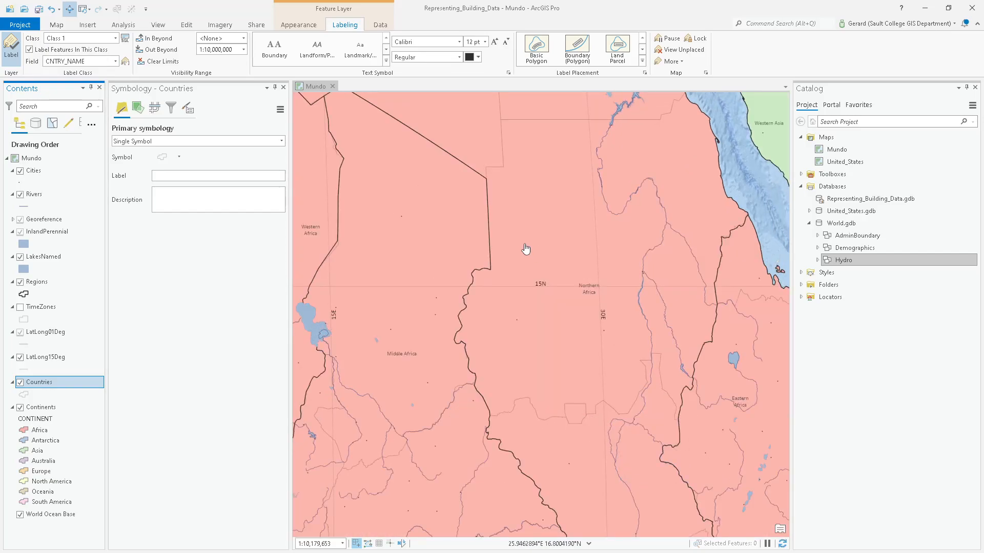
left_click_drag(445, 277, 701, 139)
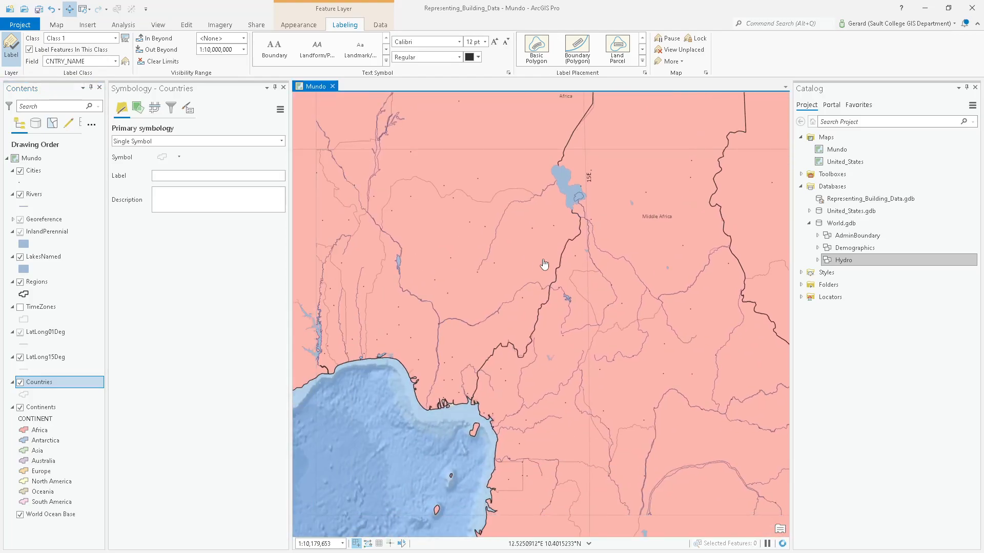
left_click(244, 49)
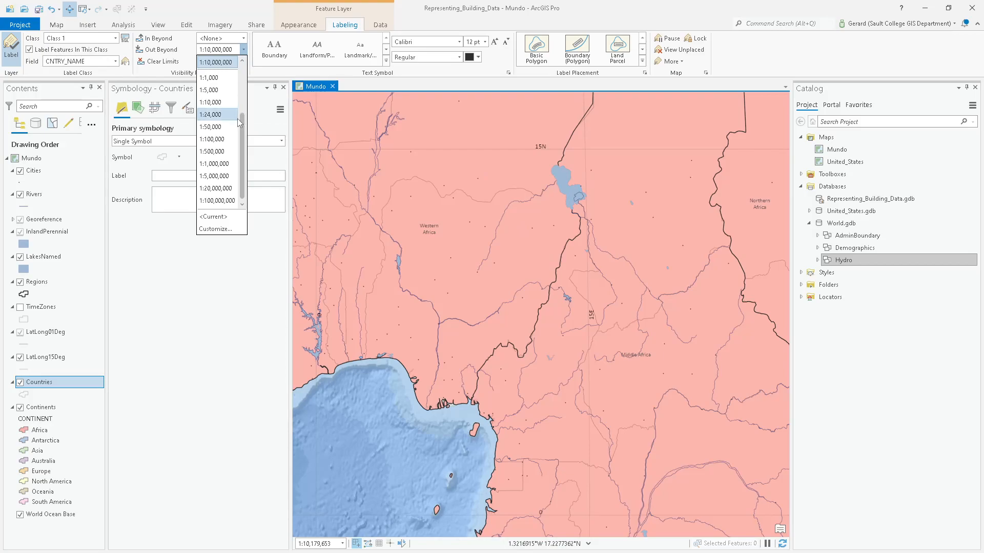
left_click(217, 188)
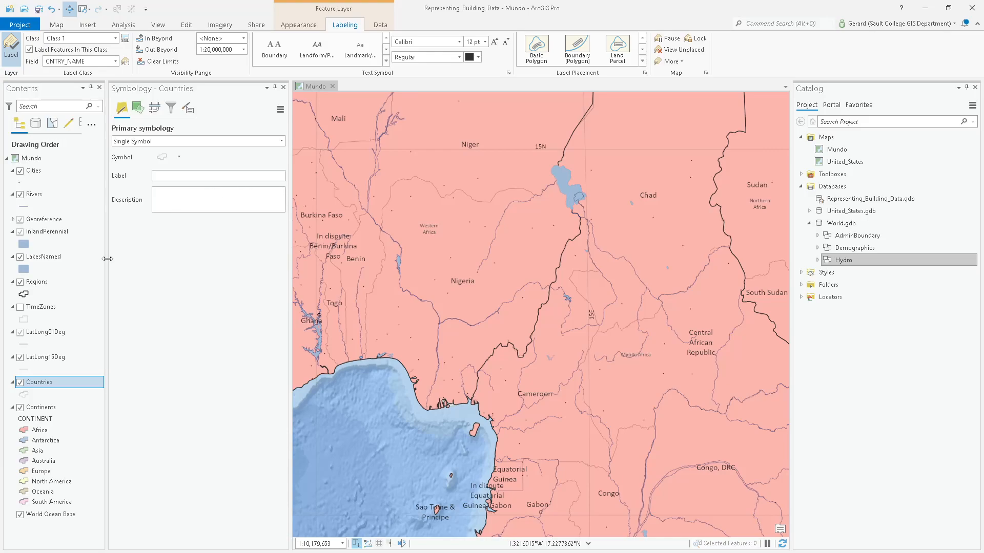
Set the Regions labels' In Beyond limit to 1:20,000,000 and check the labels at a wider scale.
left_click(45, 286)
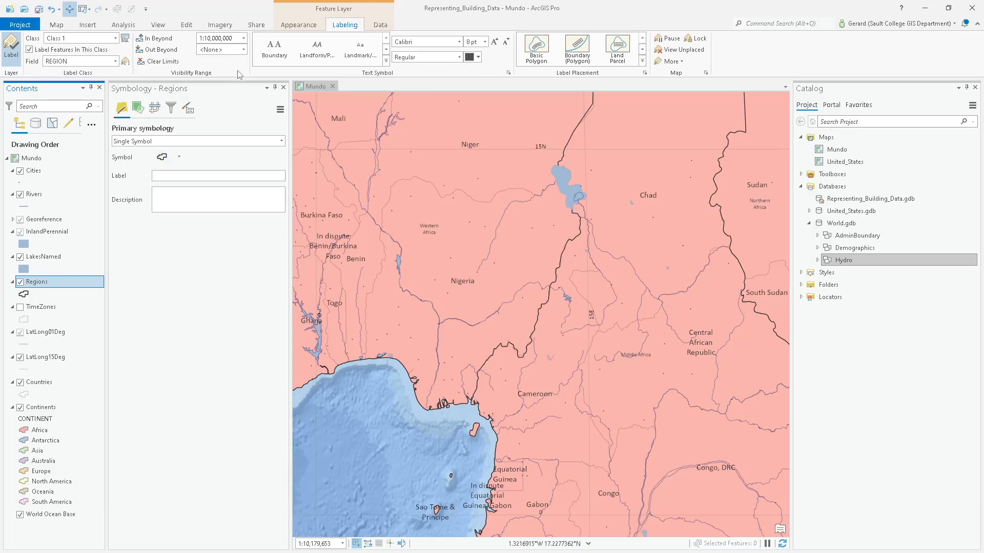
left_click(243, 38)
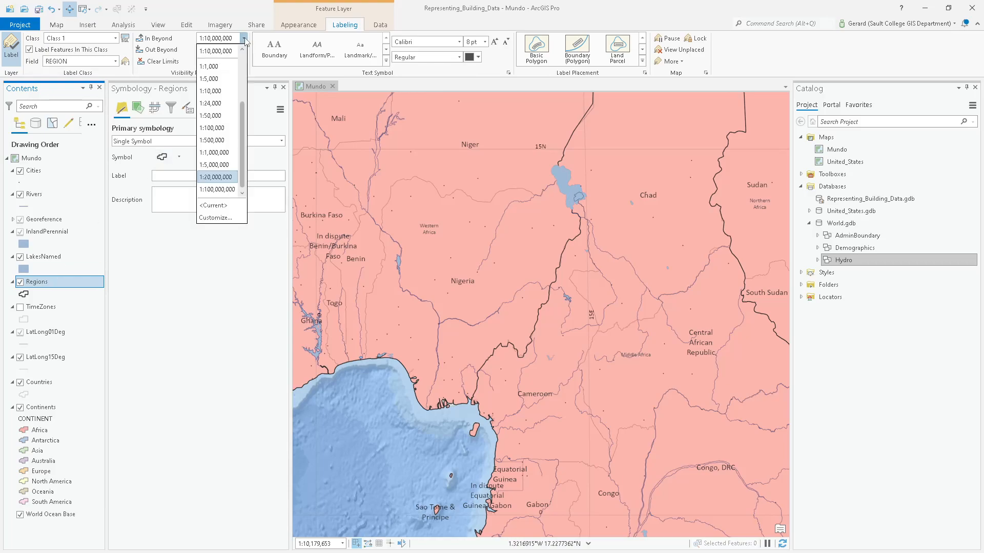
left_click(231, 174)
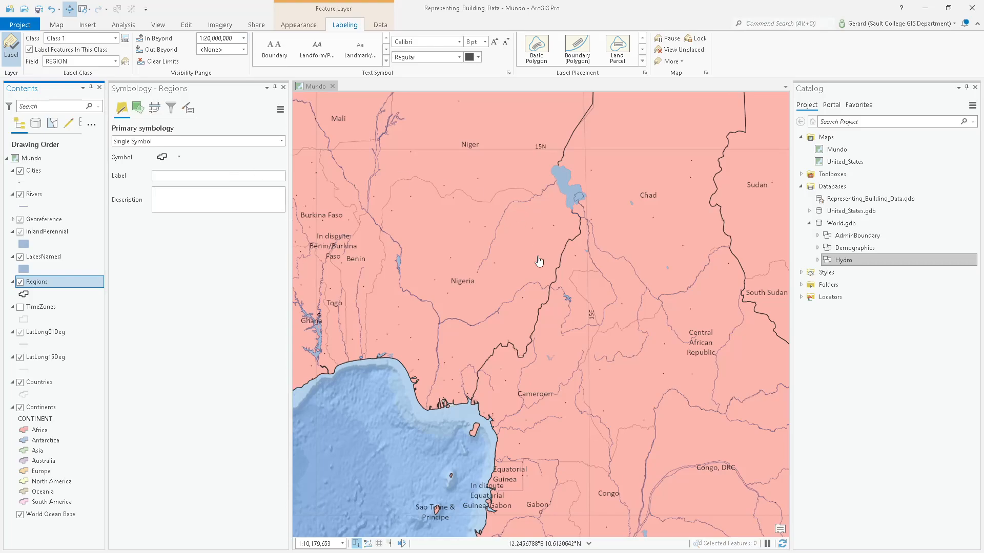
scroll(535, 251, "down", 2)
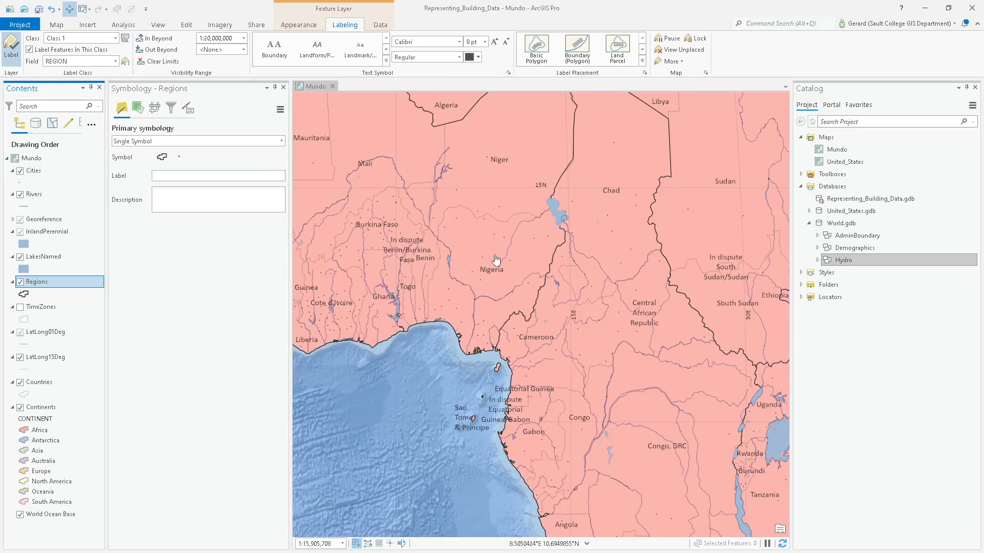
Check the labels at closer and wider scales over Nigeria and Africa, and zoom to the full extent of the Regions layer.
scroll(493, 257, "up", 5)
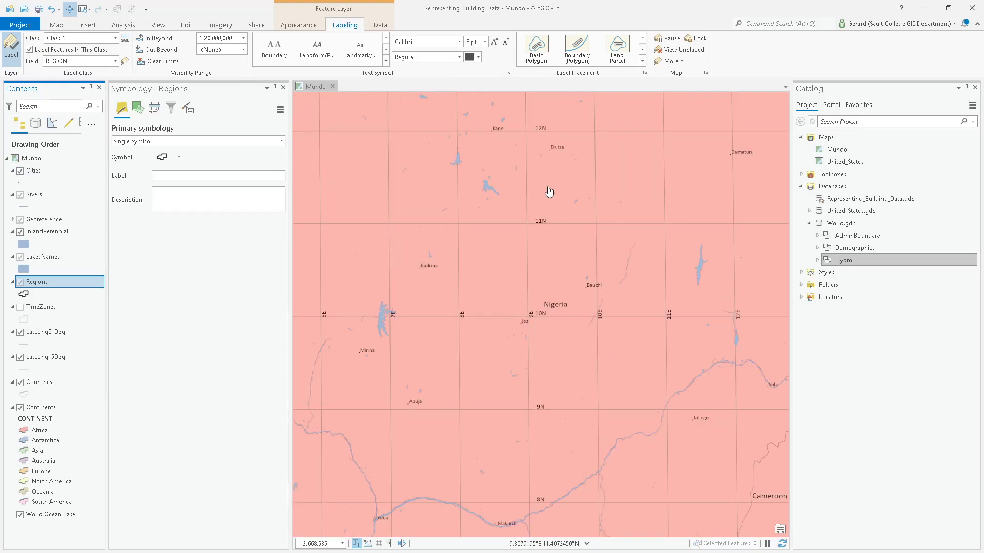
scroll(560, 235, "down", 8)
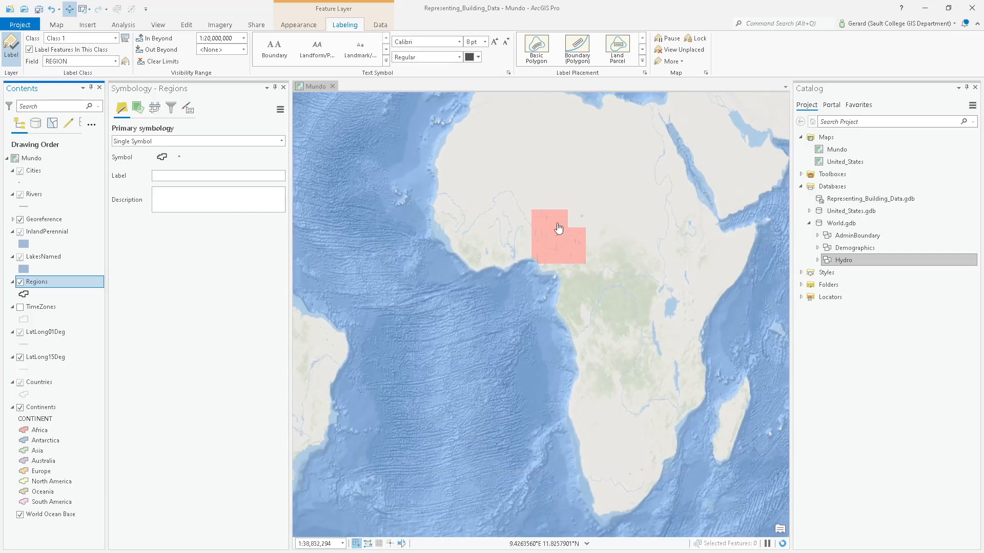
left_click_drag(437, 259, 438, 264)
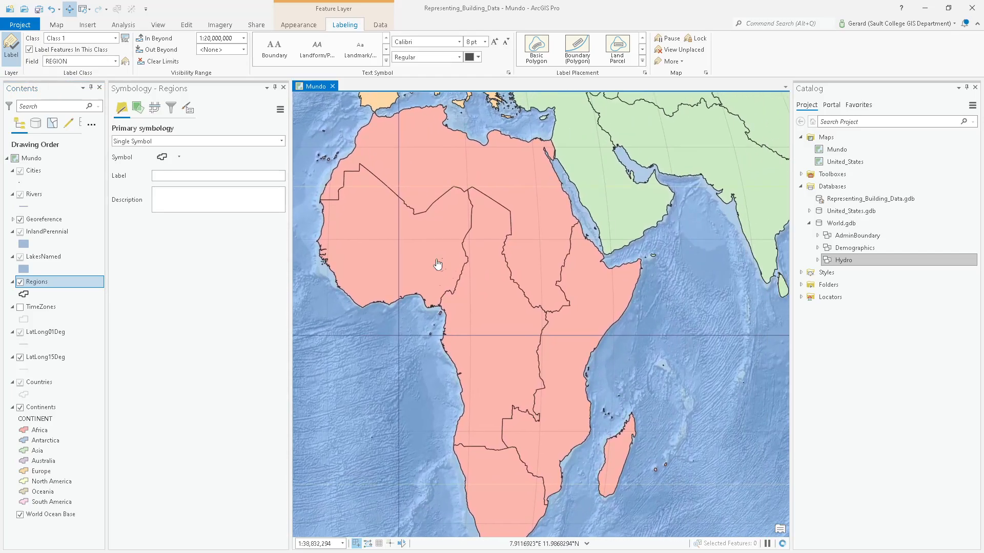
left_click(33, 283)
right_click(32, 283)
left_click(56, 238)
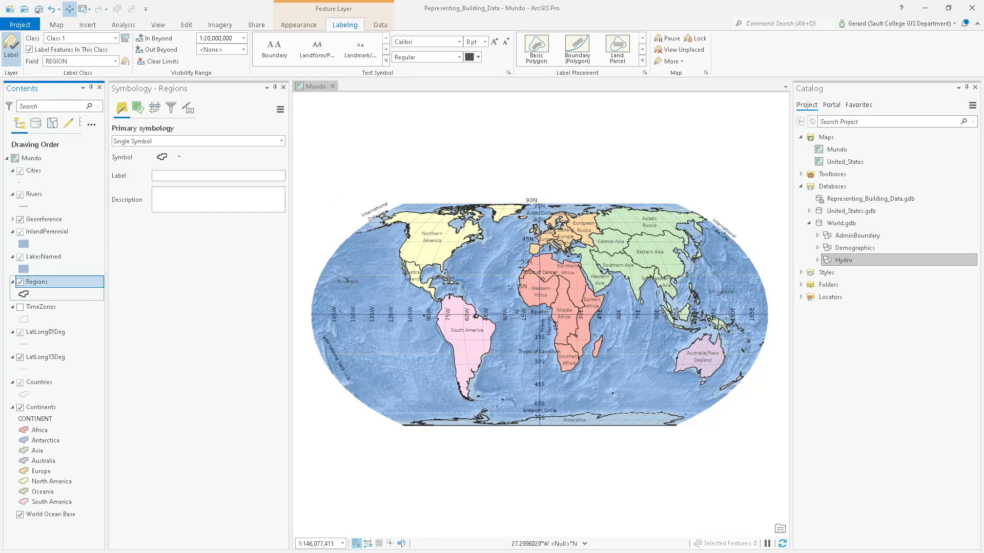
Switch to the lab document in Word and read the layer table and items 13 and 14 on definition queries and label expressions.
key("alt+Tab")
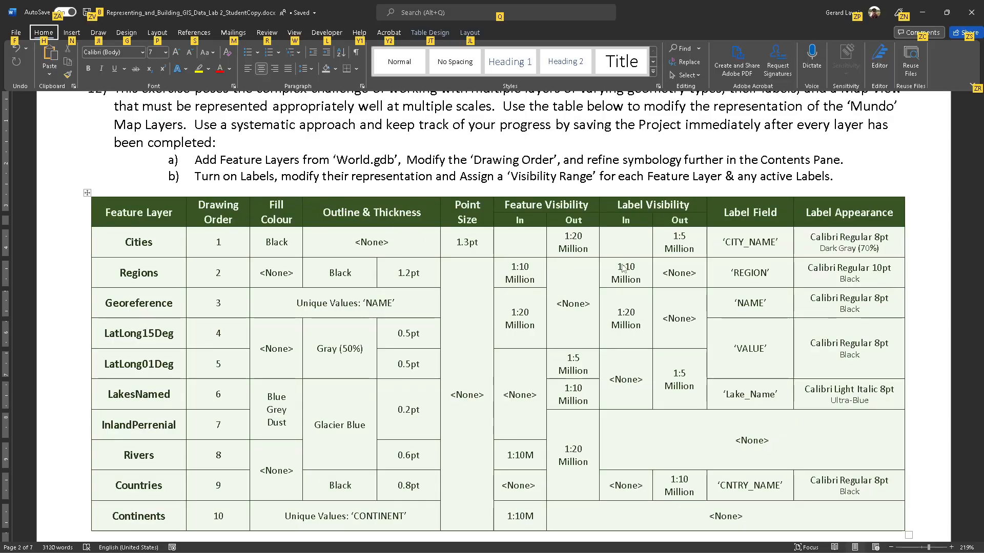
scroll(626, 266, "down", 5)
scroll(624, 323, "up", 3)
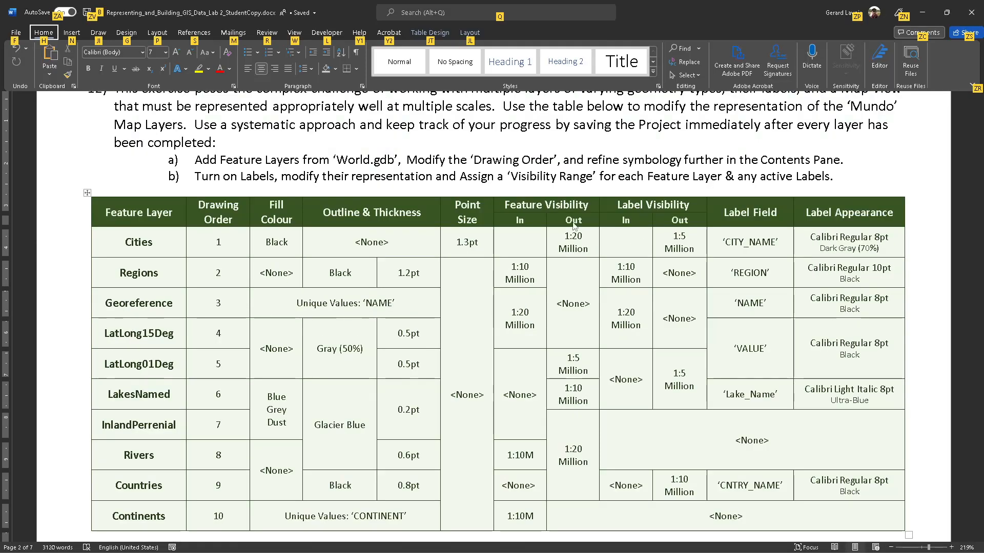
scroll(587, 369, "down", 7)
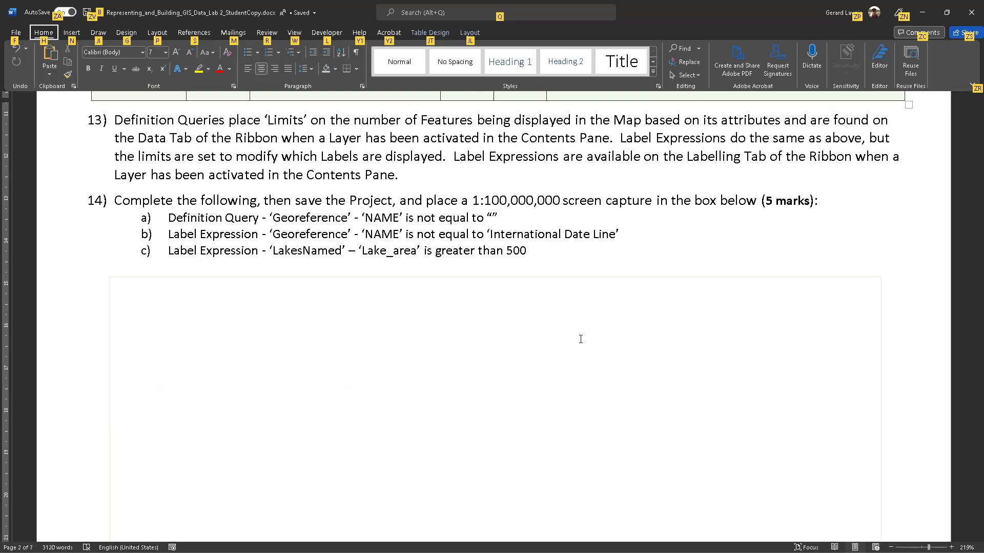
scroll(579, 335, "up", 1)
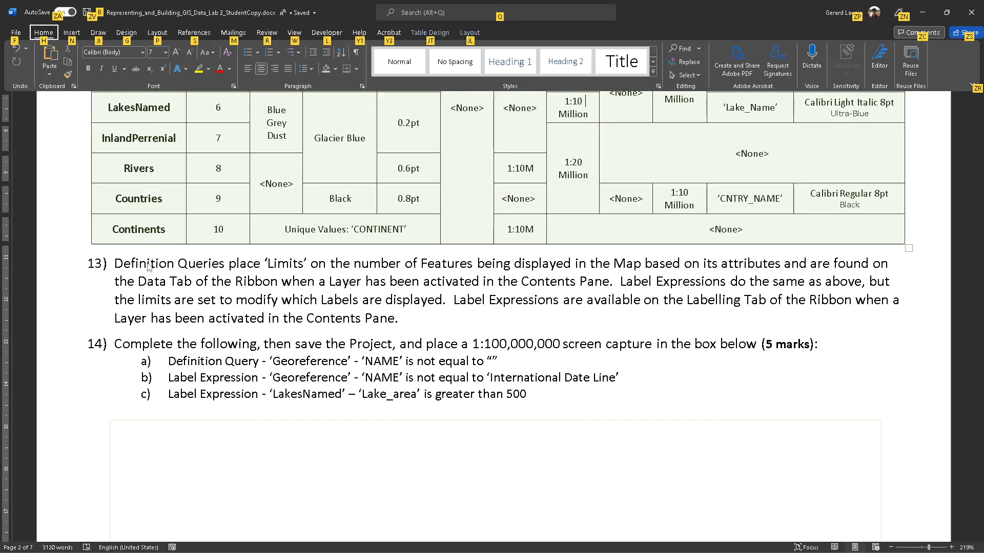